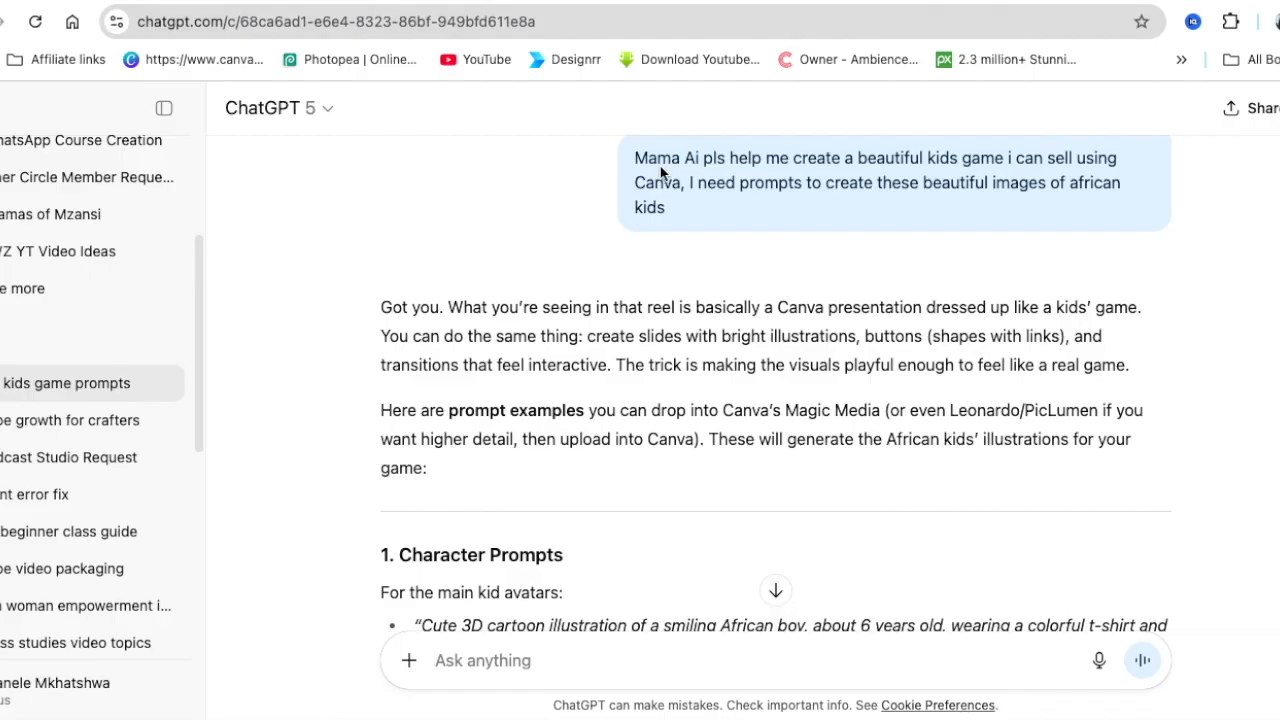
# Step: Read through the ChatGPT reply's character, background and object prompts for the kids game, including its delivery options
pyautogui.scroll(-2, 749, 216)
pyautogui.scroll(1, 749, 216)
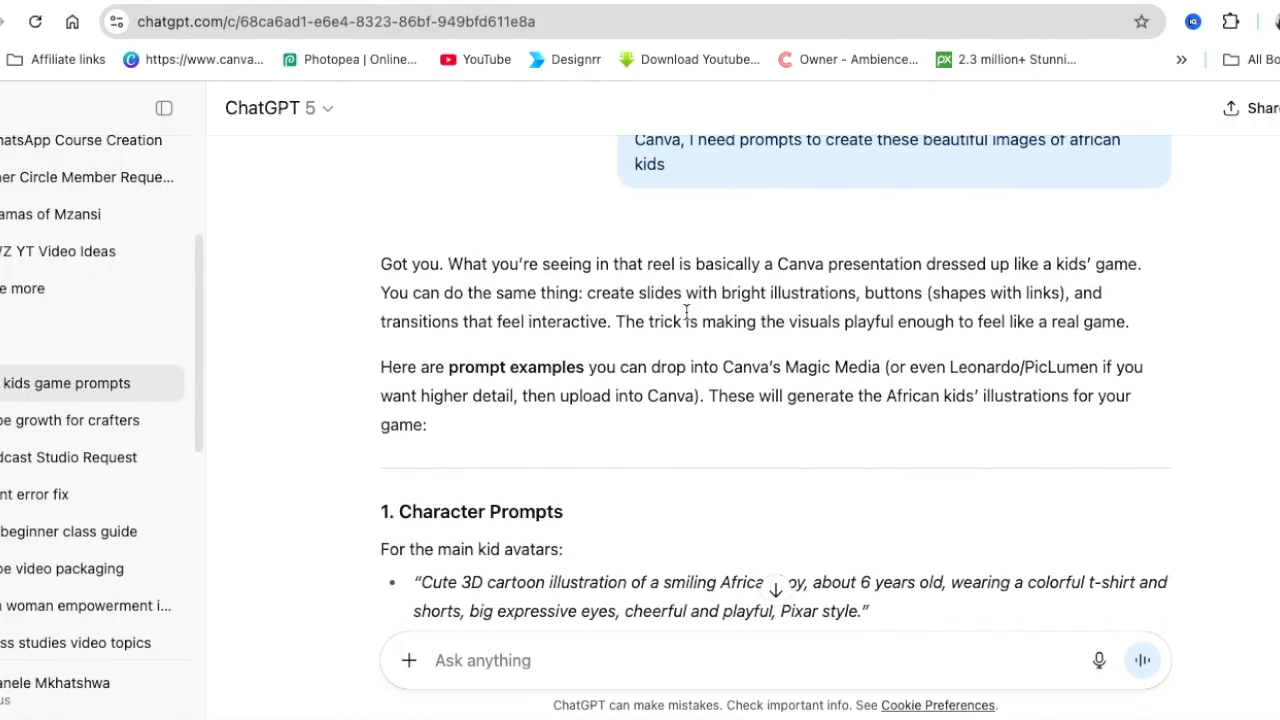
pyautogui.scroll(-1, 685, 316)
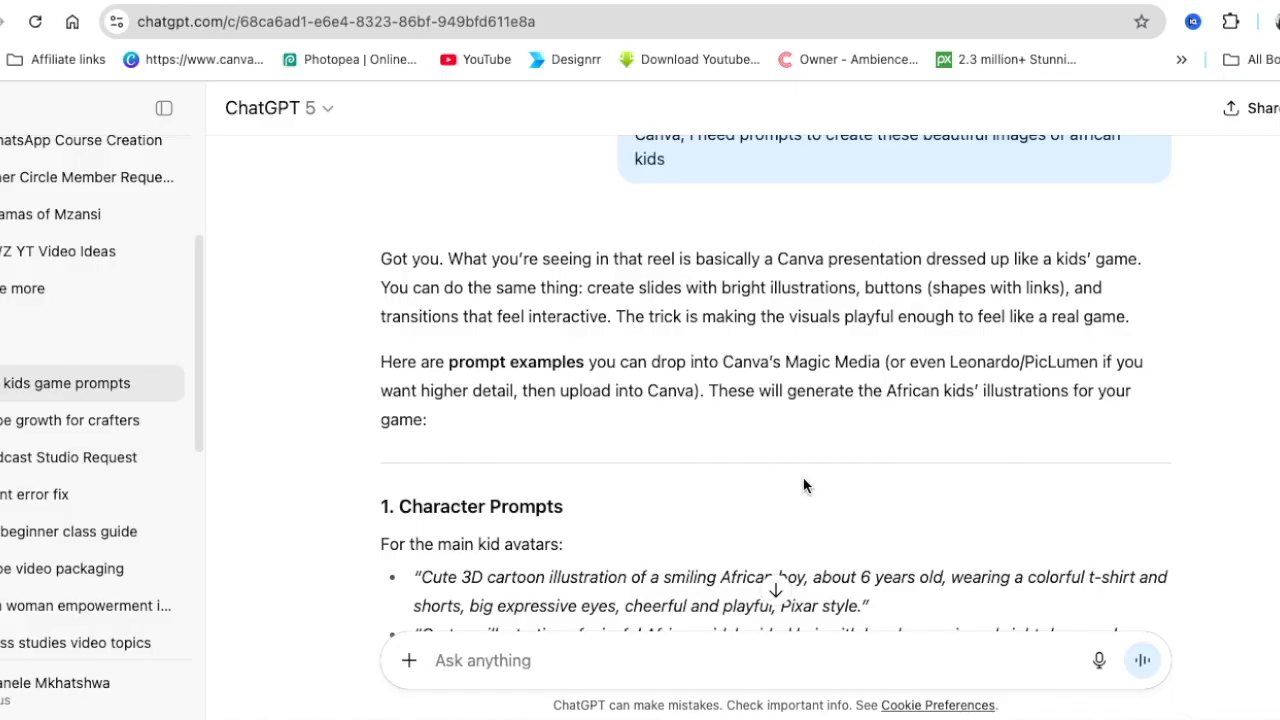
pyautogui.scroll(-5, 799, 486)
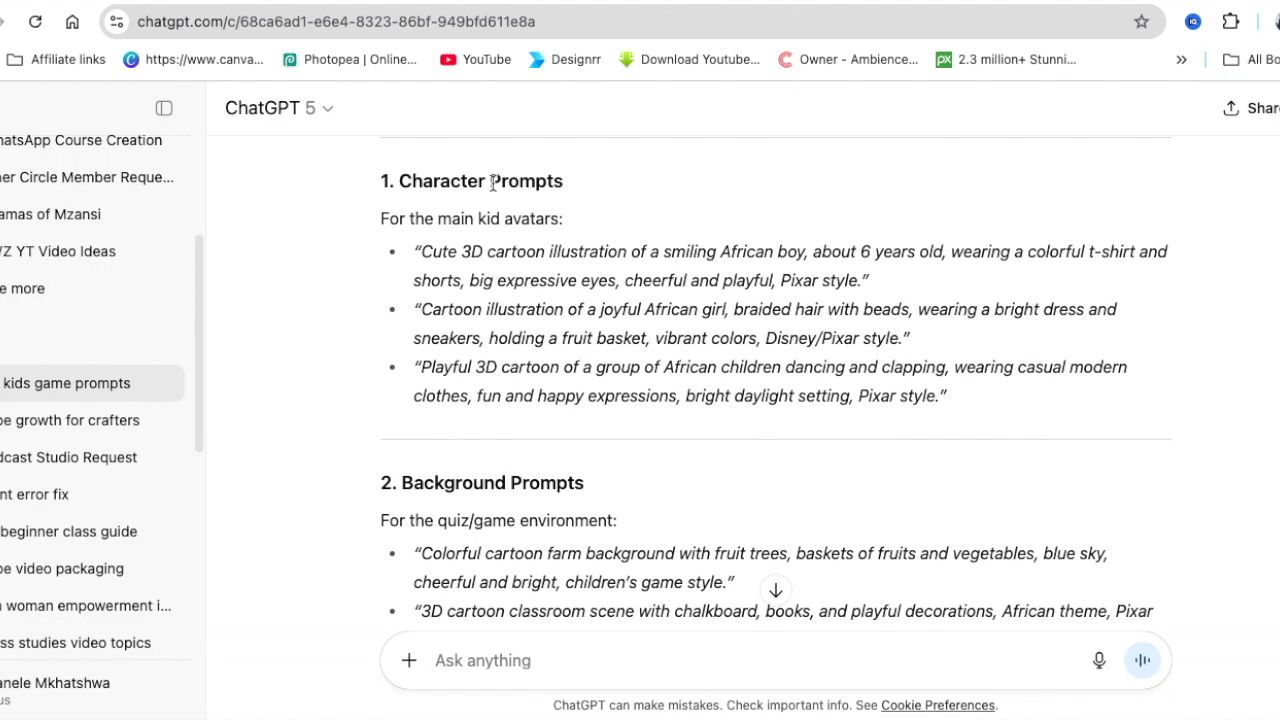
pyautogui.scroll(-4, 522, 438)
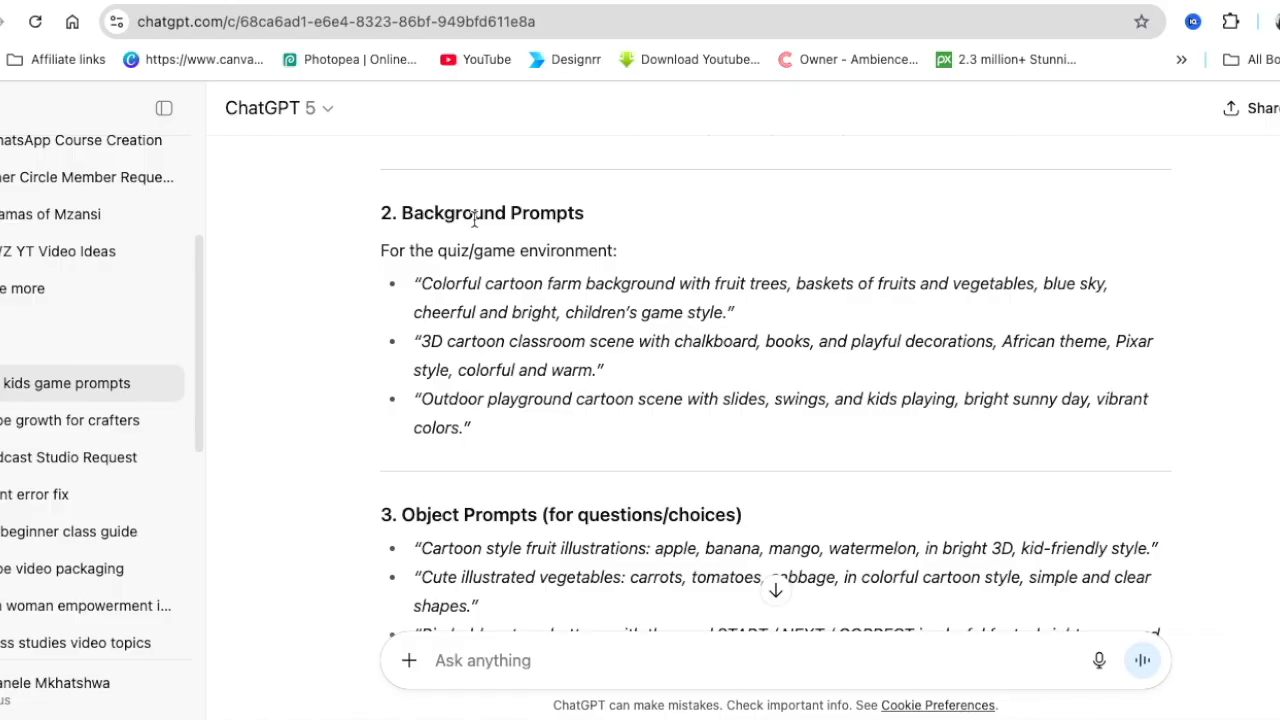
pyautogui.scroll(-2, 514, 446)
pyautogui.scroll(-7, 578, 410)
pyautogui.scroll(-5, 578, 410)
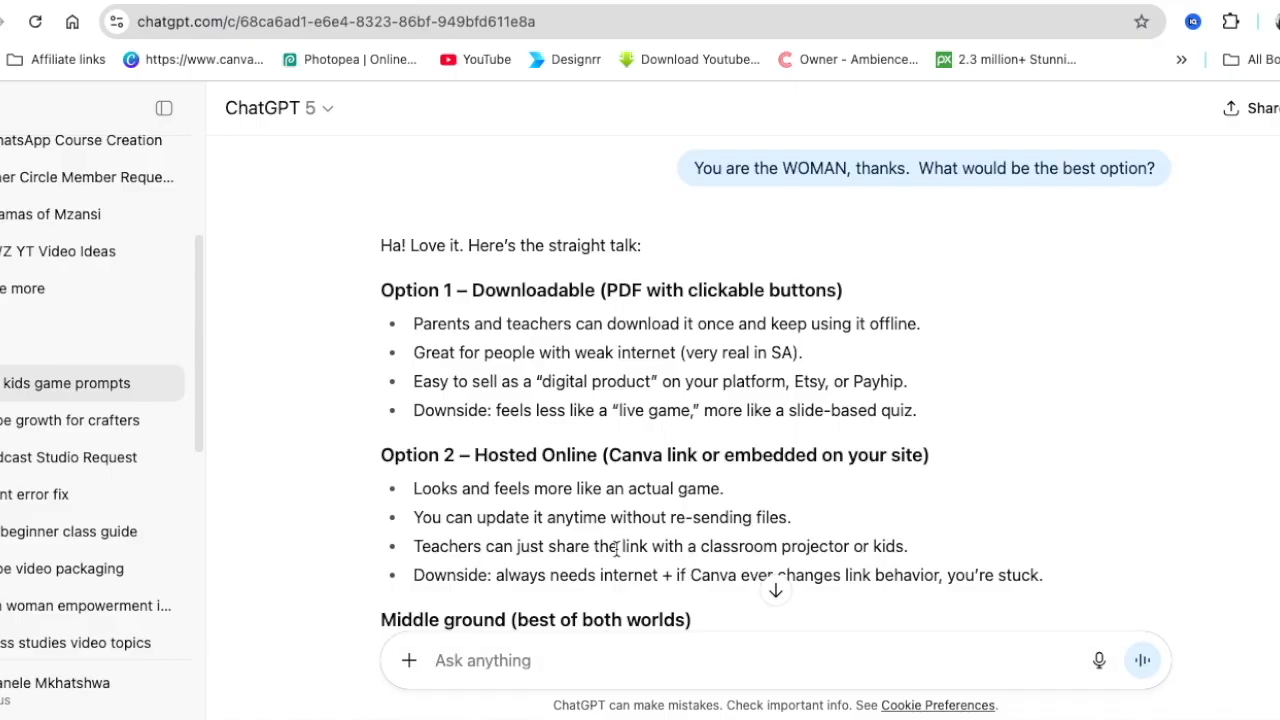
pyautogui.scroll(4, 593, 510)
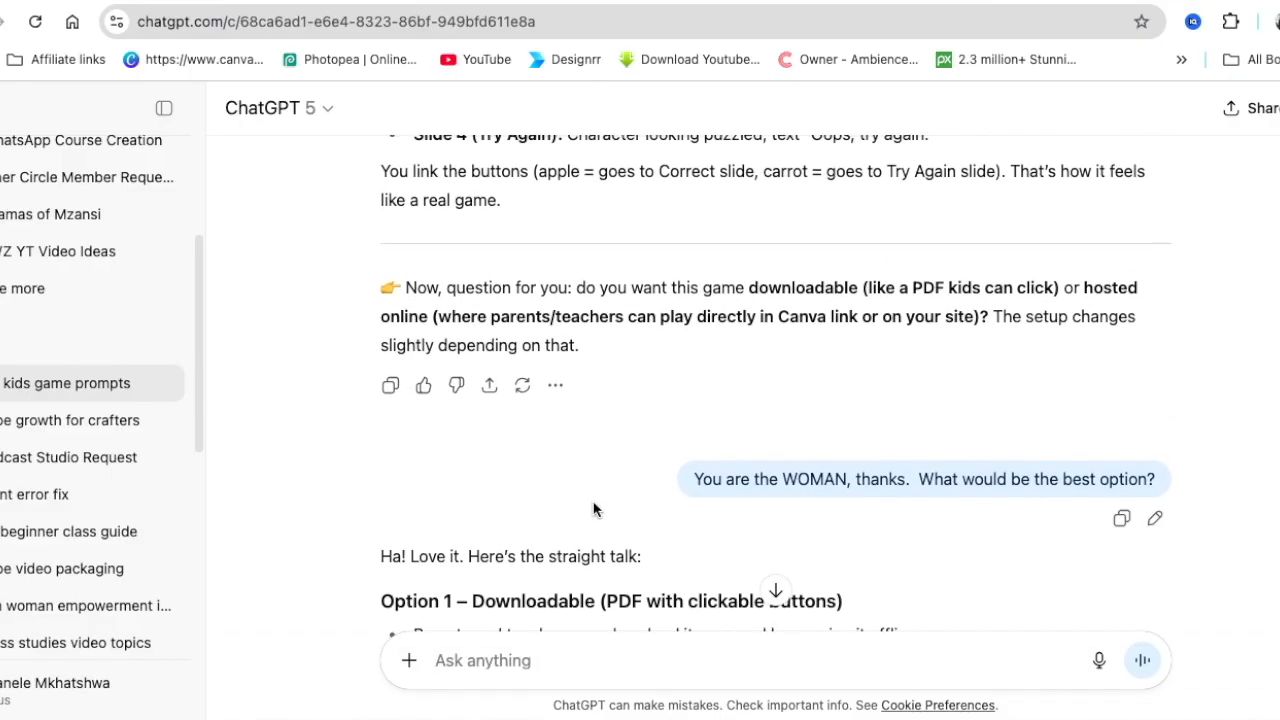
pyautogui.scroll(6, 593, 510)
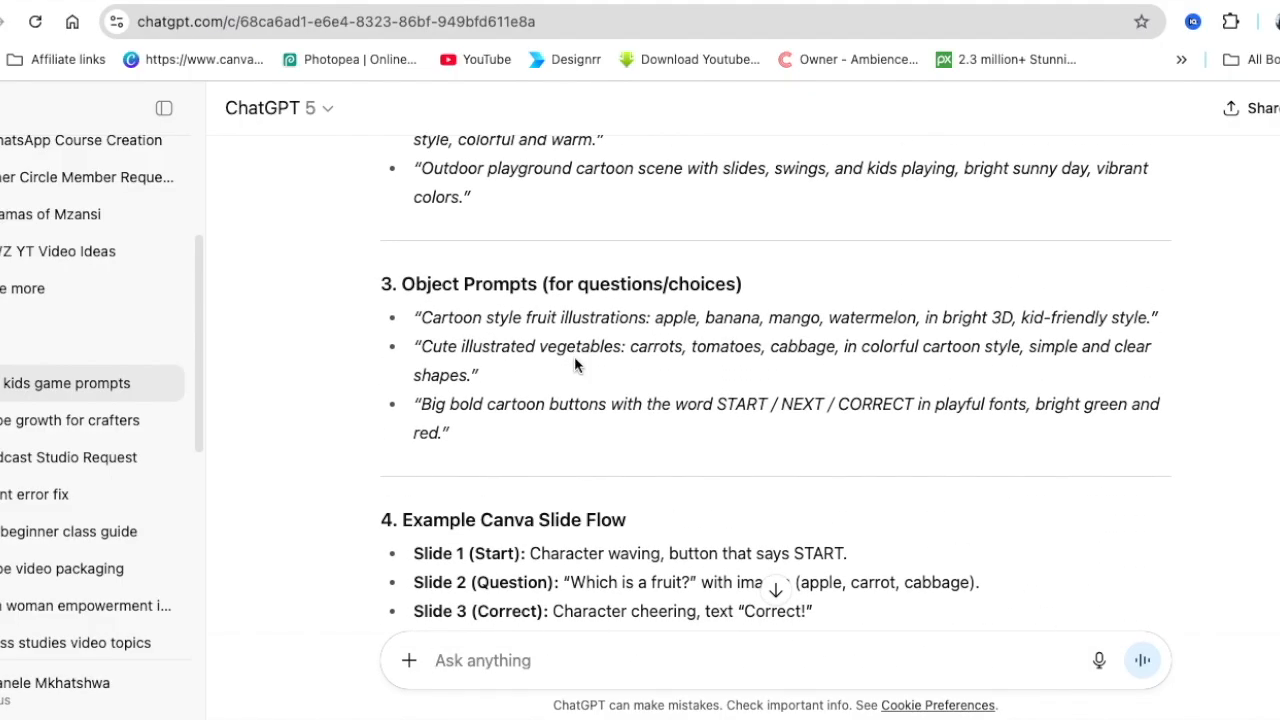
pyautogui.scroll(3, 574, 356)
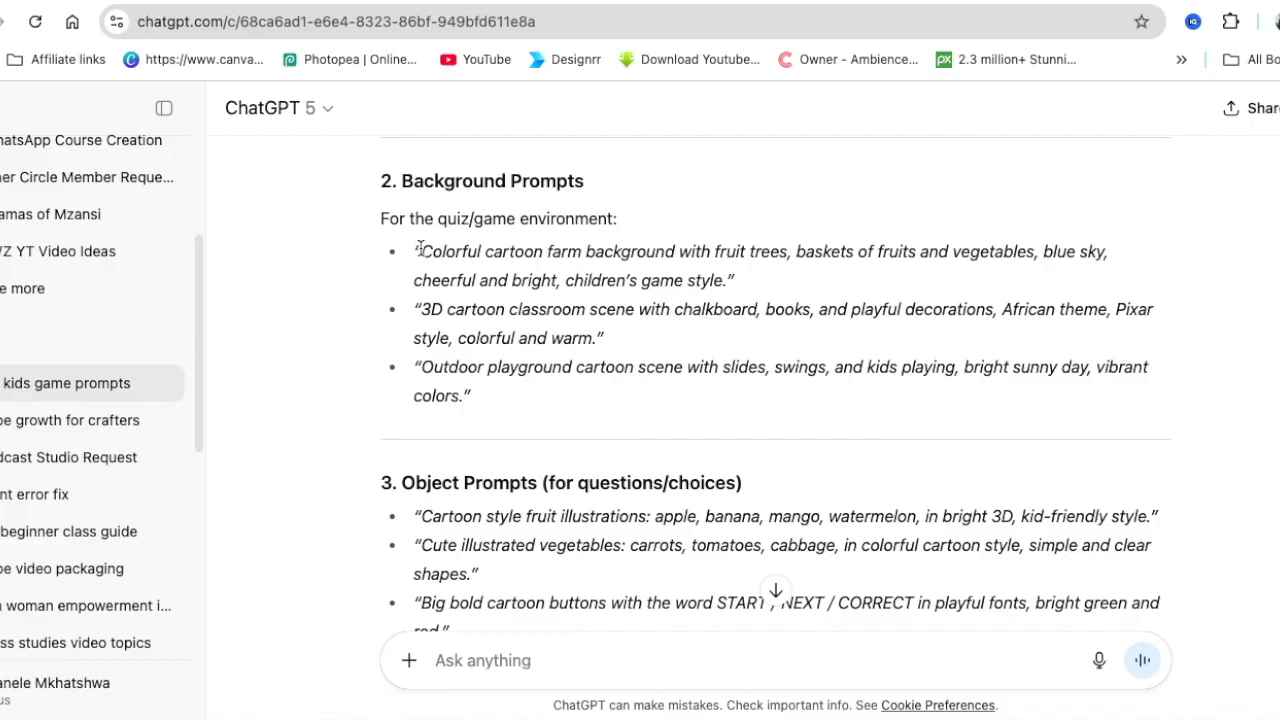
# Step: Copy the background prompt for the 3D cartoon classroom scene with chalkboard, books and playful decorations
pyautogui.moveTo(420, 249); pyautogui.dragTo(728, 280)
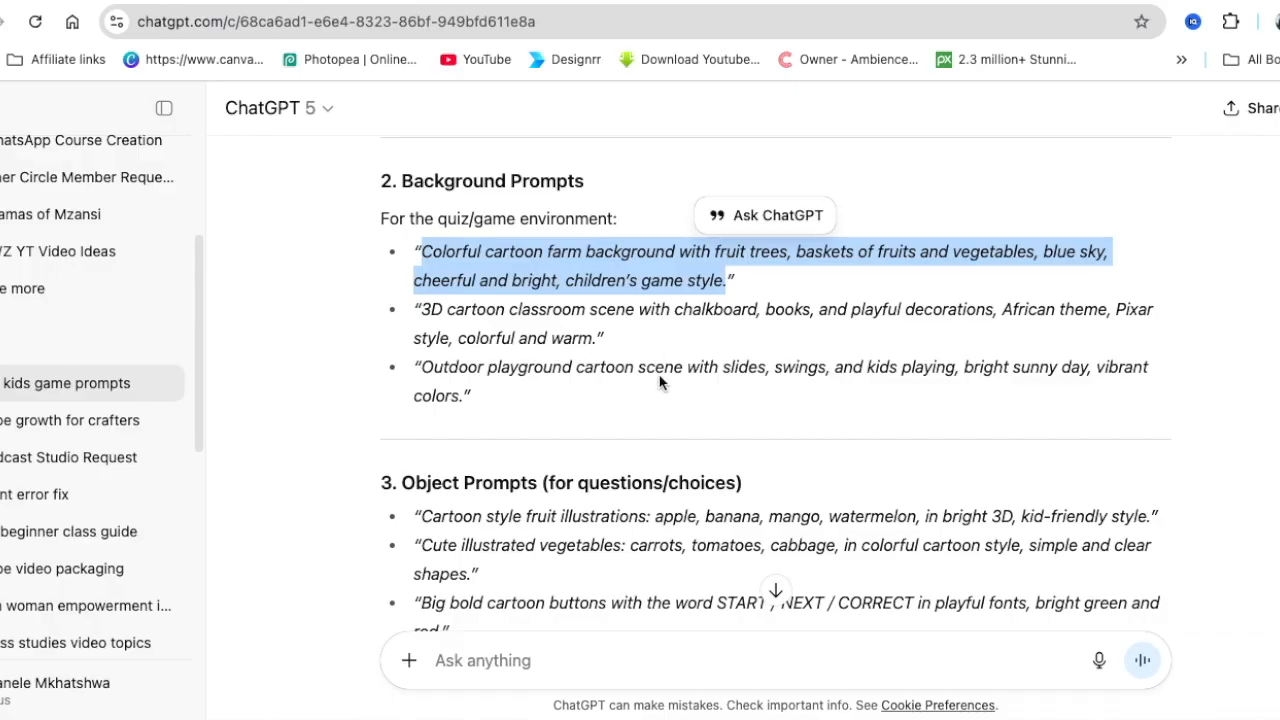
pyautogui.hotkey('ctrl', 'a')
pyautogui.click(427, 272)
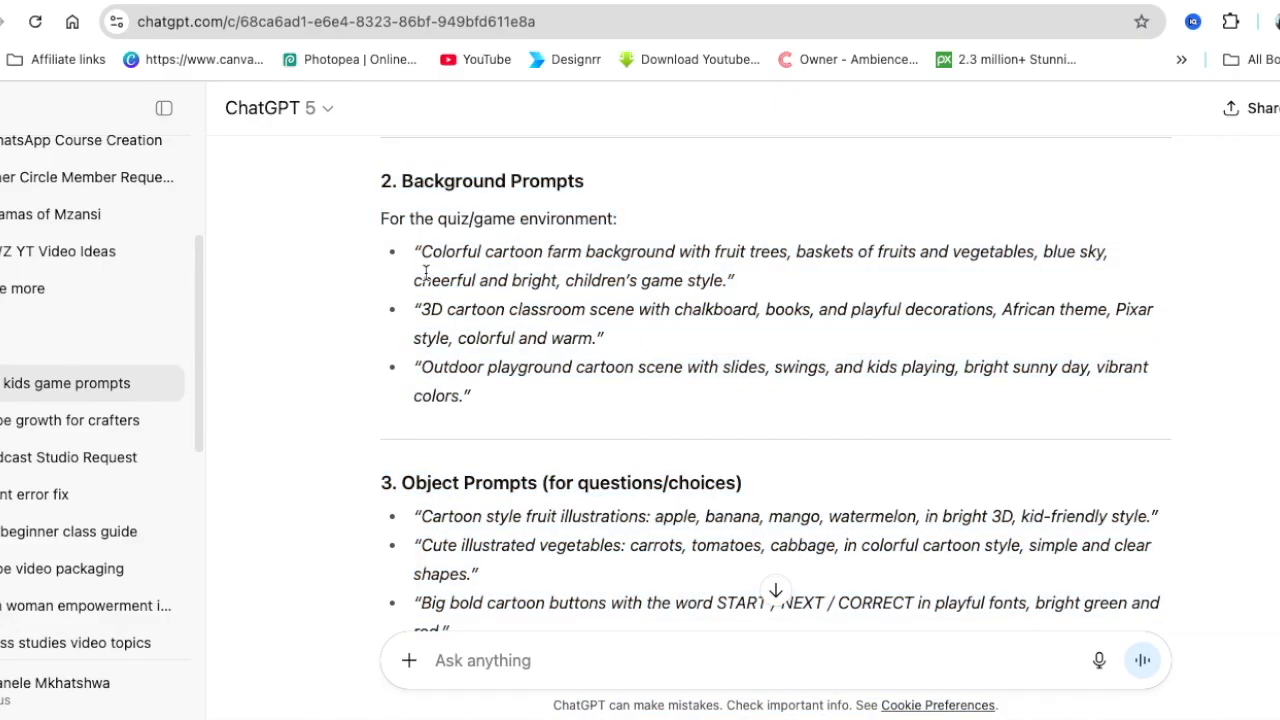
pyautogui.moveTo(424, 311); pyautogui.dragTo(600, 333)
pyautogui.hotkey('ctrl', 'c')
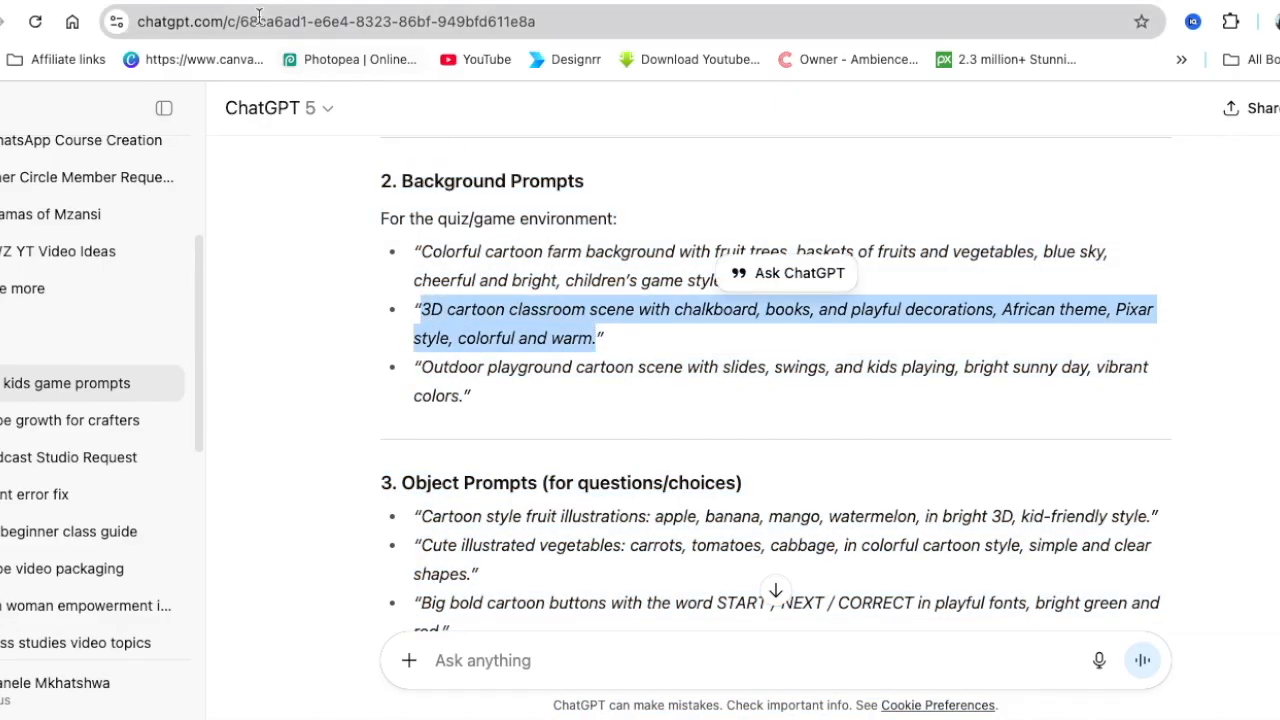
# Step: Switch to Canva, clear the "presentation" query in Canva AI and choose to create an image
pyautogui.click(308, 1)
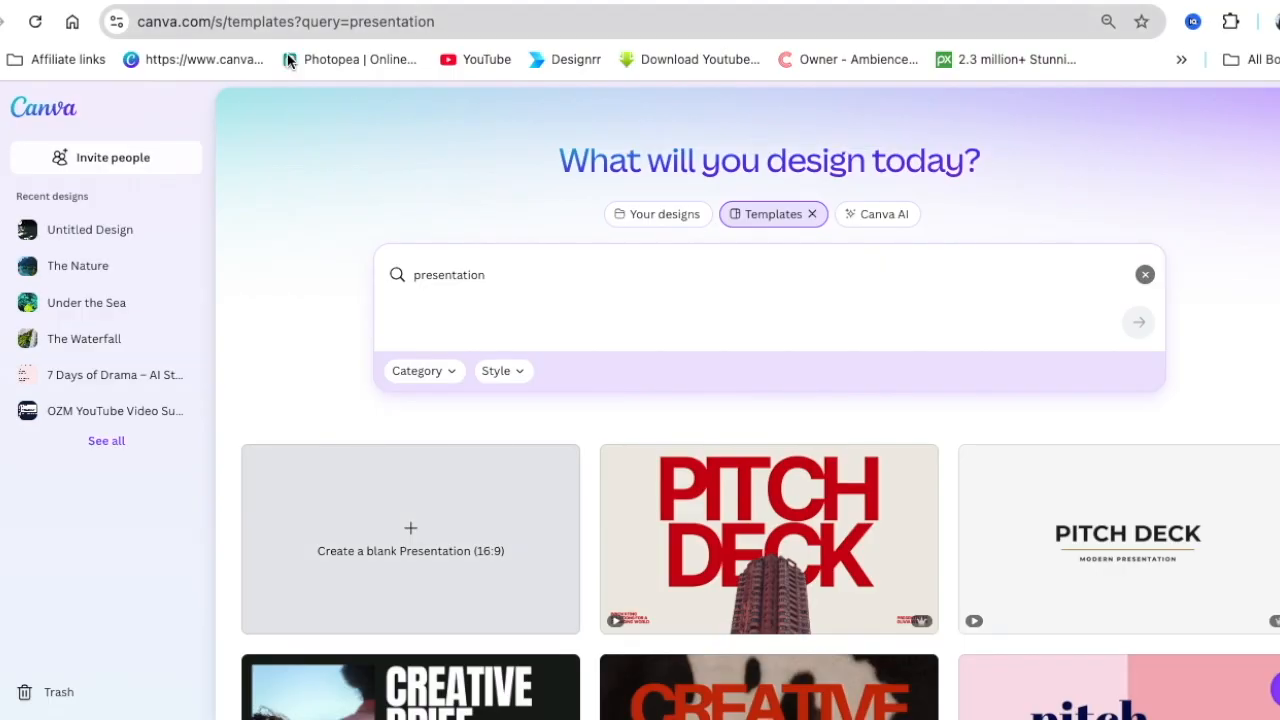
pyautogui.click(869, 218)
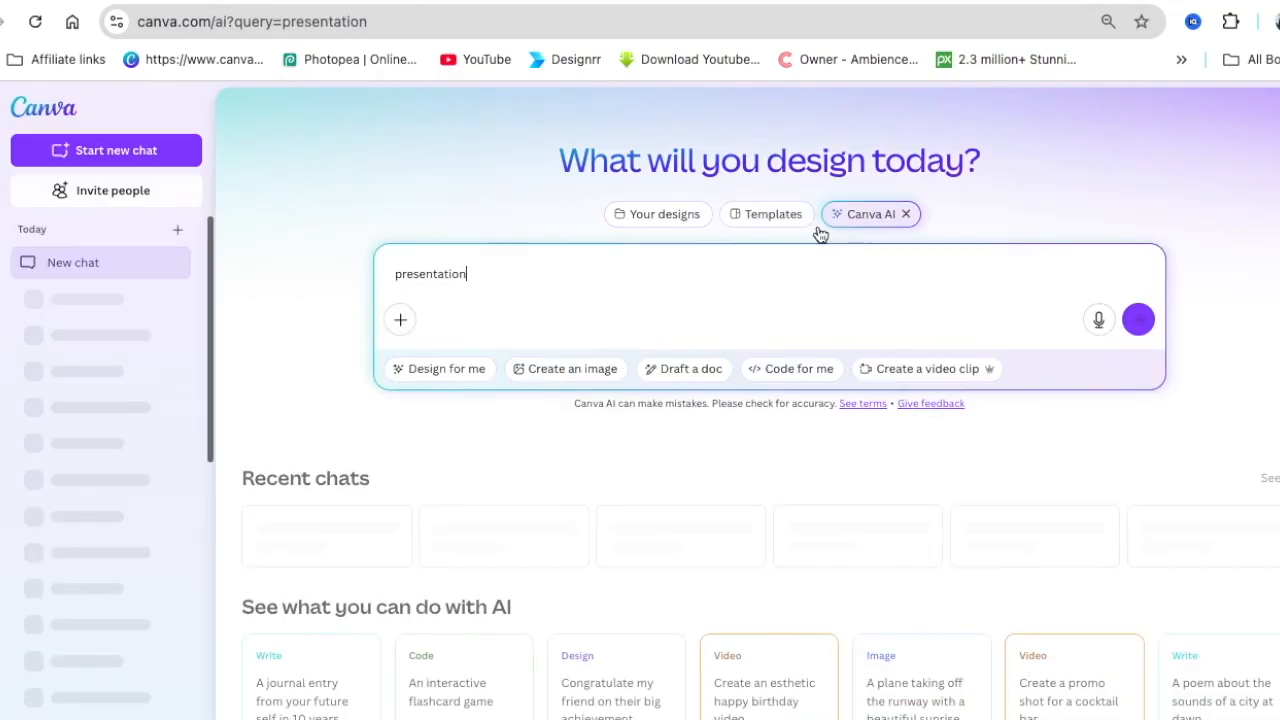
pyautogui.moveTo(467, 274); pyautogui.dragTo(385, 284)
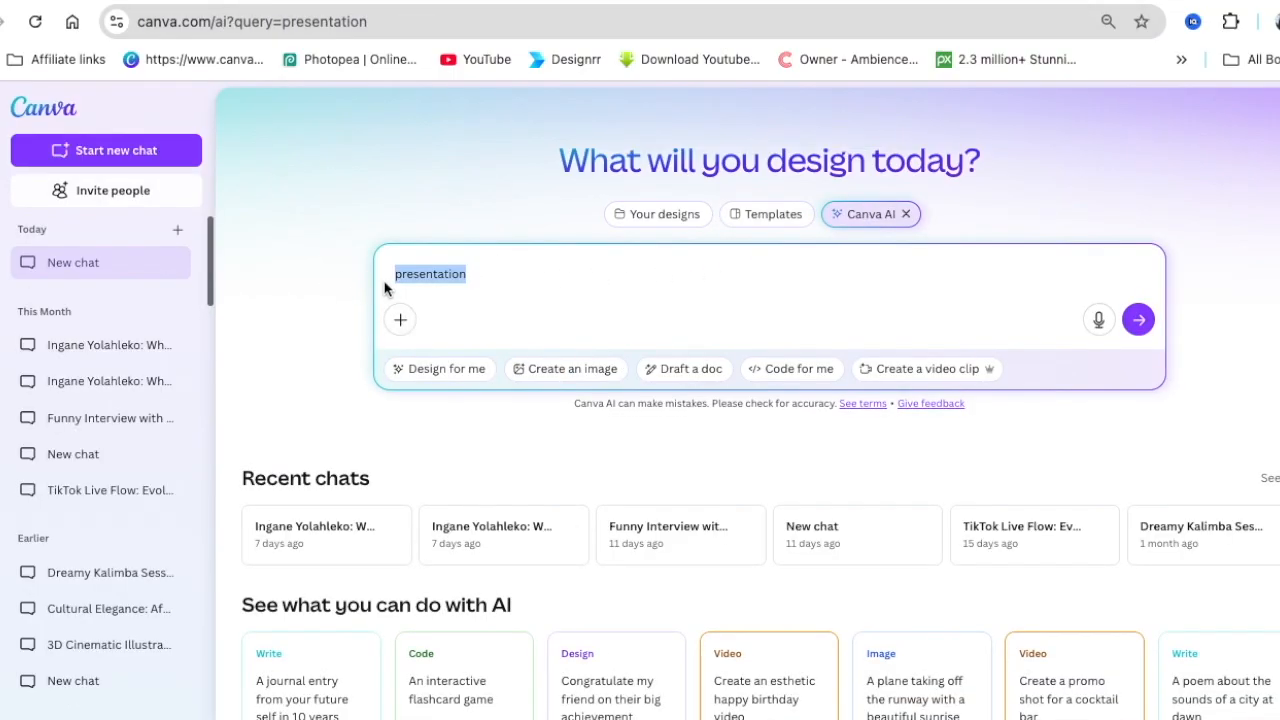
pyautogui.press('BackSpace')
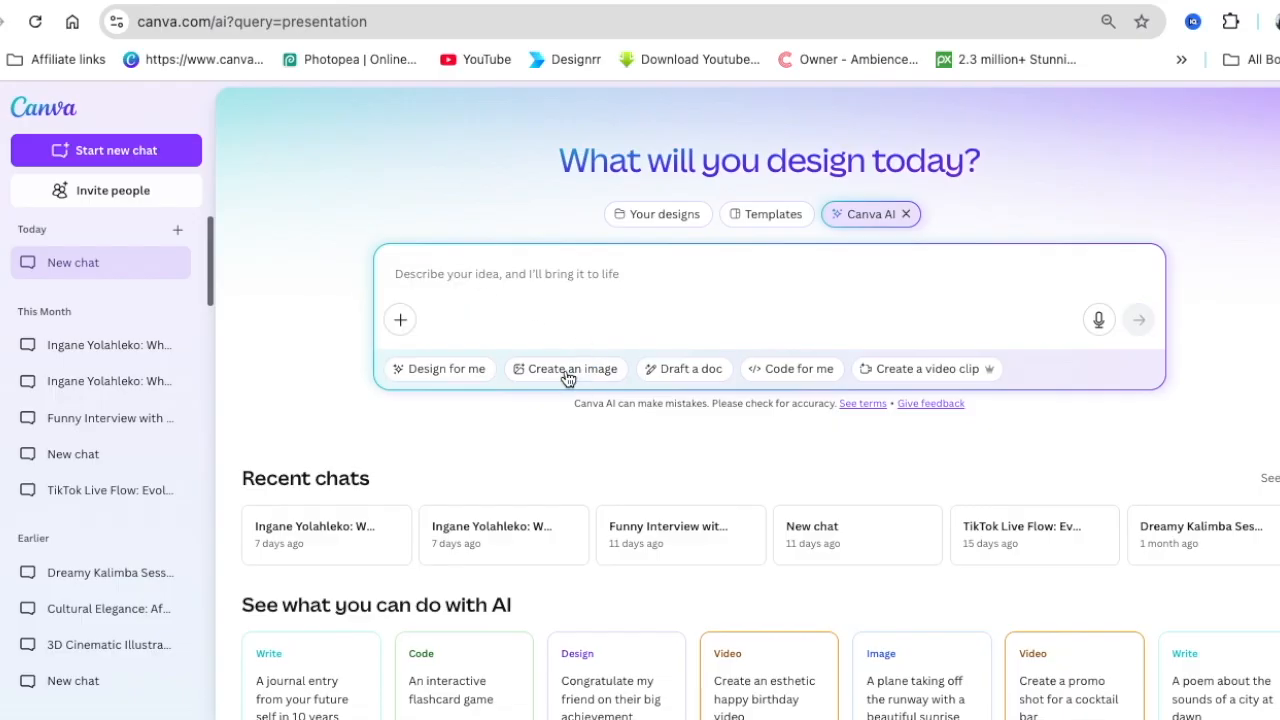
pyautogui.click(567, 372)
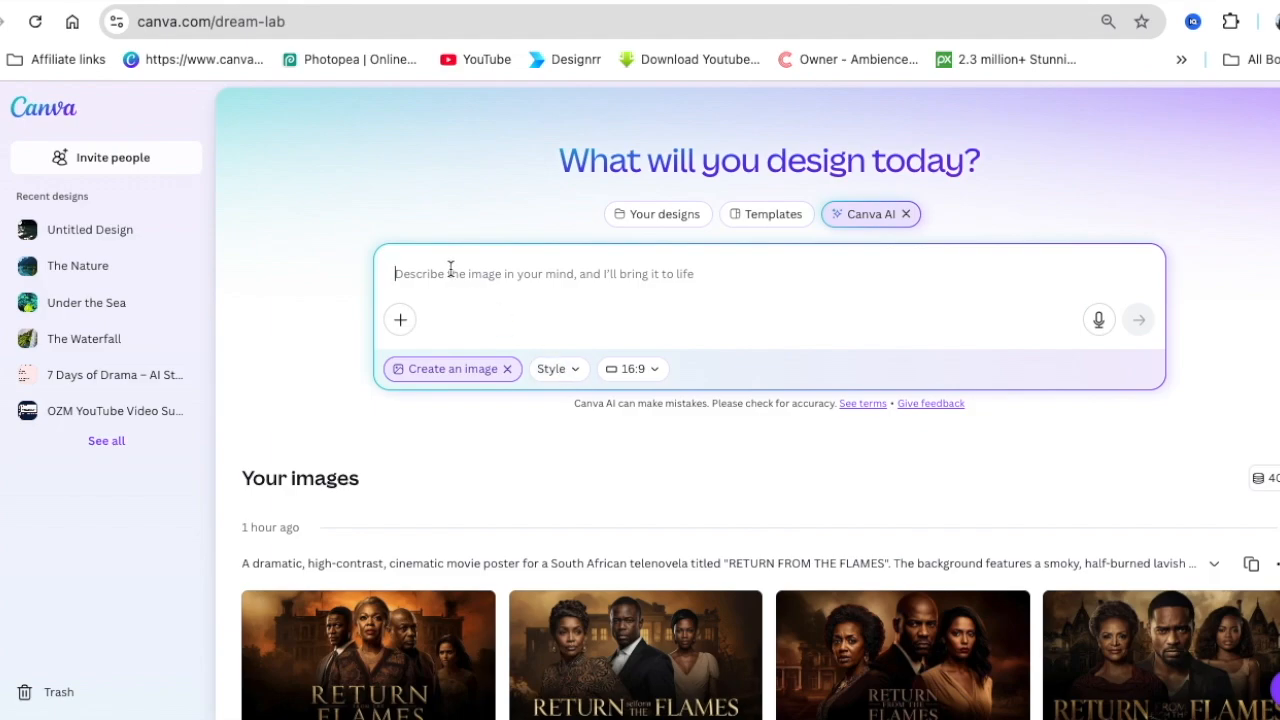
# Step: Paste the copied classroom prompt as the image description and remove the word "Pixar" from it
pyautogui.hotkey('ctrl', 'v')
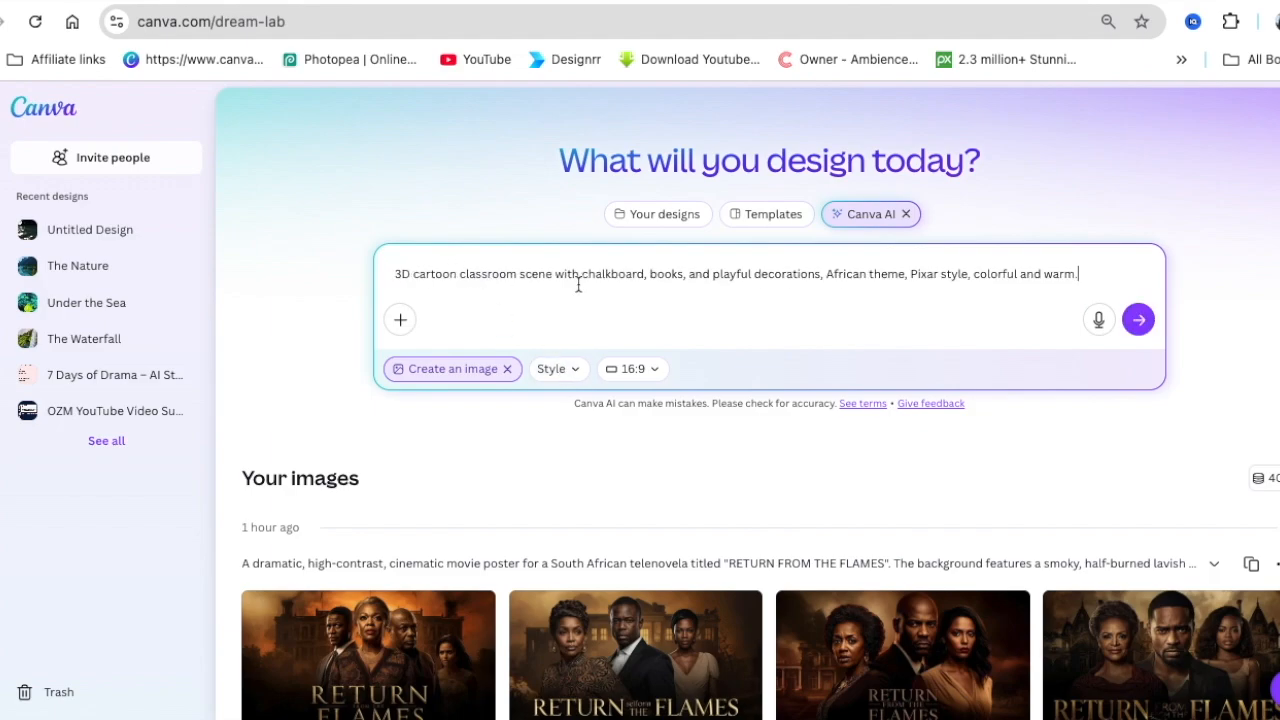
pyautogui.moveTo(934, 274); pyautogui.dragTo(911, 274)
pyautogui.press('BackSpace')
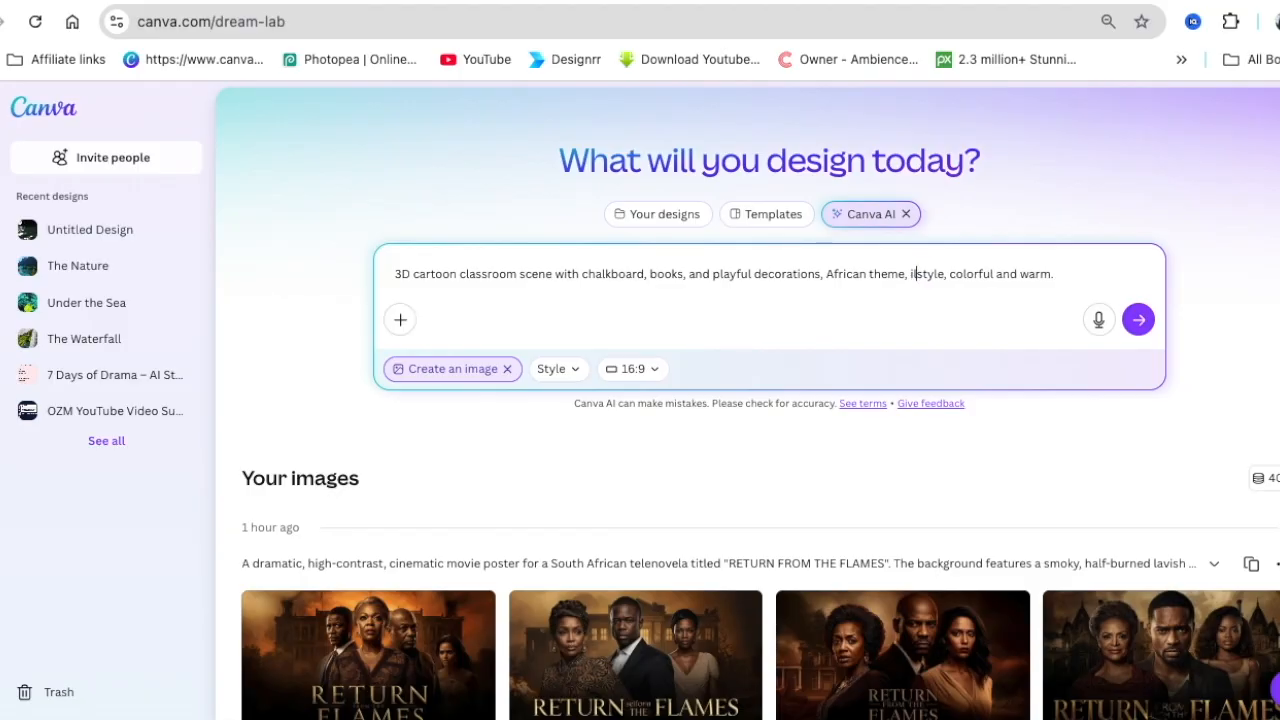
# Step: Change the prompt to a colorful cartoon farm background with fruit trees, African theme and hollywood kids movie illustrations style, and generate the images
pyautogui.hotkey('ctrl', 'a')
pyautogui.write("Colorful cartoon farm background with fruit trees, baskets of fruits and vegetables, blue sky, cheerful and bright, children's game style, African theme, hollywood kids movie illustrations style, colorful and warm.")
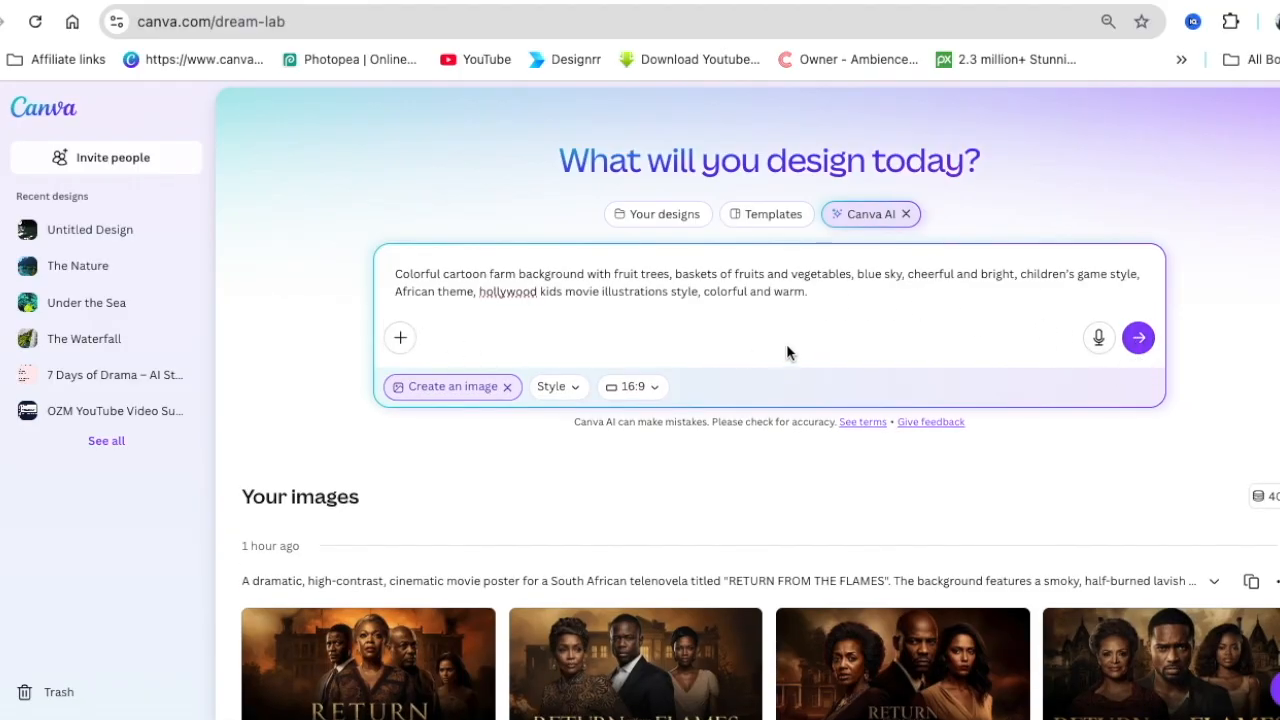
pyautogui.click(1141, 339)
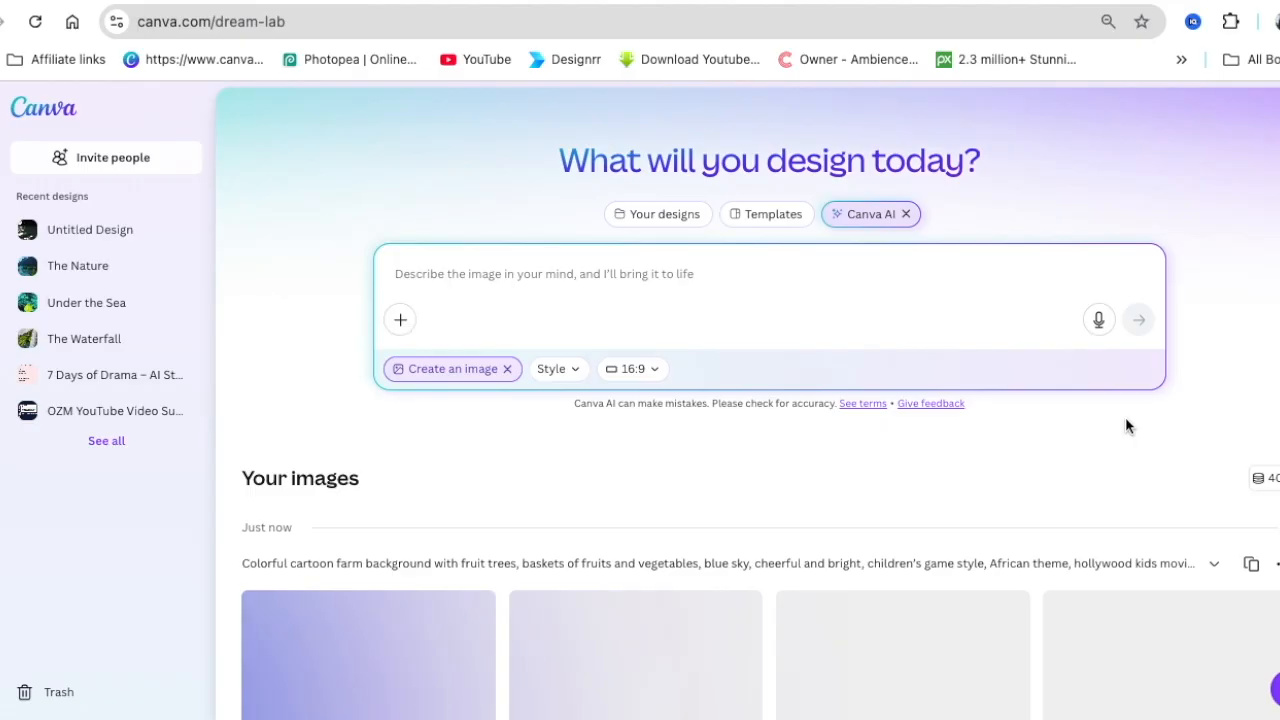
pyautogui.scroll(-3, 1125, 427)
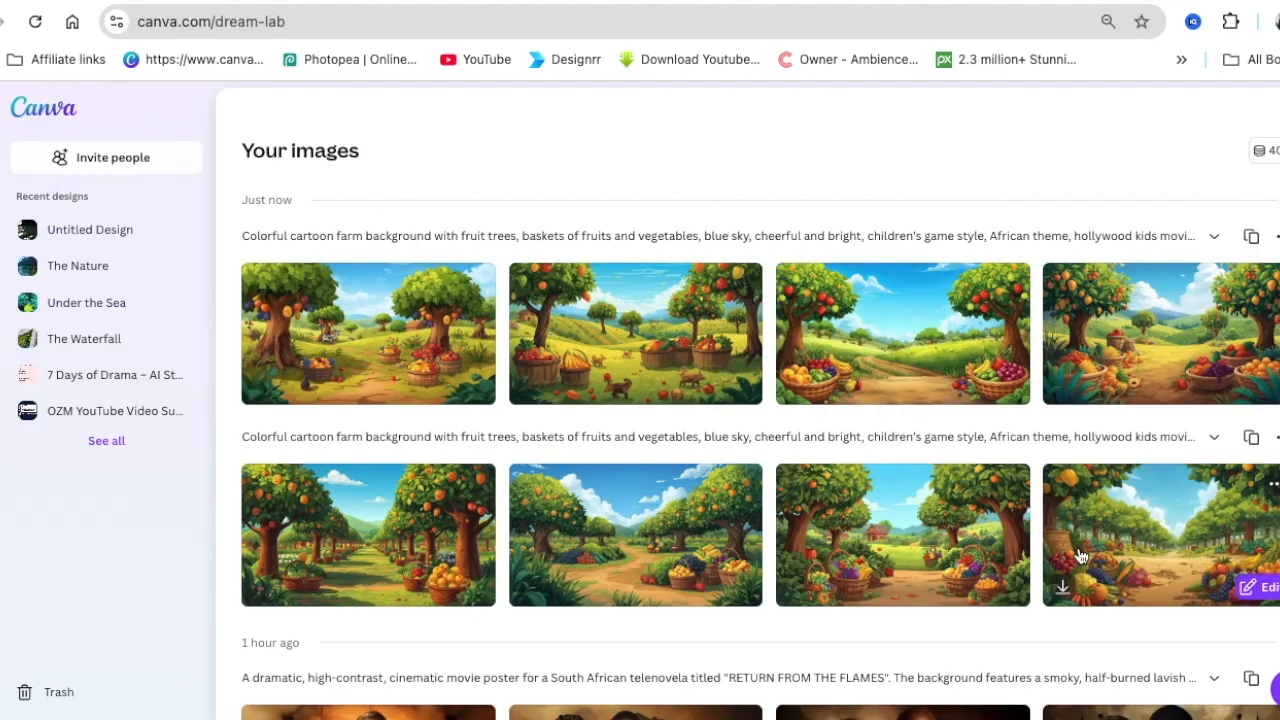
# Step: Download the third generated farm image from the newest set and place it on the blank presentation slide
pyautogui.click(796, 386)
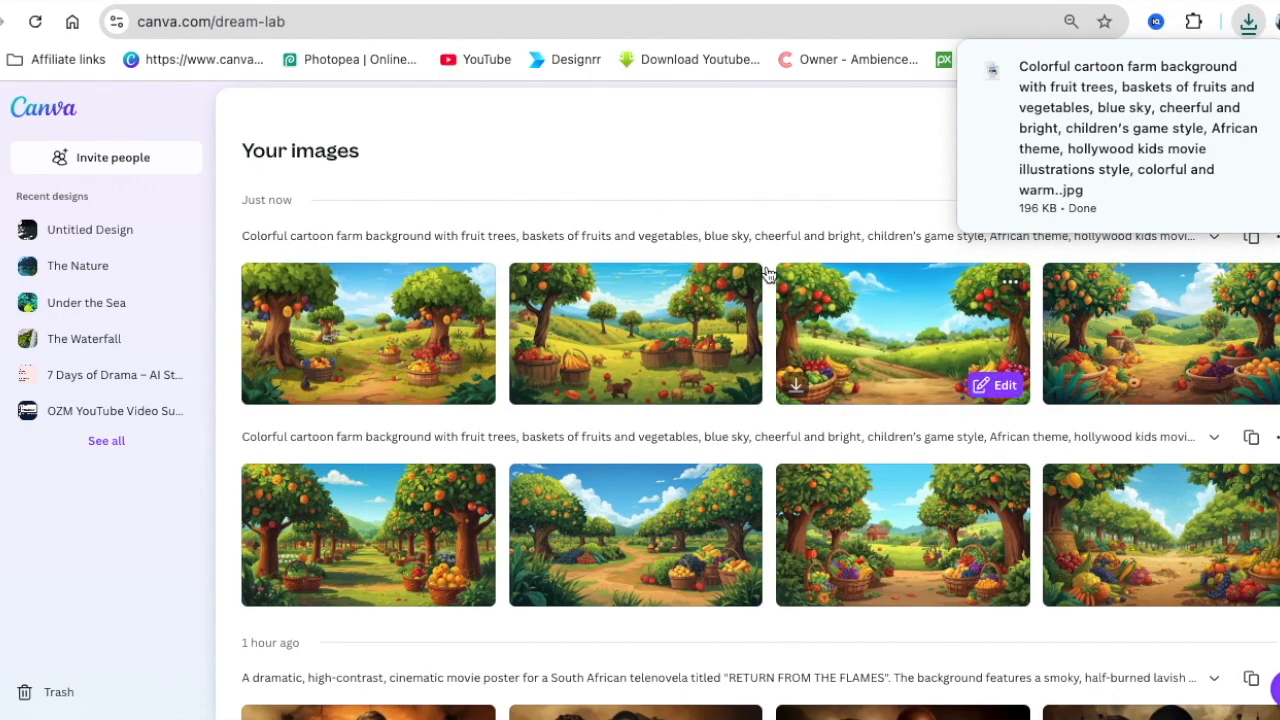
pyautogui.click(418, 2)
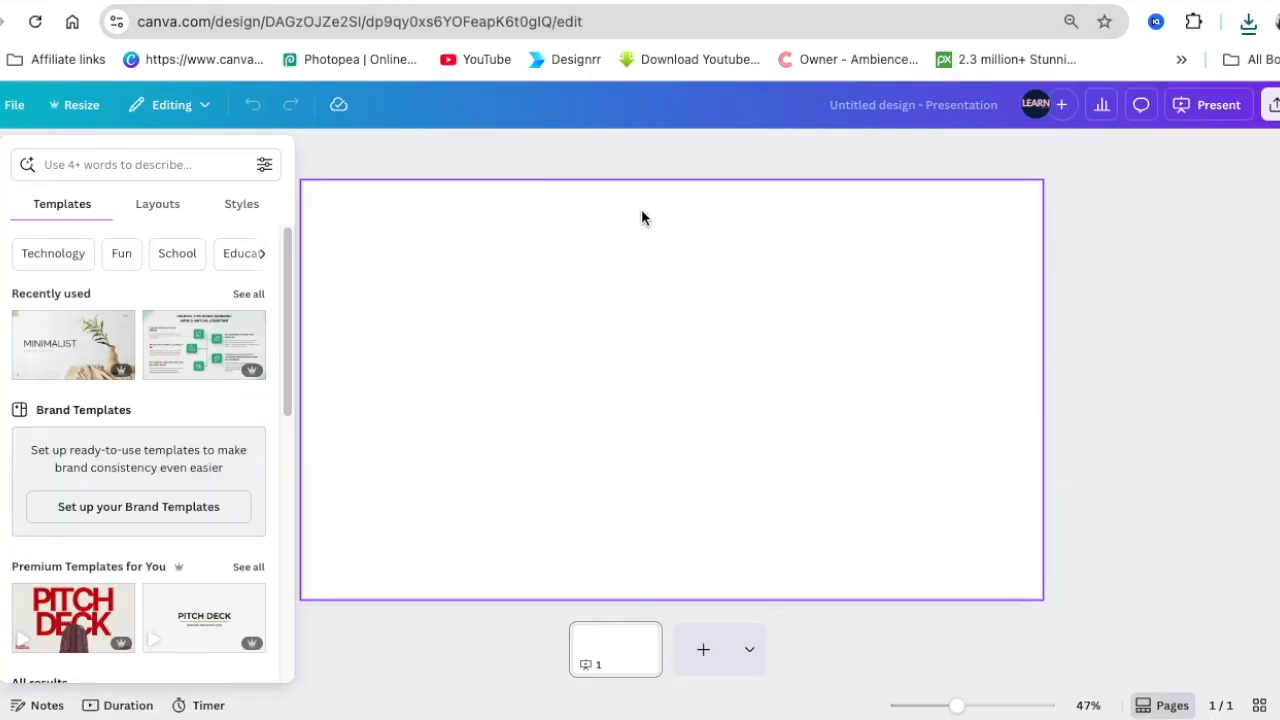
pyautogui.click(1248, 21)
pyautogui.click(652, 333)
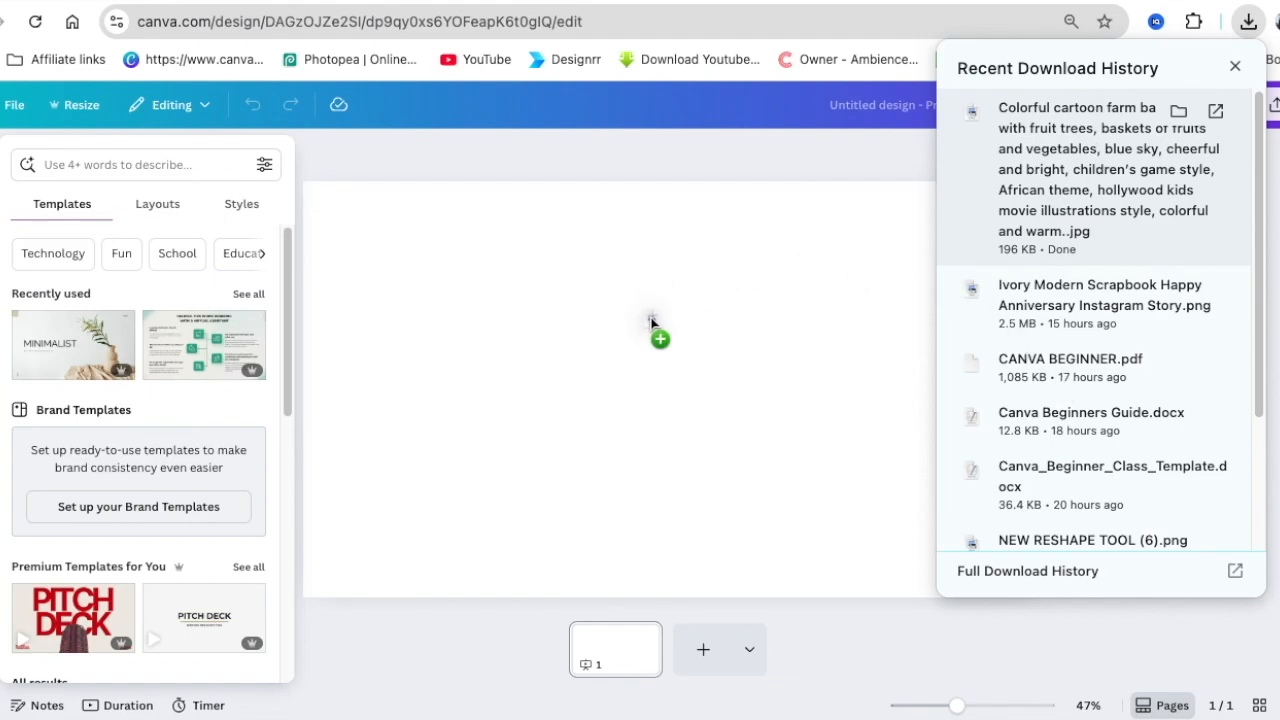
pyautogui.hotkey('ctrl', 'v')
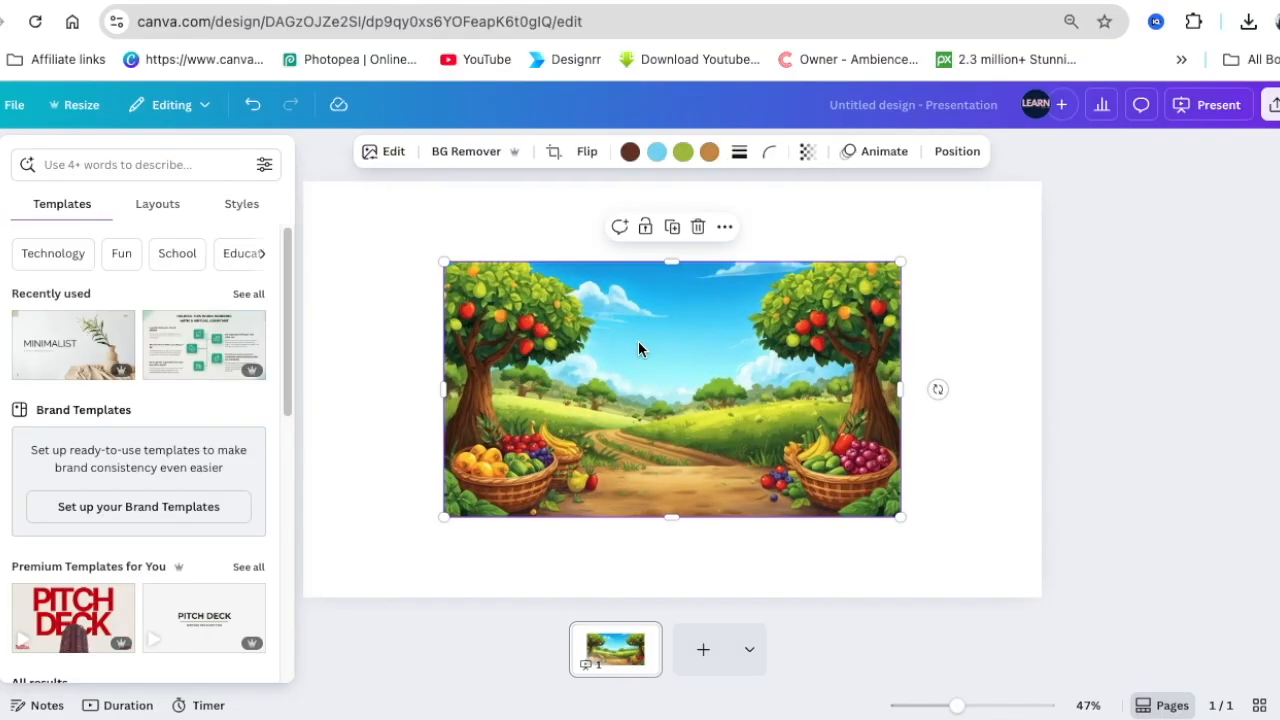
# Step: Set the farm image as the slide background and name the design "Fruits and Vegetables Quiz & Game"
pyautogui.rightClick(640, 365)
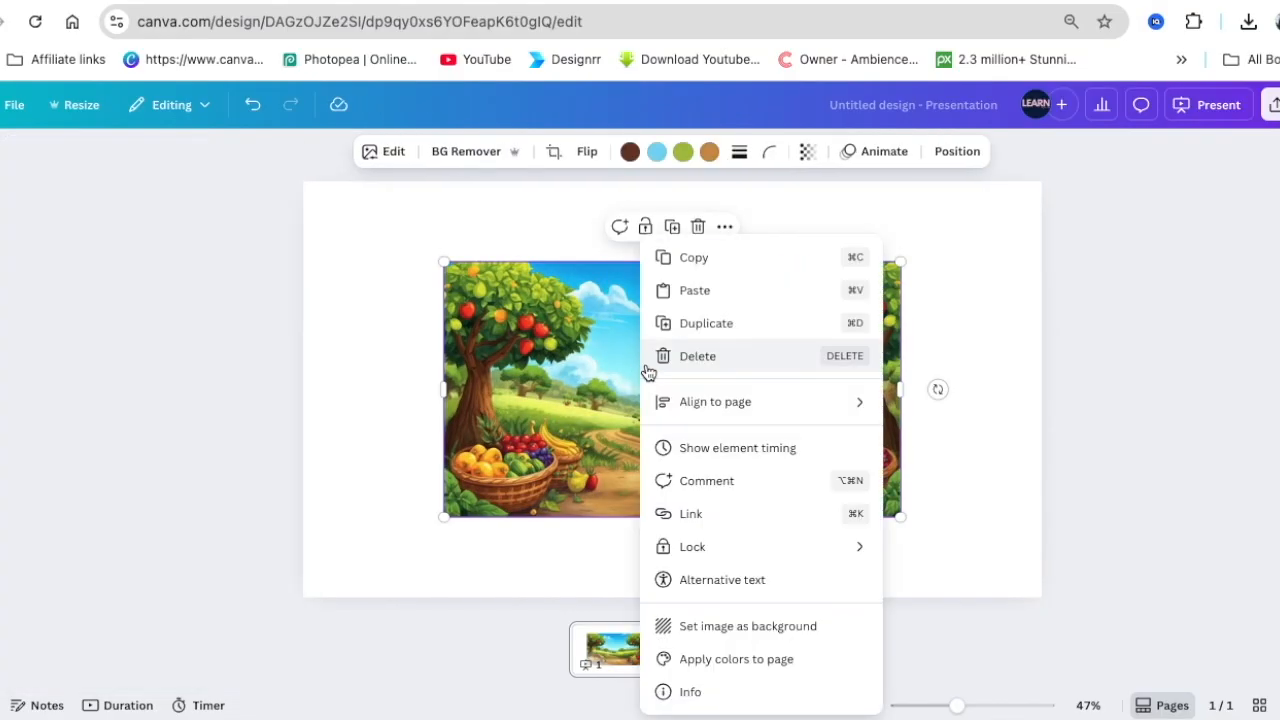
pyautogui.click(744, 624)
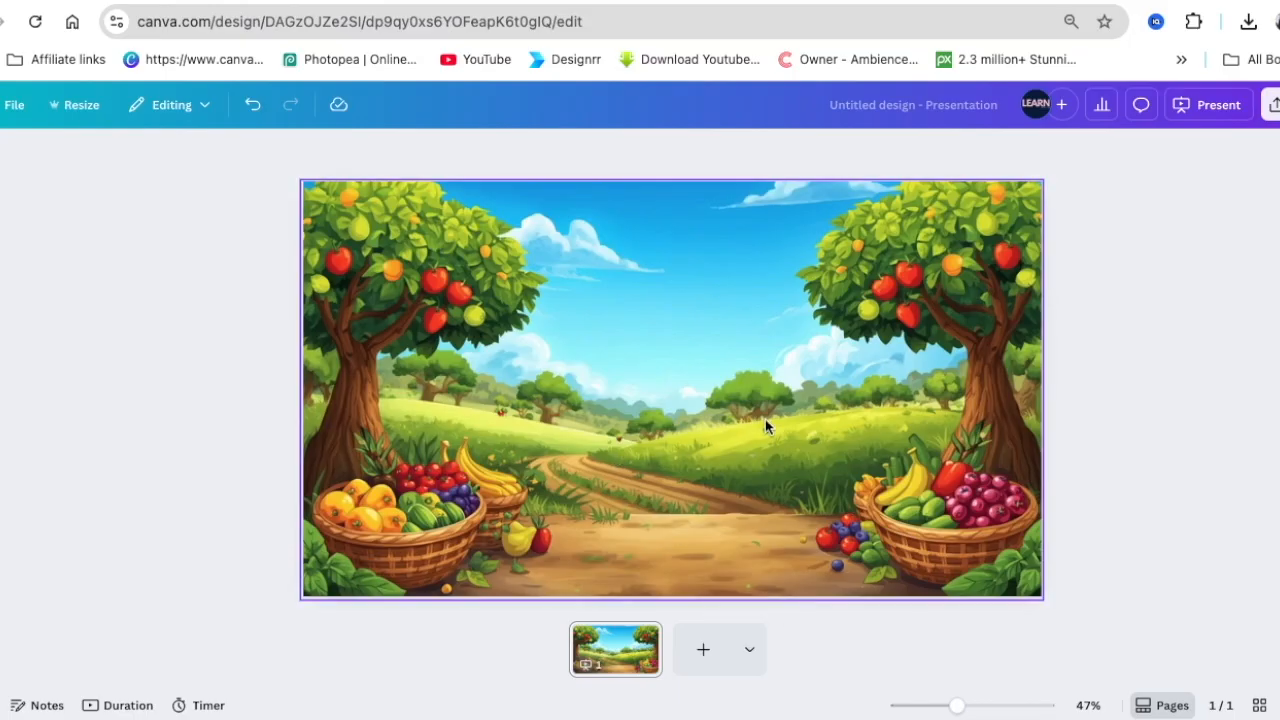
pyautogui.click(741, 366)
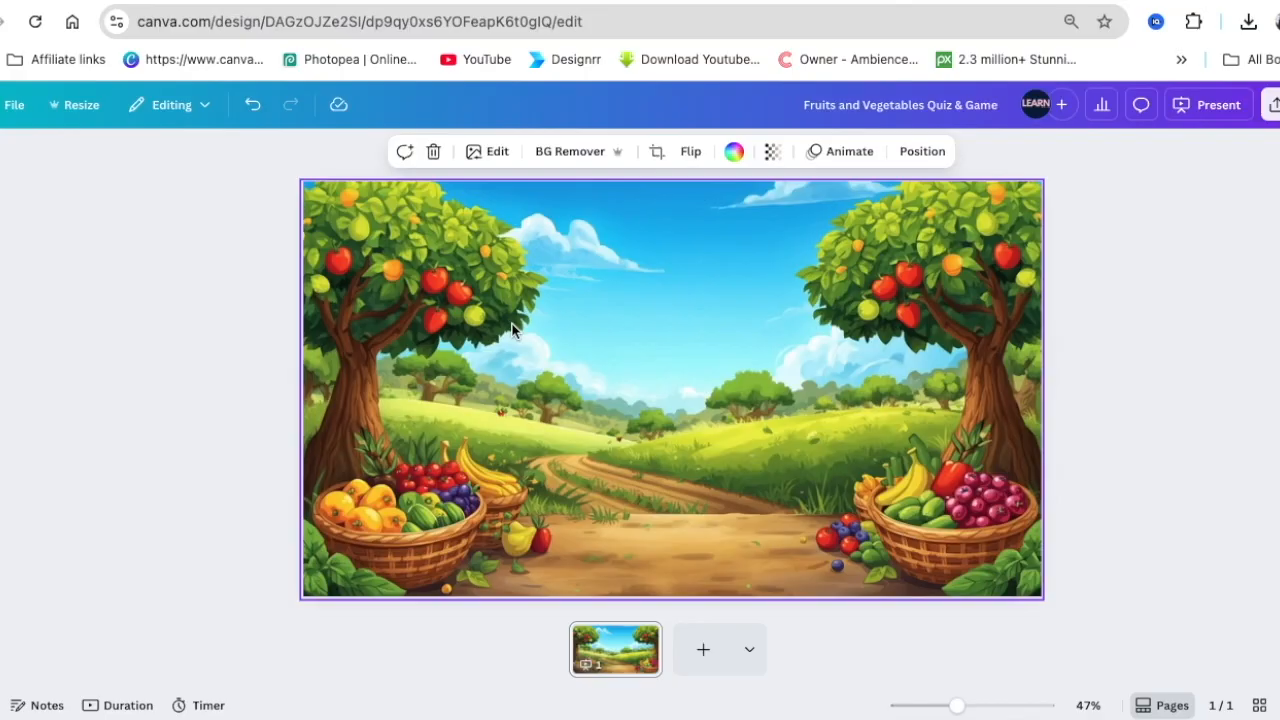
# Step: Add a text box to the slide and enlarge its placeholder text to size 110
pyautogui.press('t')
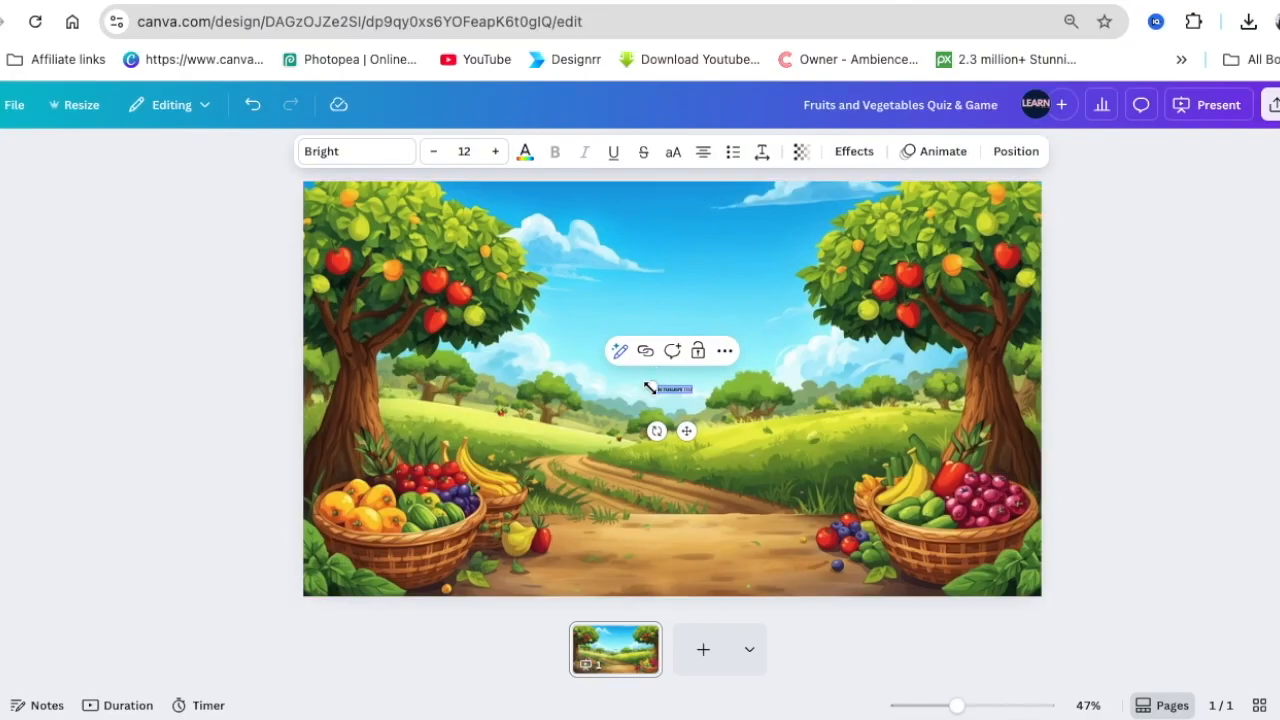
pyautogui.moveTo(645, 384); pyautogui.dragTo(326, 326)
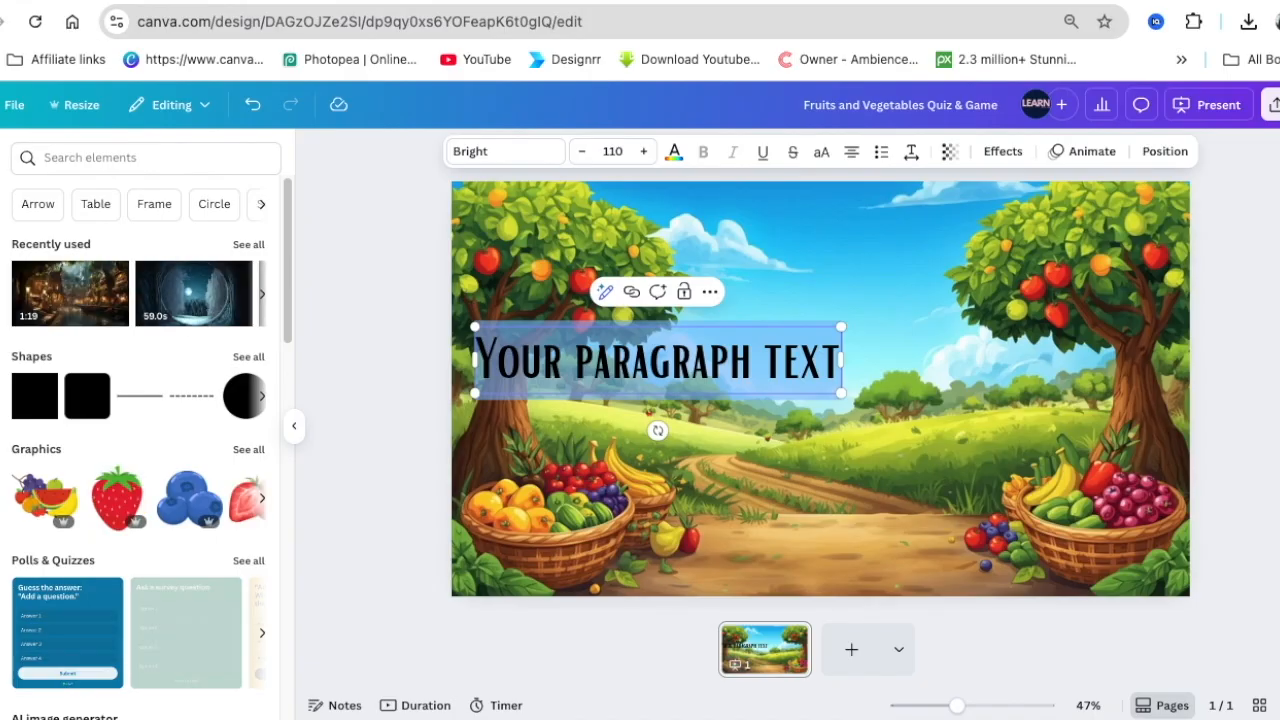
# Step: Search the fonts for "fun", apply Cubao to the placeholder text and widen its box to fit one line
pyautogui.click(2, 288)
pyautogui.scroll(-1, 157, 517)
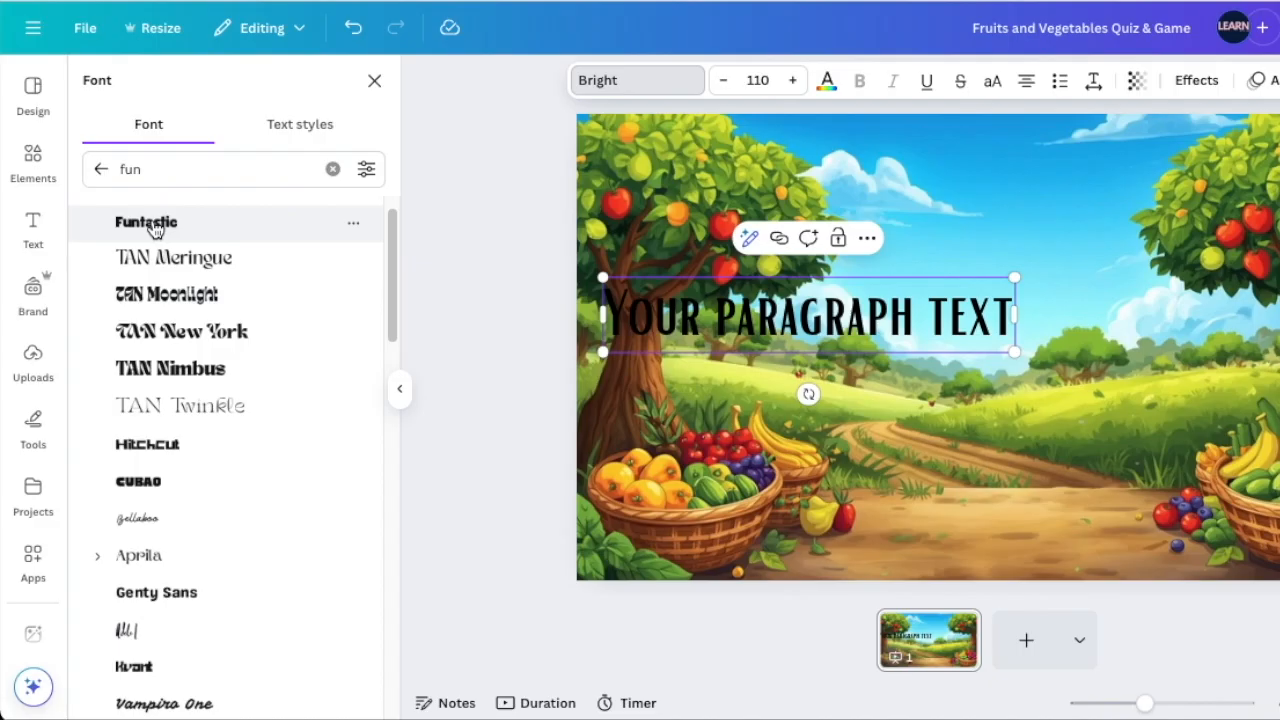
pyautogui.click(158, 233)
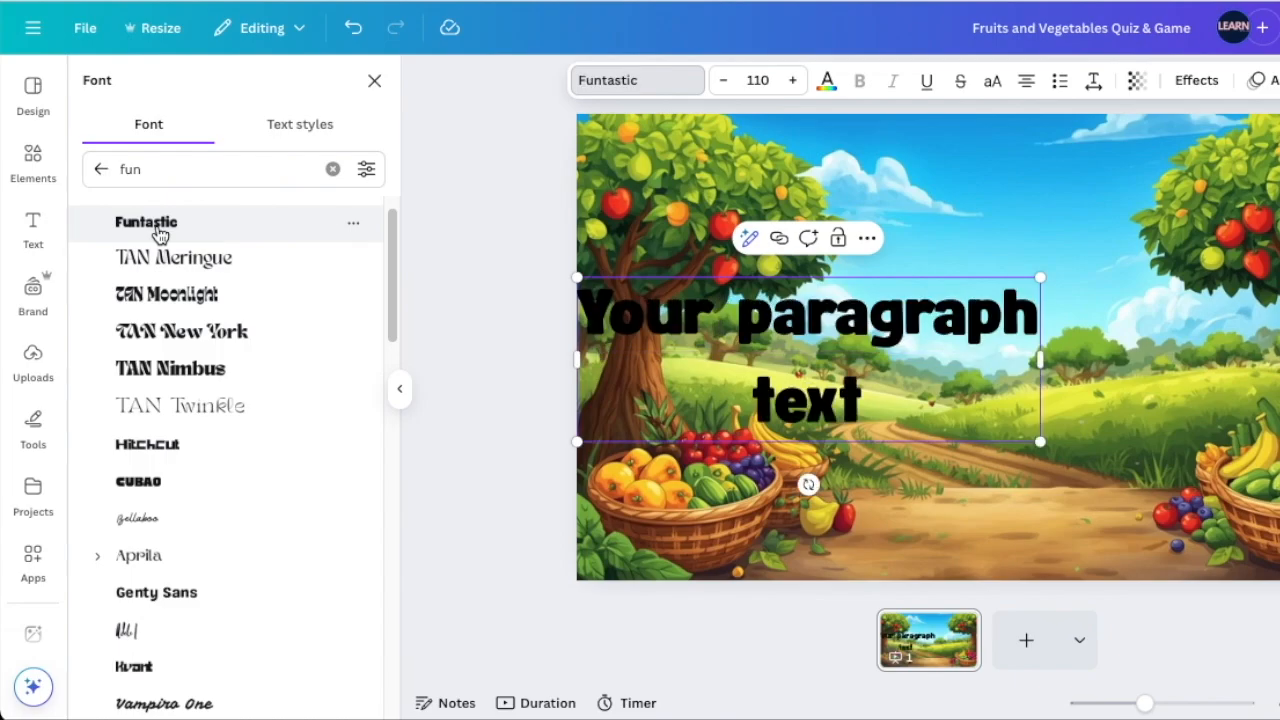
pyautogui.scroll(-1, 185, 400)
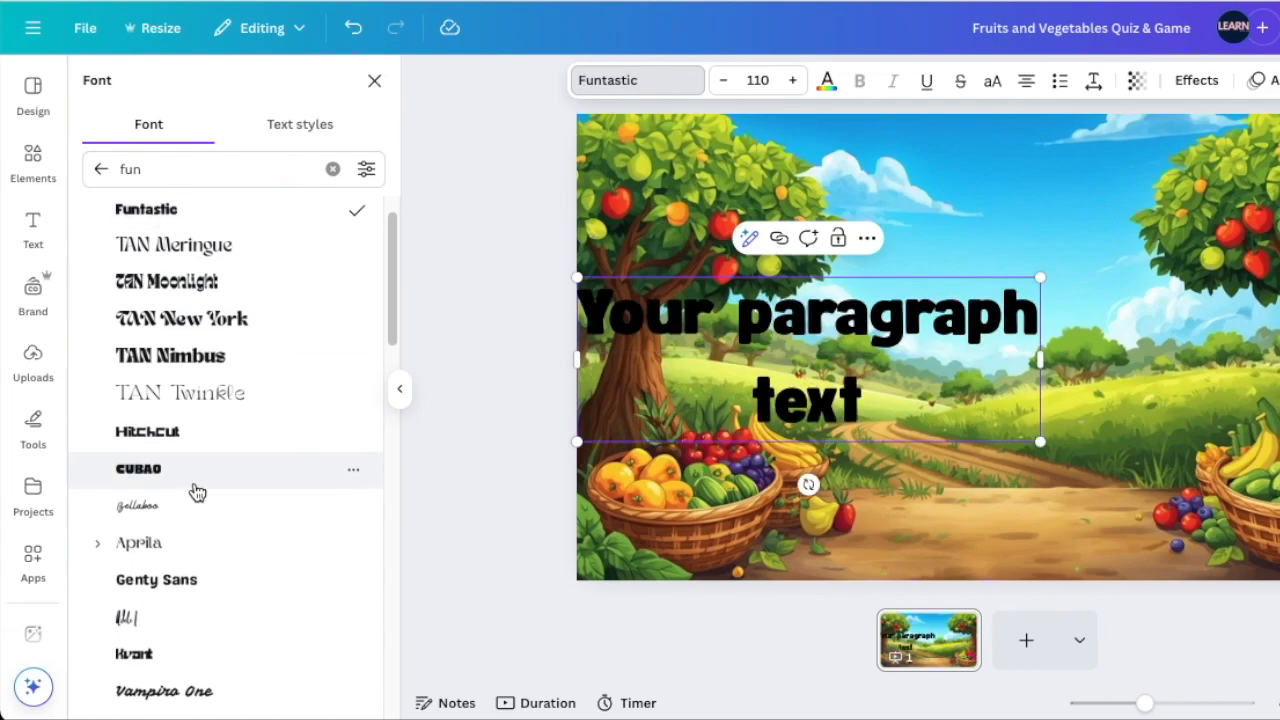
pyautogui.click(190, 475)
pyautogui.moveTo(1125, 400); pyautogui.dragTo(1278, 400)
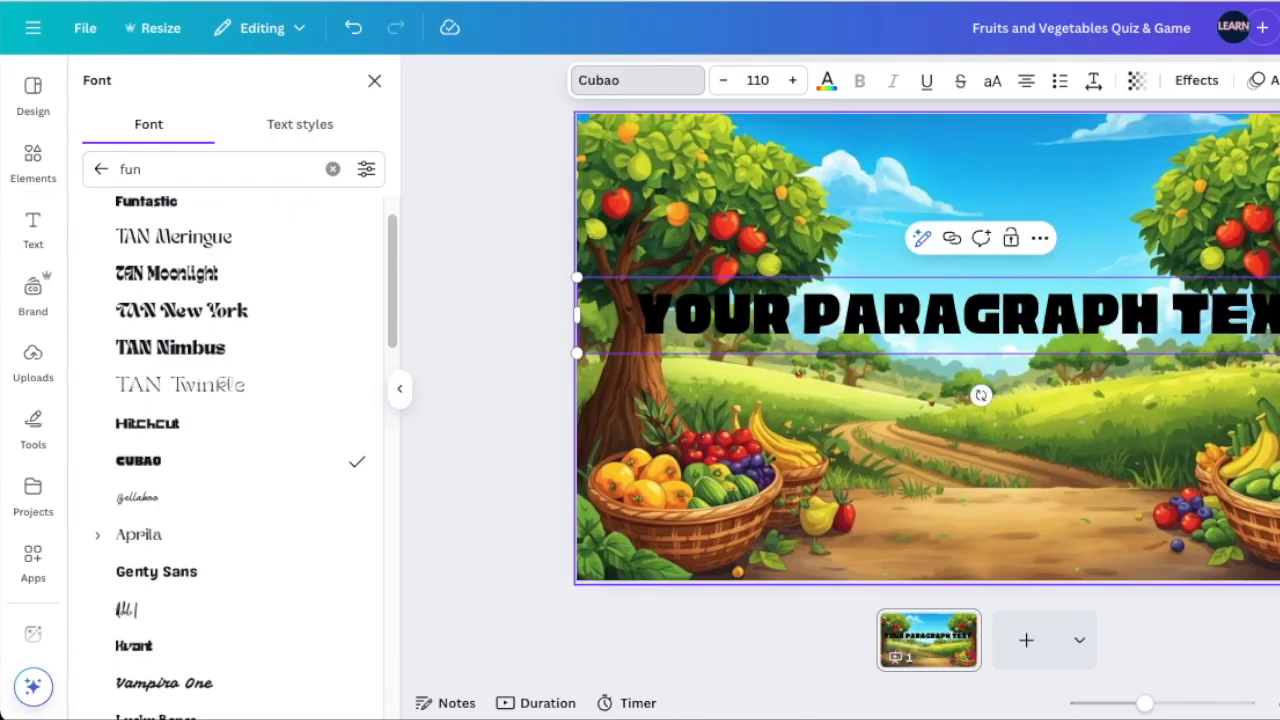
# Step: Replace the slide's placeholder text with "FRUITS AND VEGETABLES" and set its color to golden yellow #FFC71E
pyautogui.moveTo(1275, 315); pyautogui.dragTo(645, 314)
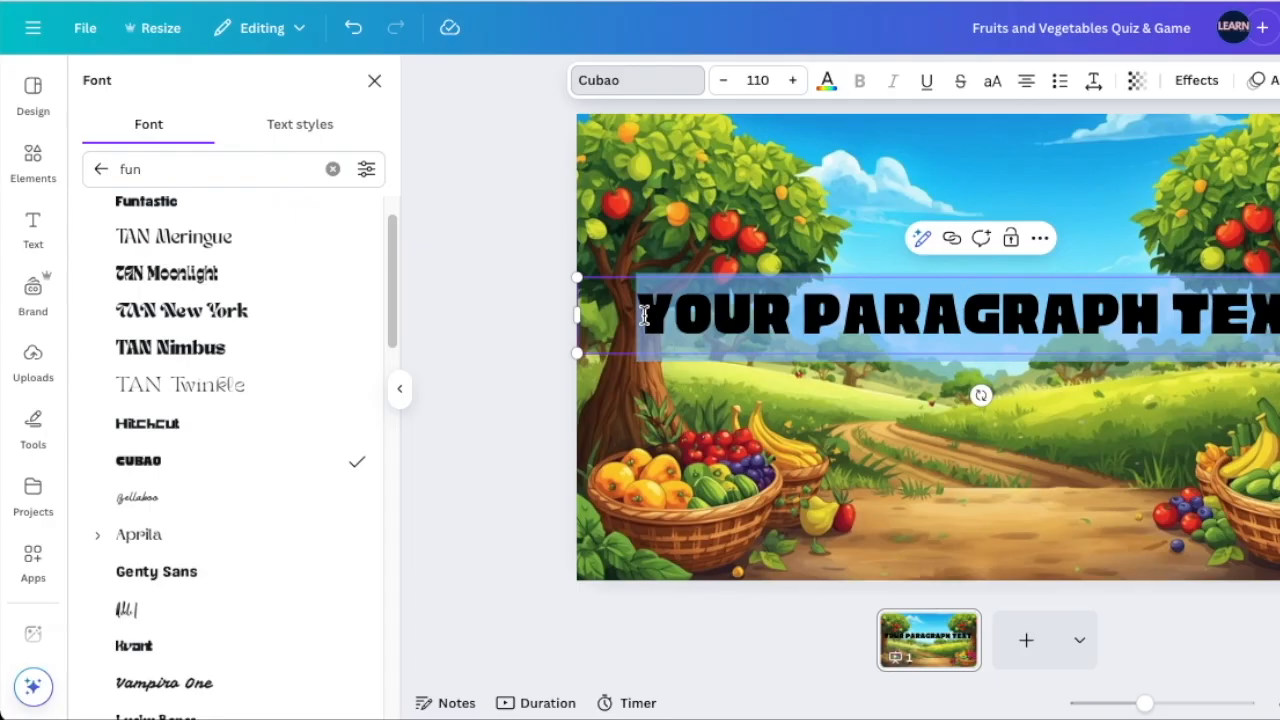
pyautogui.write('FRUITS AND VEGETABLES')
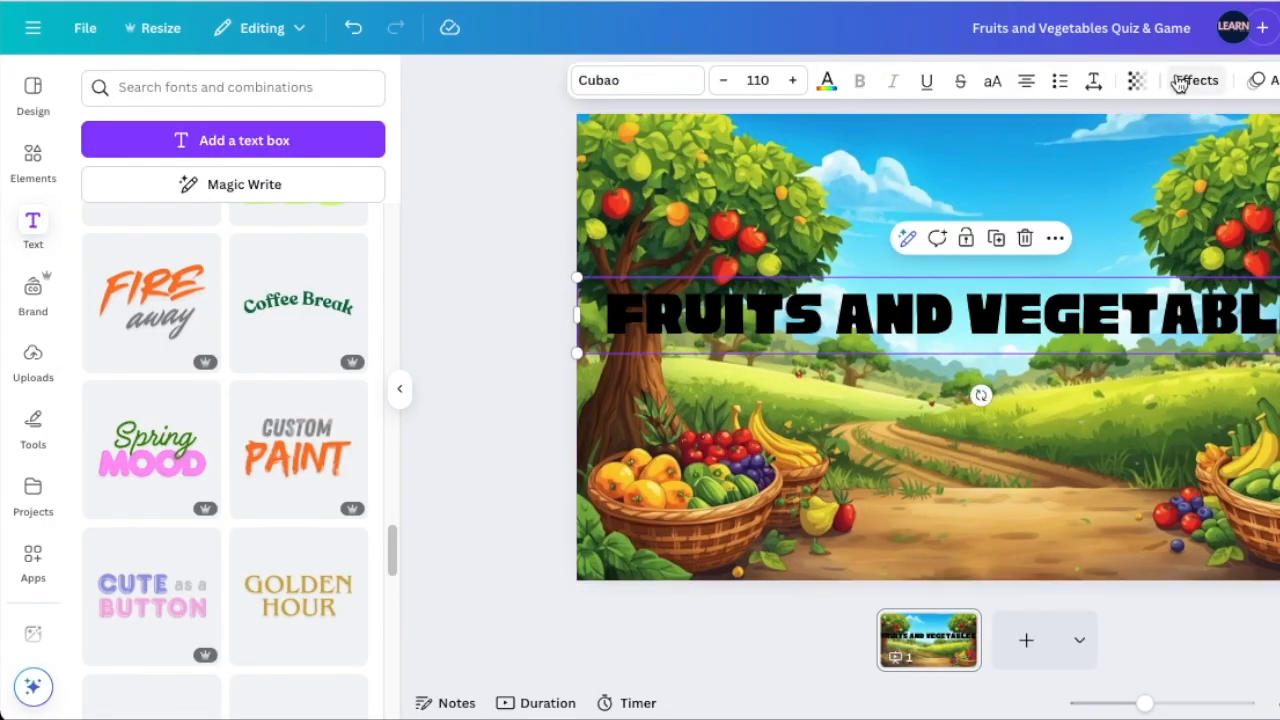
pyautogui.click(827, 82)
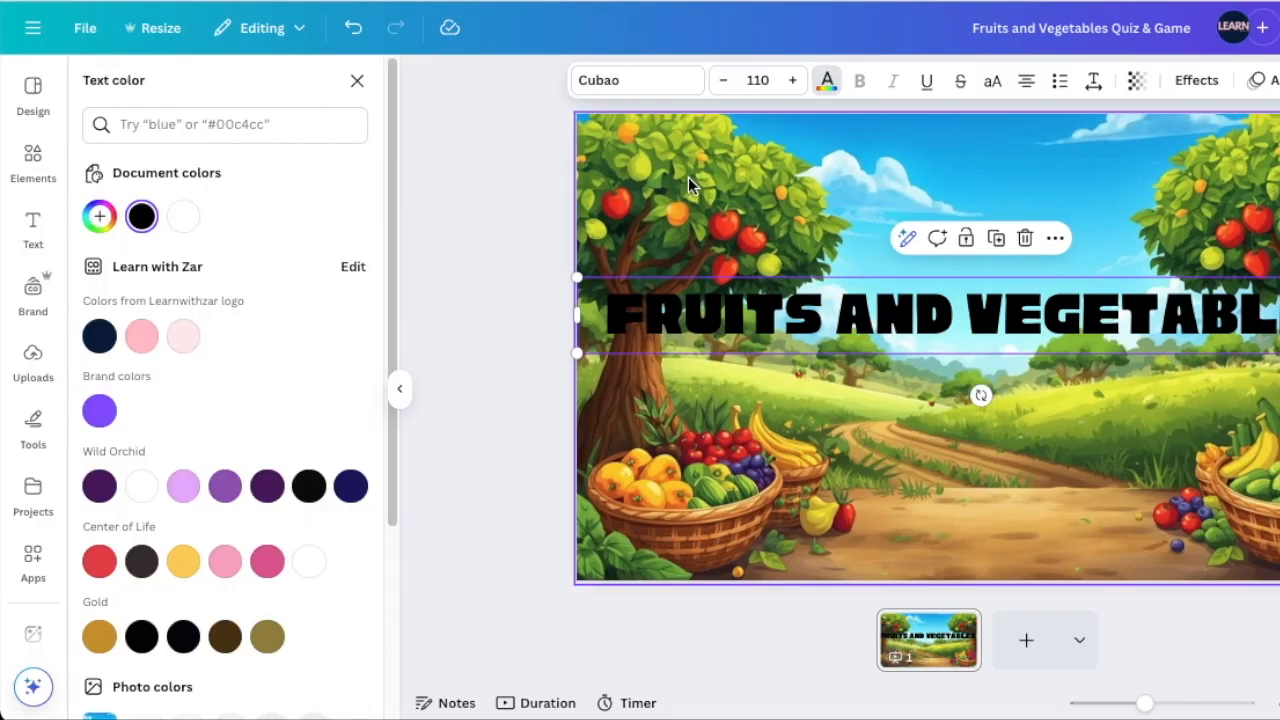
pyautogui.click(101, 216)
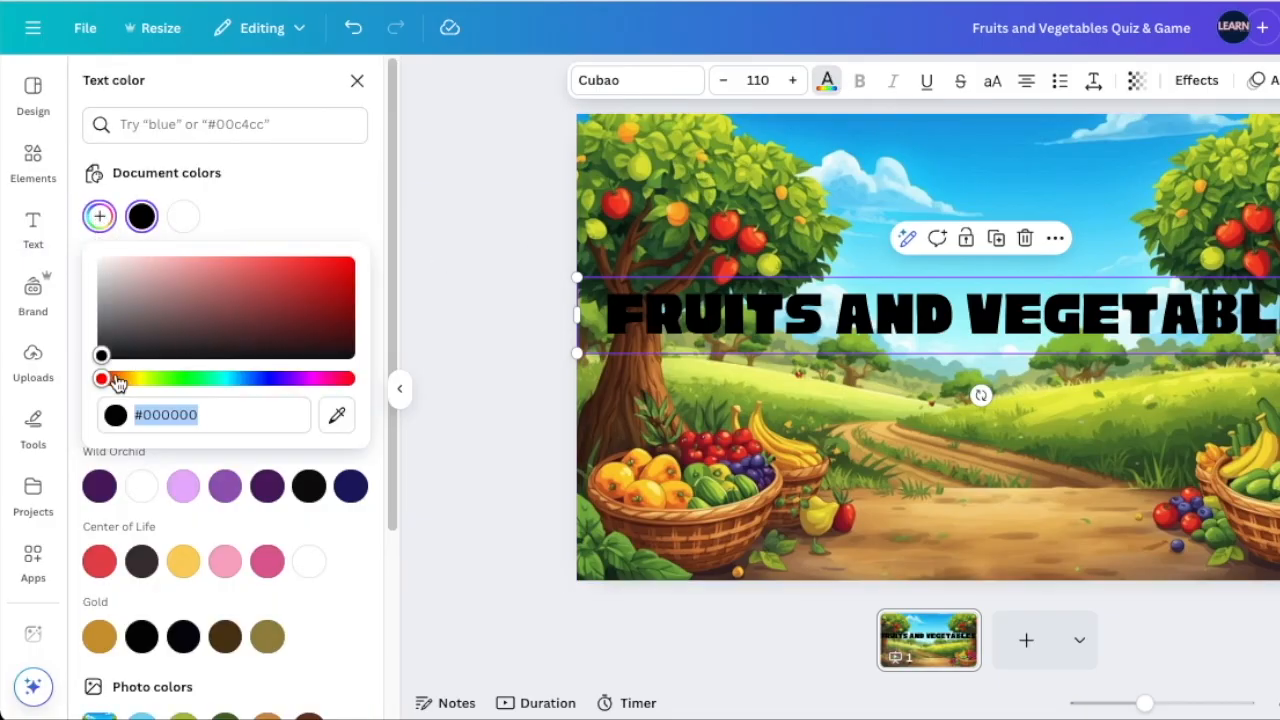
pyautogui.moveTo(118, 383); pyautogui.dragTo(130, 380)
pyautogui.click(321, 262)
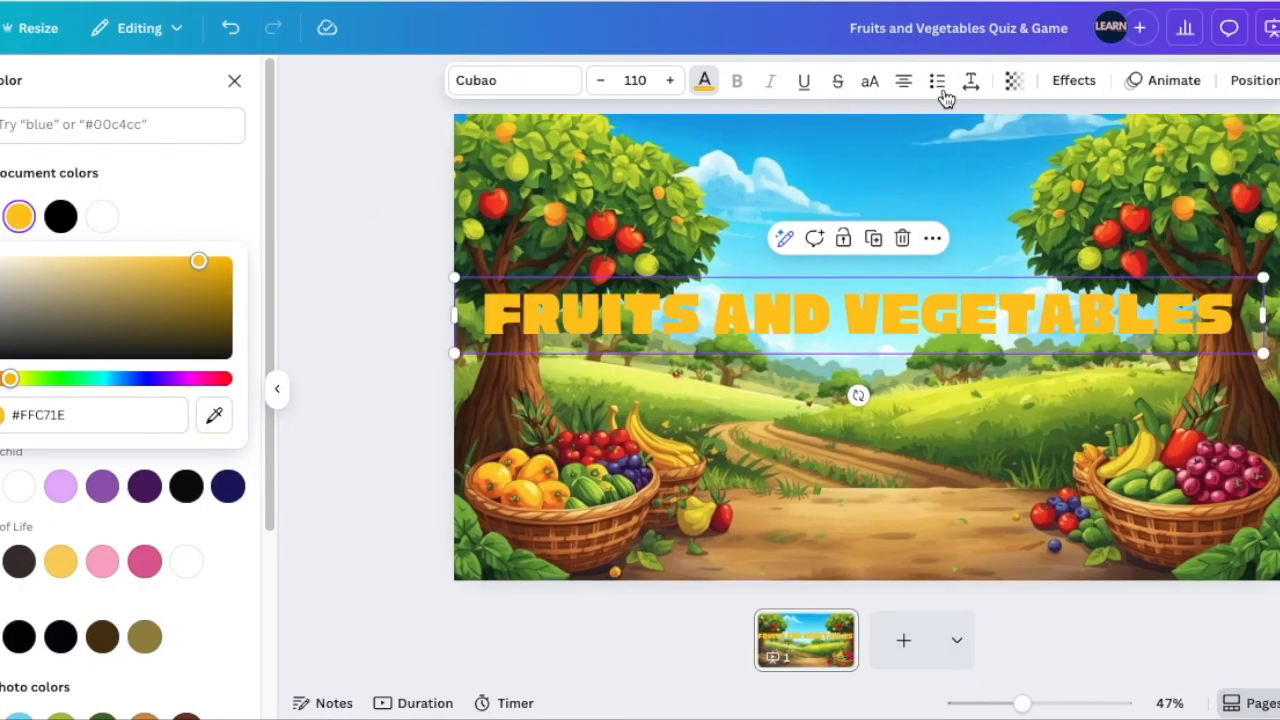
# Step: Apply the Outline effect to the title and choose dark brown as the outline color
pyautogui.click(1062, 84)
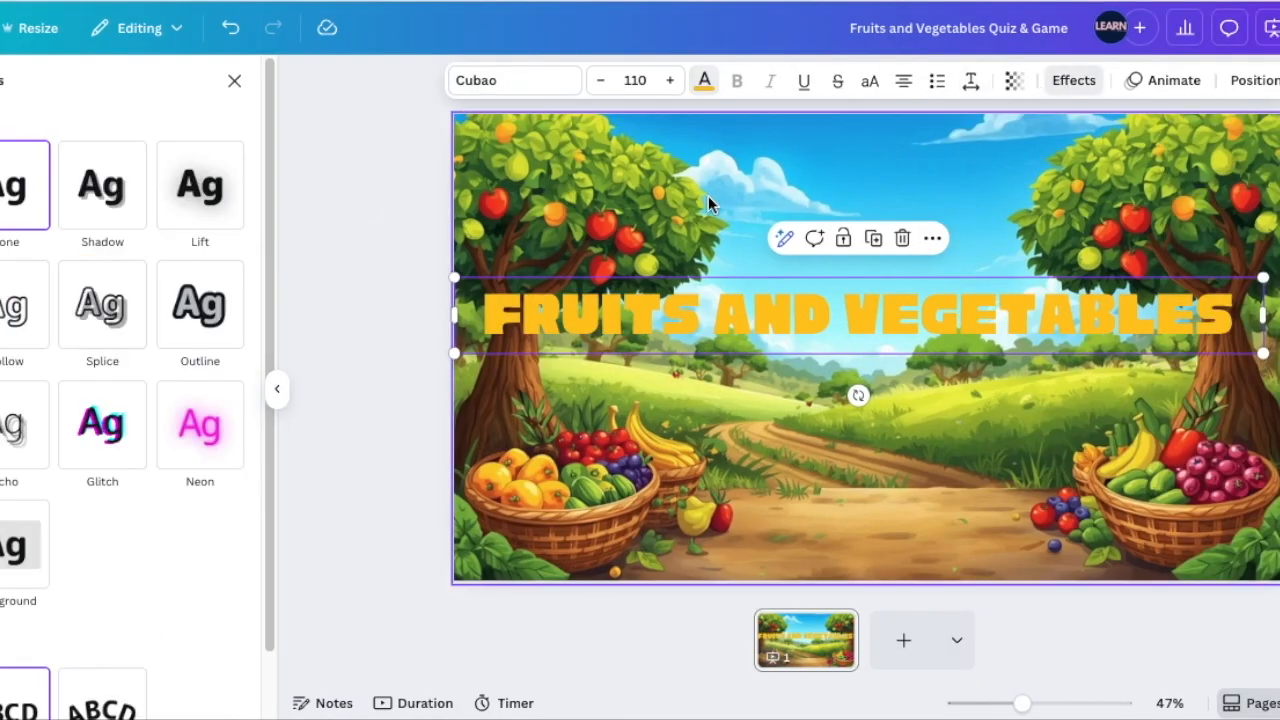
pyautogui.click(203, 294)
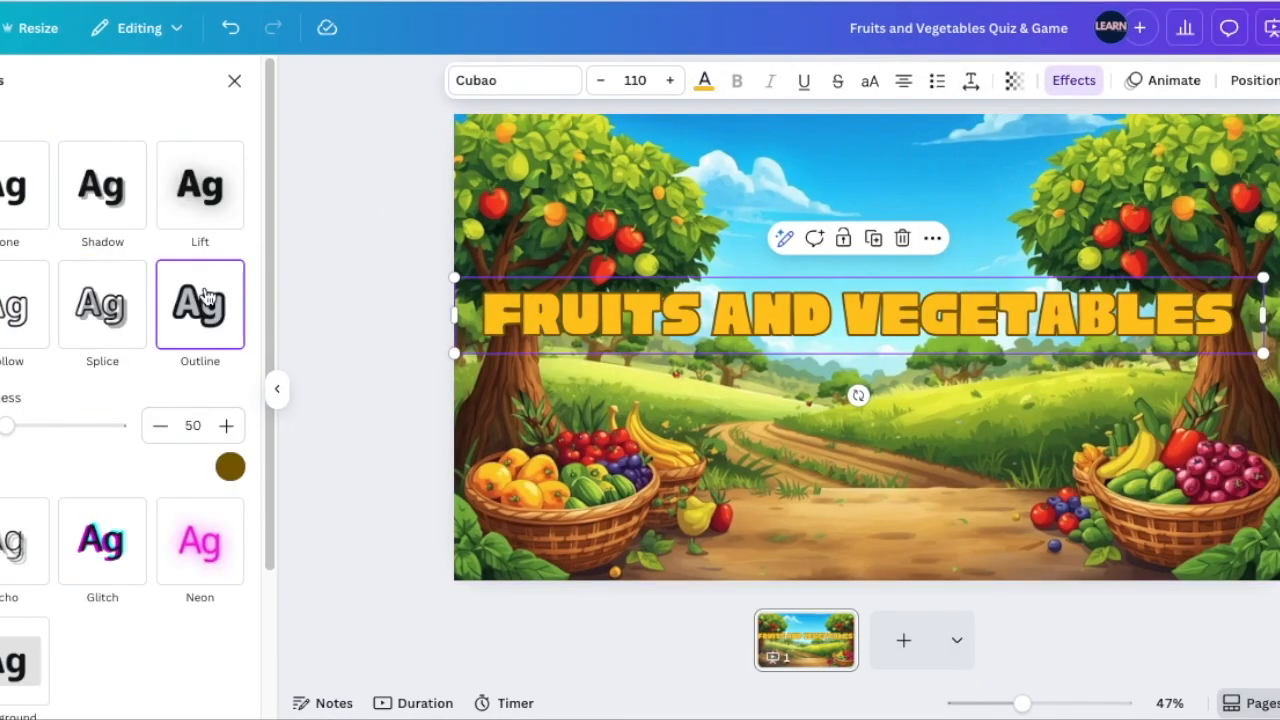
pyautogui.click(230, 466)
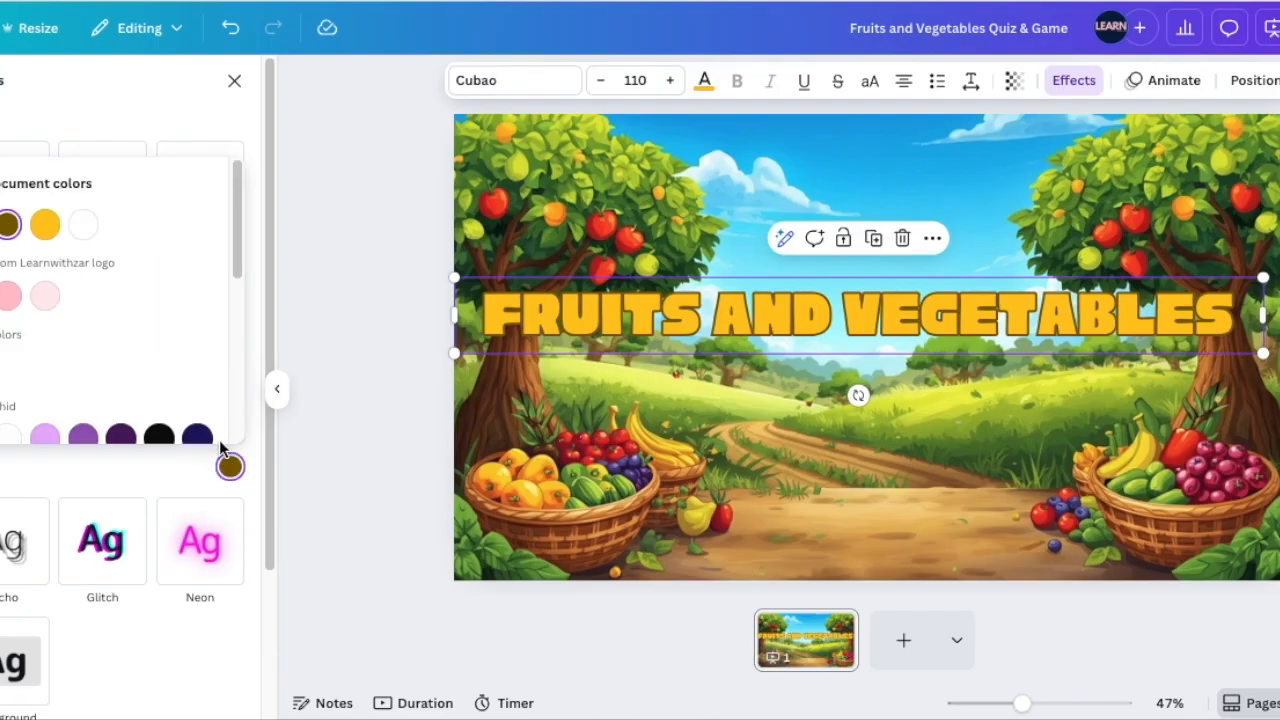
pyautogui.click(8, 228)
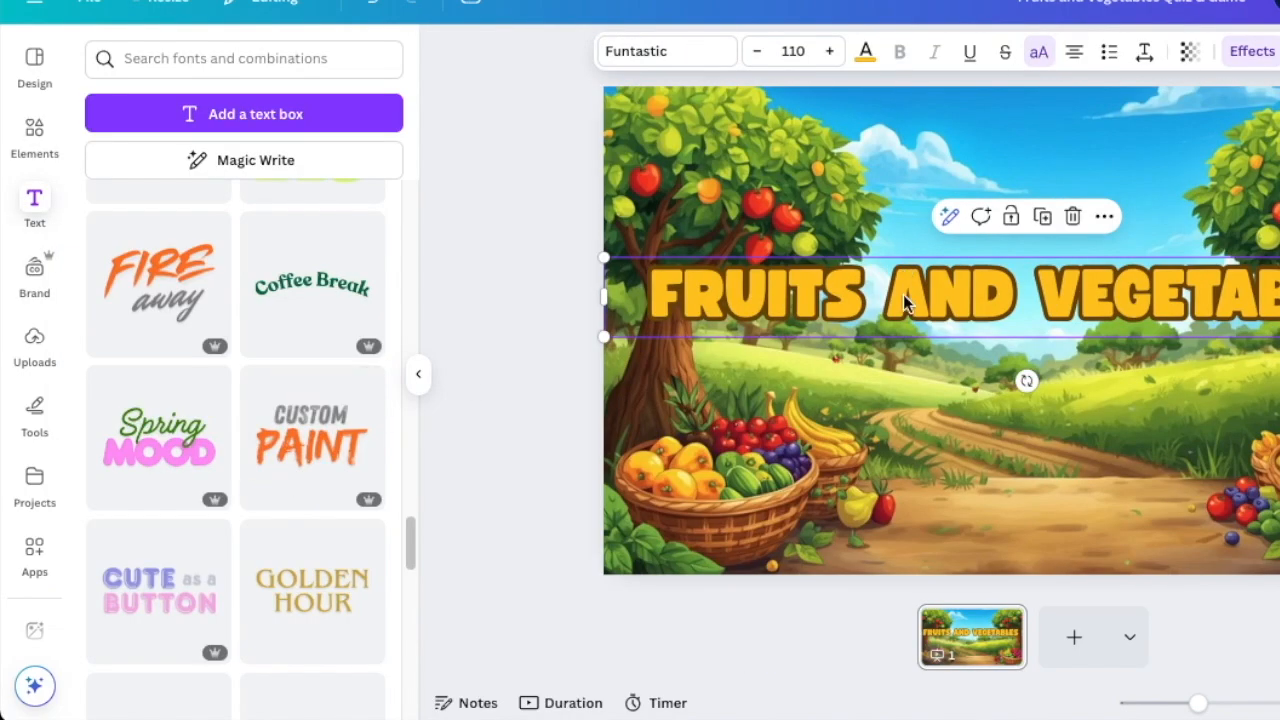
# Step: Curve the title with a curve value of 15 and enlarge it to size 124 across the upper part of the slide
pyautogui.click(1255, 52)
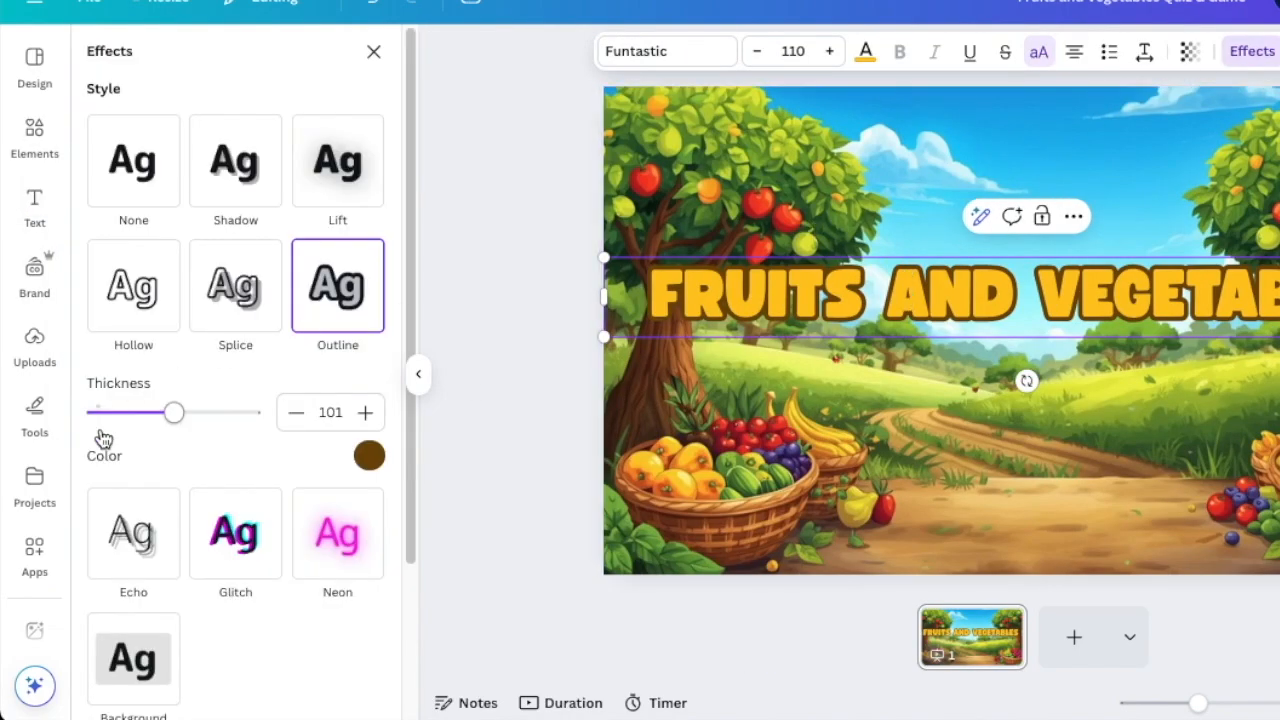
pyautogui.scroll(-2, 110, 410)
pyautogui.click(229, 634)
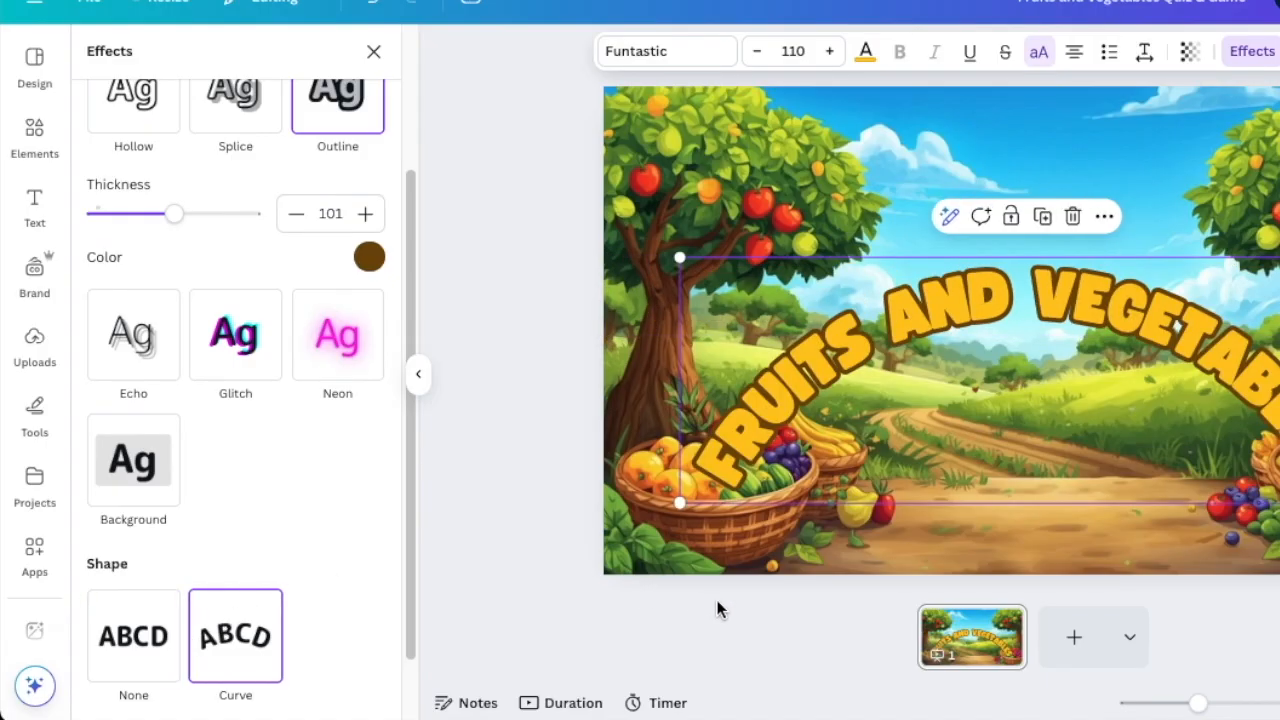
pyautogui.scroll(-2, 280, 591)
pyautogui.moveTo(209, 678); pyautogui.dragTo(187, 679)
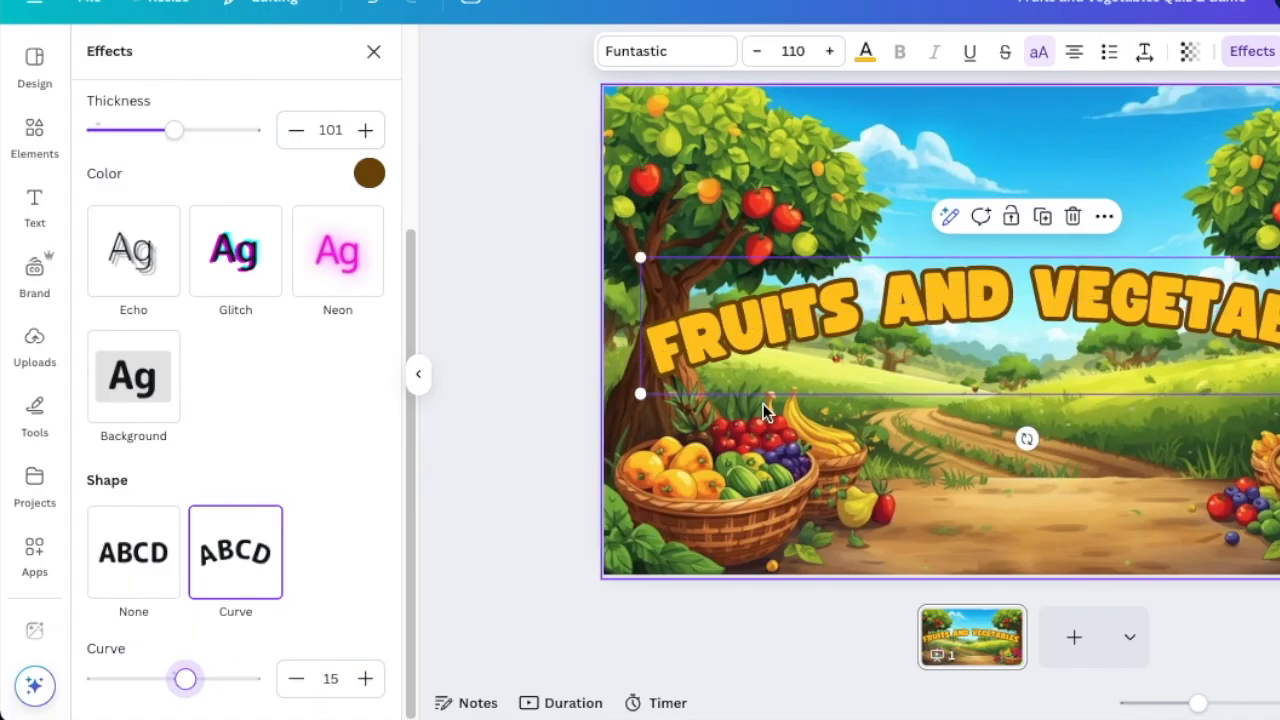
pyautogui.moveTo(955, 299); pyautogui.dragTo(956, 180)
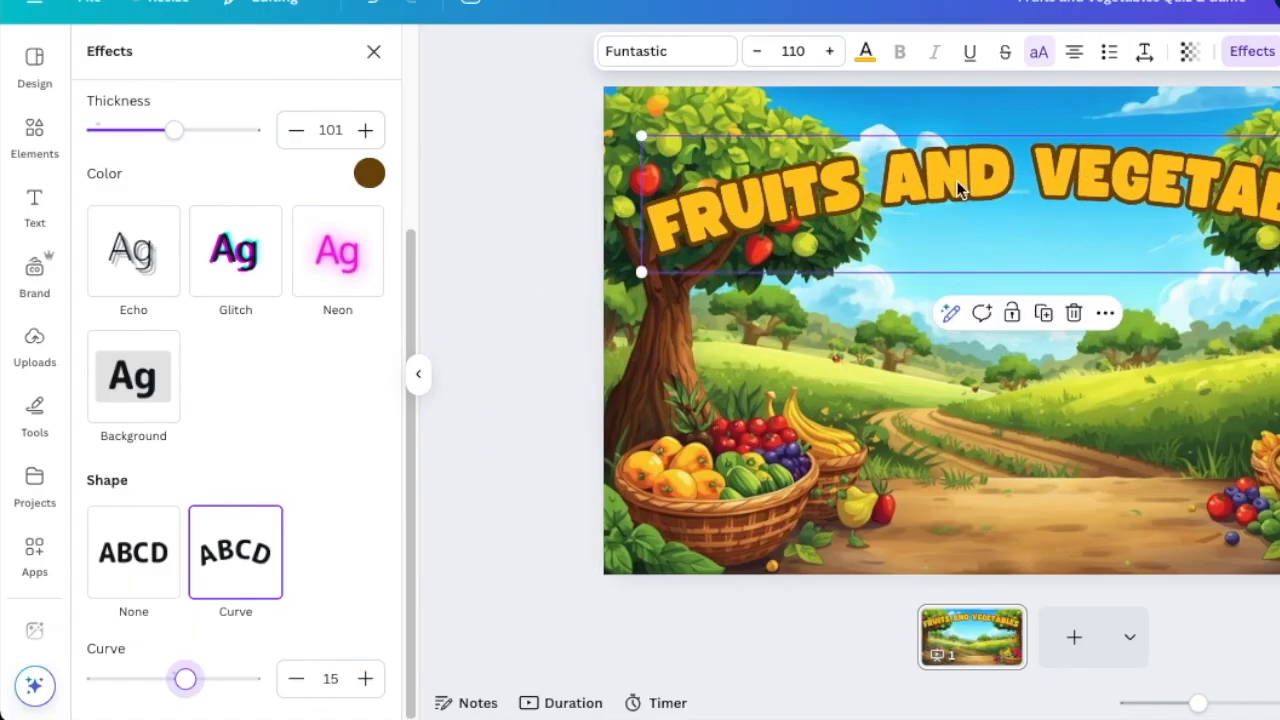
pyautogui.moveTo(641, 272); pyautogui.dragTo(598, 286)
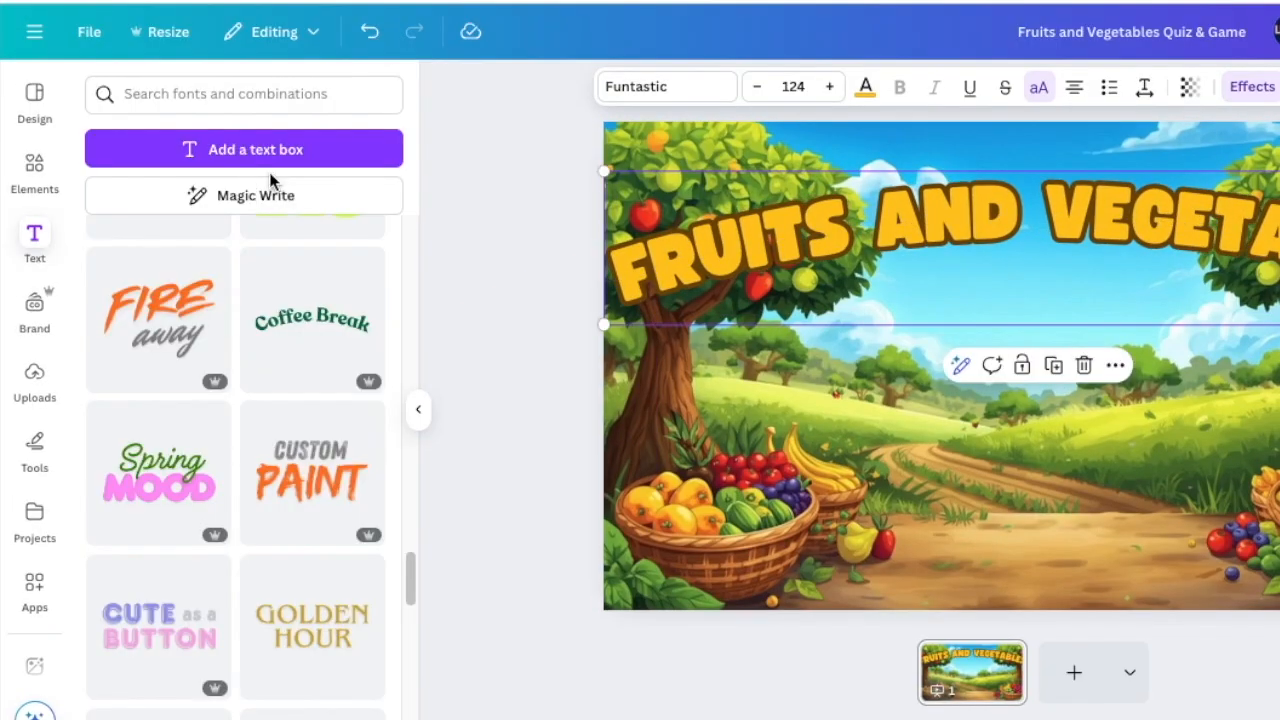
# Step: Search the elements for "button" and show all the matching graphics
pyautogui.click(34, 164)
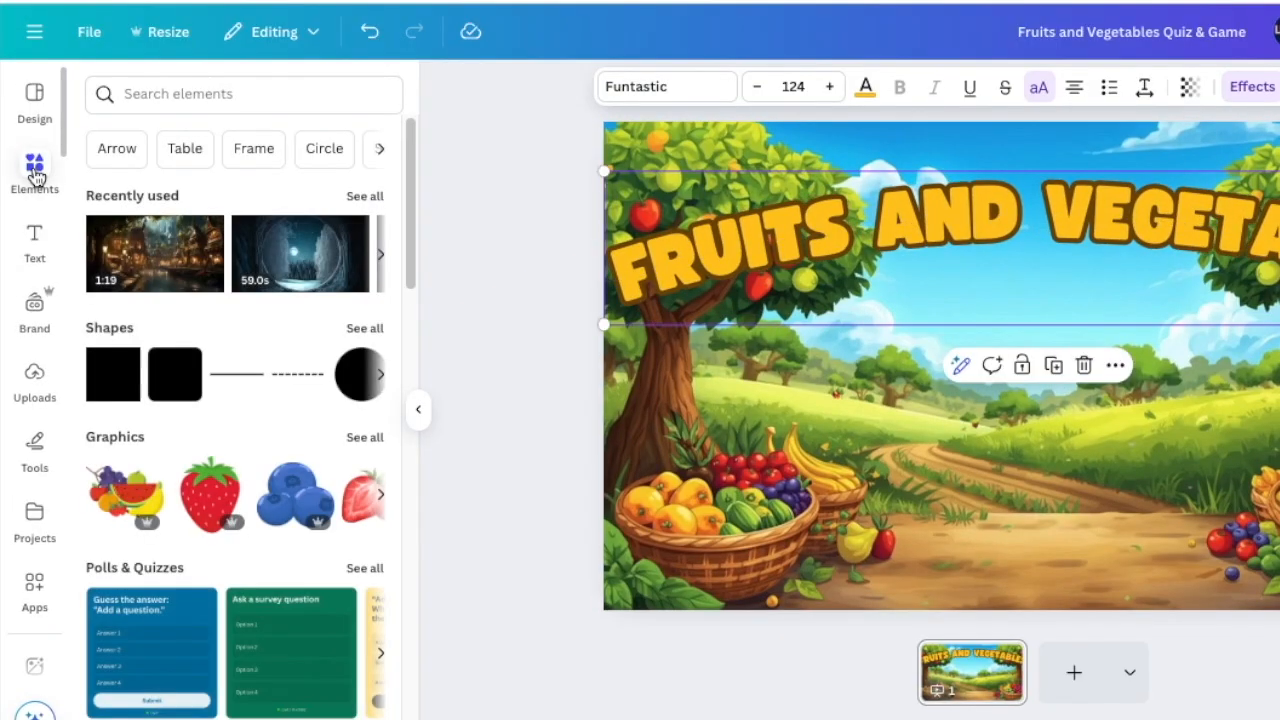
pyautogui.click(170, 94)
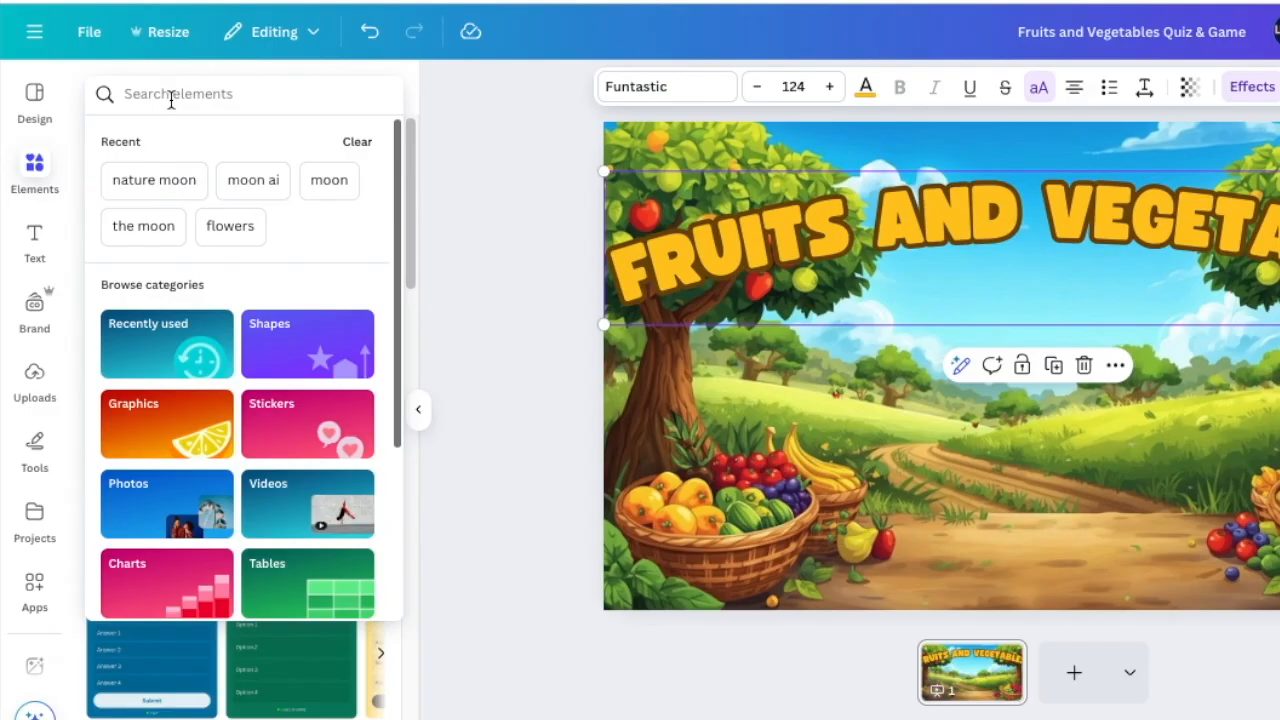
pyautogui.write('butt')
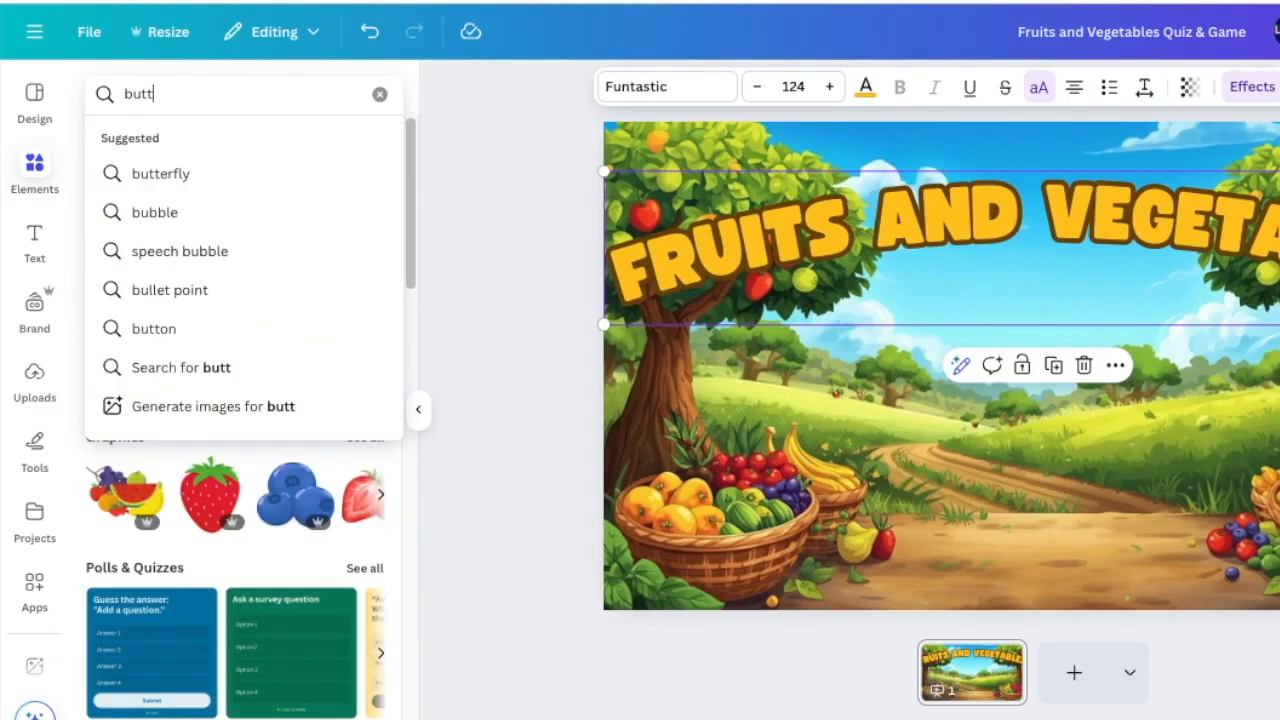
pyautogui.write('on')
pyautogui.press('Return')
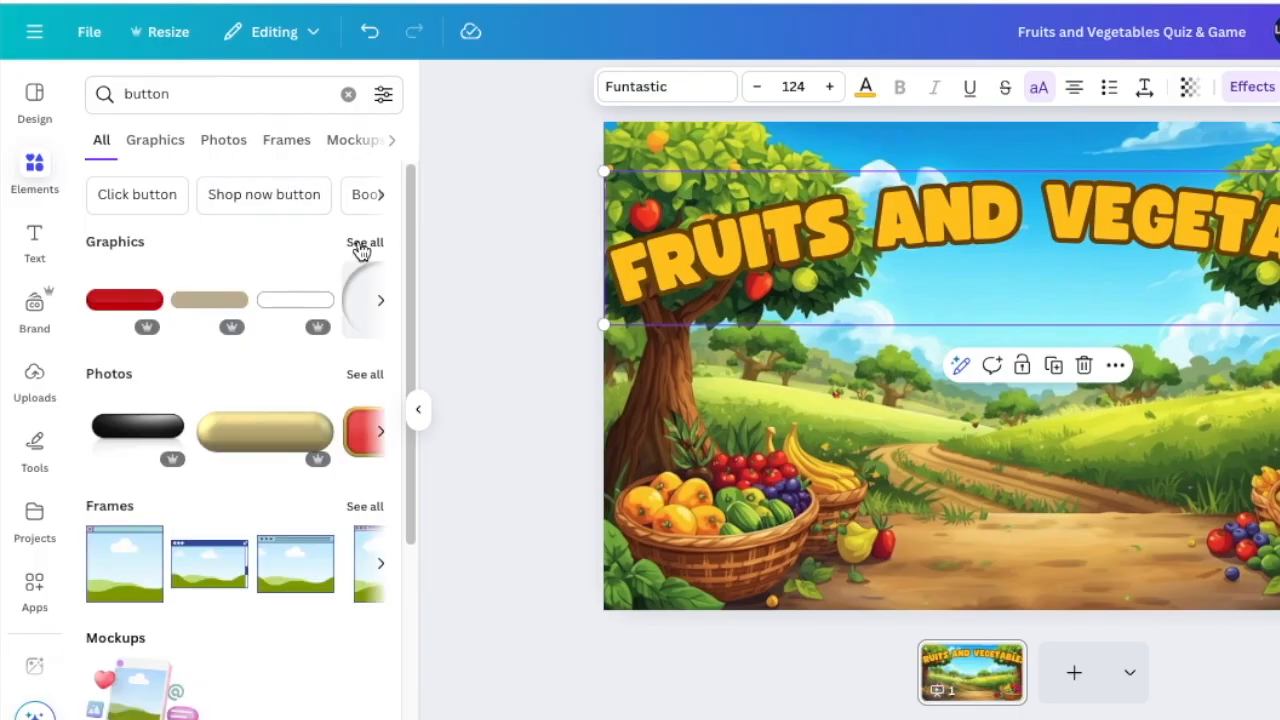
pyautogui.click(357, 248)
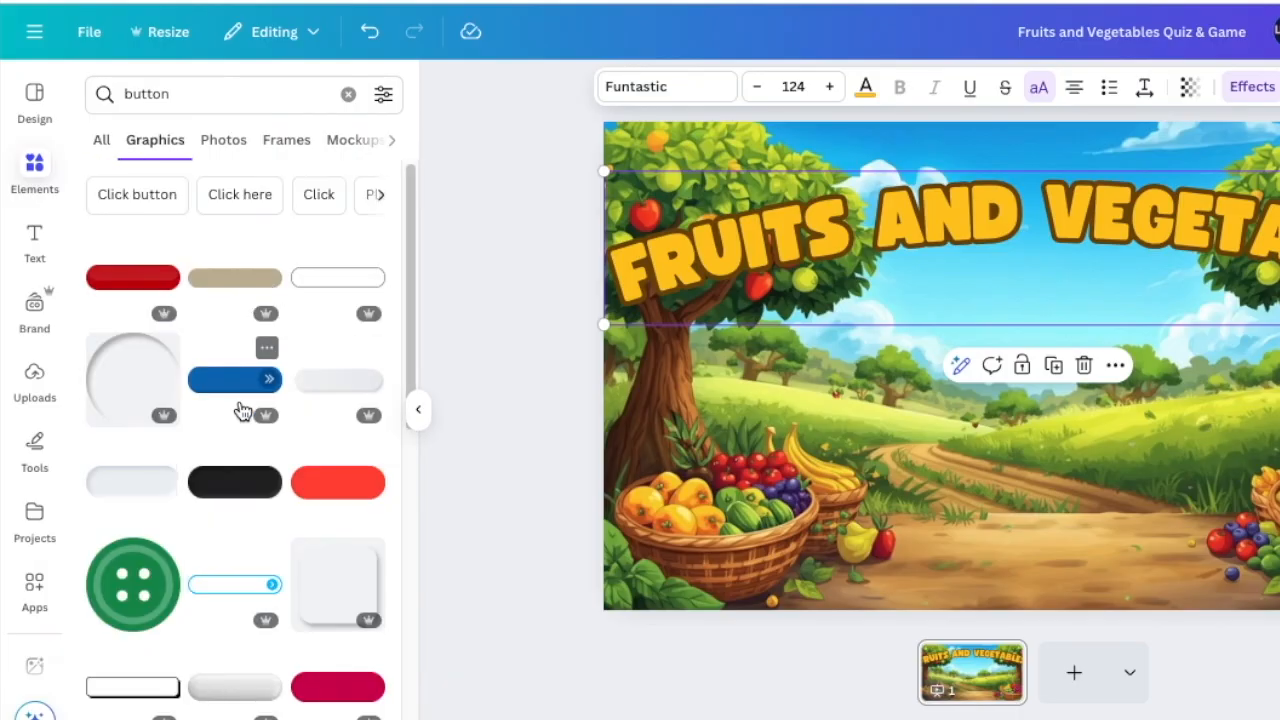
# Step: Add a glossy pill-shaped button graphic to the slide, then position it in the lower part and resize it
pyautogui.scroll(-5, 240, 415)
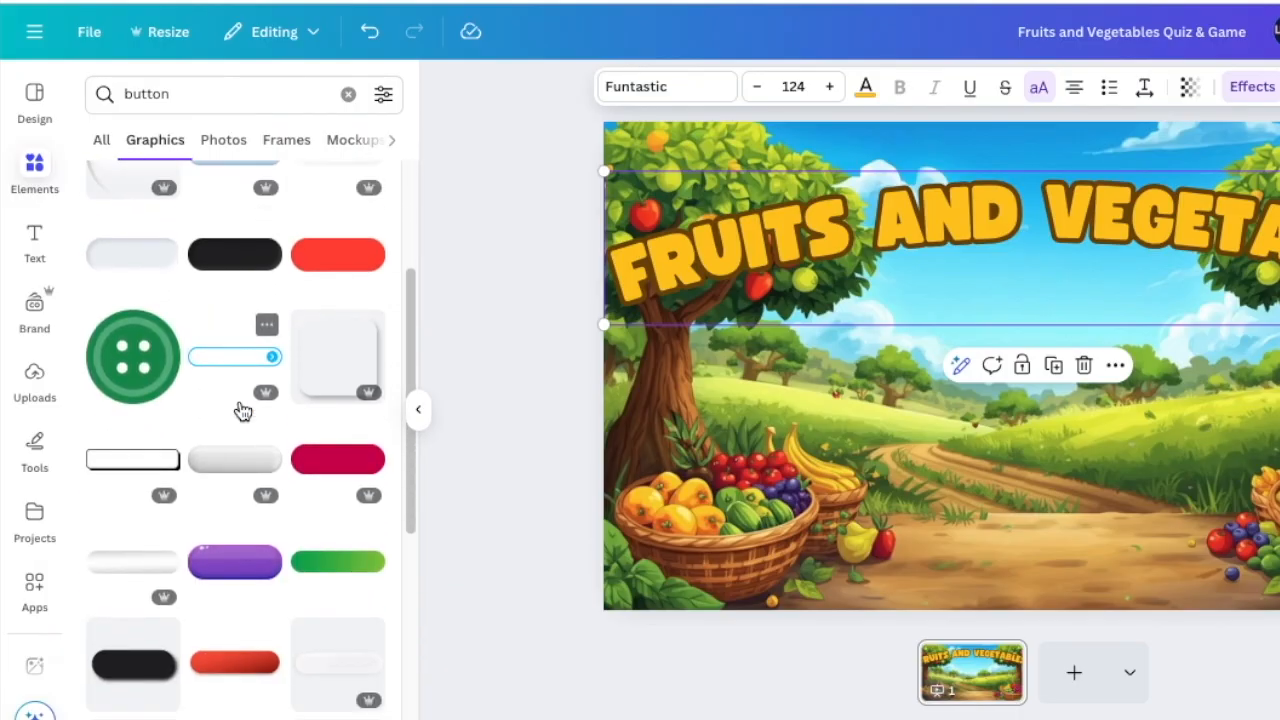
pyautogui.scroll(-1, 232, 432)
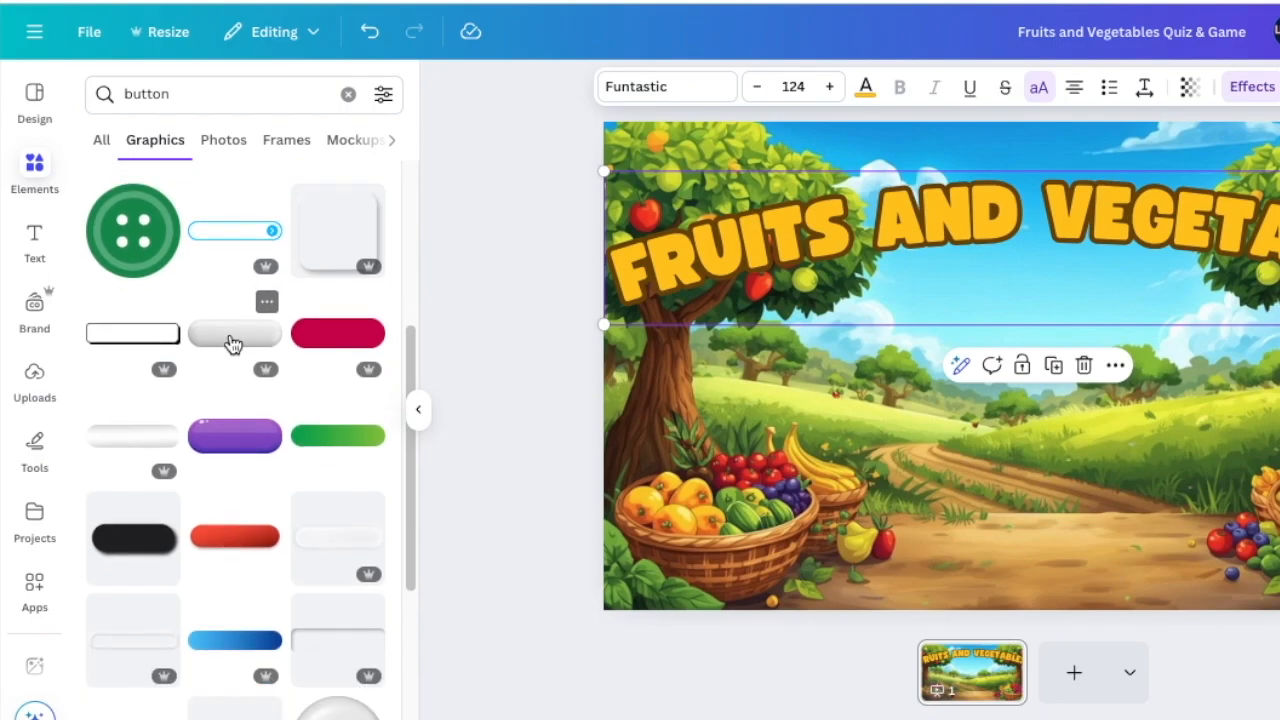
pyautogui.click(230, 338)
pyautogui.moveTo(652, 255); pyautogui.dragTo(1141, 556)
pyautogui.moveTo(1265, 445); pyautogui.dragTo(1060, 563)
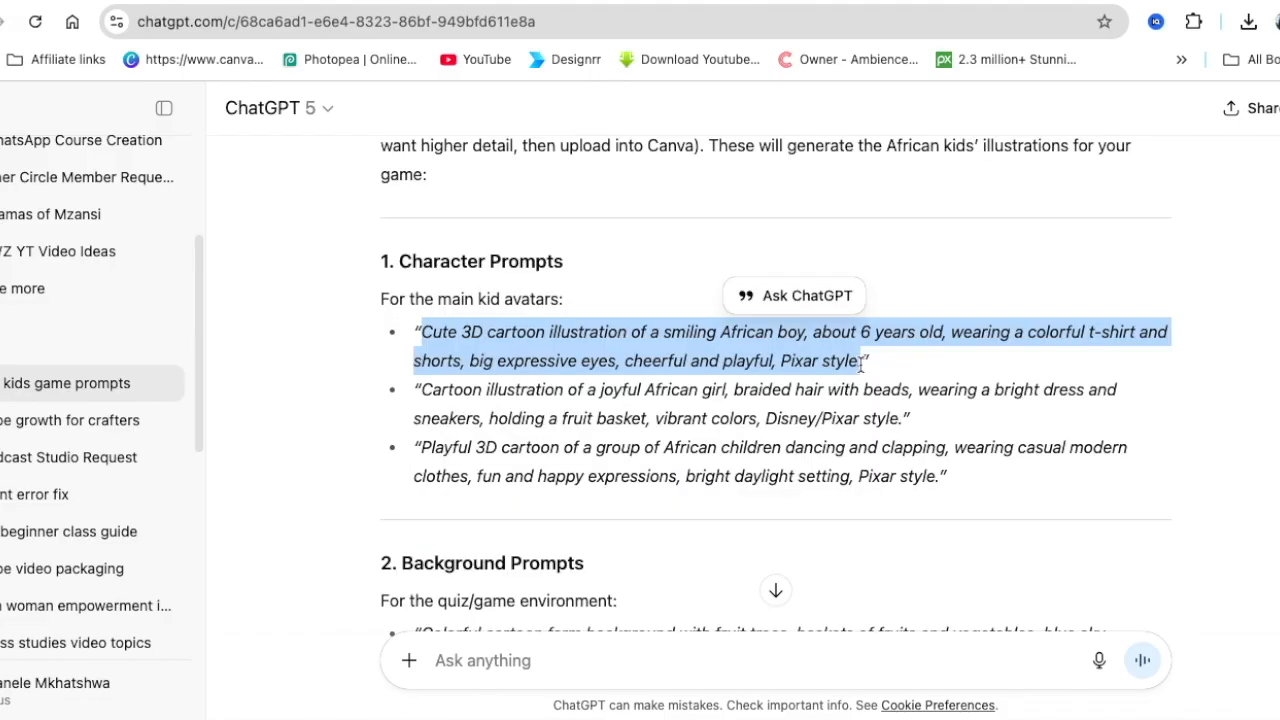
# Step: Copy the smiling African boy character prompt from ChatGPT into Canva's AI image prompt
pyautogui.moveTo(861, 366); pyautogui.dragTo(866, 364)
pyautogui.hotkey('ctrl', 'c')
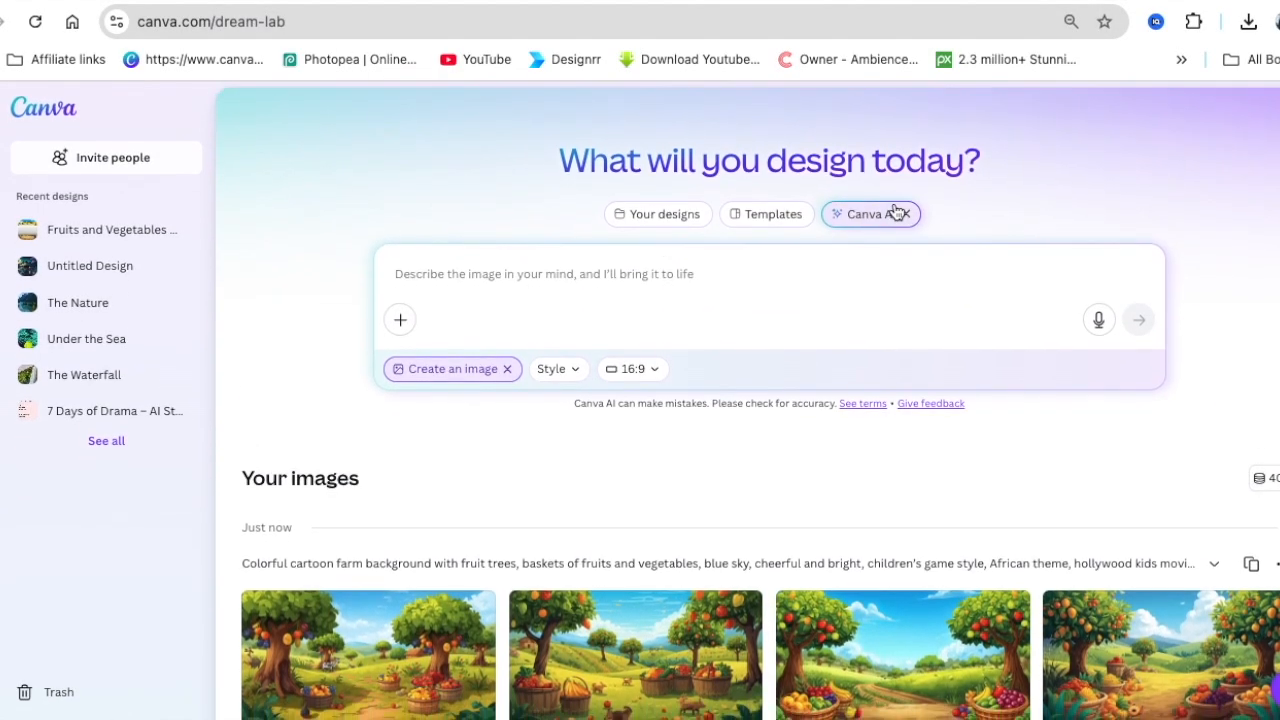
pyautogui.click(531, 259)
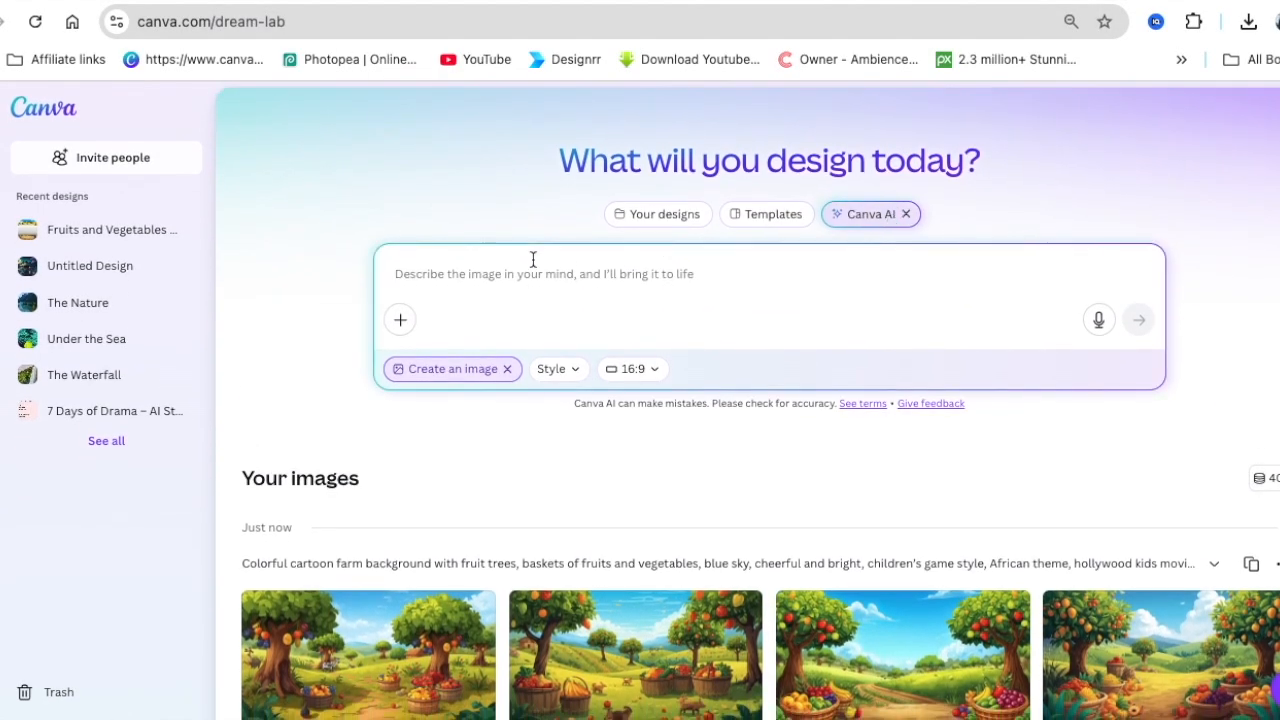
pyautogui.hotkey('ctrl', 'v')
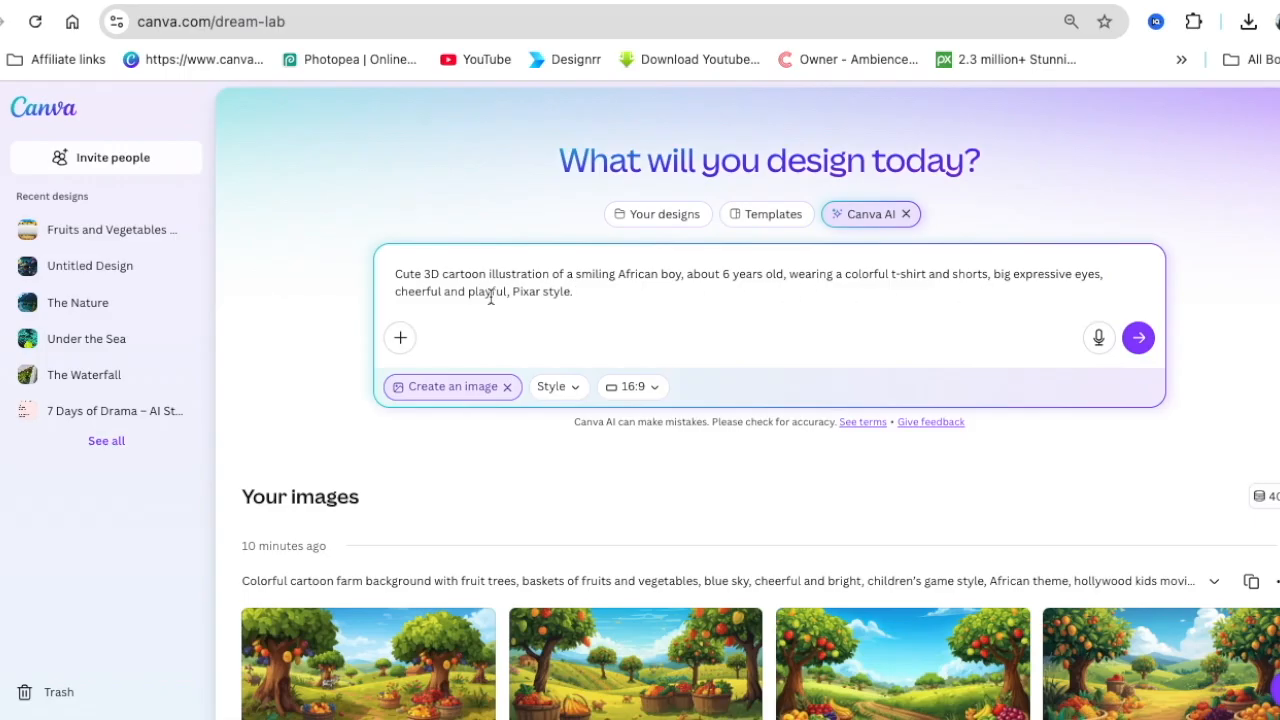
# Step: Replace "Pixar" with "hollywood kids animation movie", insert "holding a fruit and veg basket," before "big expressive eyes", and generate the images
pyautogui.moveTo(512, 289); pyautogui.dragTo(535, 292)
pyautogui.write('hollywood kids animation movie')
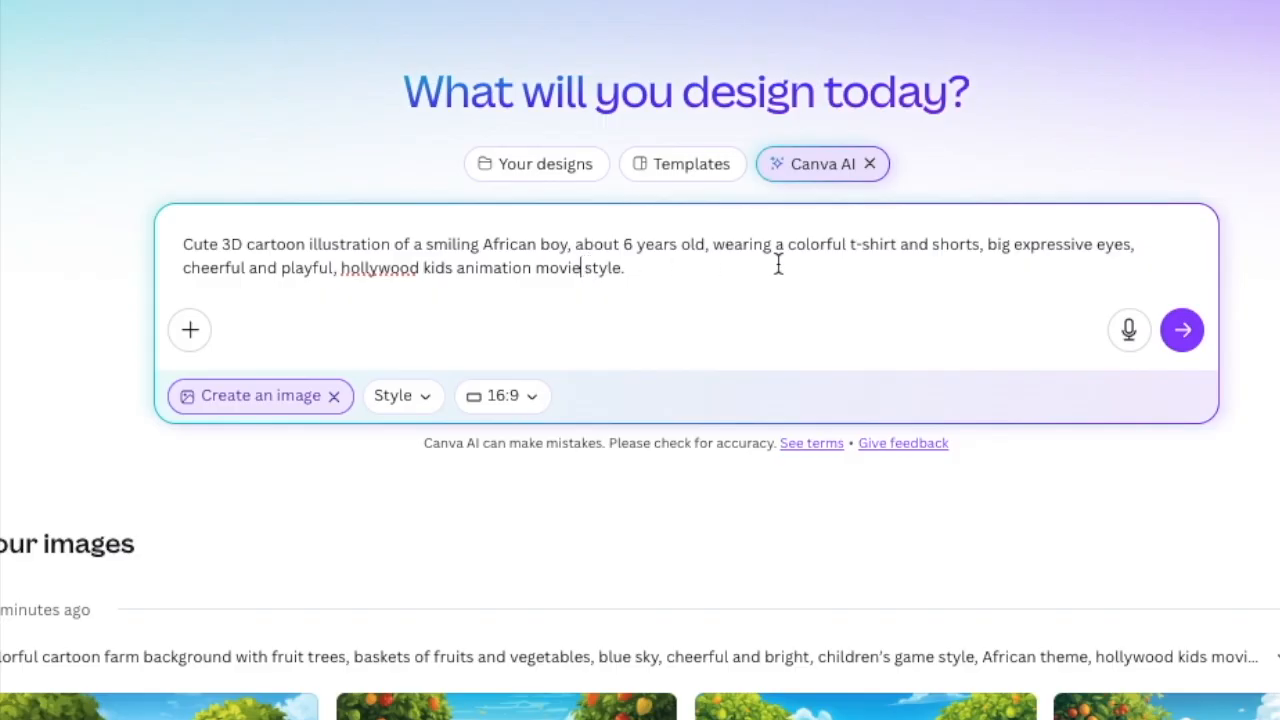
pyautogui.click(988, 244)
pyautogui.write('holding a fruit and veg basket,')
pyautogui.click(1183, 329)
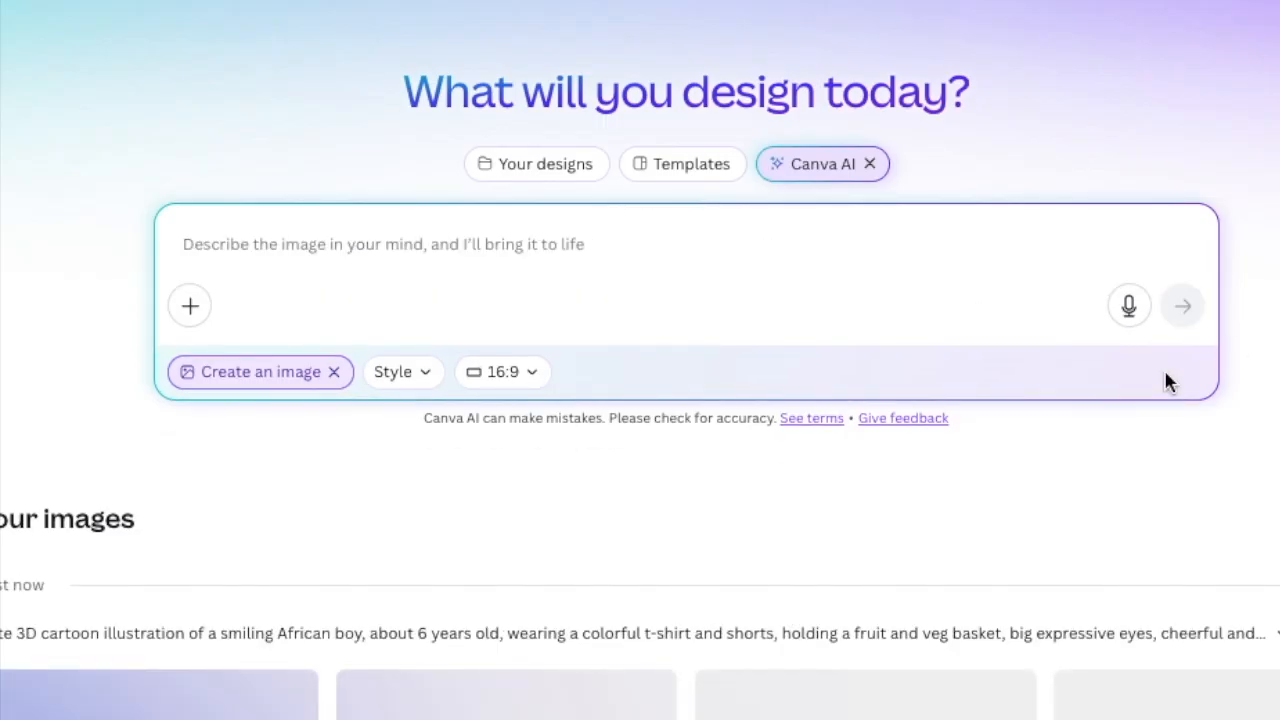
# Step: Download one of the generated images of the boy holding a fruit and vegetable basket
pyautogui.scroll(-2, 1128, 363)
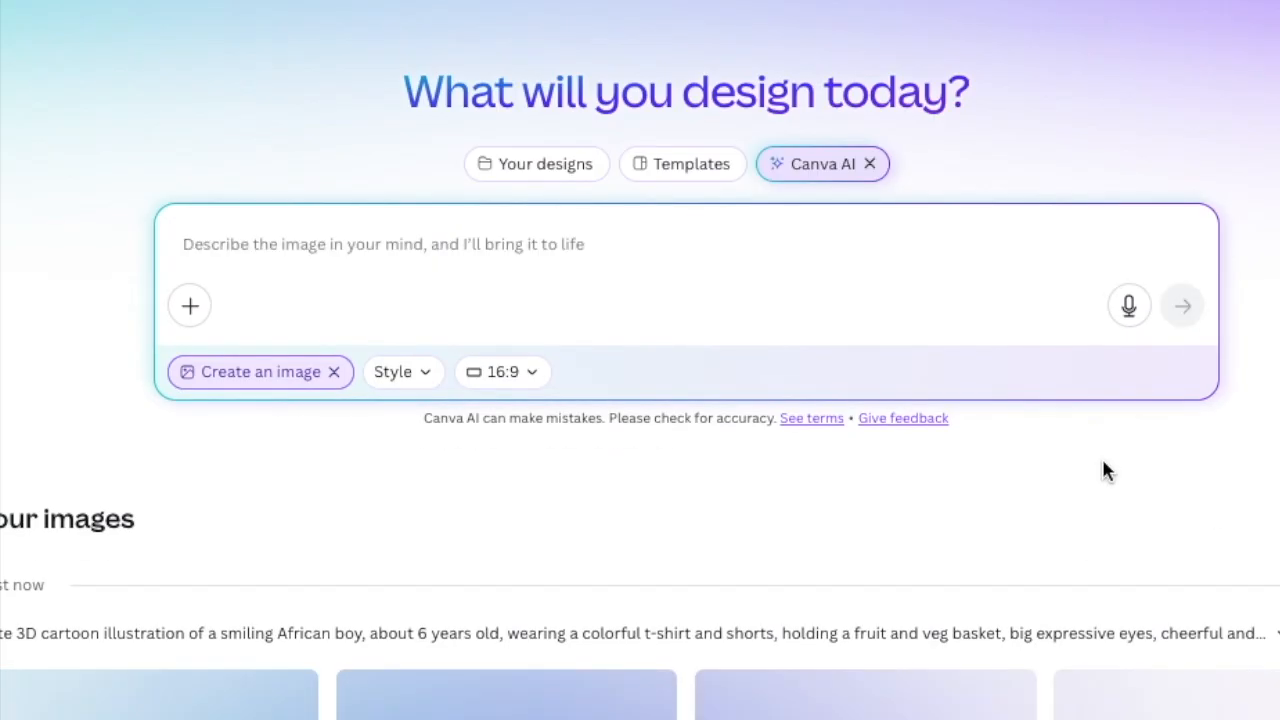
pyautogui.scroll(-4, 974, 614)
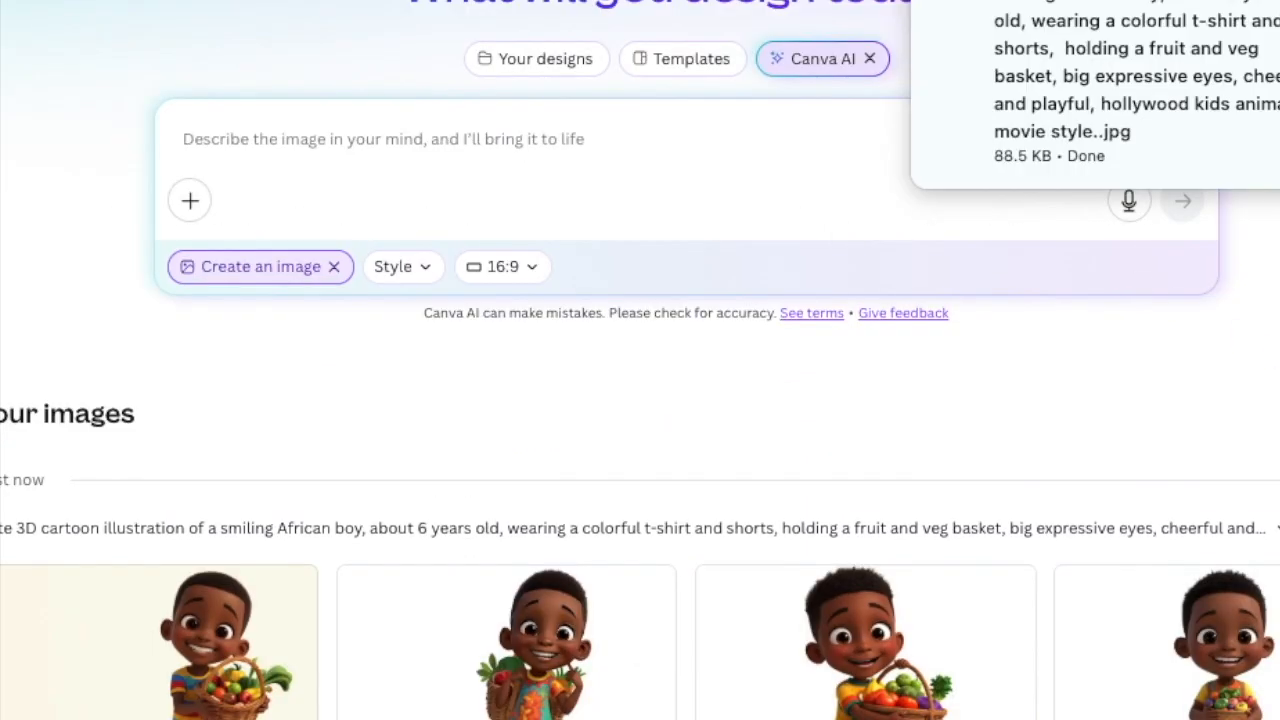
pyautogui.write('Cute 3D cartoon illustration of a smiling African boy, about 6 years old, wearing a colorful t-shirt and shorts,  holding a fruit and veg basket, big expressive eyes, cheerful and playful, hollywood kids animation movie style.')
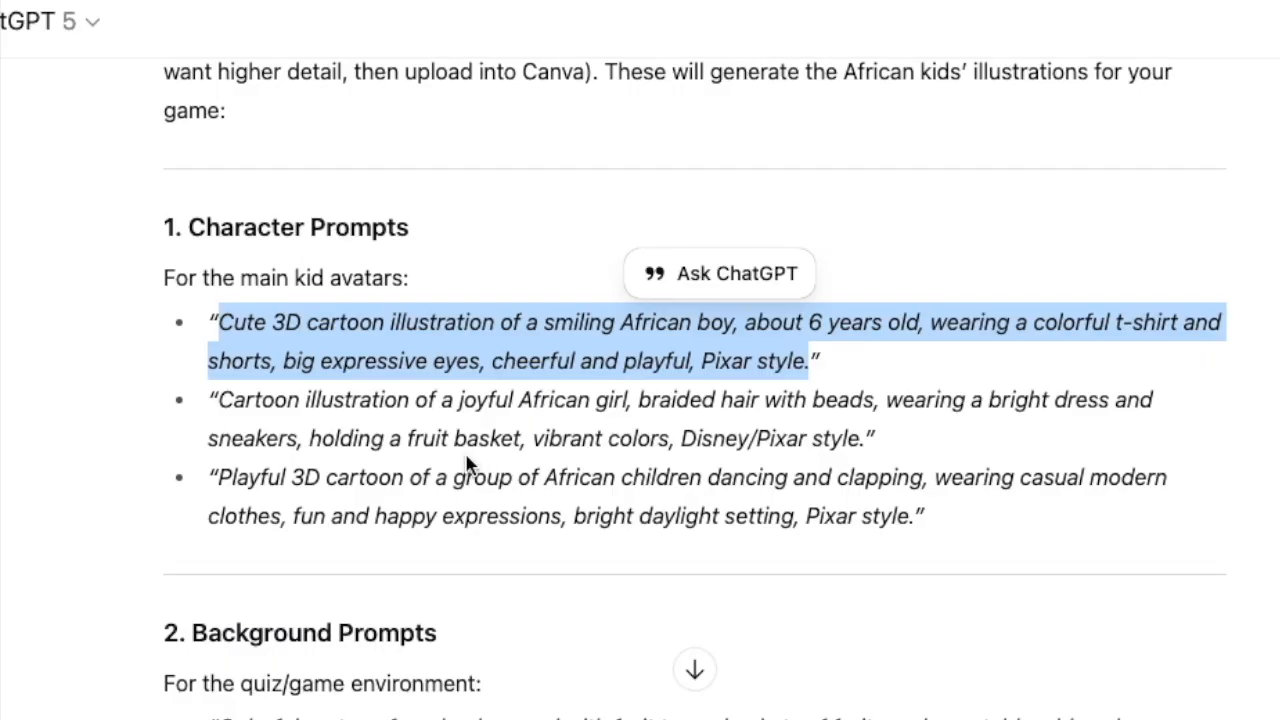
# Step: Generate images in Canva from ChatGPT's joyful African girl prompt, with the style worded as "hollywood kids animation movie"
pyautogui.tripleClick(357, 441)
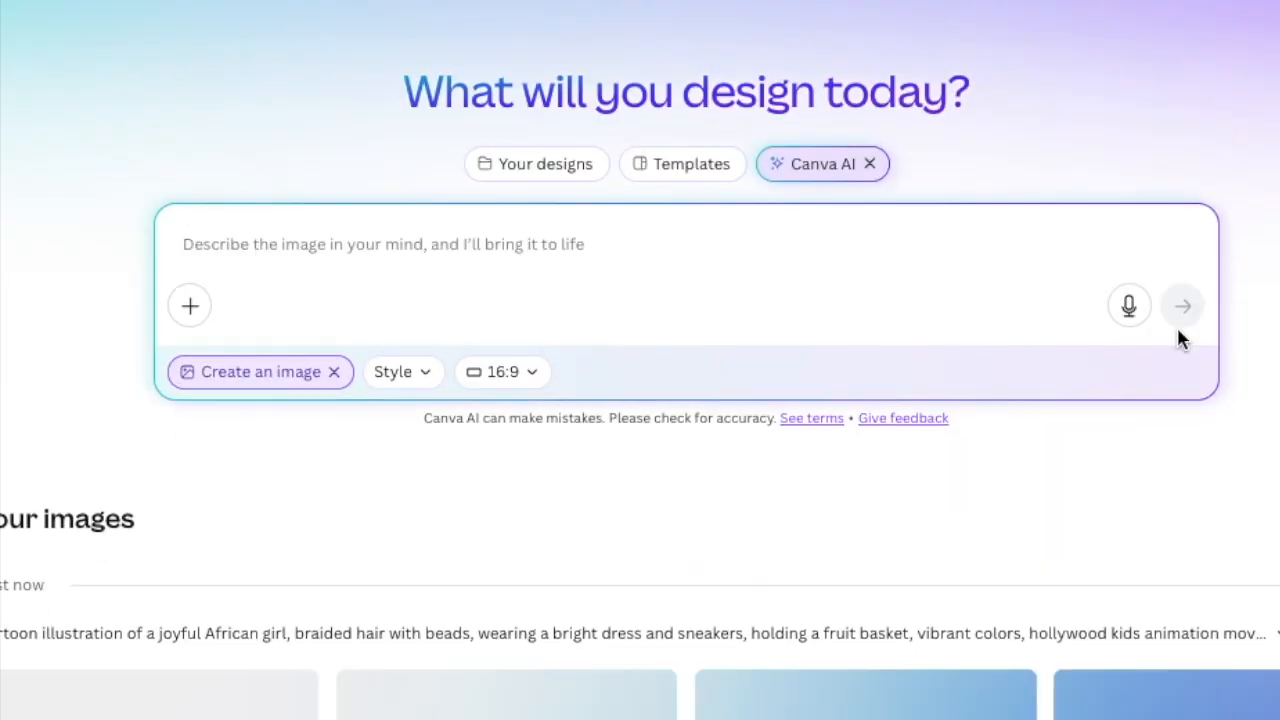
pyautogui.scroll(-3, 849, 423)
# Step: Look over the generated girl images, previewing the third one of the newest set
pyautogui.click(849, 423)
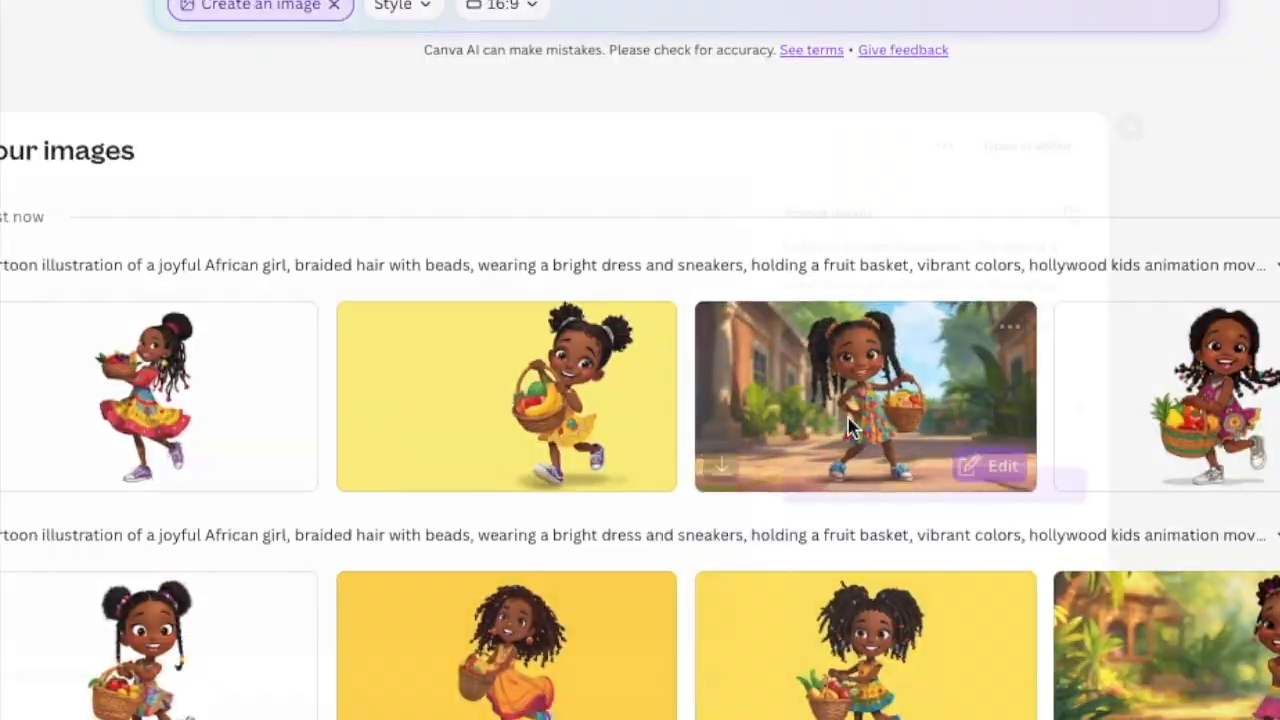
pyautogui.press('Escape')
pyautogui.scroll(-1, 1162, 402)
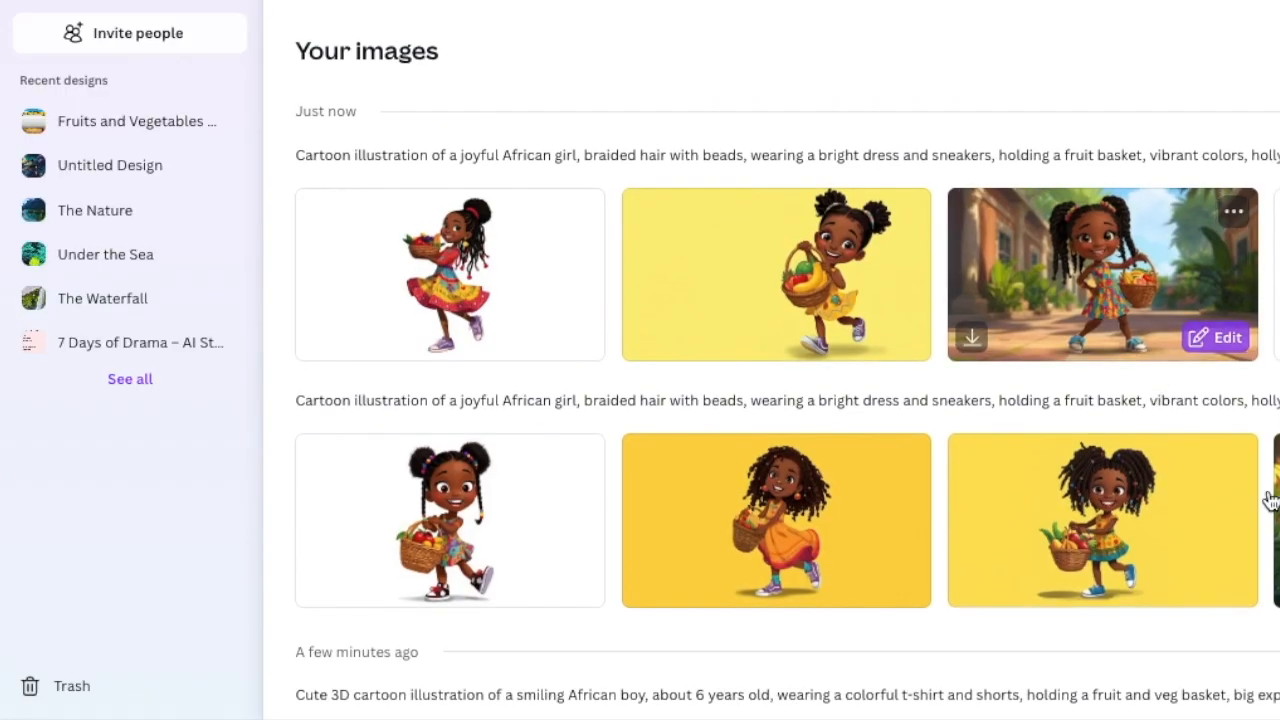
pyautogui.scroll(2, 787, 400)
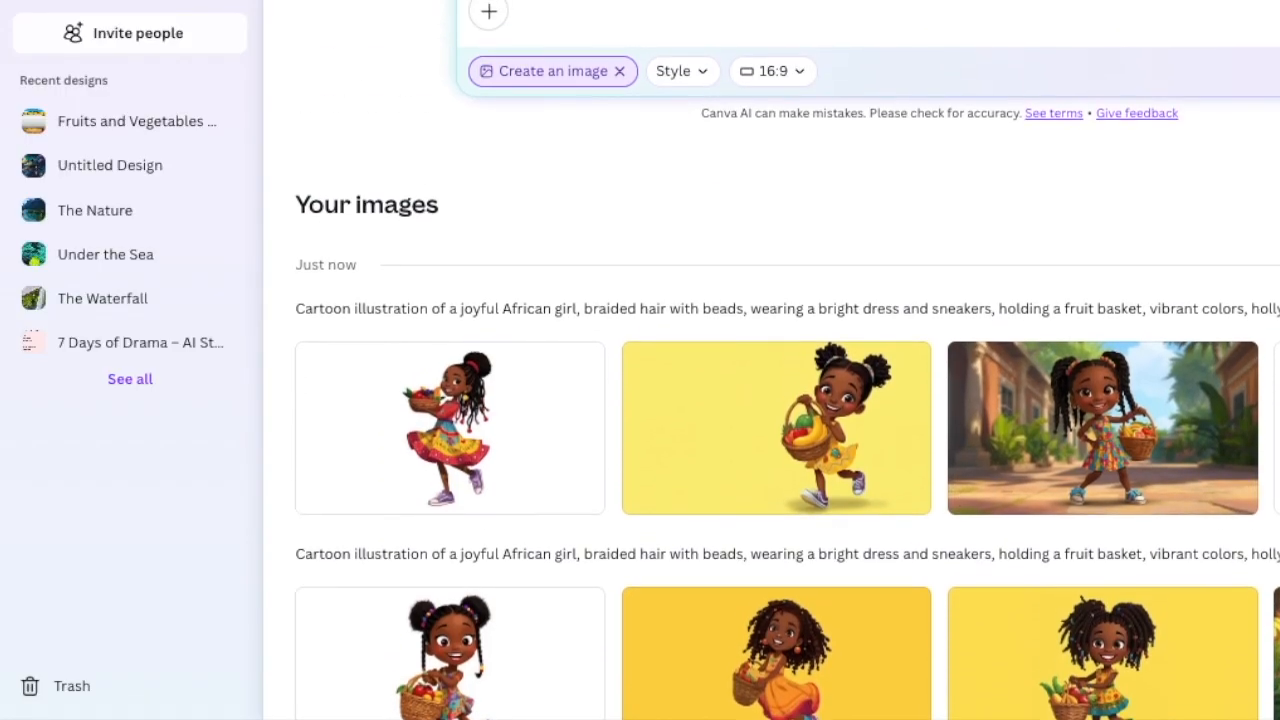
pyautogui.scroll(-2, 1064, 369)
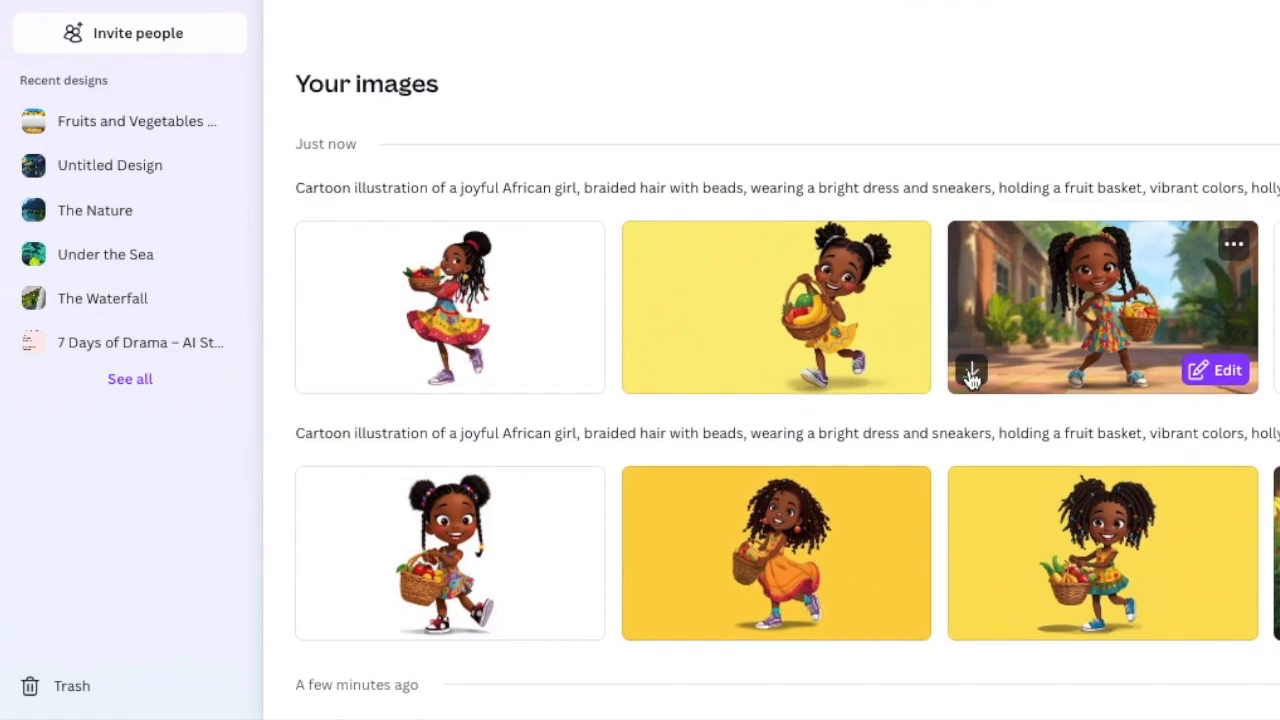
# Step: Look through the generated images down to the boy holding a fruit and vegetable basket
pyautogui.scroll(-2, 992, 407)
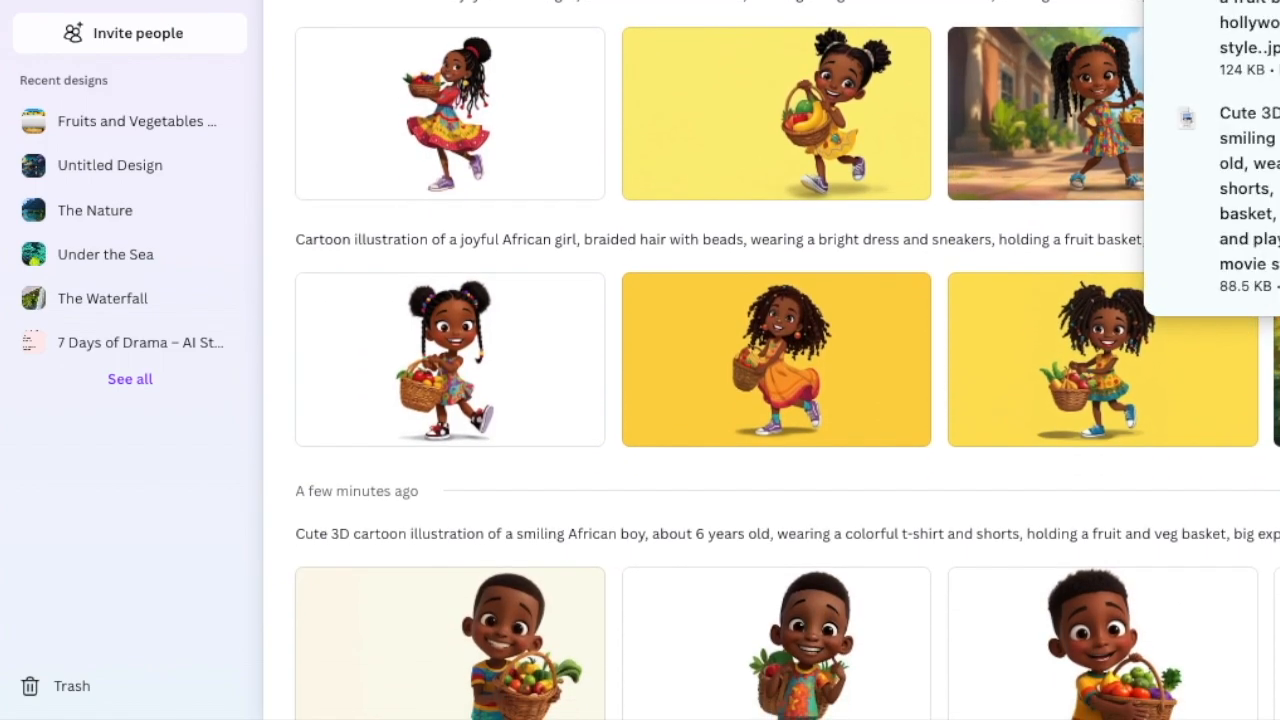
pyautogui.scroll(-3, 1089, 411)
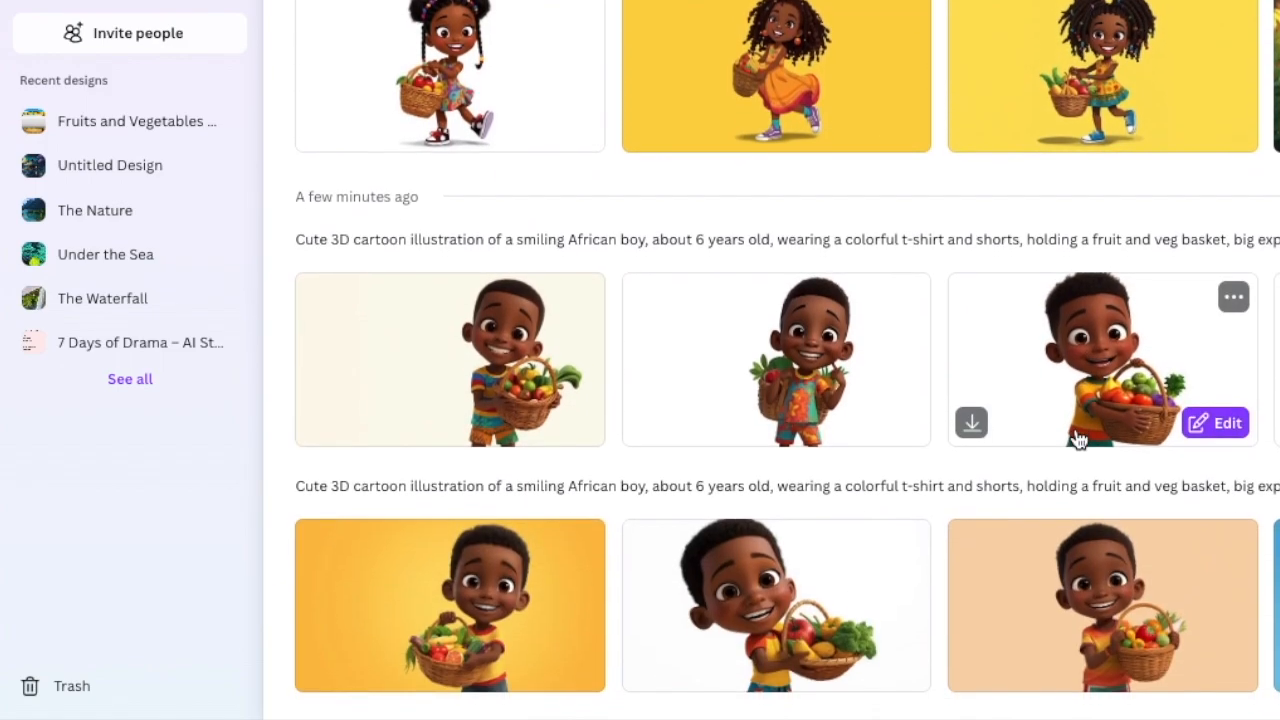
pyautogui.scroll(-1, 1020, 432)
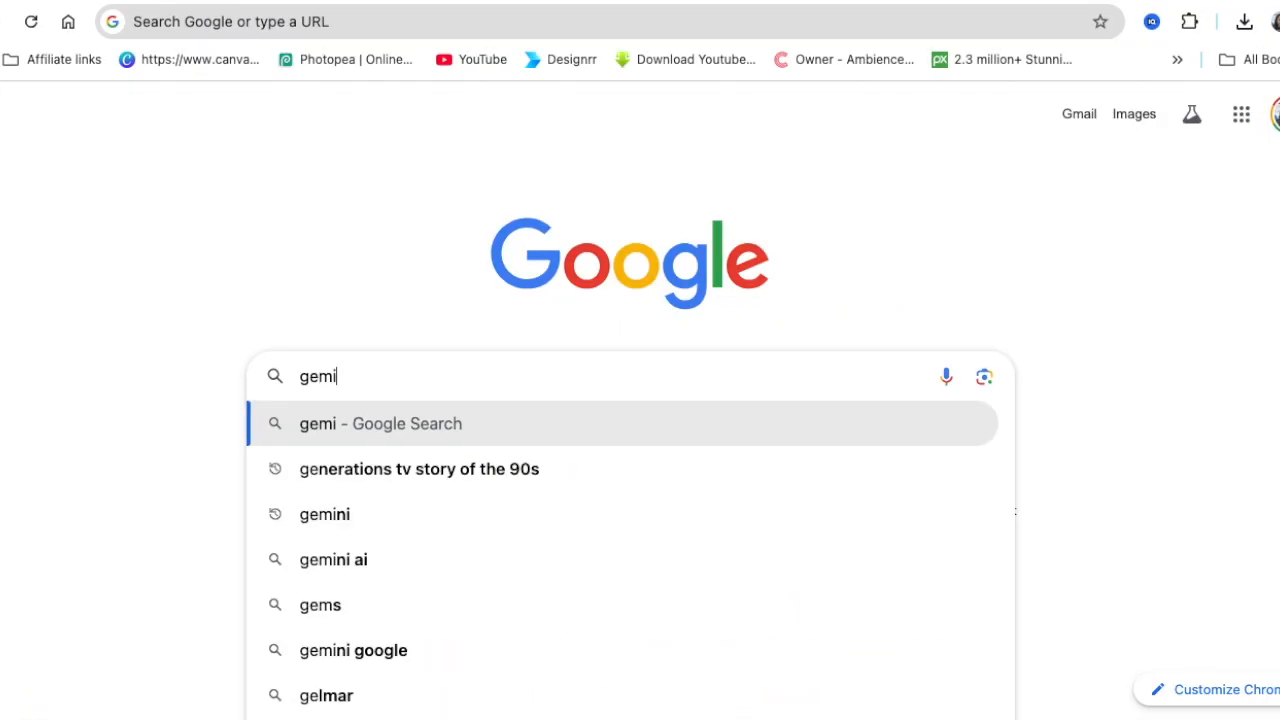
# Step: Search Google for "gemini", open Gemini and start its Nano Banana image editing
pyautogui.write('ni')
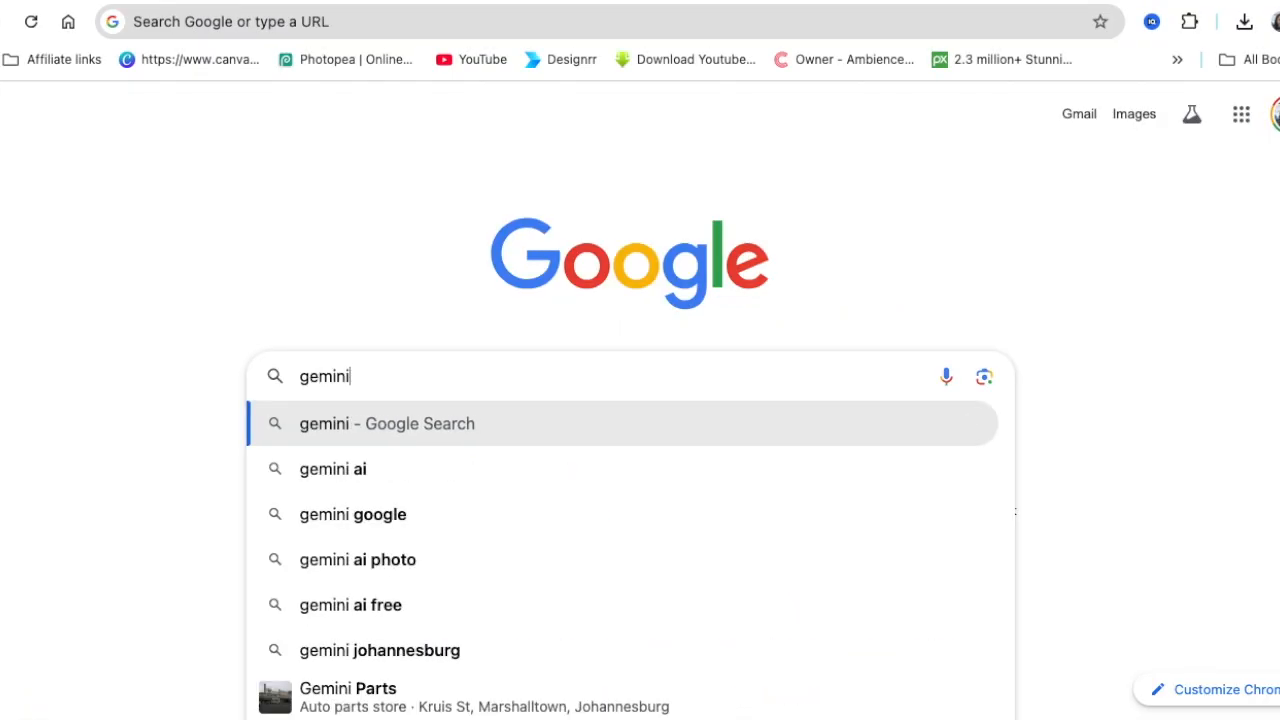
pyautogui.press('Return')
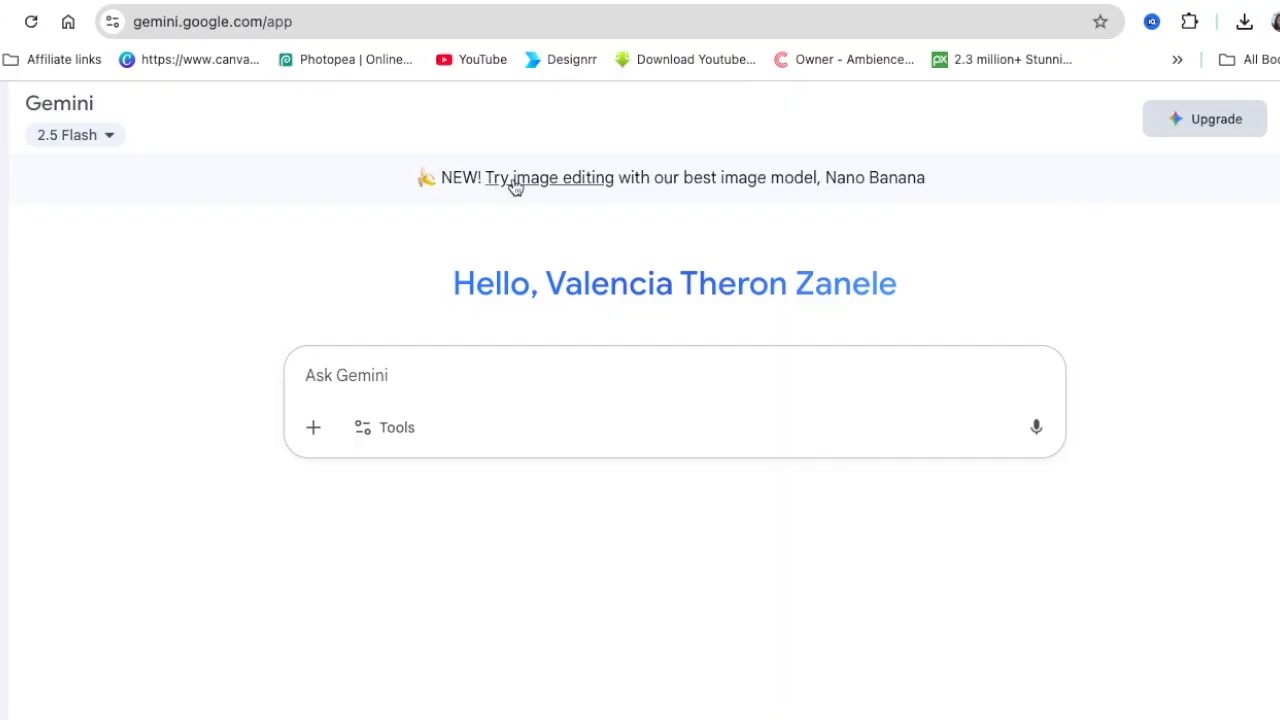
pyautogui.click(515, 178)
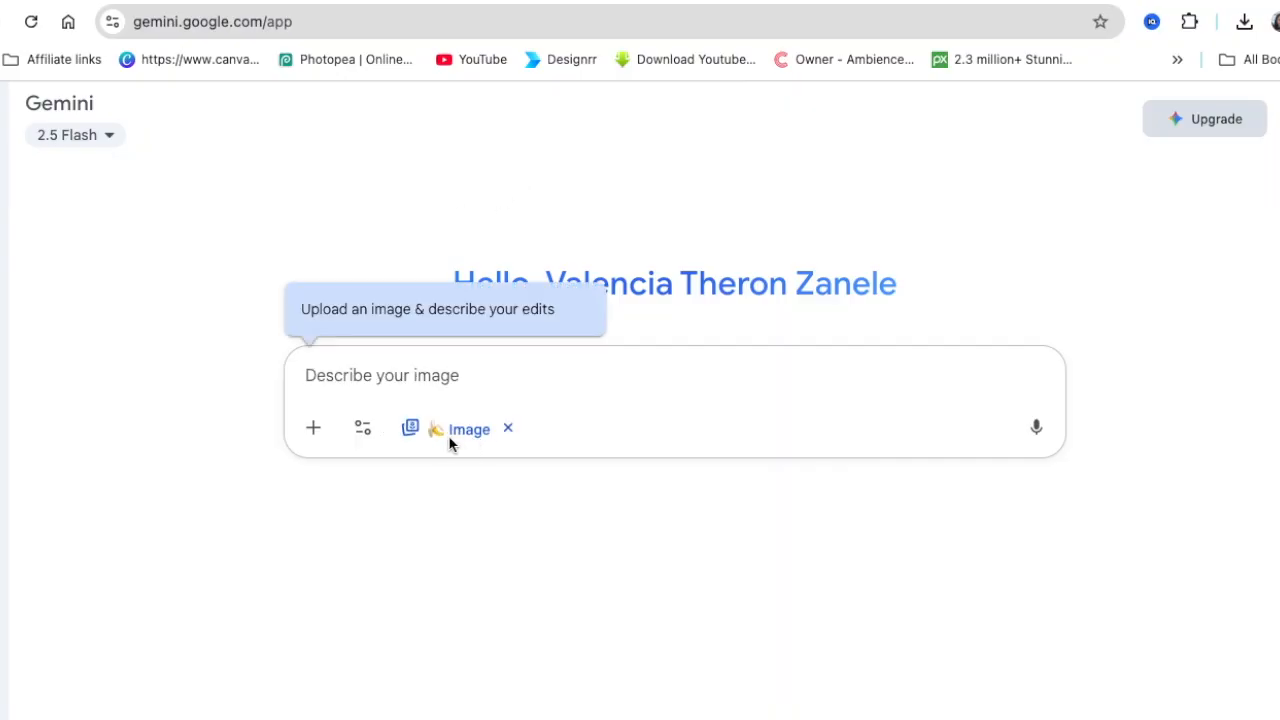
# Step: Upload the picture of the boy holding a red fruit from the Downloads folder to the Gemini prompt
pyautogui.click(313, 432)
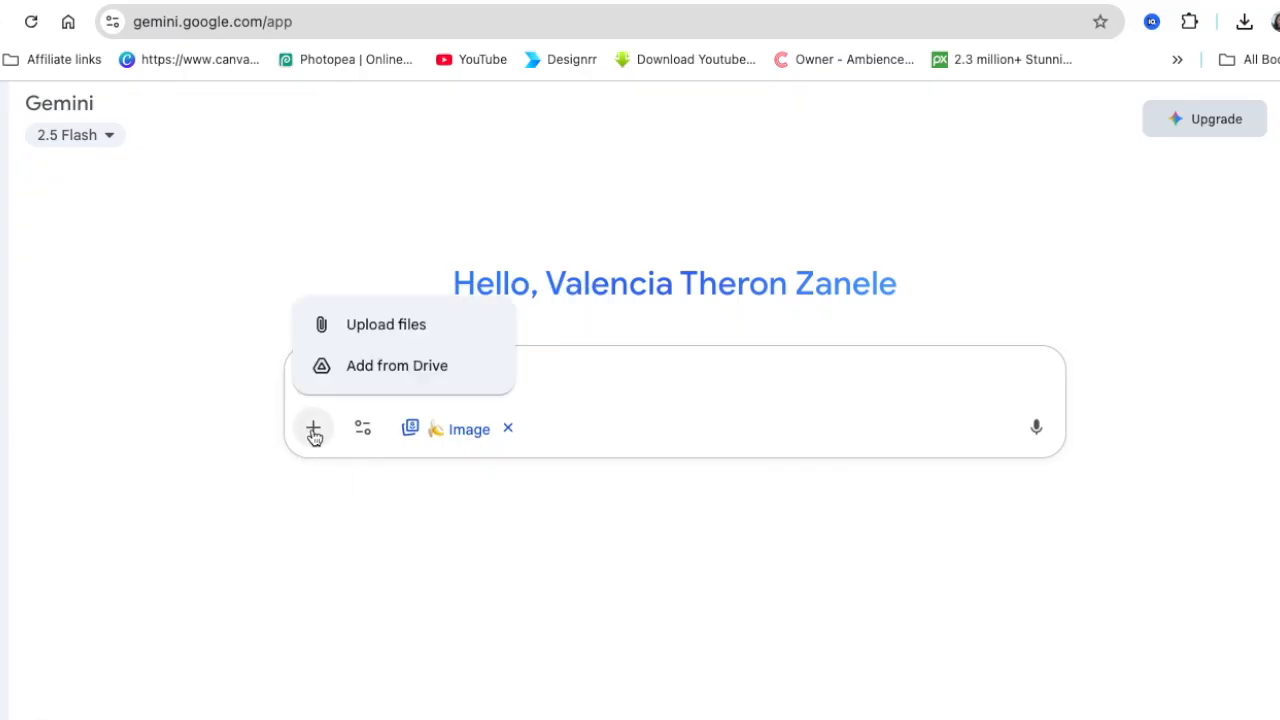
pyautogui.click(366, 330)
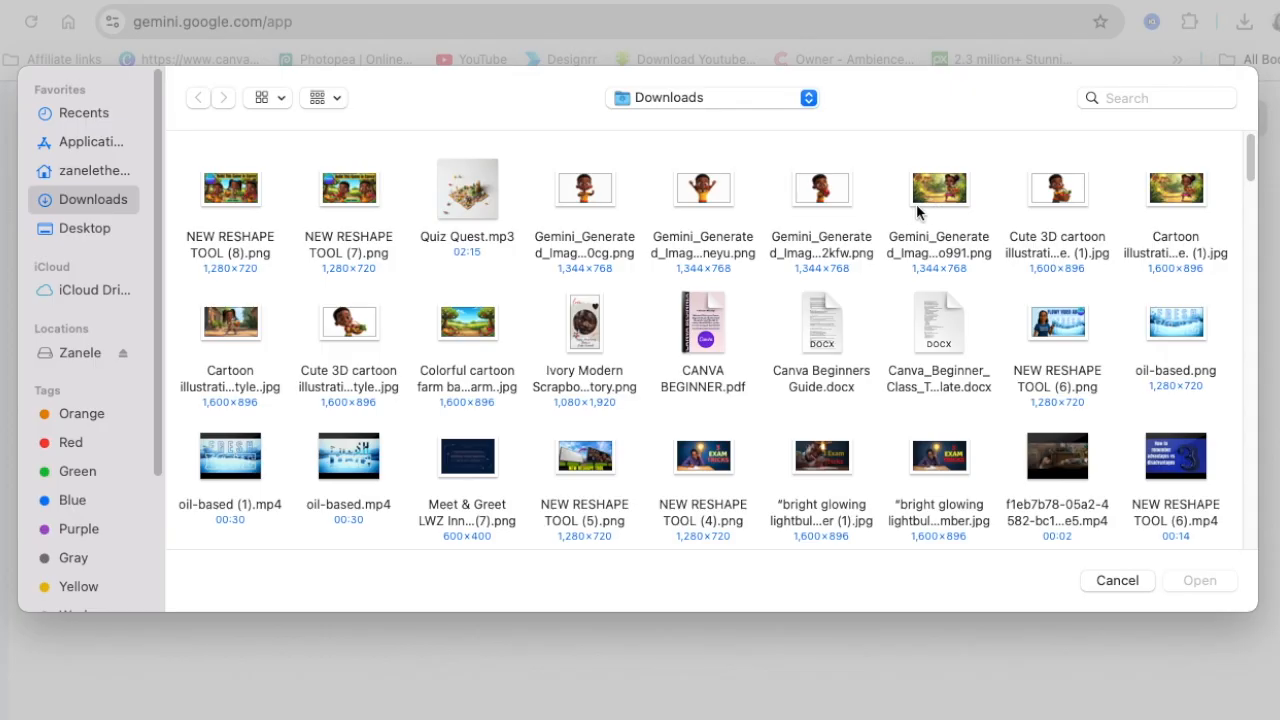
pyautogui.click(820, 195)
pyautogui.click(1195, 581)
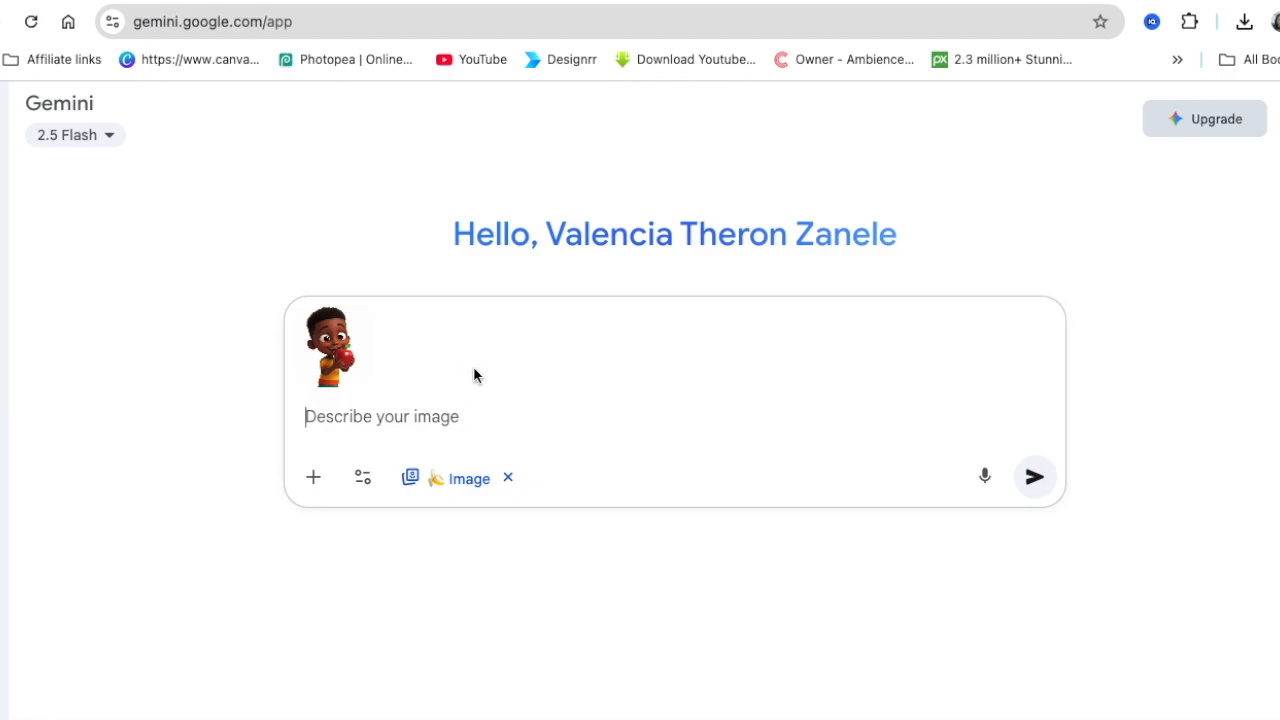
# Step: Have Gemini "Change the fruit on the little boy to an orange" and download the generated image
pyautogui.write('Change the fruit on the little boy to  an orange')
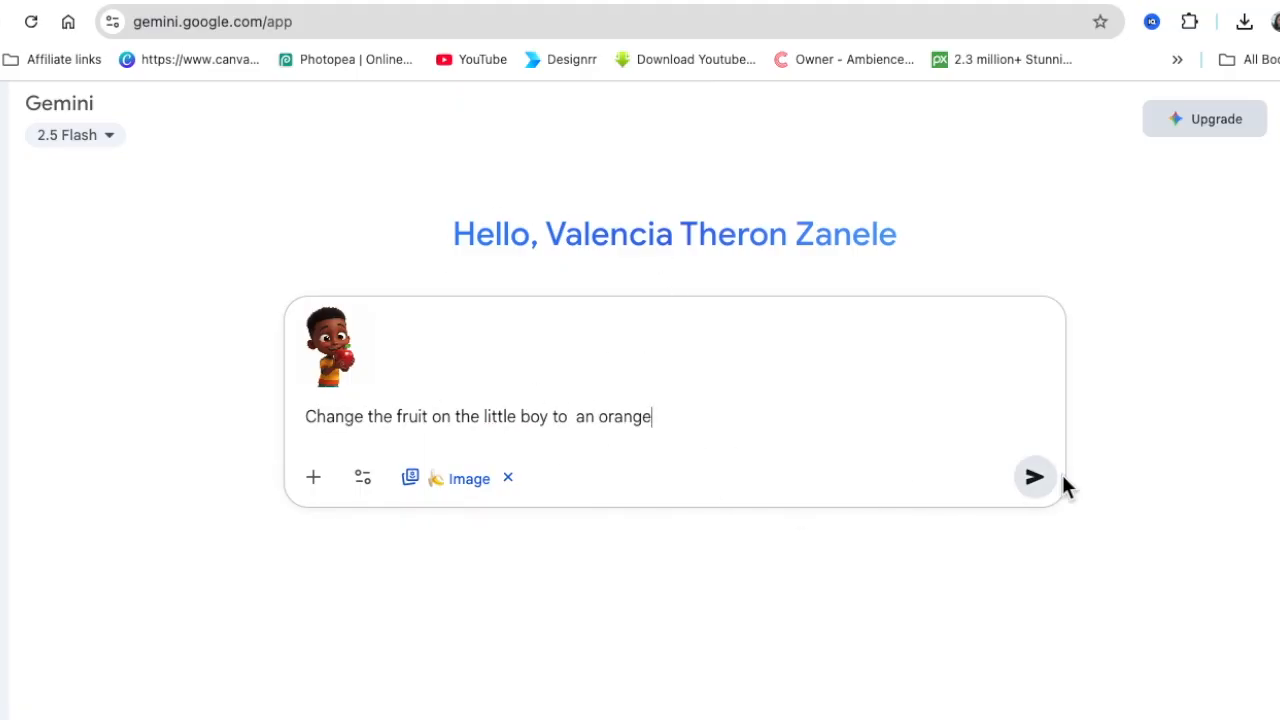
pyautogui.click(1034, 480)
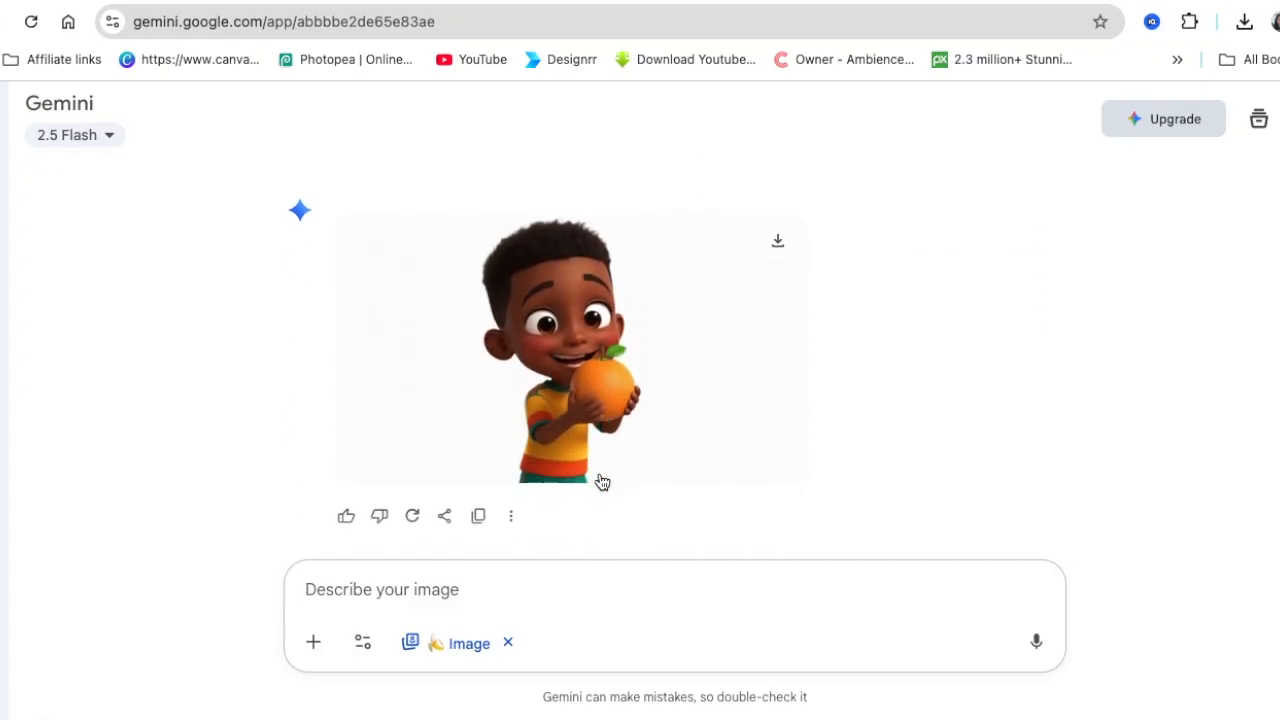
pyautogui.click(779, 246)
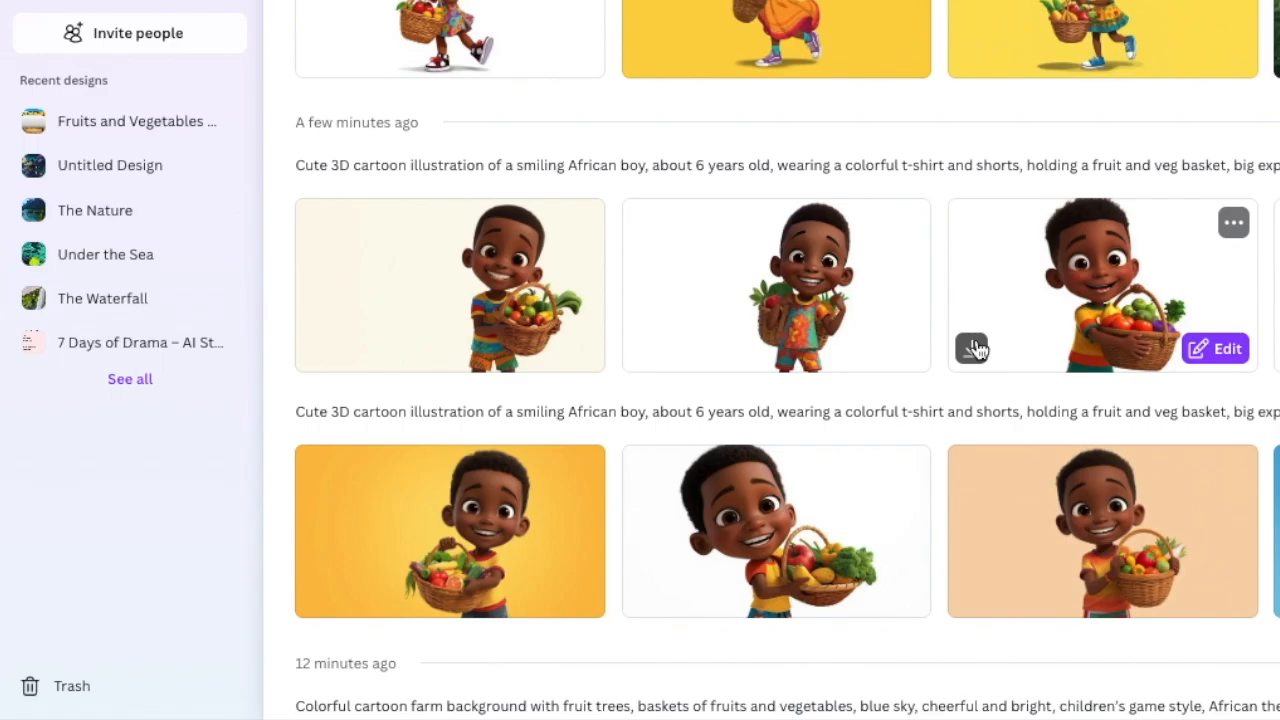
# Step: Return to the Fruits and Vegetables design in Canva and upload the generated boy and girl images from the Downloads folder
pyautogui.scroll(10, 770, 400)
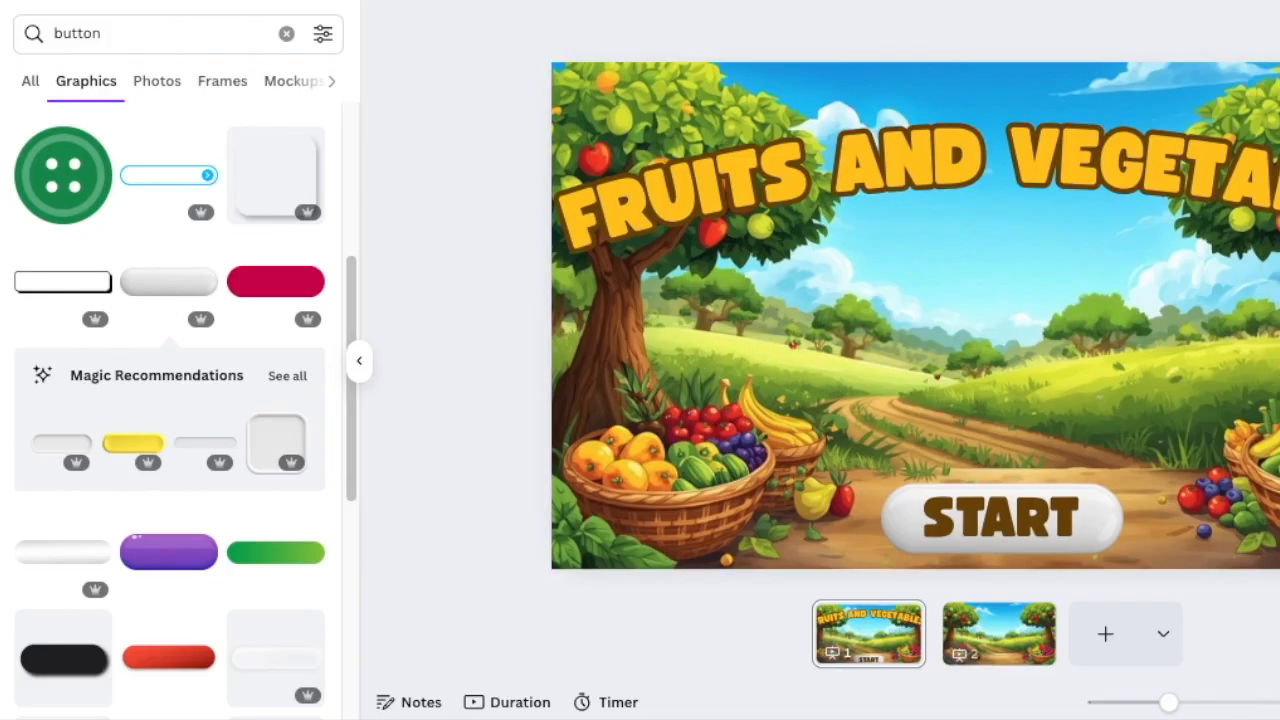
pyautogui.click(2, 300)
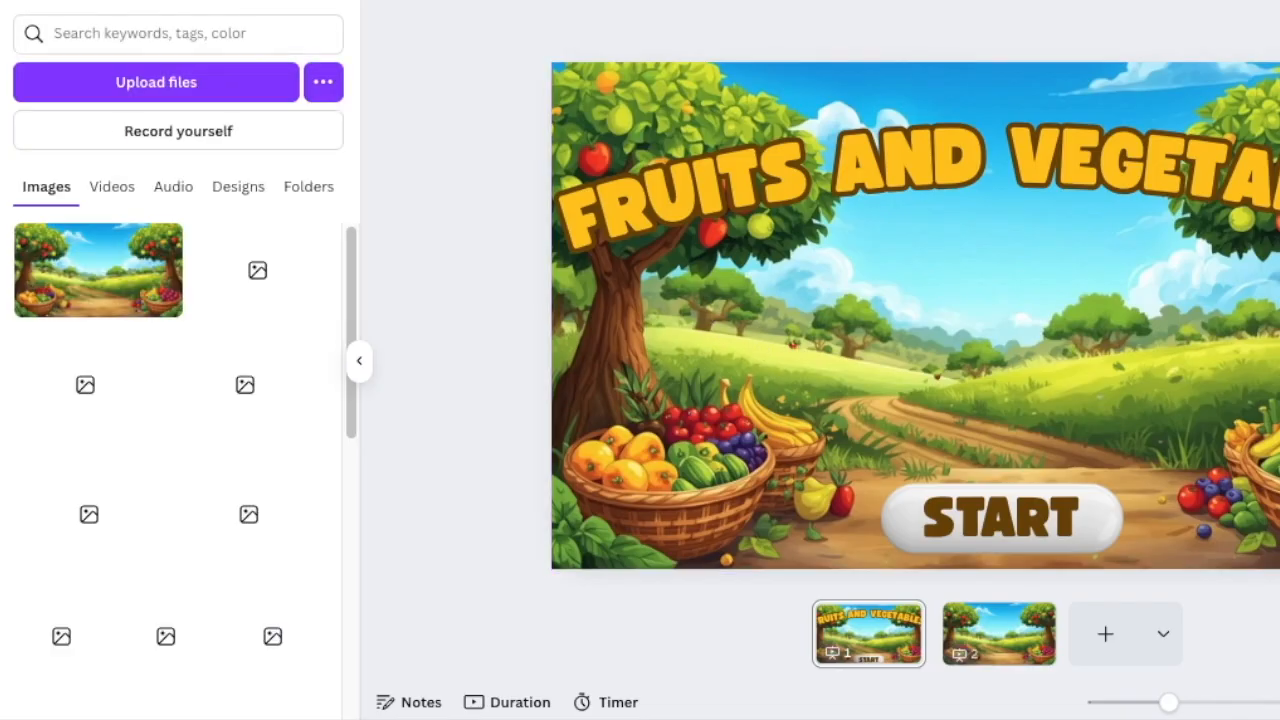
pyautogui.click(150, 84)
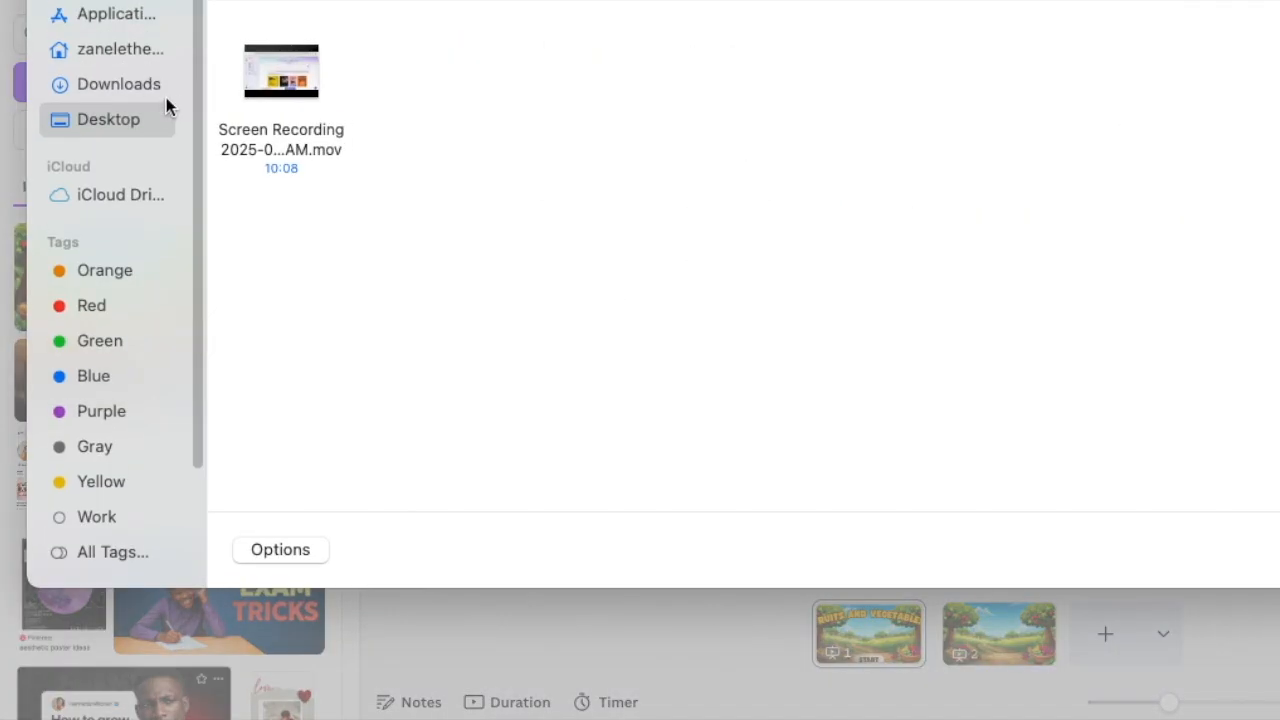
pyautogui.click(117, 80)
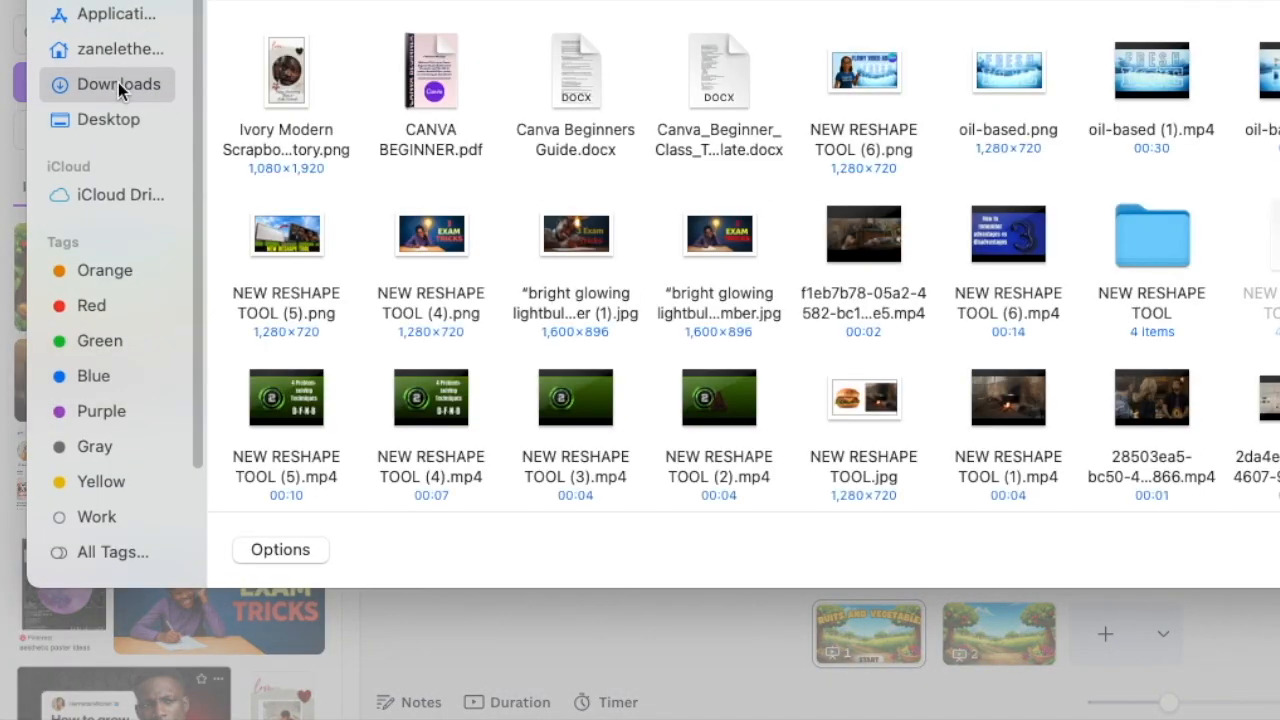
pyautogui.click(288, 70)
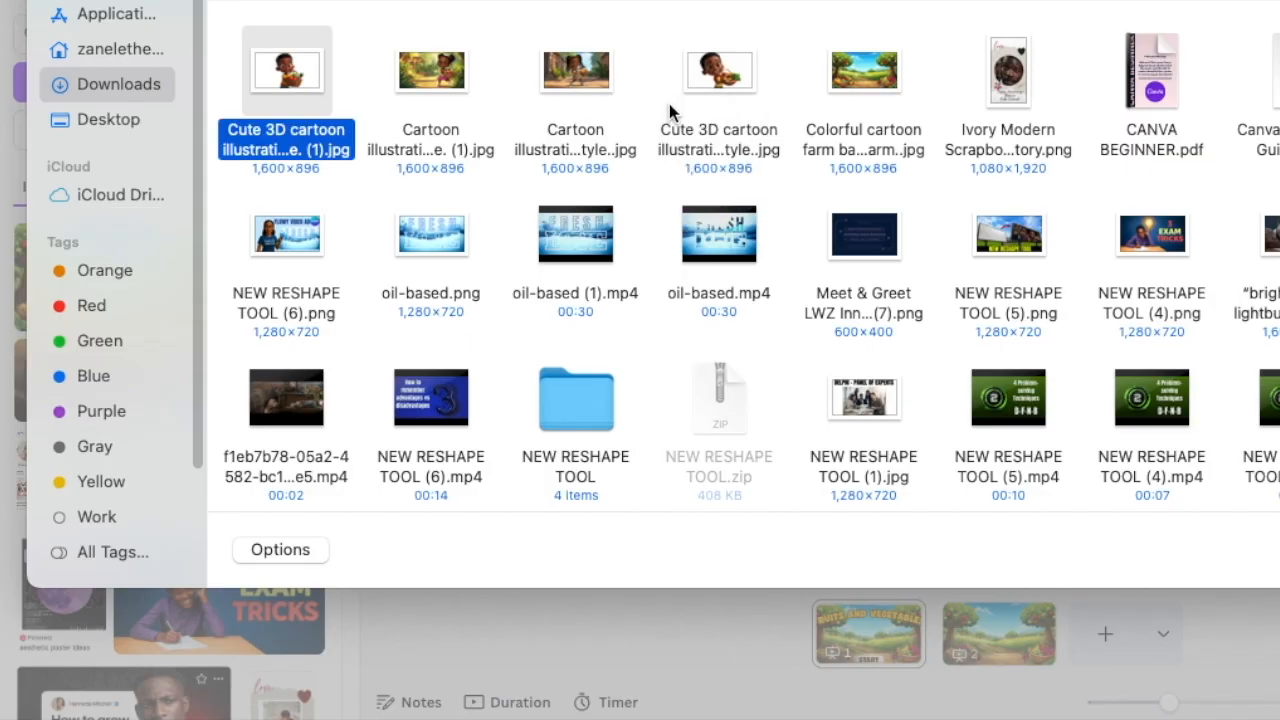
pyautogui.click(237, 29)
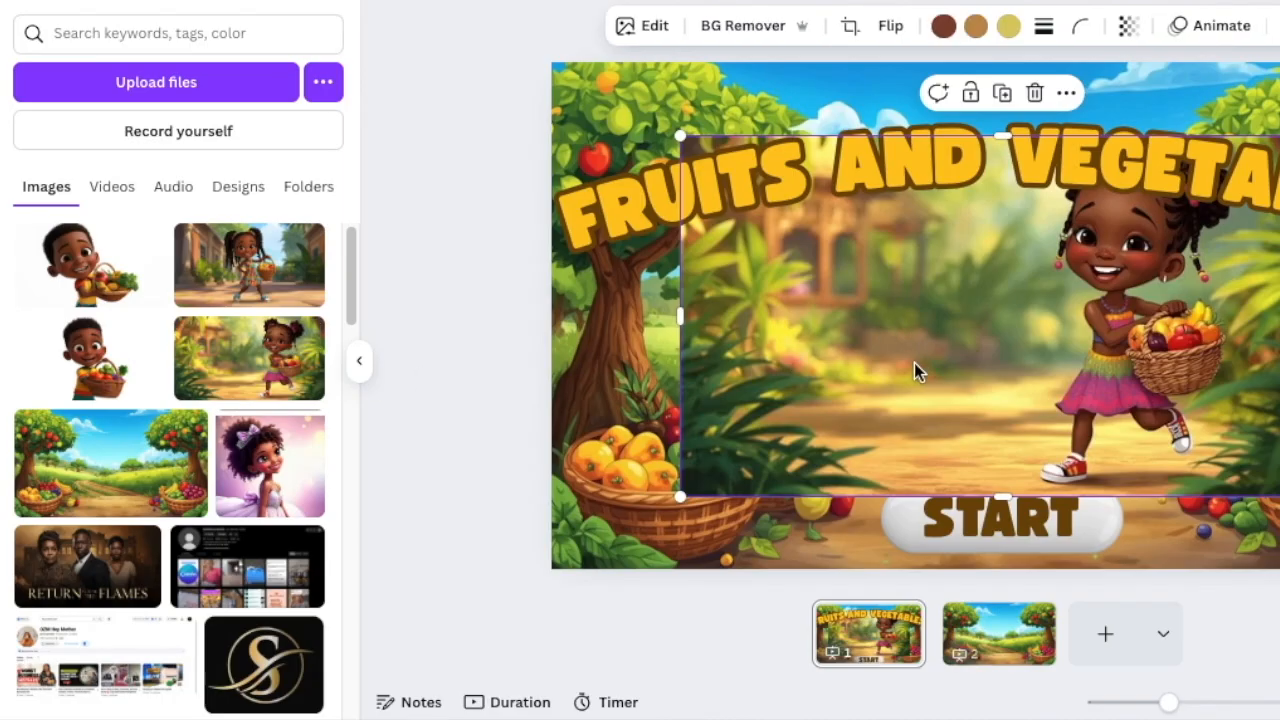
# Step: Remove the background of the girl image on the title slide and enlarge the cut-out girl
pyautogui.click(742, 28)
pyautogui.moveTo(990, 497); pyautogui.dragTo(1018, 535)
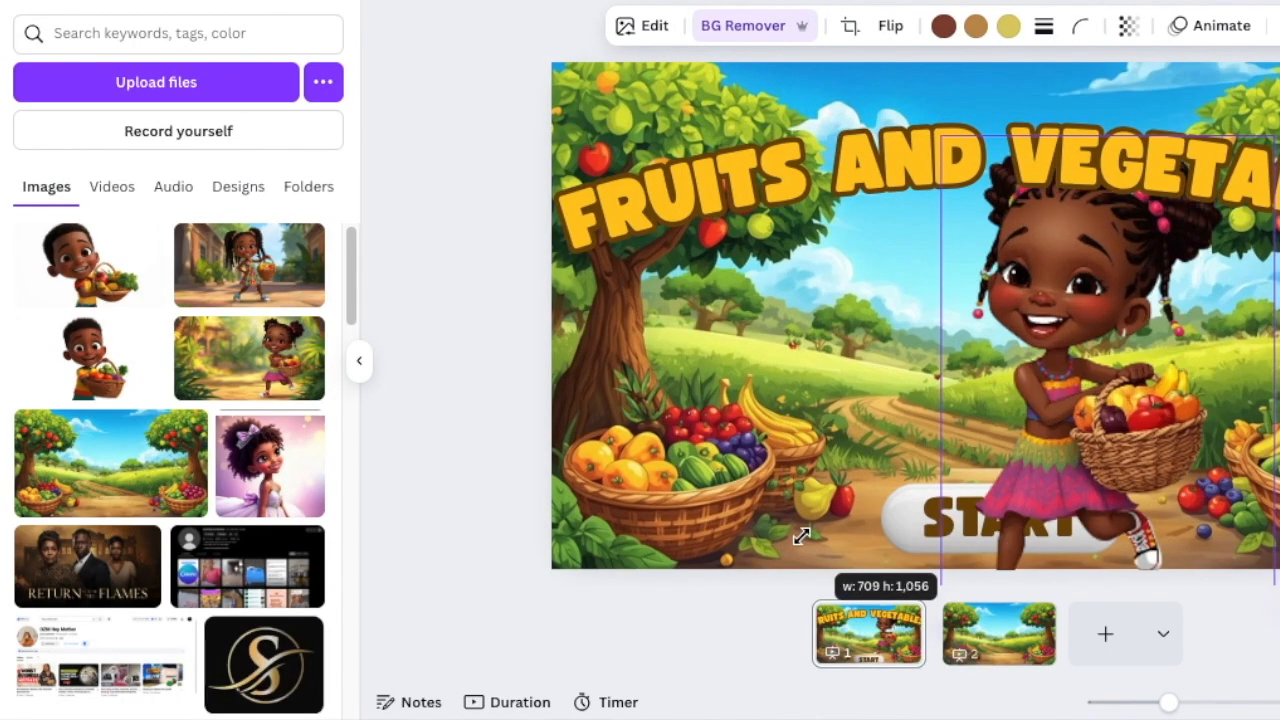
# Step: Raise the title slightly and place the girl at the slide's centre, behind the START button
pyautogui.moveTo(1004, 238); pyautogui.dragTo(1004, 212)
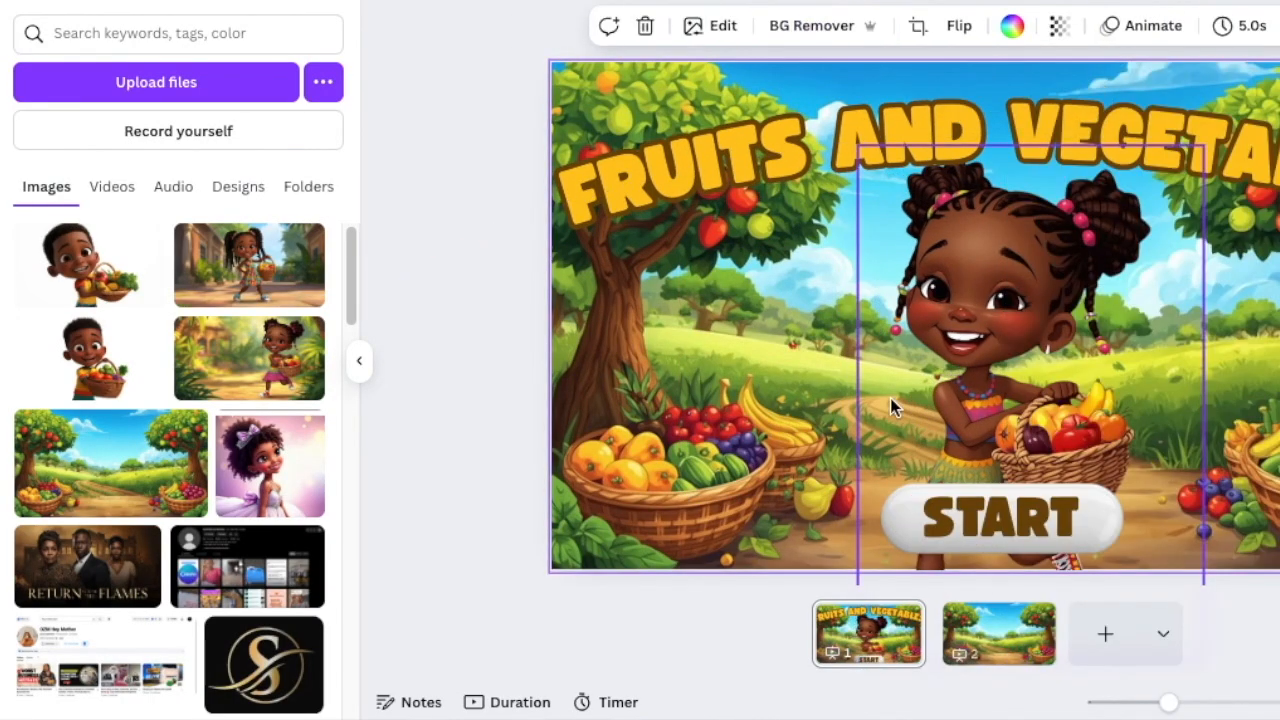
pyautogui.click(702, 336)
pyautogui.click(975, 283)
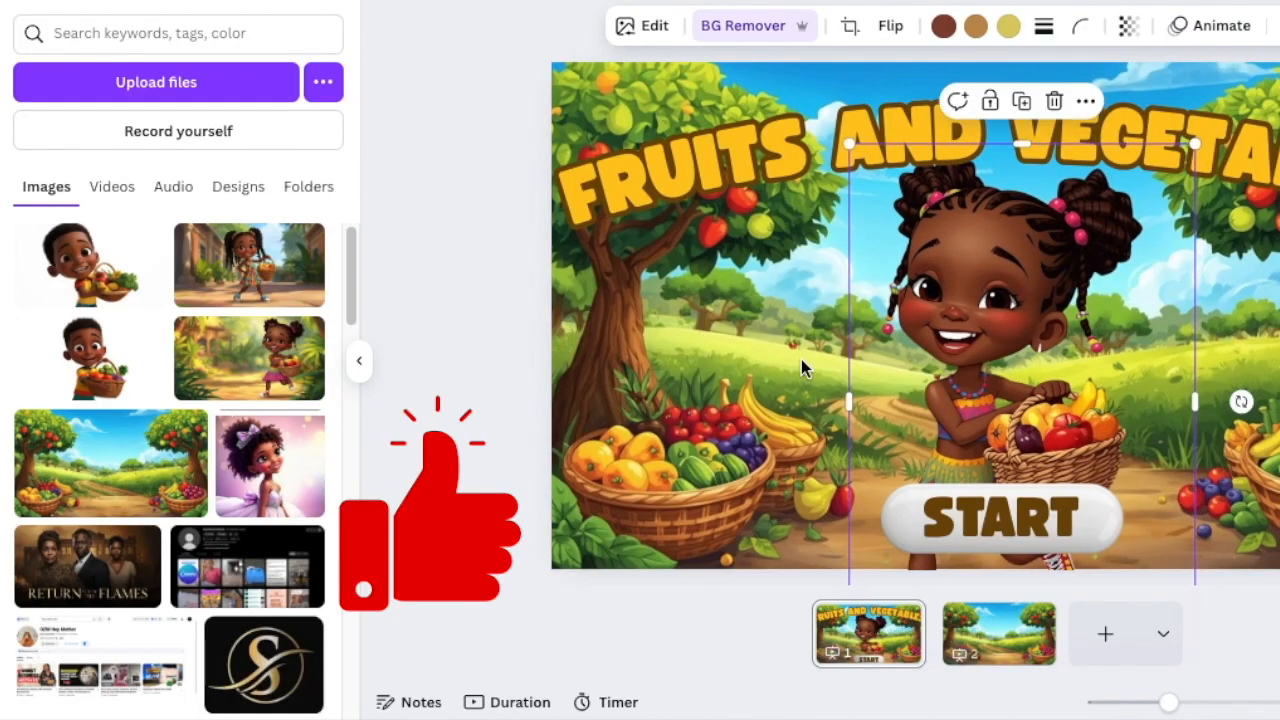
pyautogui.click(742, 384)
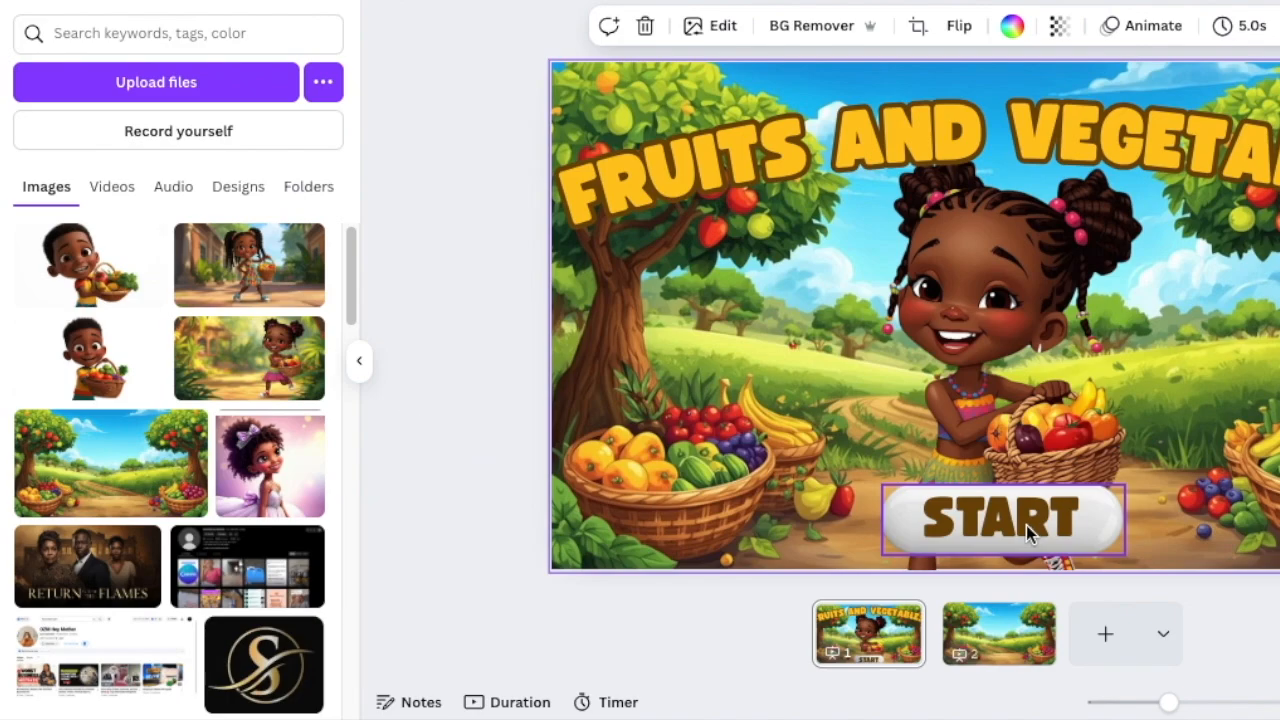
# Step: Extend the presentation to five pages, with the farm background on pages 3 and 4 and page 5 blank
pyautogui.click(988, 637)
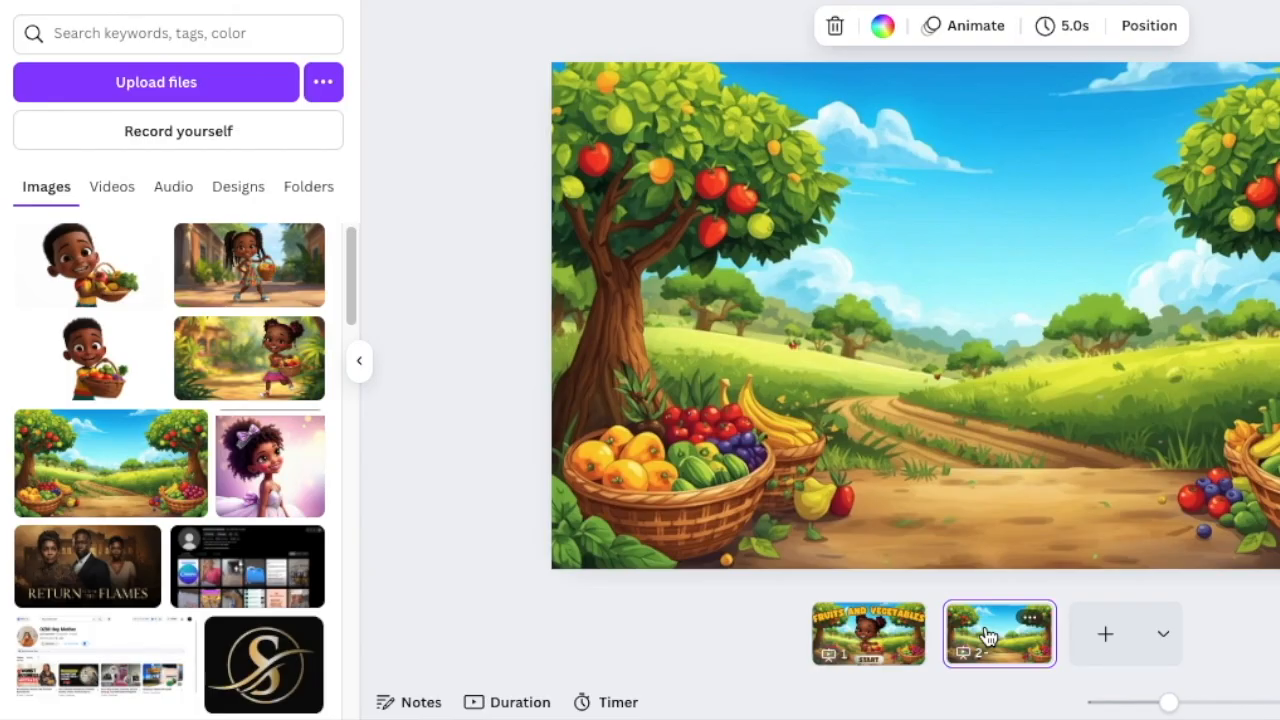
pyautogui.click(1110, 645)
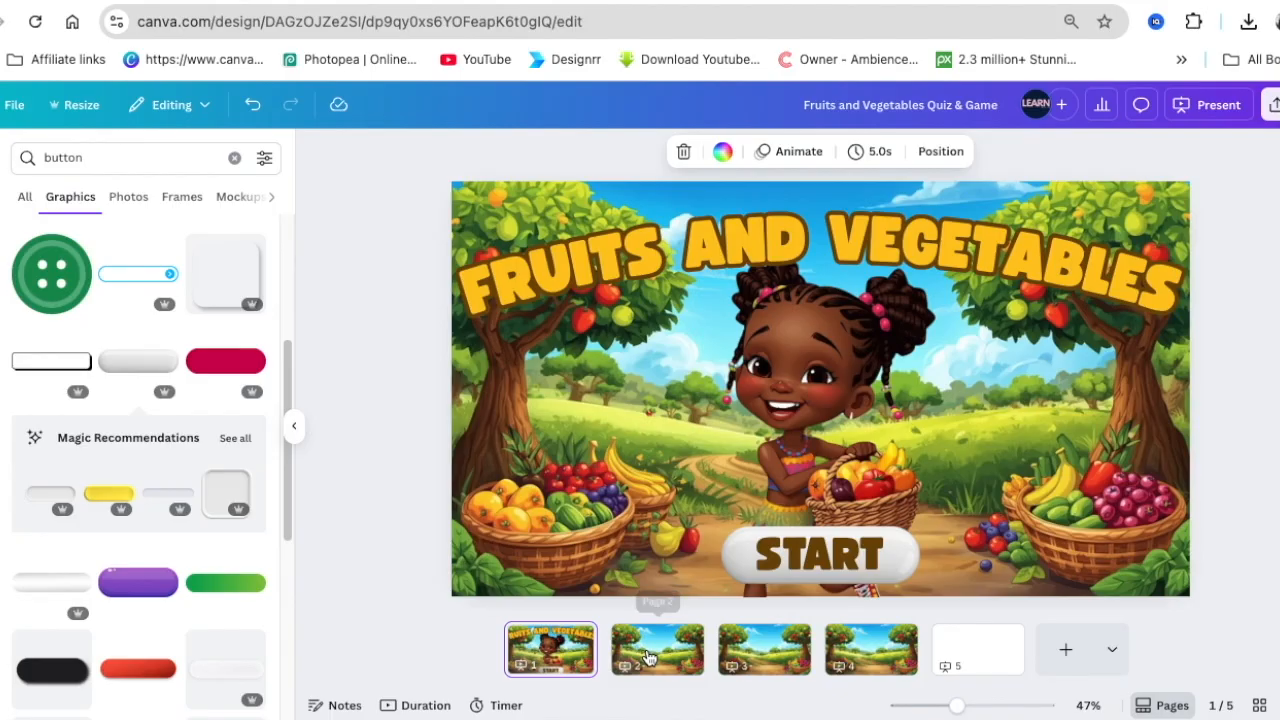
pyautogui.click(648, 655)
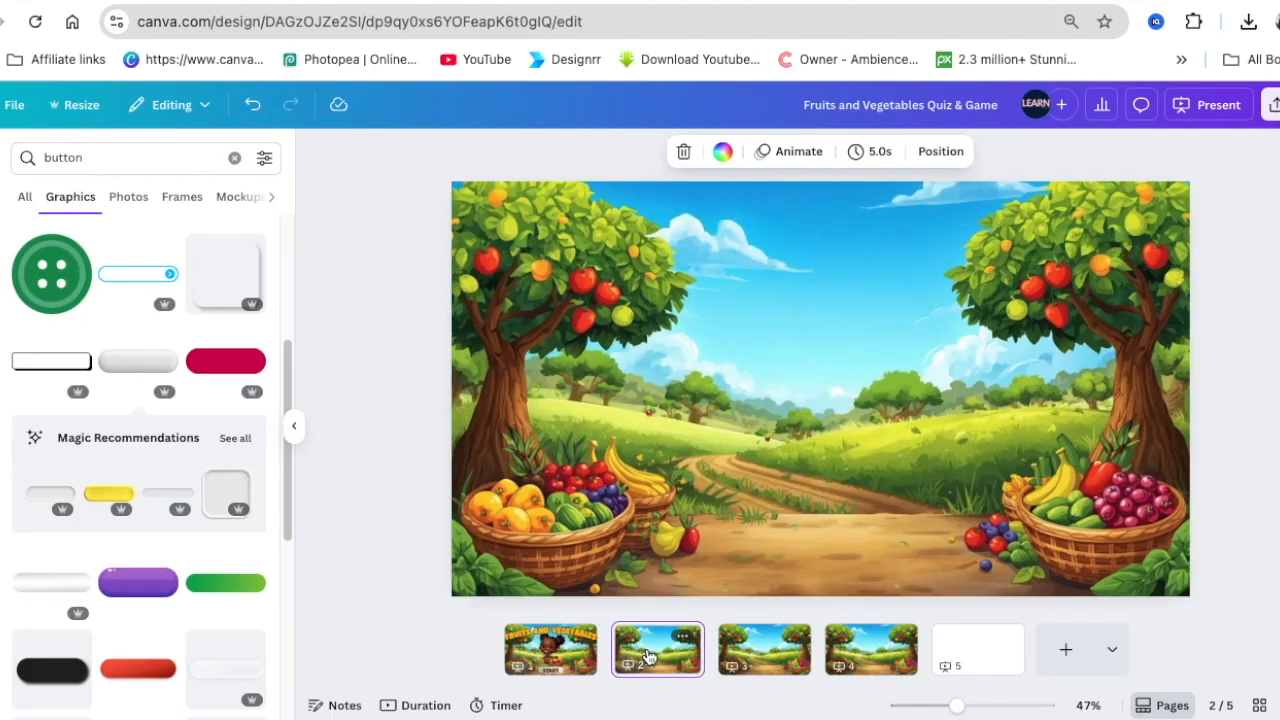
# Step: Copy the title from page 1 to page 2 and change its text to "WELCOME & HOW TO PLAY"
pyautogui.click(551, 648)
pyautogui.click(749, 258)
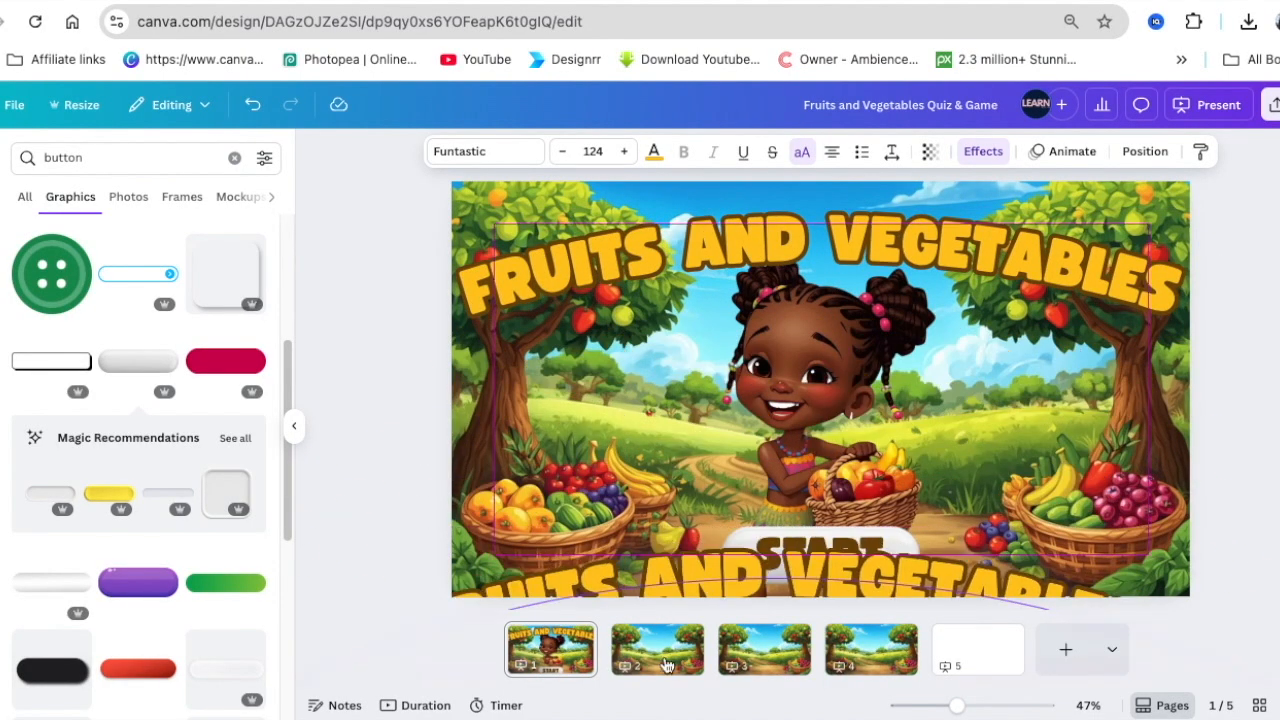
pyautogui.doubleClick(735, 243)
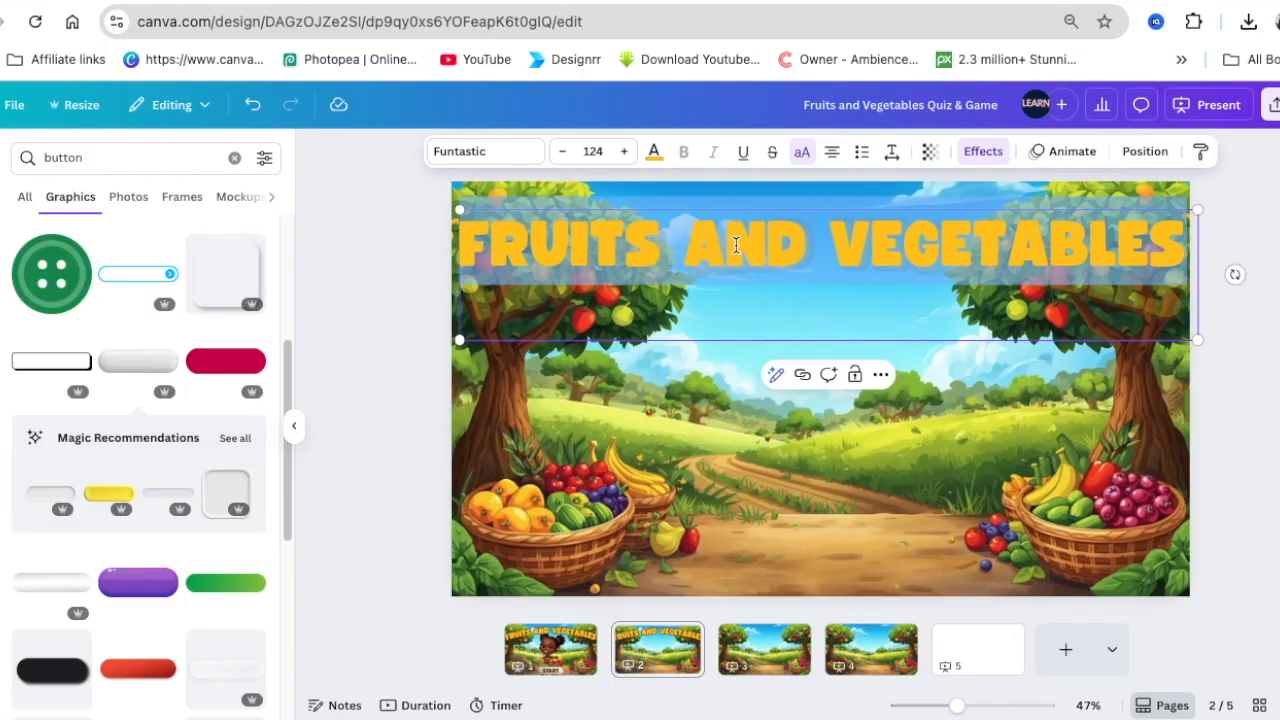
pyautogui.write('WELO')
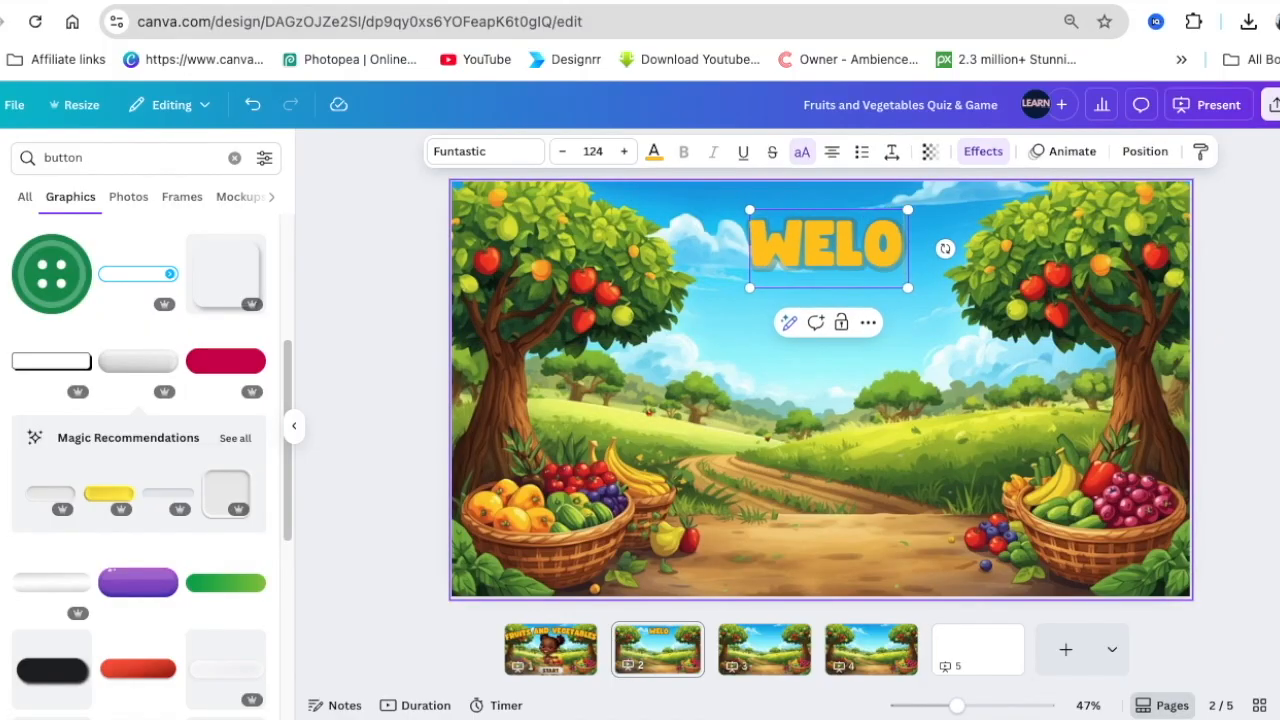
pyautogui.press('BackSpace')
pyautogui.write('COME &')
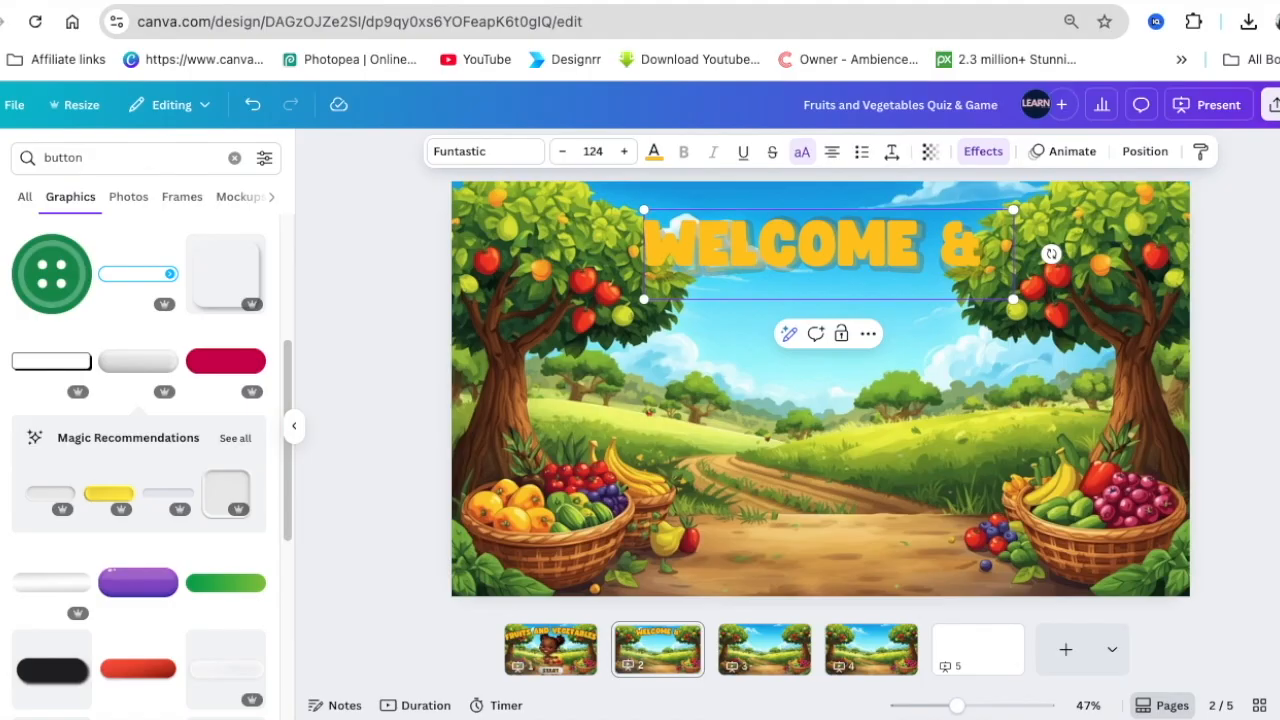
pyautogui.write(' HOW TO P')
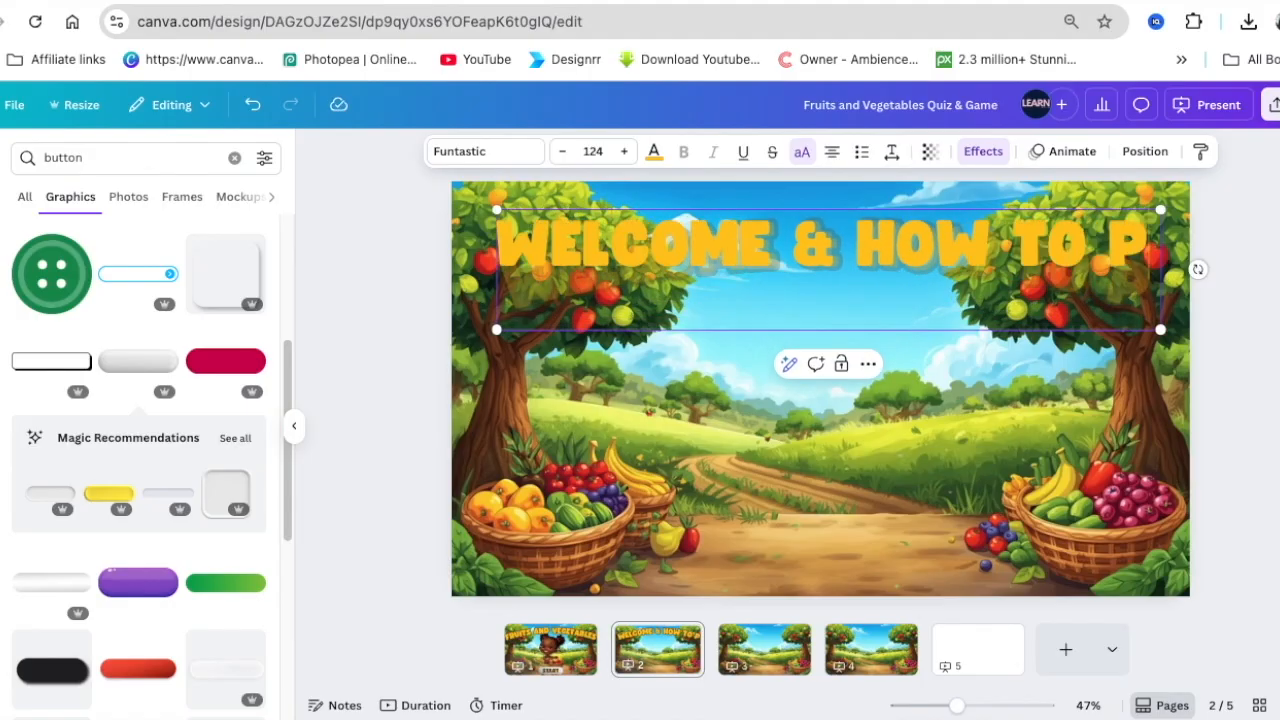
pyautogui.write('LAY')
# Step: Reduce the page 2 heading to size 109 and set its shape effect to None
pyautogui.click(955, 317)
pyautogui.click(823, 257)
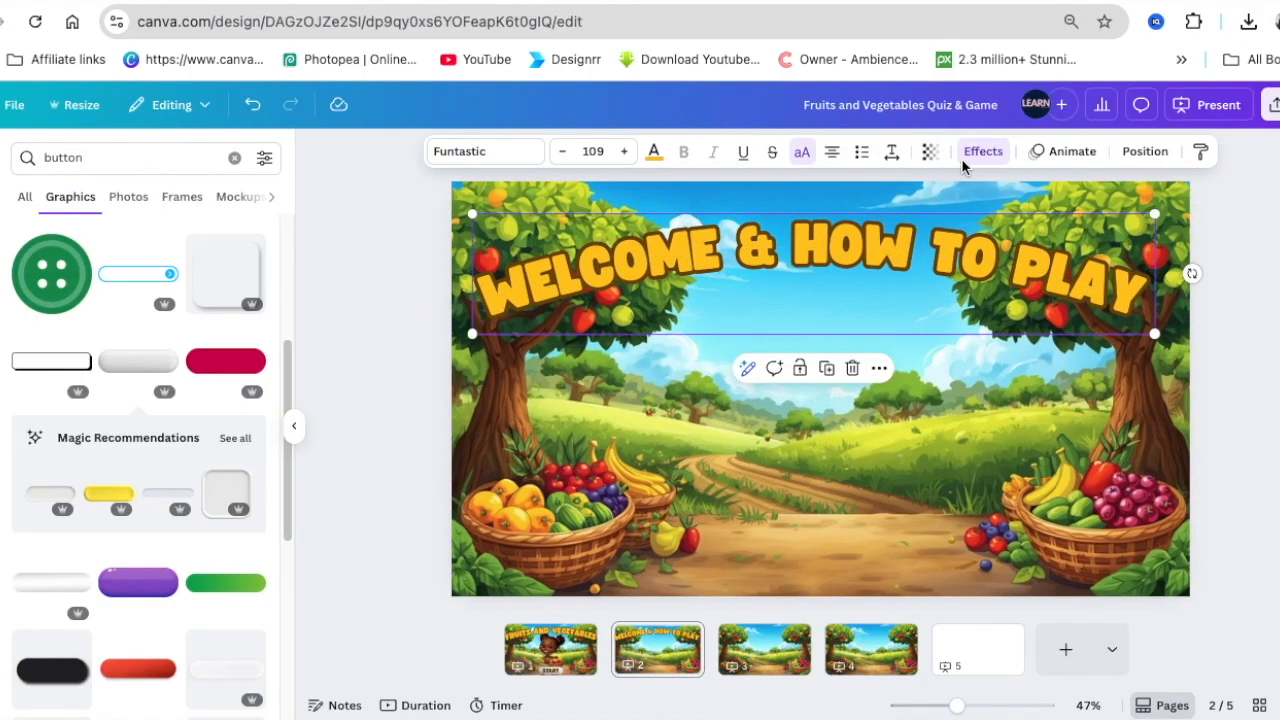
pyautogui.click(1005, 156)
pyautogui.scroll(-5, 194, 551)
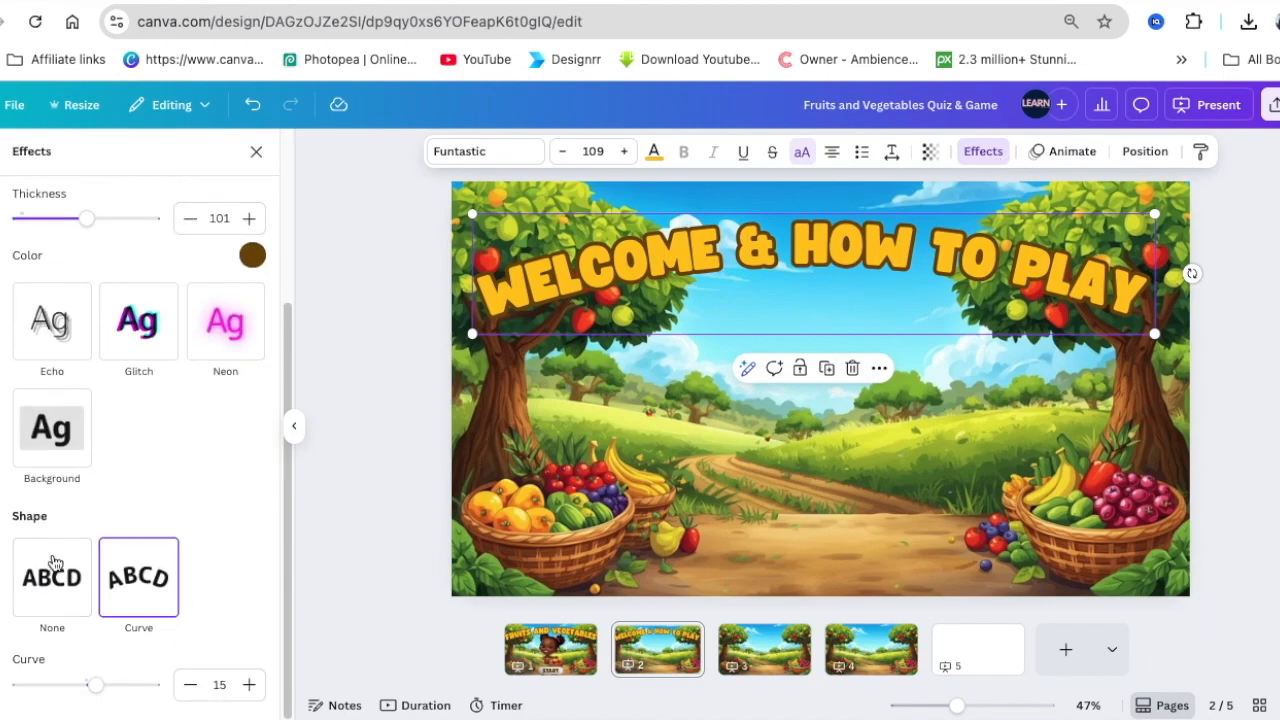
pyautogui.click(56, 578)
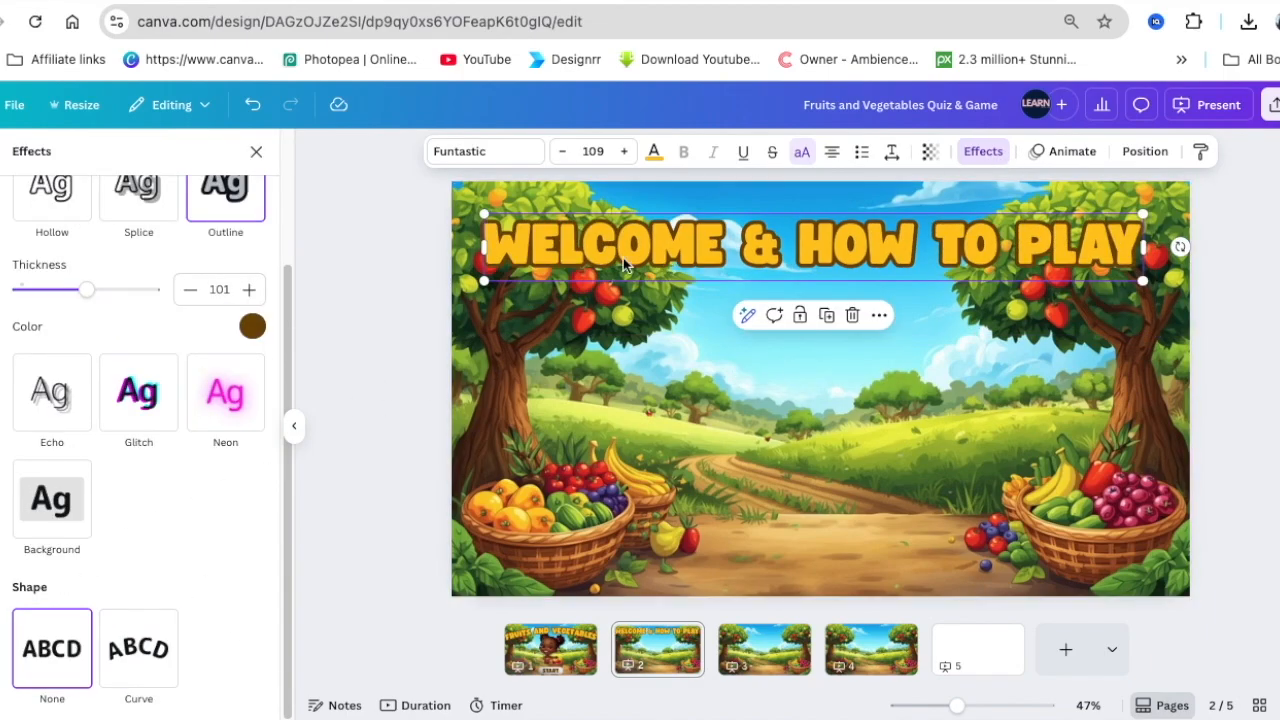
pyautogui.click(423, 250)
pyautogui.click(605, 396)
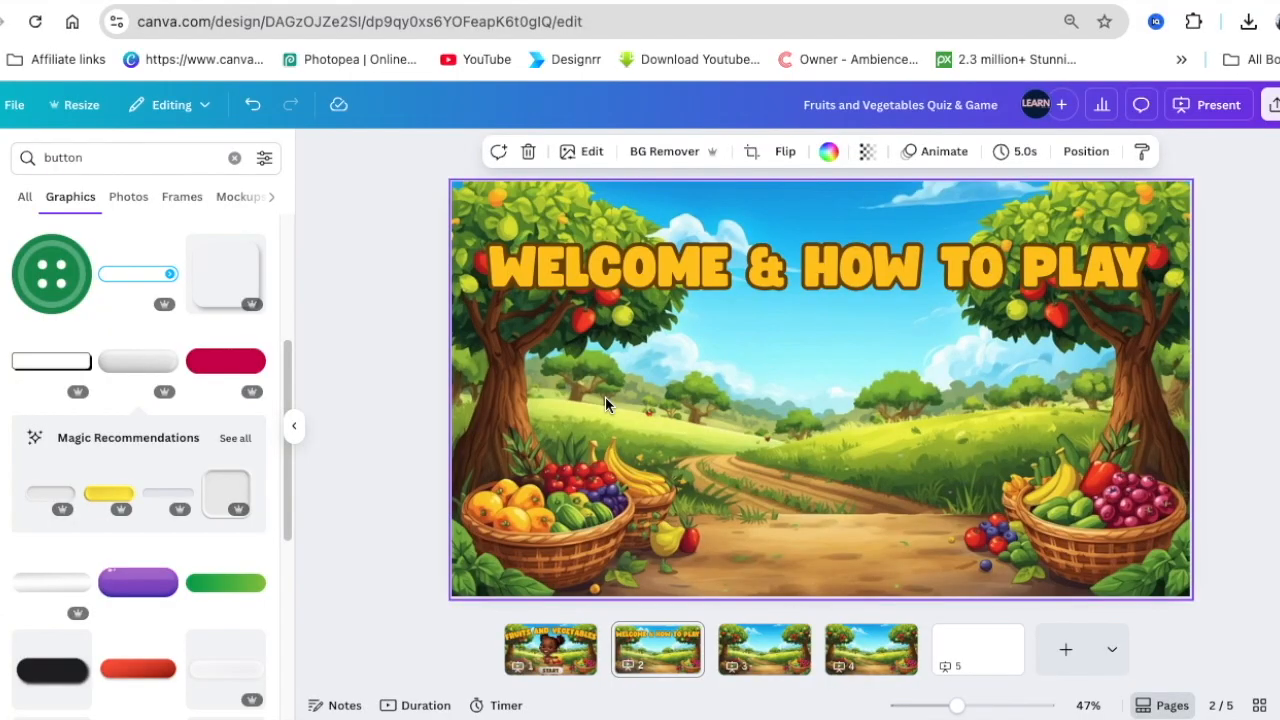
# Step: Add a rectangle with slightly rounded corners to page 2 and stretch it into a large bright green panel below the heading
pyautogui.press('t')
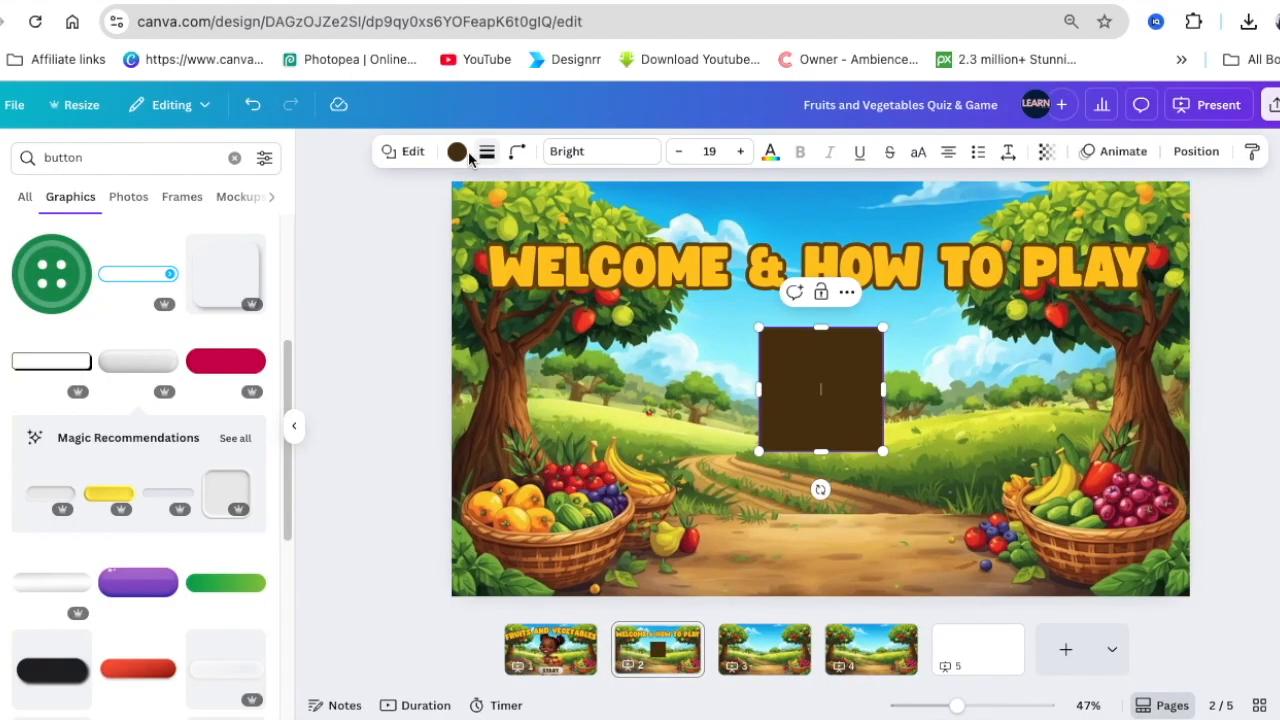
pyautogui.click(516, 152)
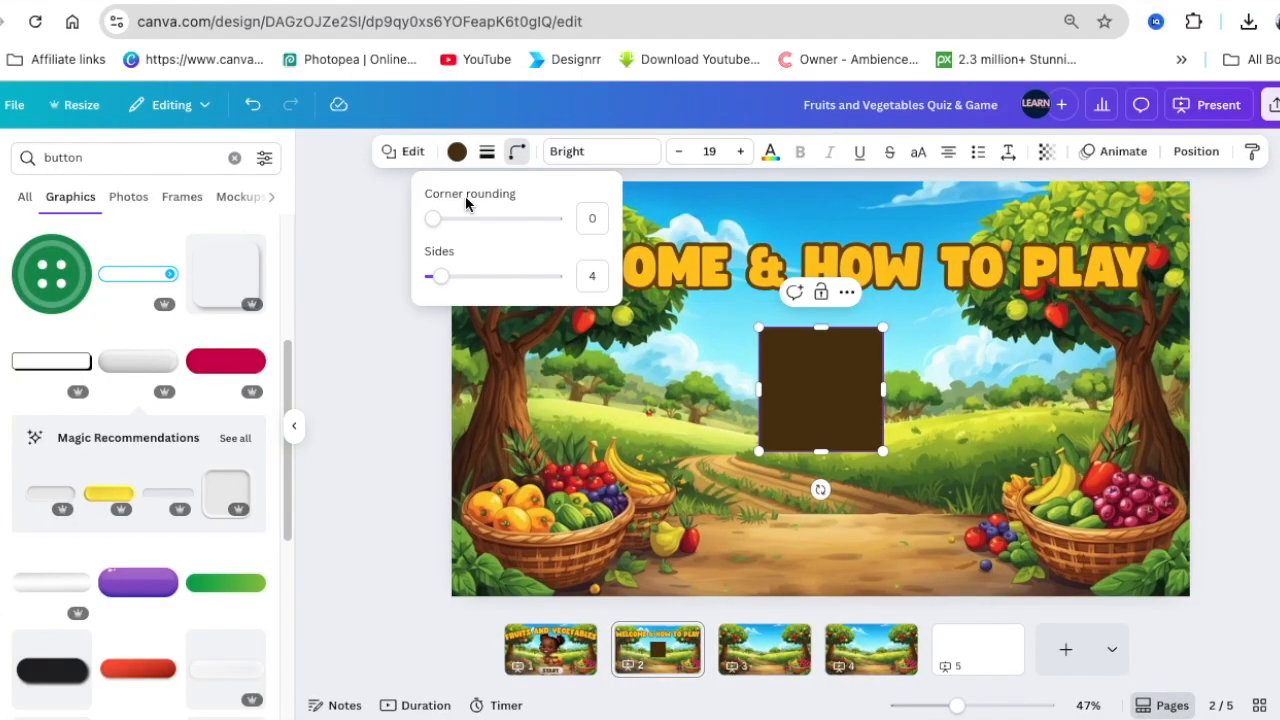
pyautogui.moveTo(432, 219); pyautogui.dragTo(452, 222)
pyautogui.moveTo(786, 409); pyautogui.dragTo(646, 394)
pyautogui.moveTo(732, 432); pyautogui.dragTo(1047, 567)
pyautogui.moveTo(618, 444); pyautogui.dragTo(552, 444)
pyautogui.moveTo(800, 565); pyautogui.dragTo(799, 585)
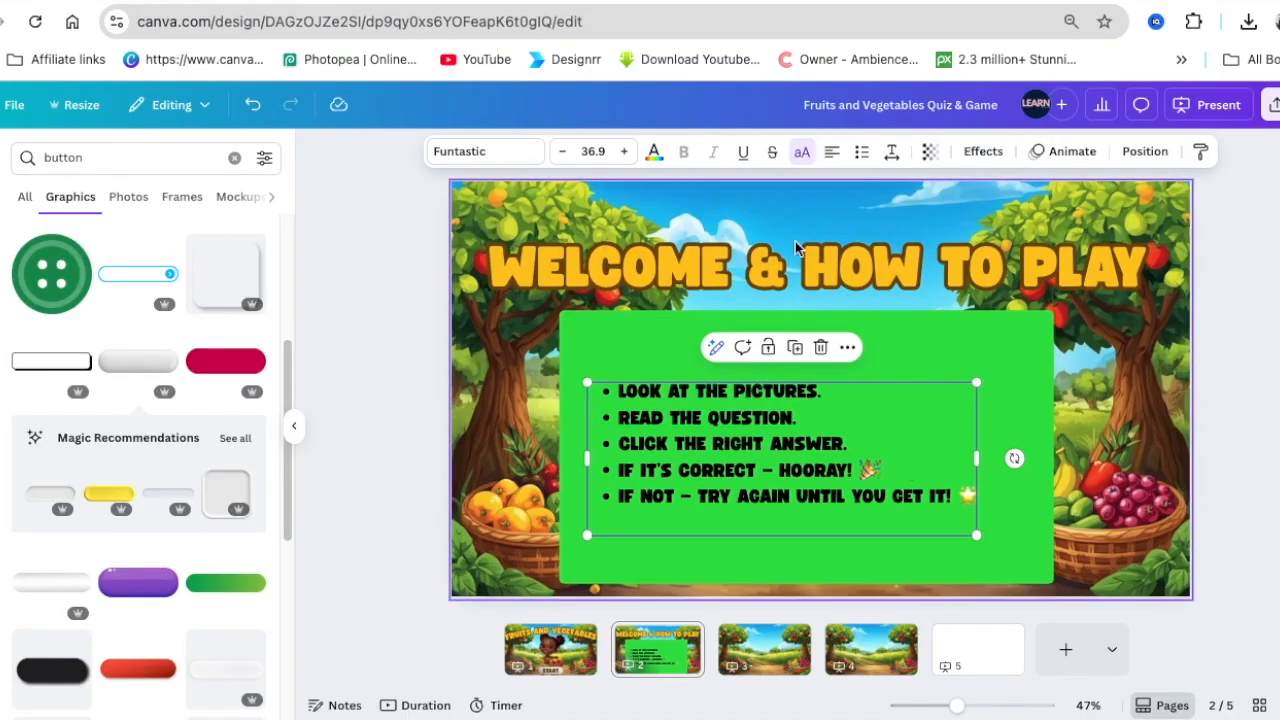
# Step: Enlarge the brown five-bullet game instructions on the green panel and resize the panel to fit around the text
pyautogui.moveTo(566, 451); pyautogui.dragTo(577, 451)
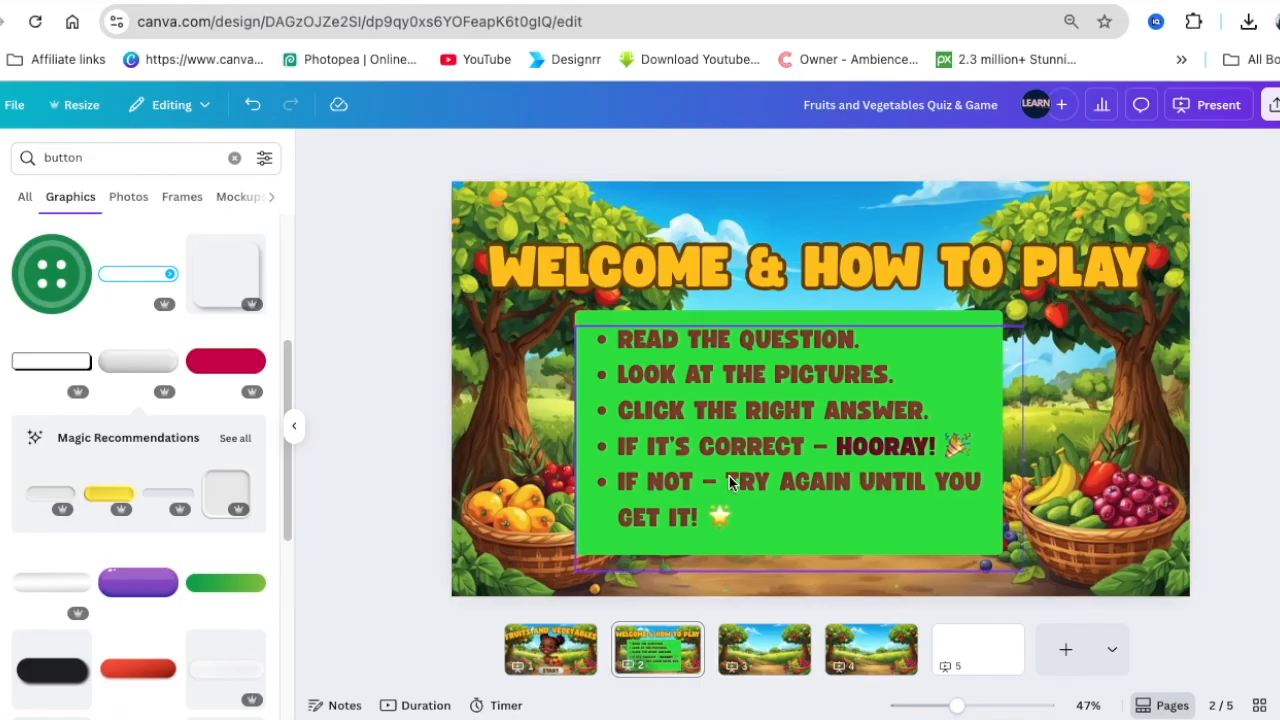
pyautogui.moveTo(336, 402); pyautogui.dragTo(707, 481)
pyautogui.moveTo(598, 568); pyautogui.dragTo(557, 583)
pyautogui.moveTo(1042, 313); pyautogui.dragTo(1055, 305)
pyautogui.moveTo(692, 421); pyautogui.dragTo(704, 424)
pyautogui.click(464, 465)
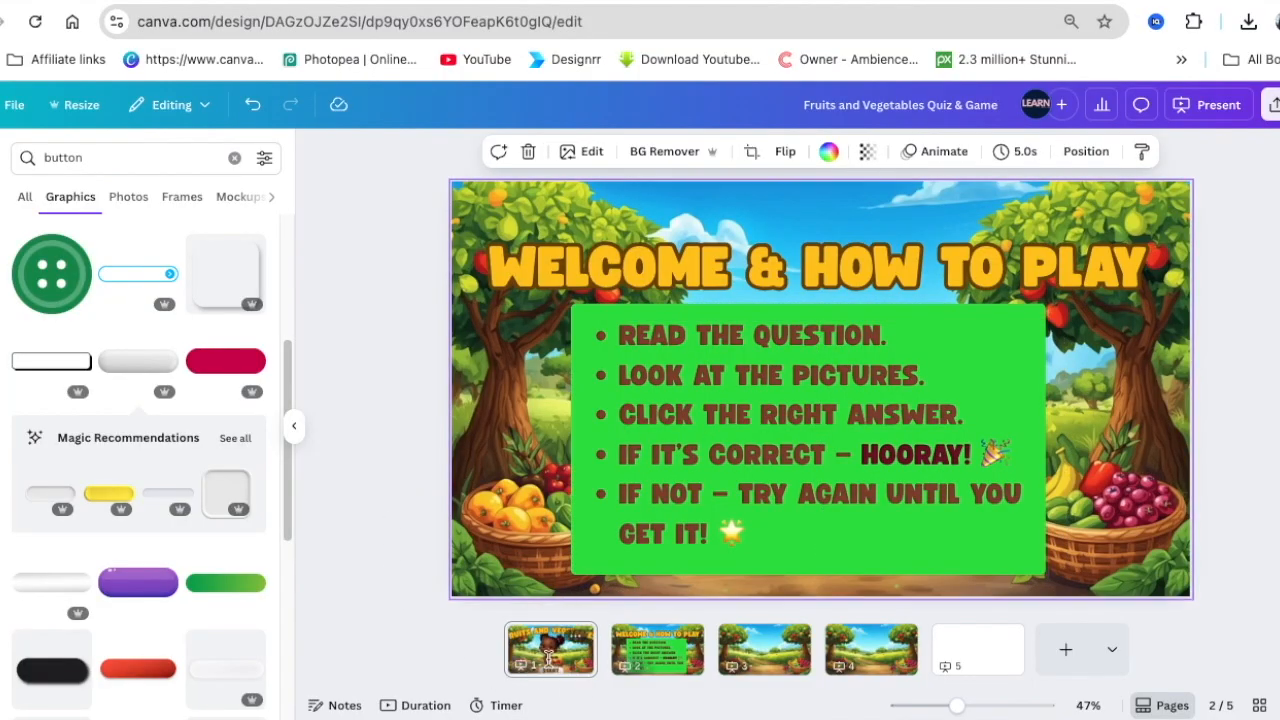
# Step: Copy the START button from page 1 to page 2, scaled down, into the green panel's lower-right corner
pyautogui.click(548, 655)
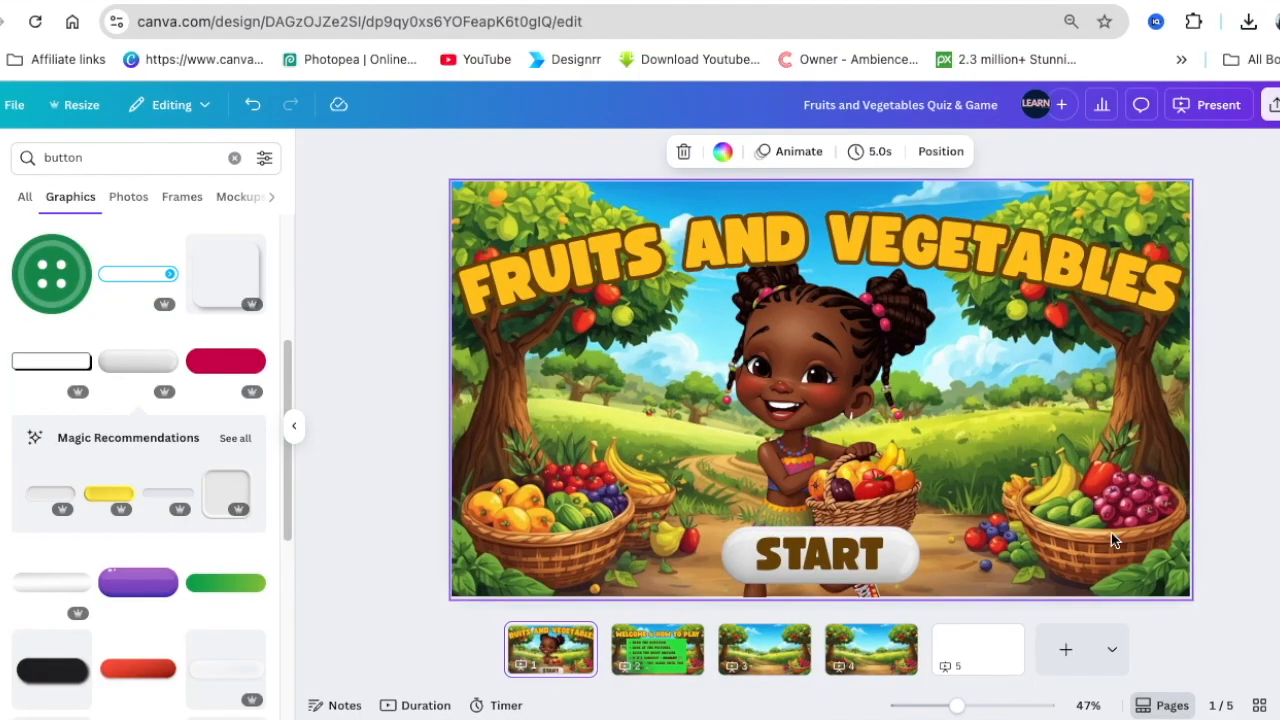
pyautogui.click(665, 658)
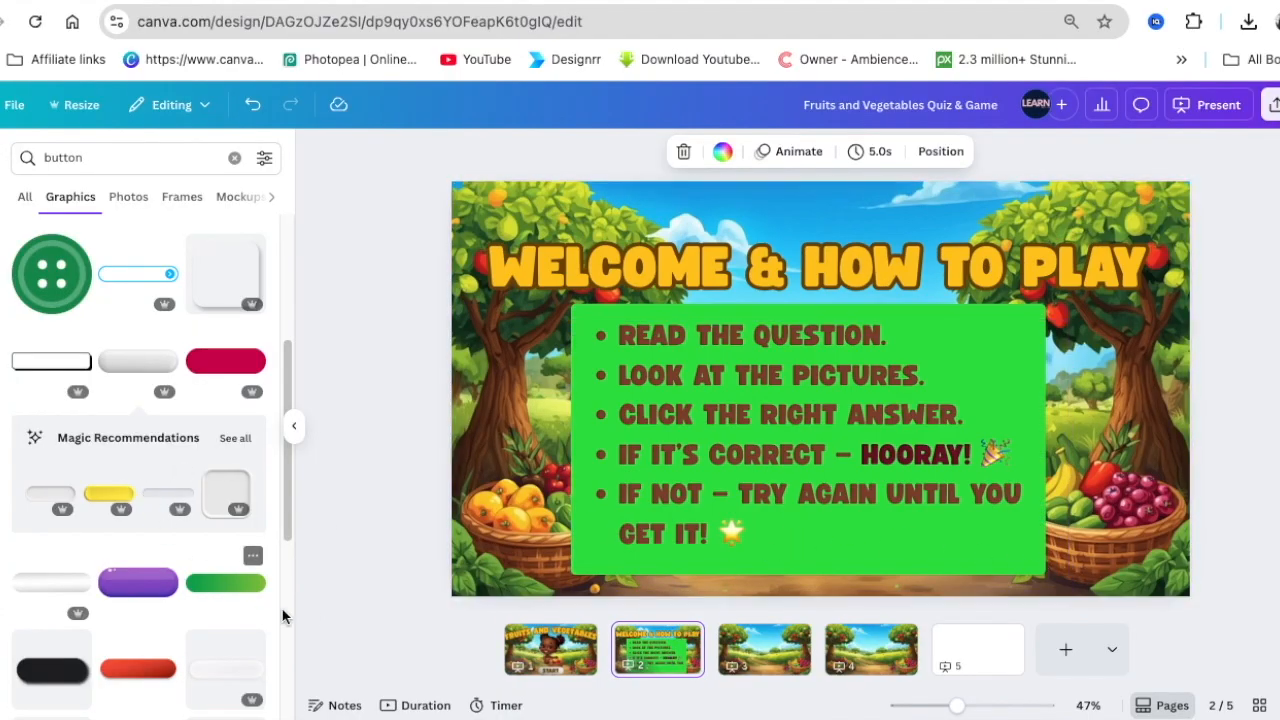
pyautogui.click(572, 662)
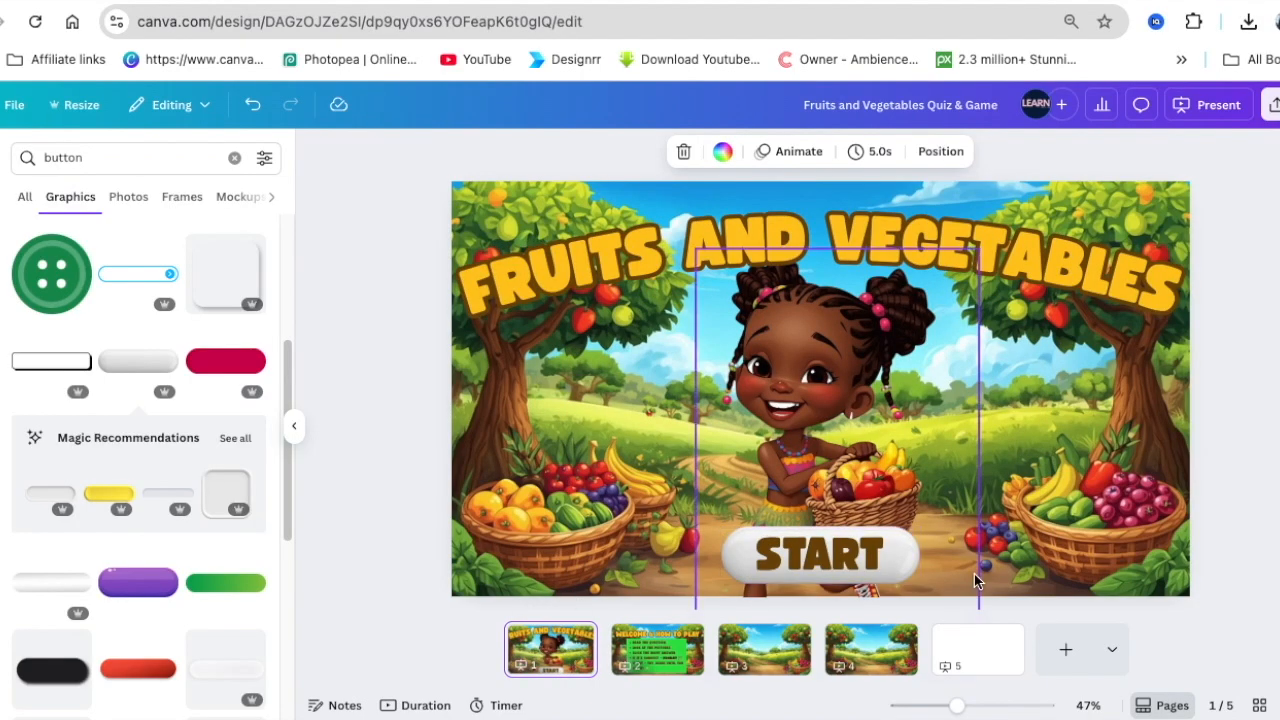
pyautogui.click(727, 582)
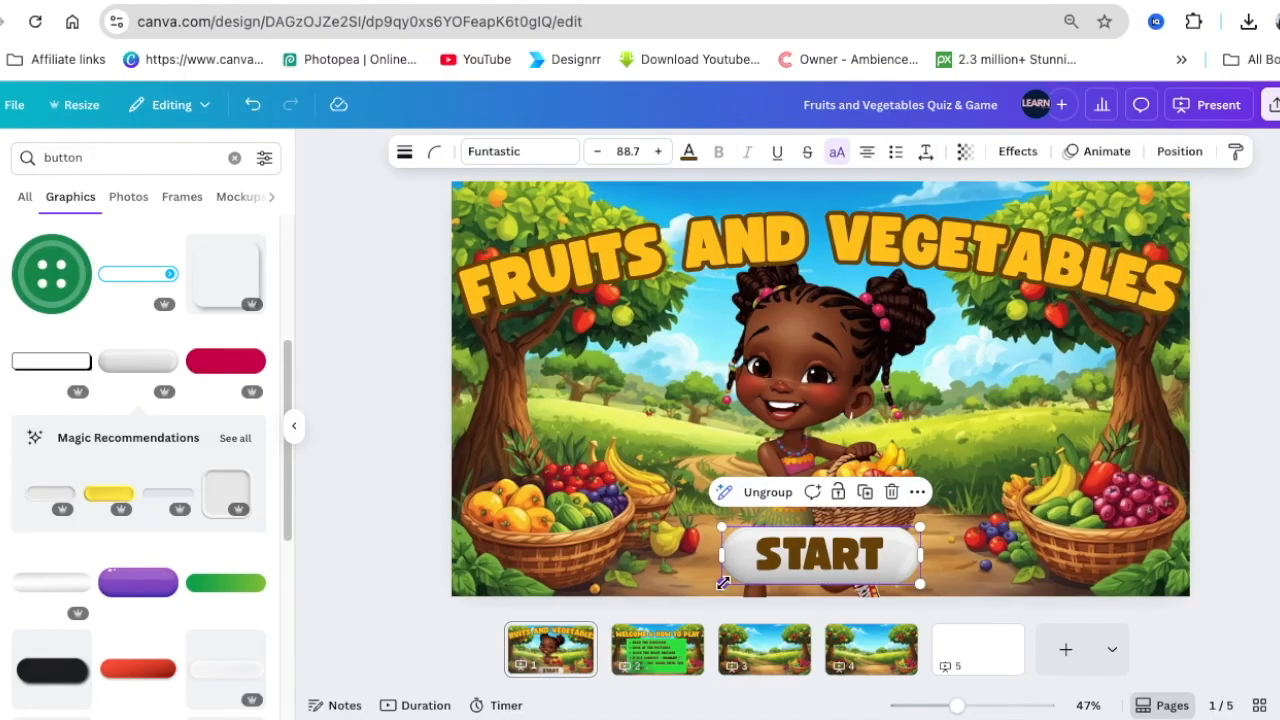
pyautogui.click(866, 492)
pyautogui.moveTo(820, 549); pyautogui.dragTo(657, 645)
pyautogui.moveTo(729, 533); pyautogui.dragTo(787, 550)
pyautogui.moveTo(839, 575); pyautogui.dragTo(950, 552)
# Step: Ungroup the copied button on page 2 and change its label to "NEXT"
pyautogui.doubleClick(947, 552)
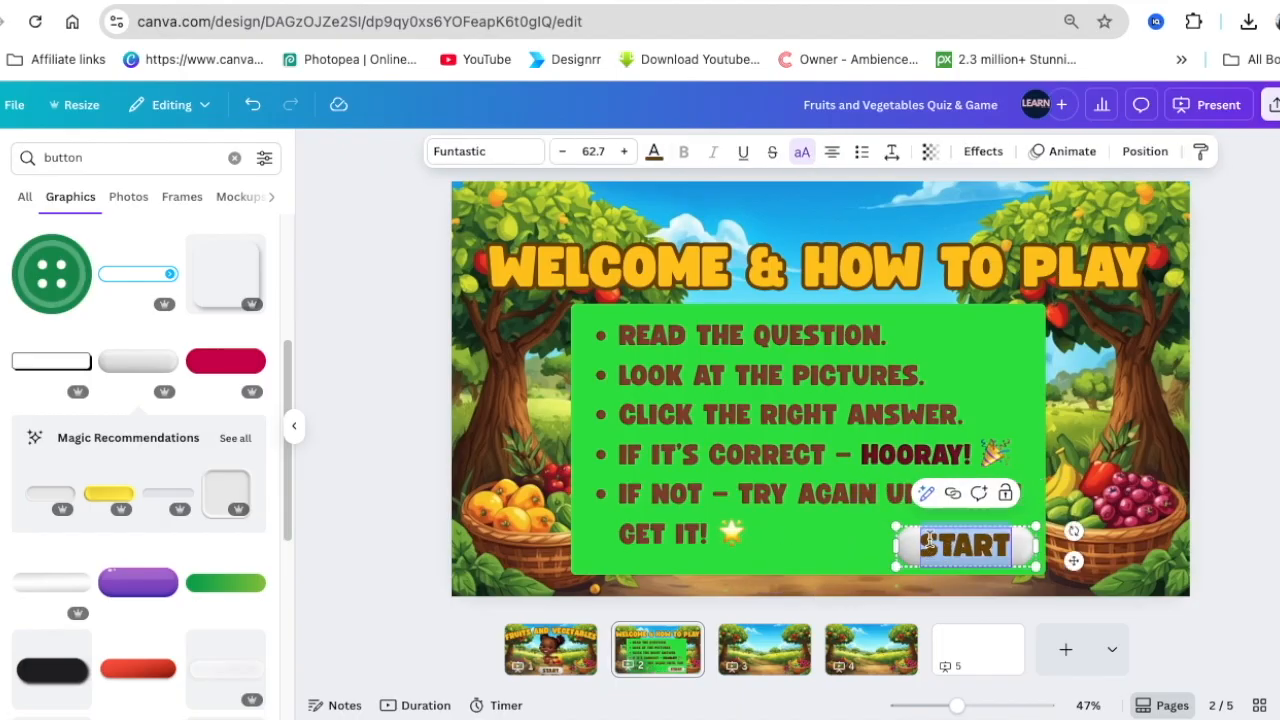
pyautogui.click(803, 555)
pyautogui.click(911, 549)
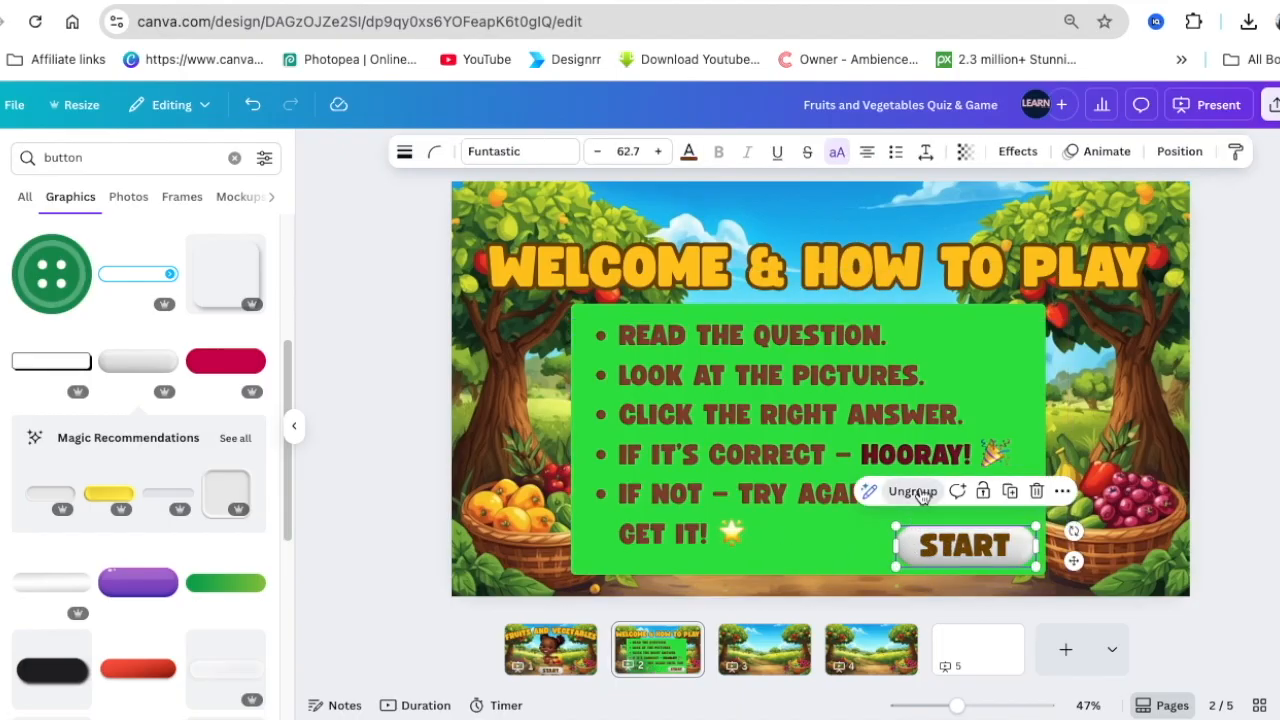
pyautogui.click(922, 497)
pyautogui.click(825, 540)
pyautogui.click(921, 541)
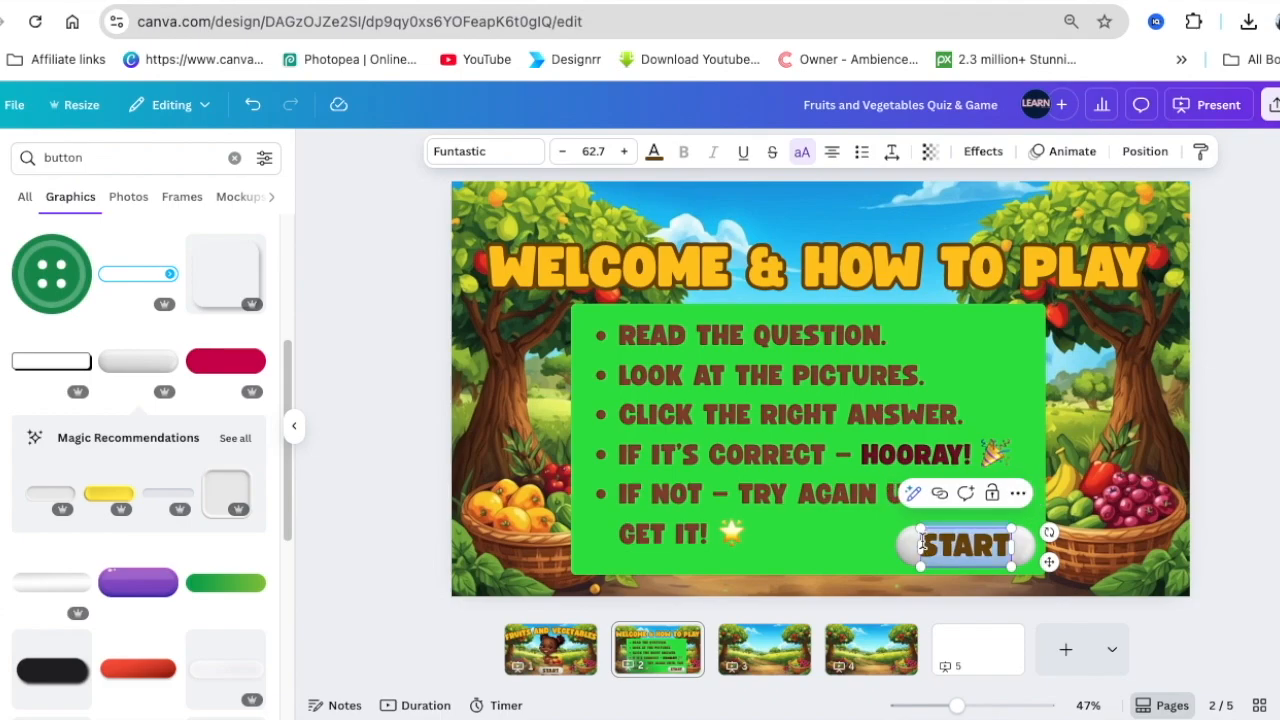
pyautogui.write('NEXT')
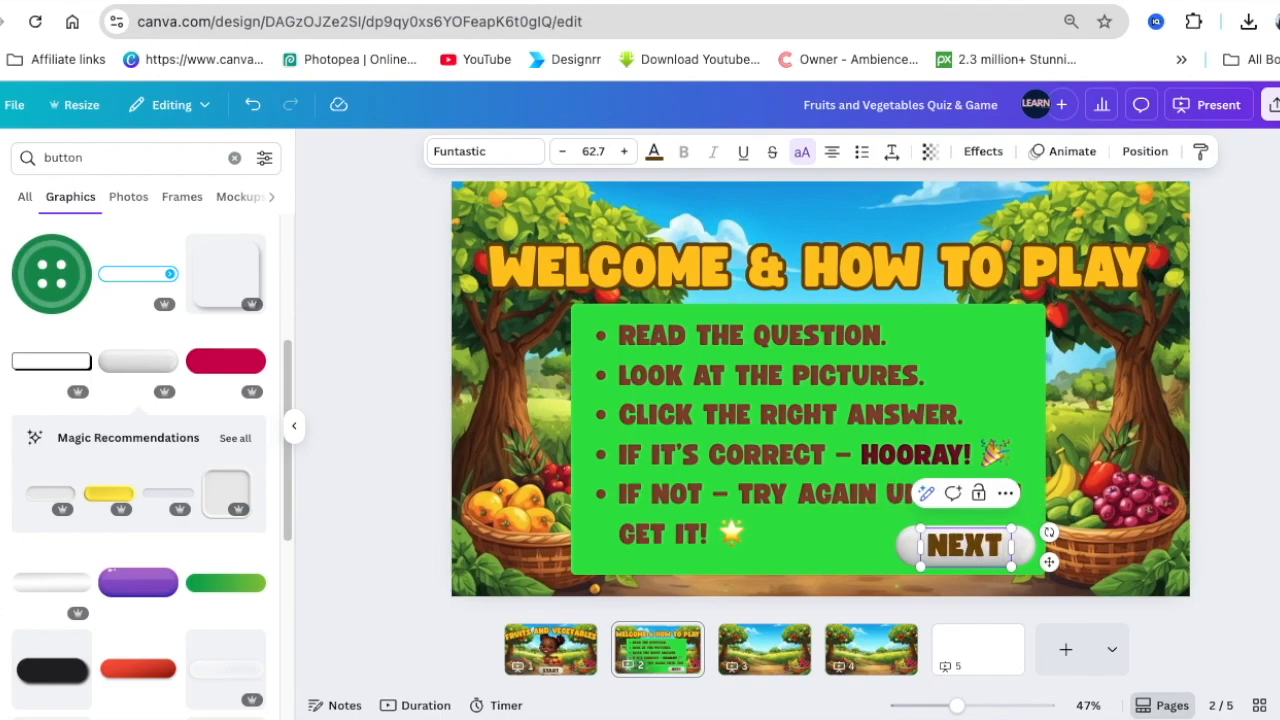
# Step: Colour the NEXT label dark navy, using the shade from the logo colours
pyautogui.moveTo(922, 545); pyautogui.dragTo(1004, 545)
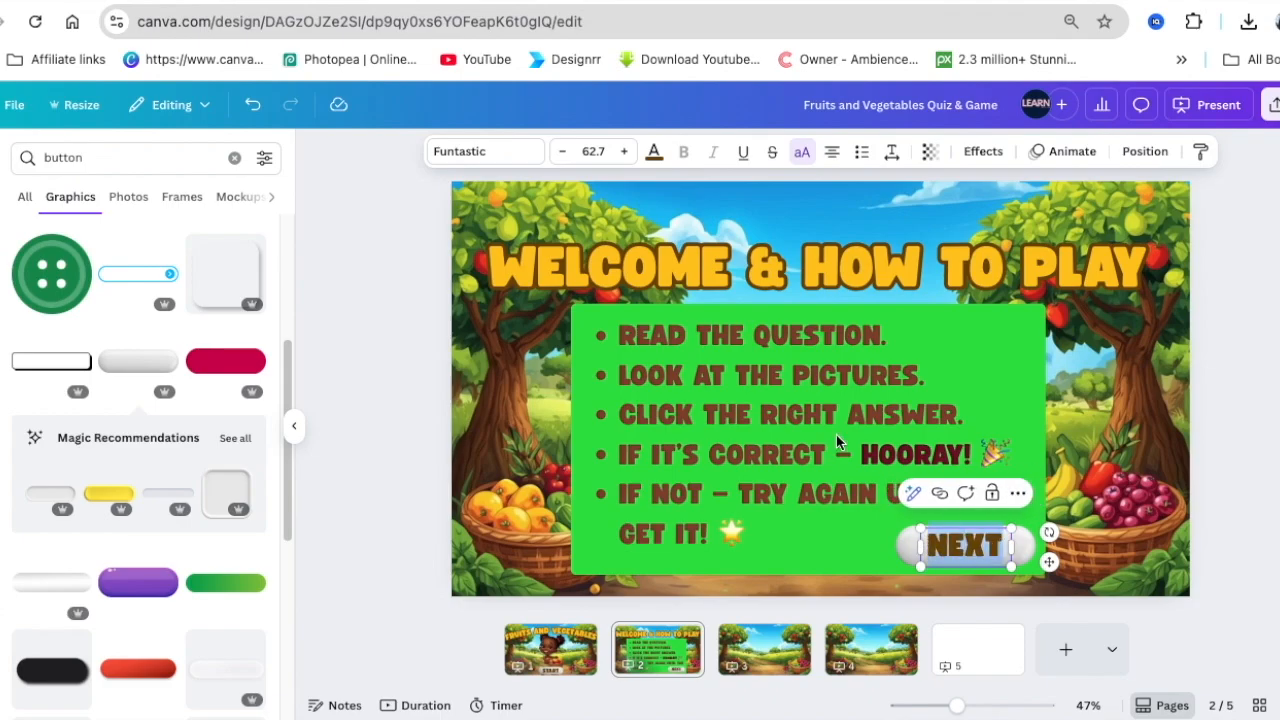
pyautogui.click(654, 156)
pyautogui.scroll(-2, 60, 390)
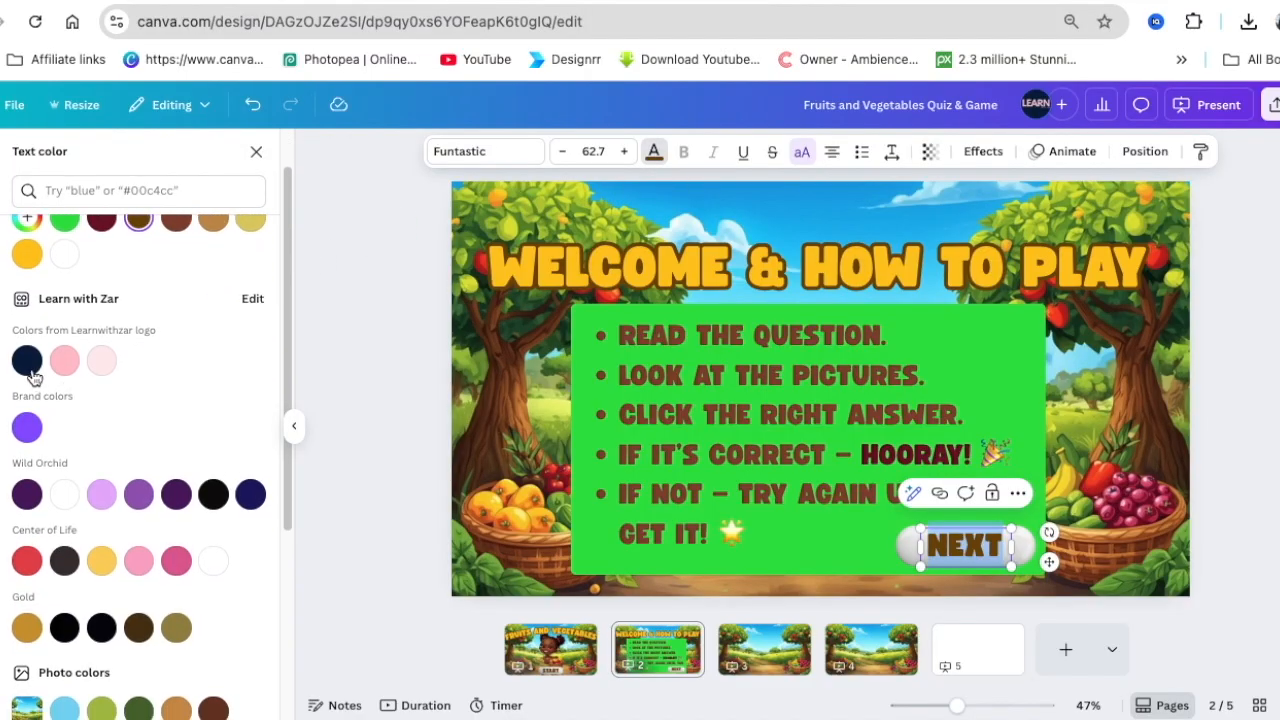
pyautogui.click(26, 364)
pyautogui.click(520, 572)
# Step: Search the graphics for "farm banner" and add the "Fresh Farm" sign to page 3
pyautogui.click(757, 648)
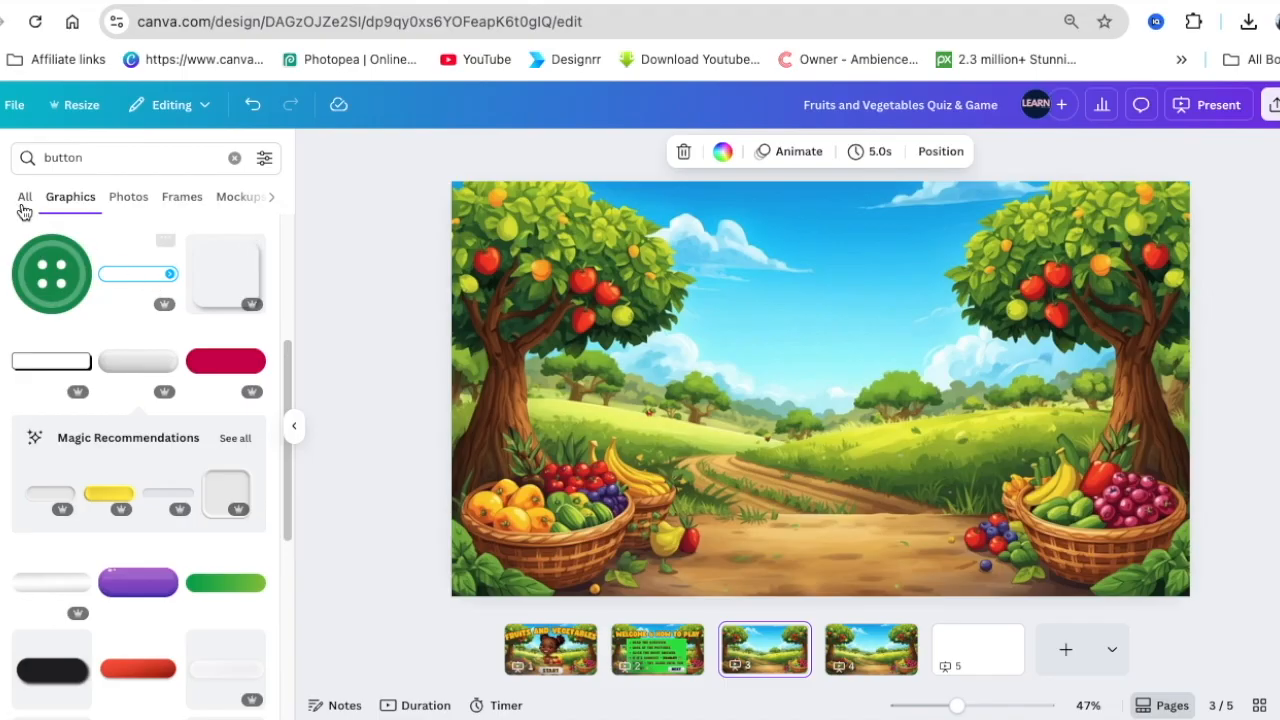
pyautogui.moveTo(84, 158); pyautogui.dragTo(28, 158)
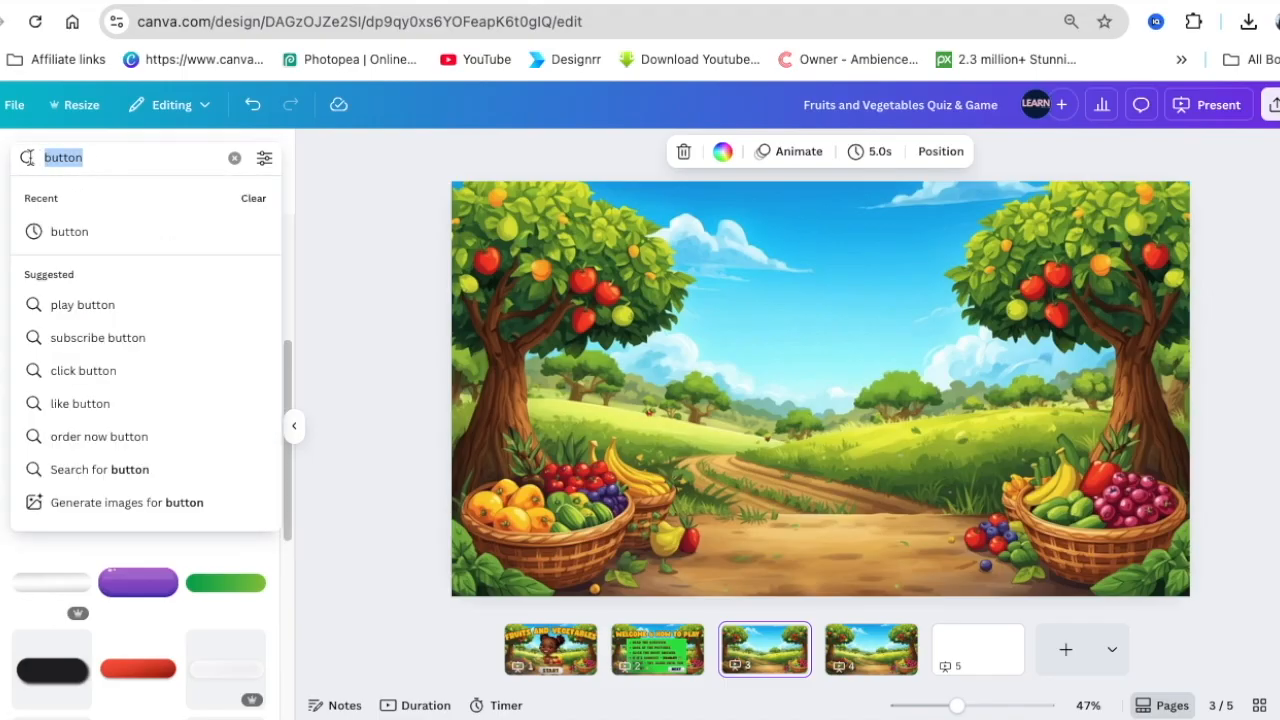
pyautogui.write('banner')
pyautogui.press('Return')
pyautogui.click(44, 158)
pyautogui.write('farm')
pyautogui.press('Return')
pyautogui.click(137, 345)
# Step: Recolour both green areas of the farm sign on page 3 to dark green #3a6225
pyautogui.click(689, 152)
pyautogui.click(27, 272)
pyautogui.click(238, 449)
pyautogui.click(715, 152)
pyautogui.click(65, 273)
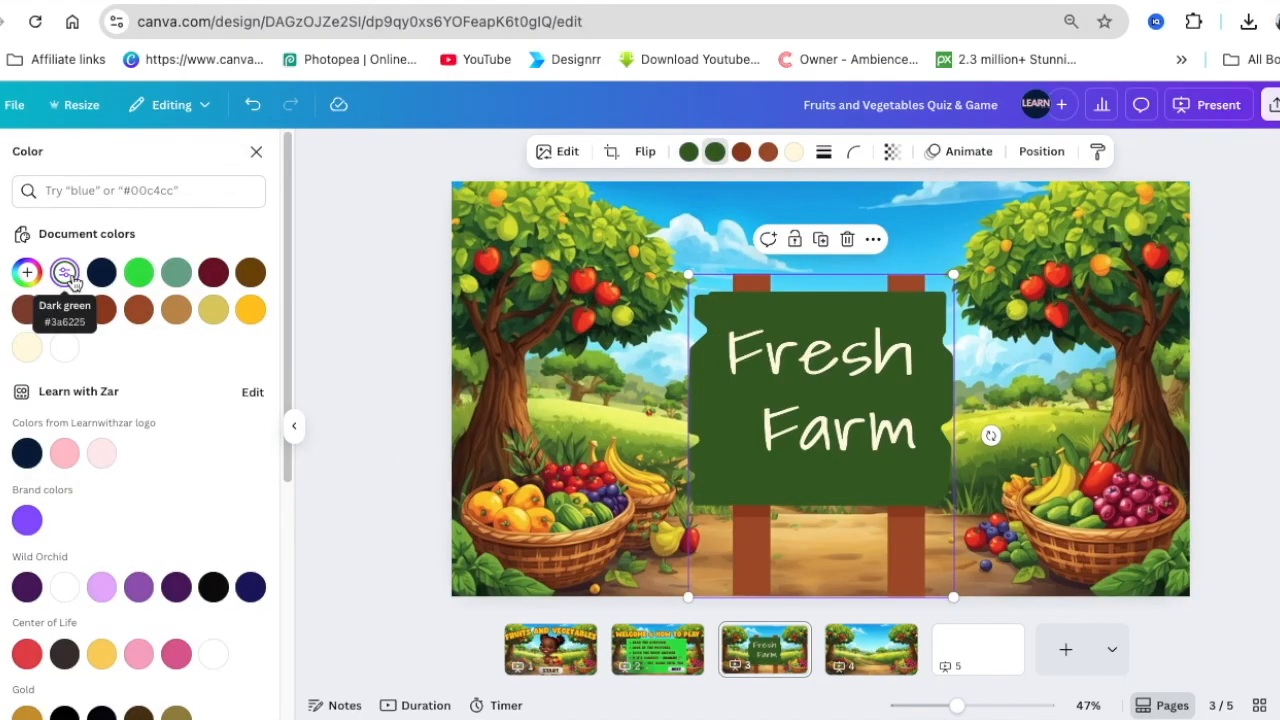
pyautogui.click(689, 152)
pyautogui.click(102, 273)
pyautogui.click(176, 273)
pyautogui.click(27, 272)
pyautogui.click(238, 449)
# Step: Cover the sign's "Fresh Farm" lettering with a matching dark green rectangle and group it with the sign
pyautogui.press('r')
pyautogui.moveTo(700, 414); pyautogui.dragTo(846, 388)
pyautogui.click(460, 153)
pyautogui.press('super+g')
# Step: Add the text "ARE YOU READY?" to the sign in the Funtastic font, coloured golden yellow
pyautogui.press('t')
pyautogui.click(485, 152)
pyautogui.write('fun')
pyautogui.click(68, 310)
pyautogui.write('ARE YOU READY?')
pyautogui.click(654, 152)
pyautogui.click(250, 306)
# Step: Copy the NEXT button from page 2 to the lower-right corner of page 3
pyautogui.click(658, 650)
pyautogui.click(900, 553)
pyautogui.press('super+v')
pyautogui.moveTo(987, 547); pyautogui.dragTo(1087, 537)
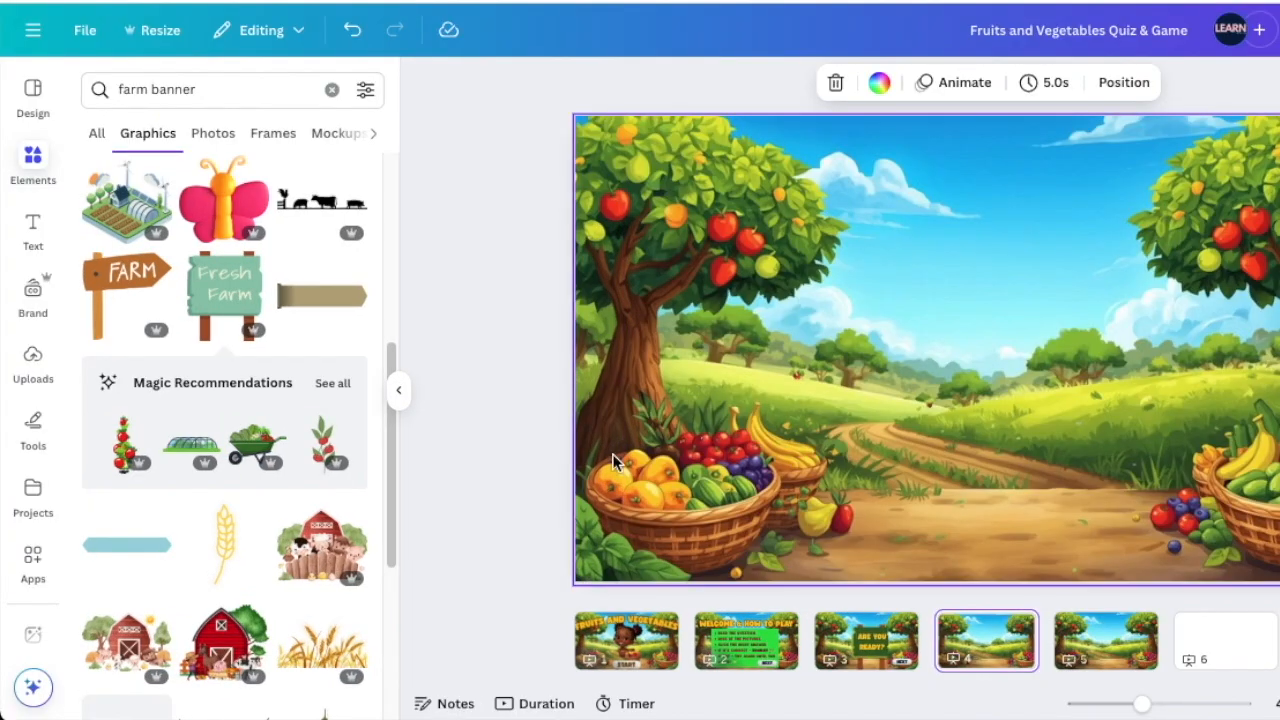
# Step: Try the built-in Quiz element on page 4 and delete it from the page
pyautogui.click(510, 368)
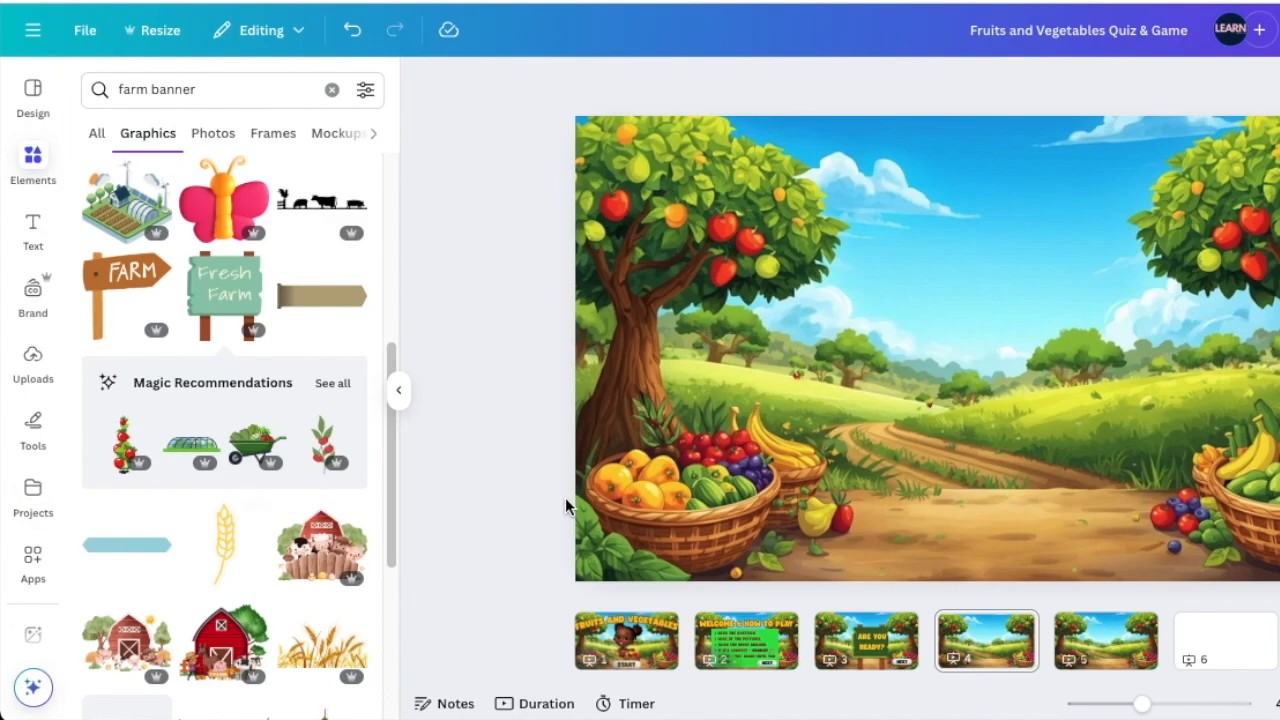
pyautogui.click(33, 687)
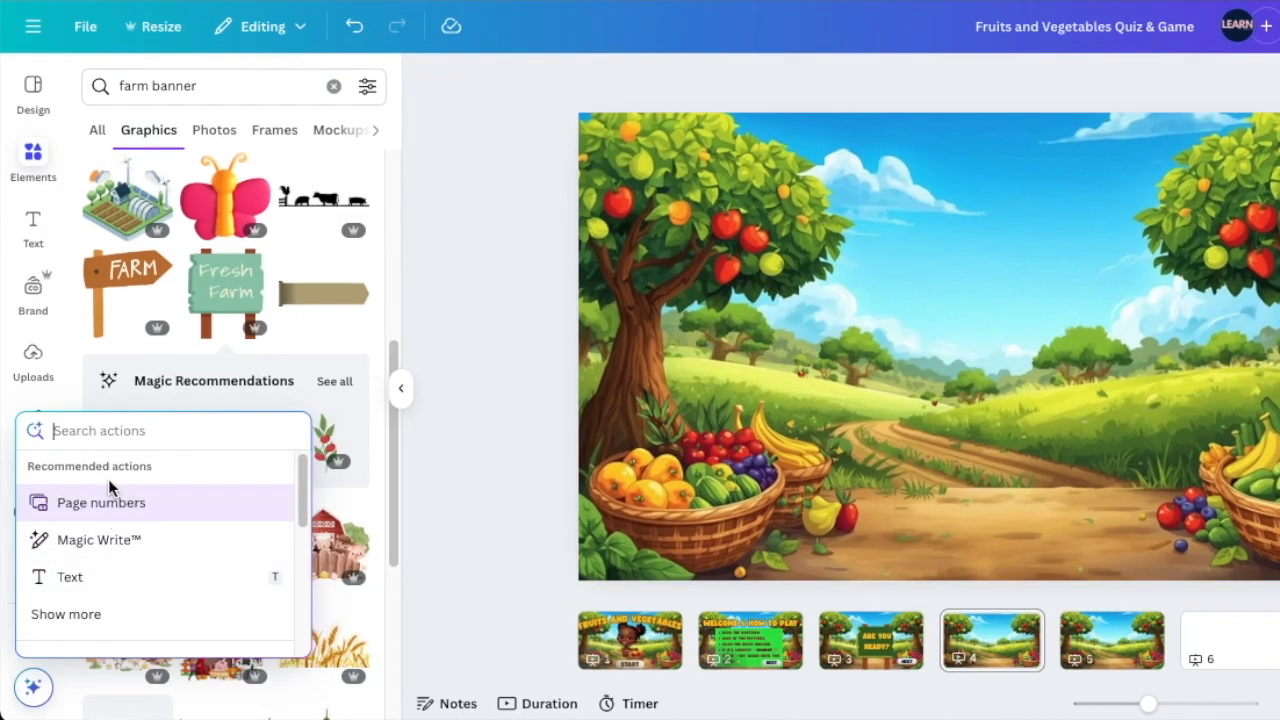
pyautogui.write('Qy')
pyautogui.press('BackSpace')
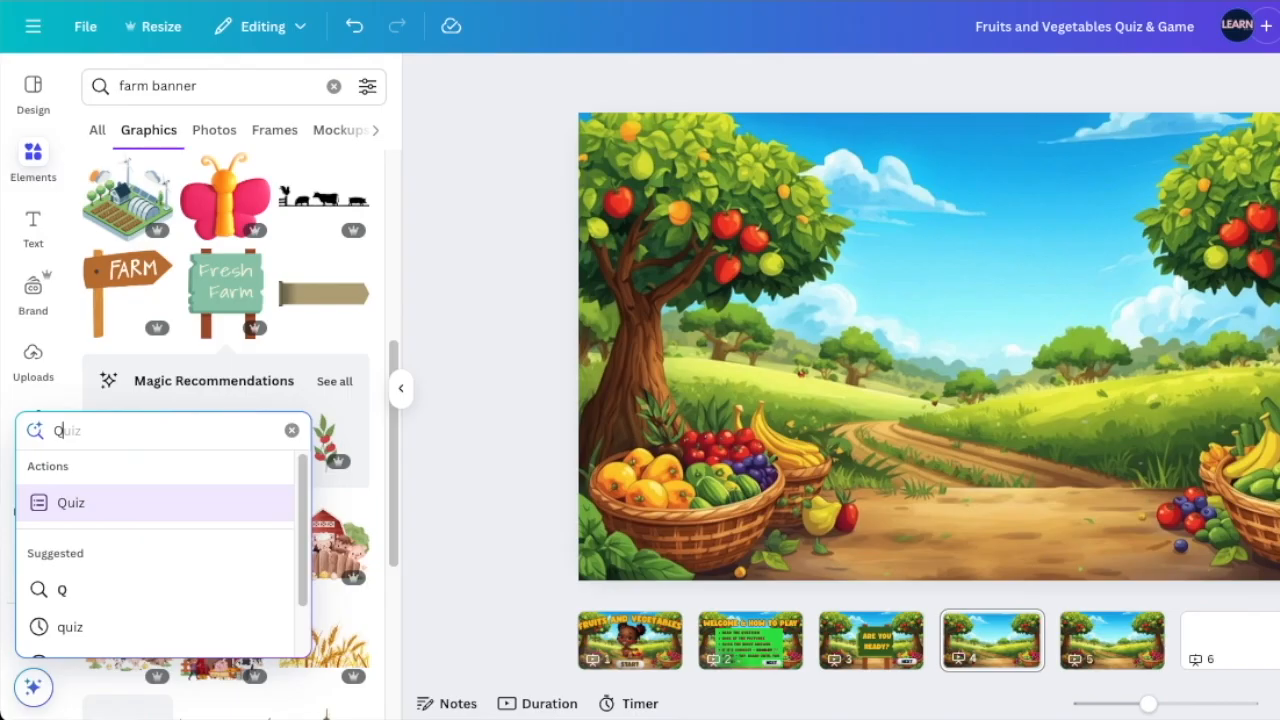
pyautogui.click(100, 512)
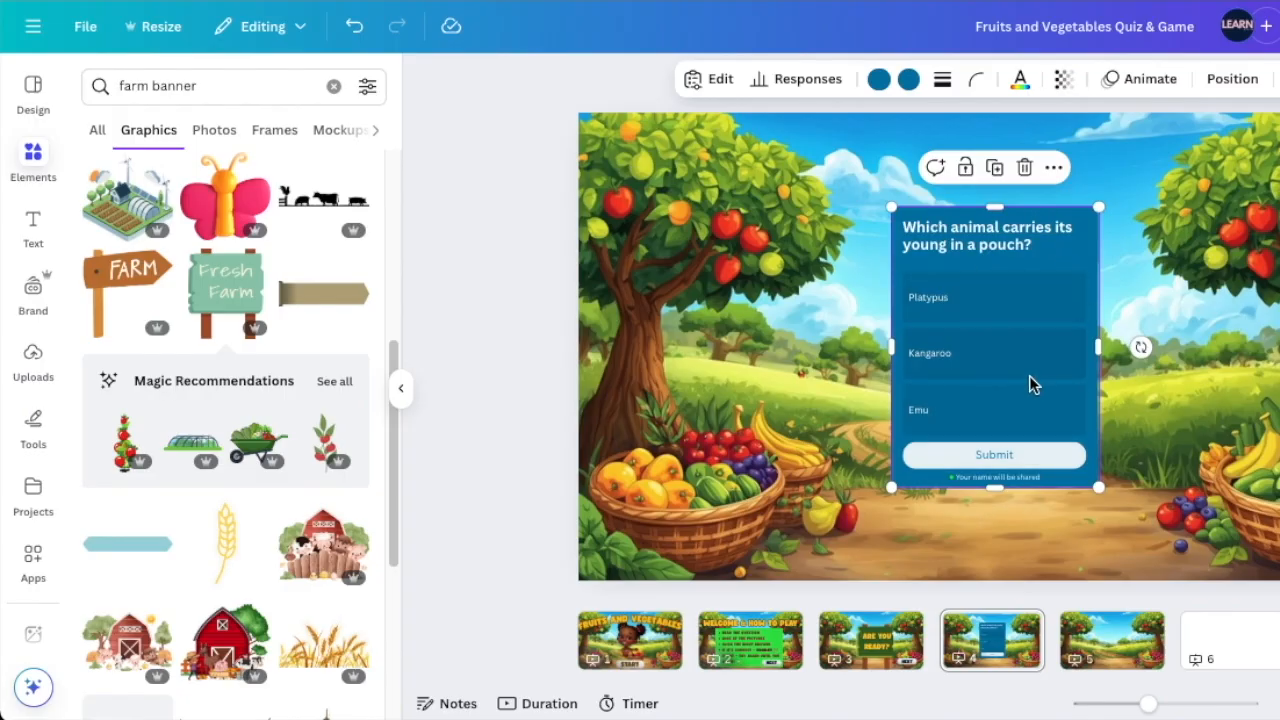
pyautogui.click(1024, 167)
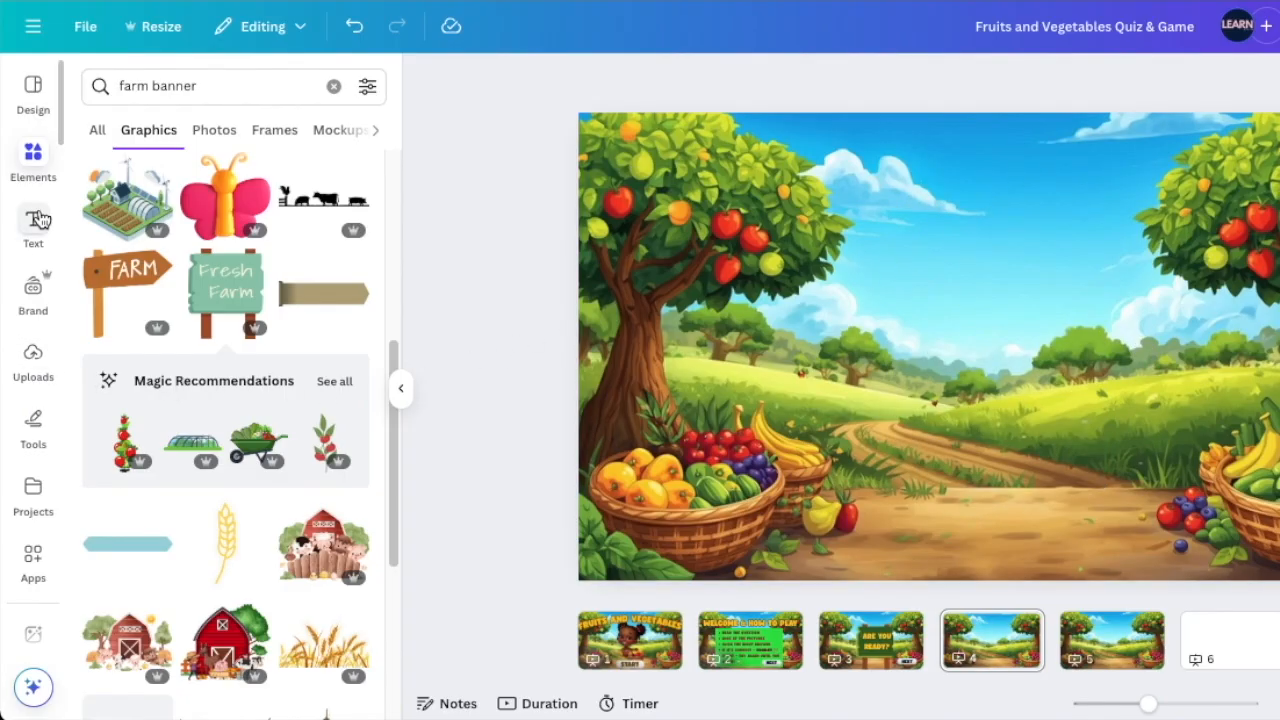
# Step: Generate a quiz in the AI Quiz Maker app from "Create a quiz game for young kids for fruits and veggies": 10 questions, 3 choices, single answer
pyautogui.click(33, 560)
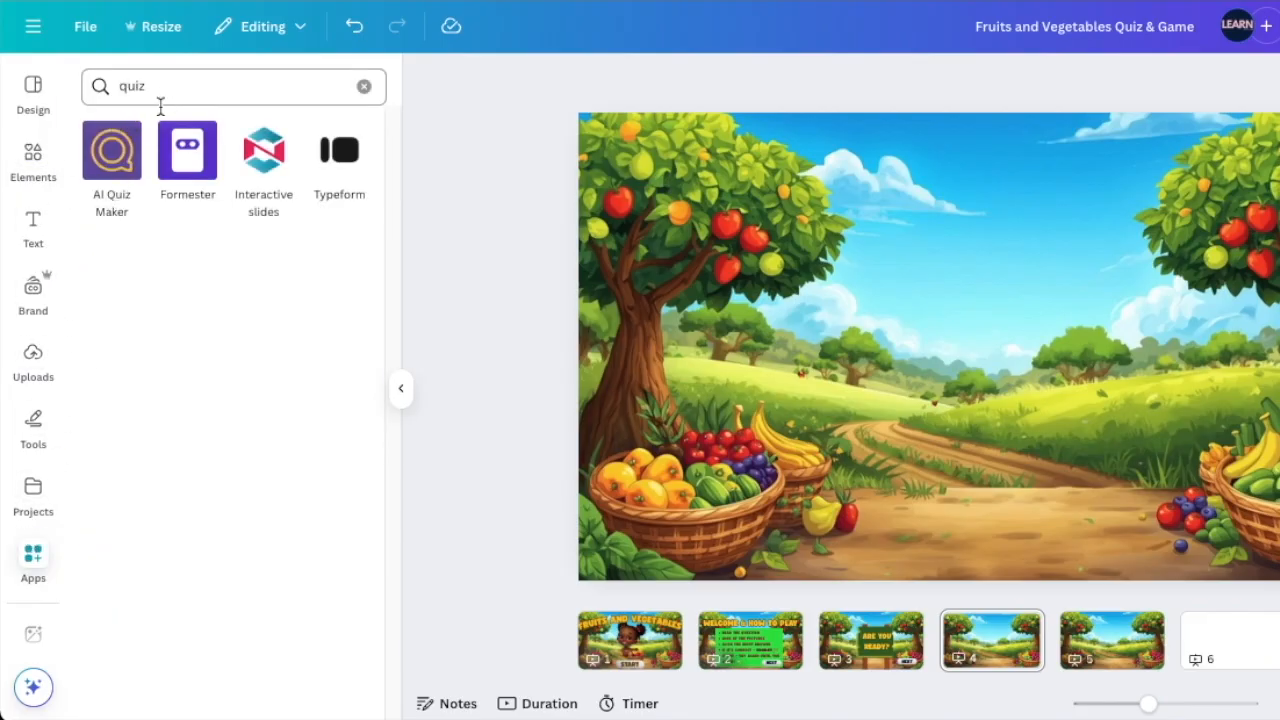
pyautogui.click(113, 175)
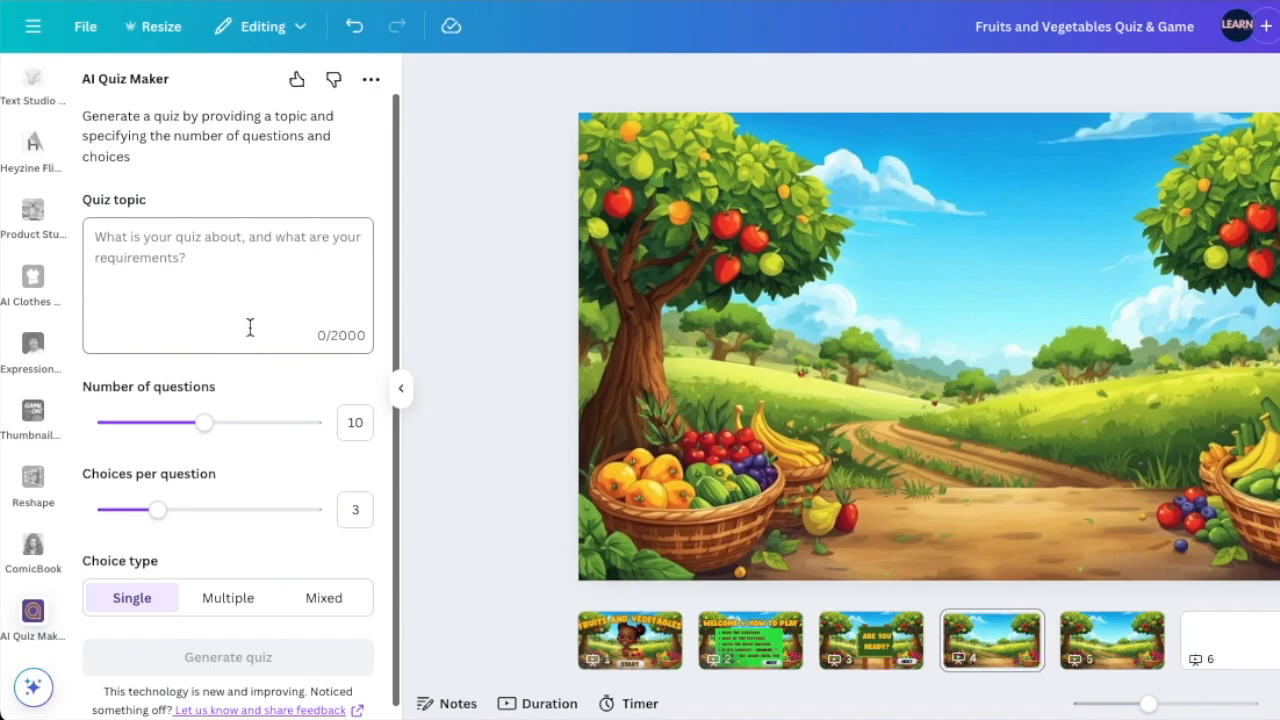
pyautogui.click(204, 270)
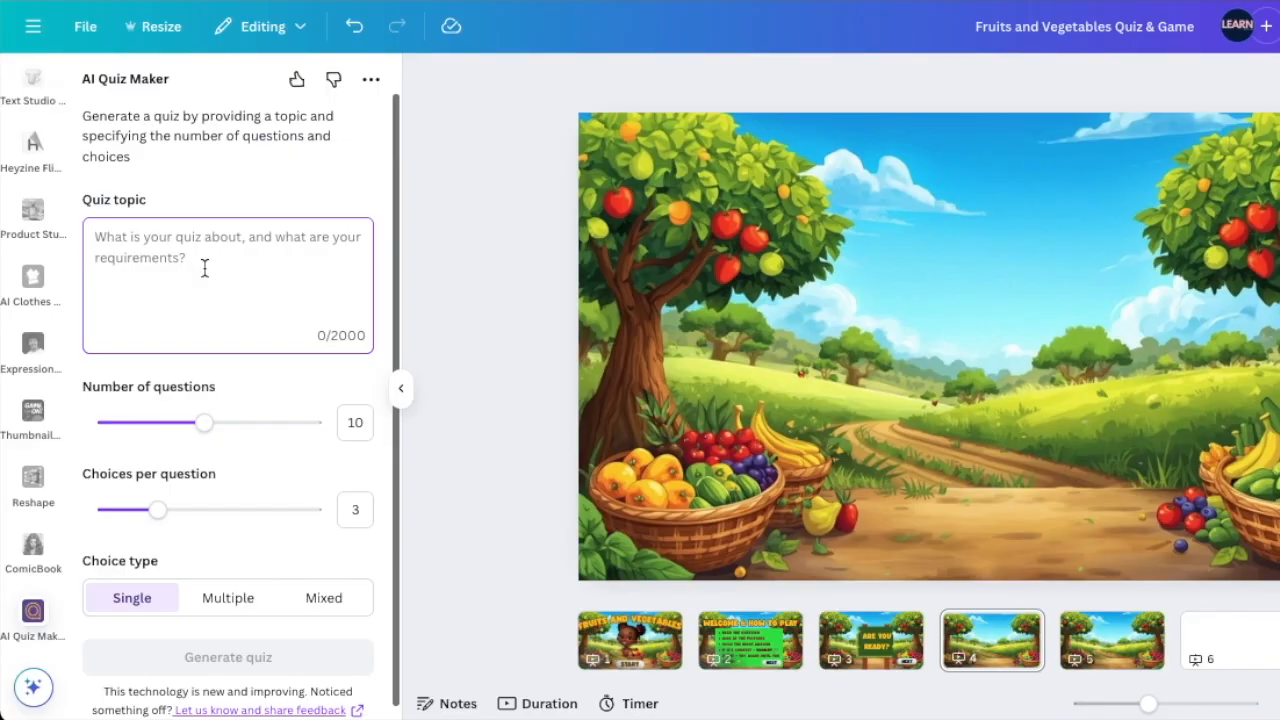
pyautogui.hotkey('ctrl', 'v')
pyautogui.moveTo(204, 423)
pyautogui.mouseDown()
pyautogui.moveTo(237, 423)
pyautogui.moveTo(205, 425)
pyautogui.mouseUp()
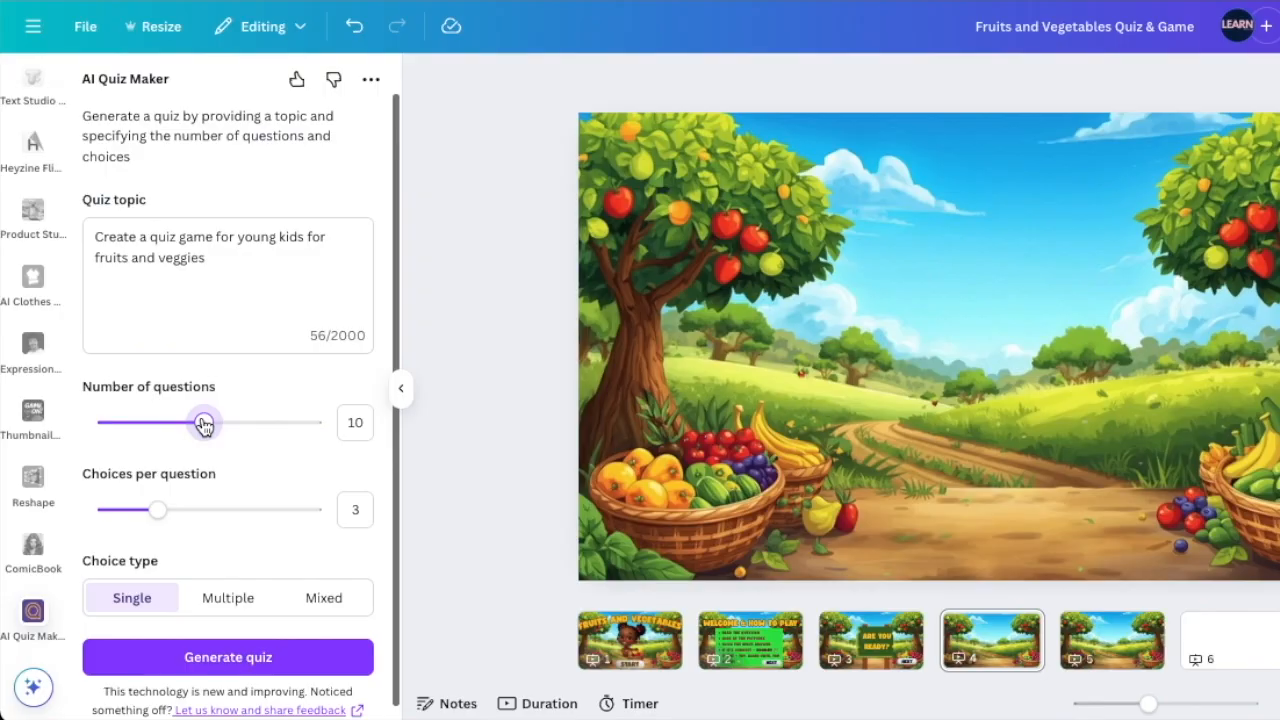
pyautogui.scroll(-1, 208, 458)
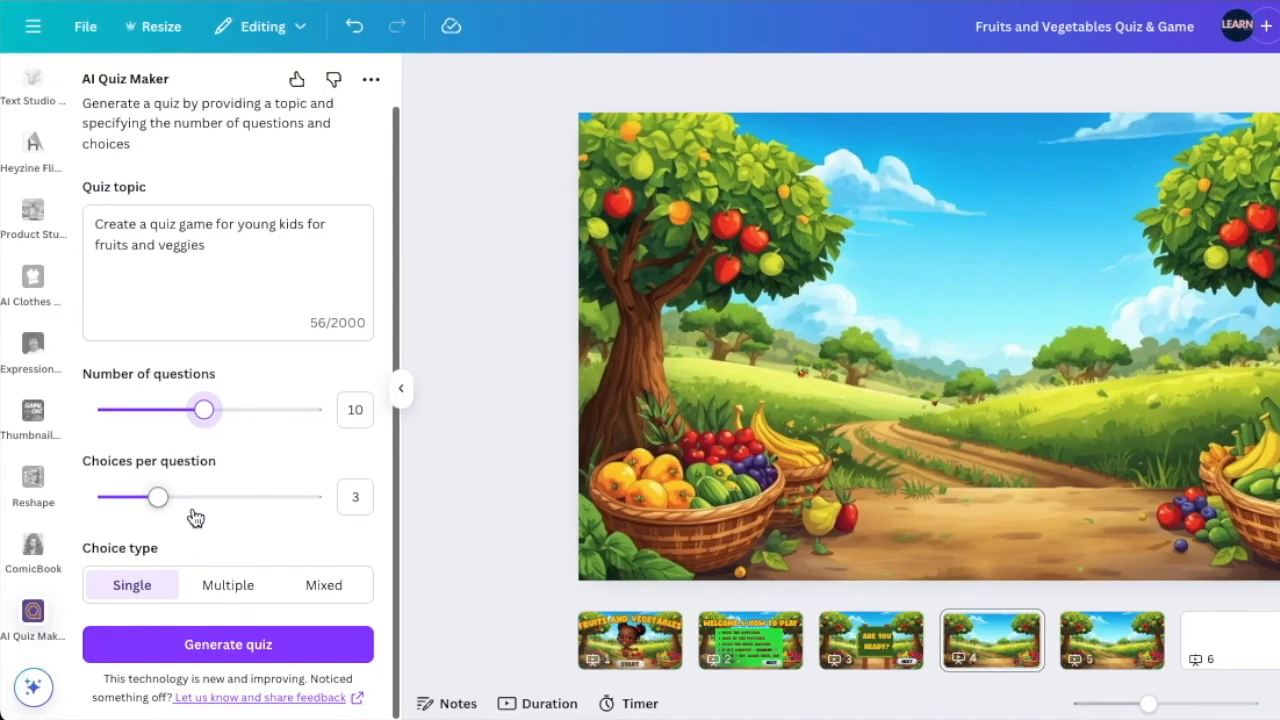
pyautogui.click(216, 646)
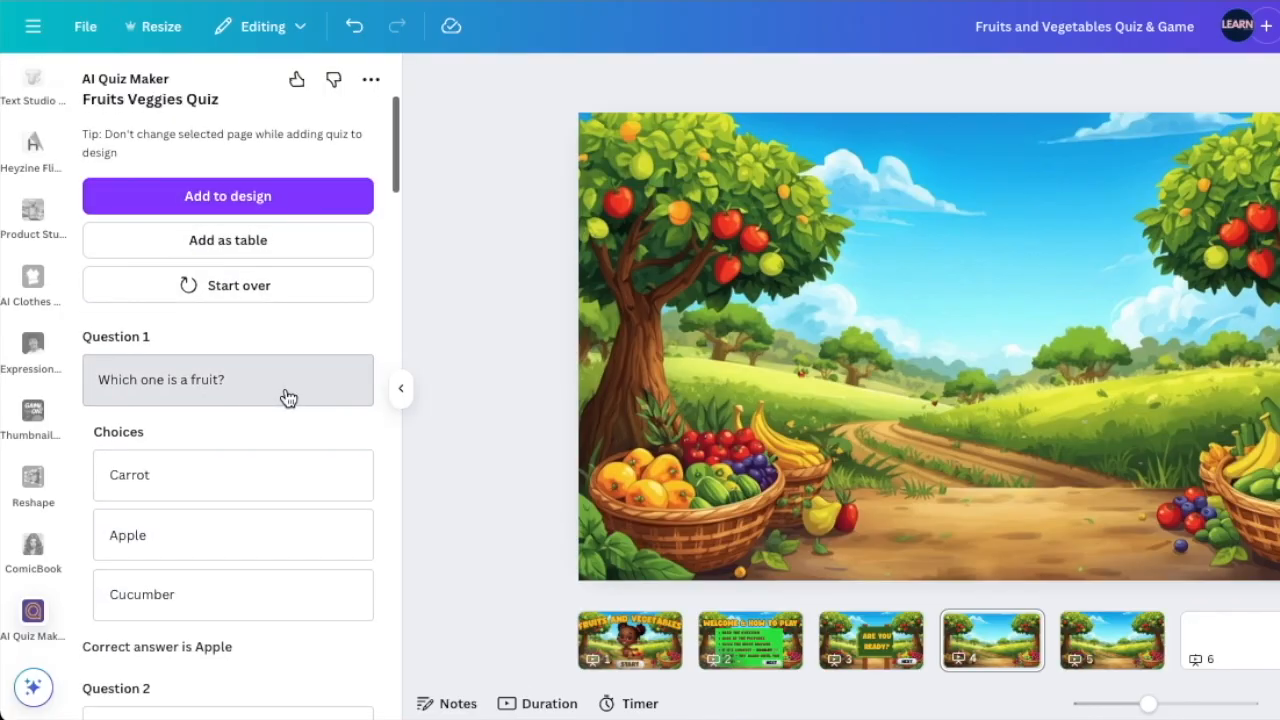
# Step: Add the generated Question 1 text, "Which one is a fruit?", to page 4
pyautogui.scroll(-3, 278, 405)
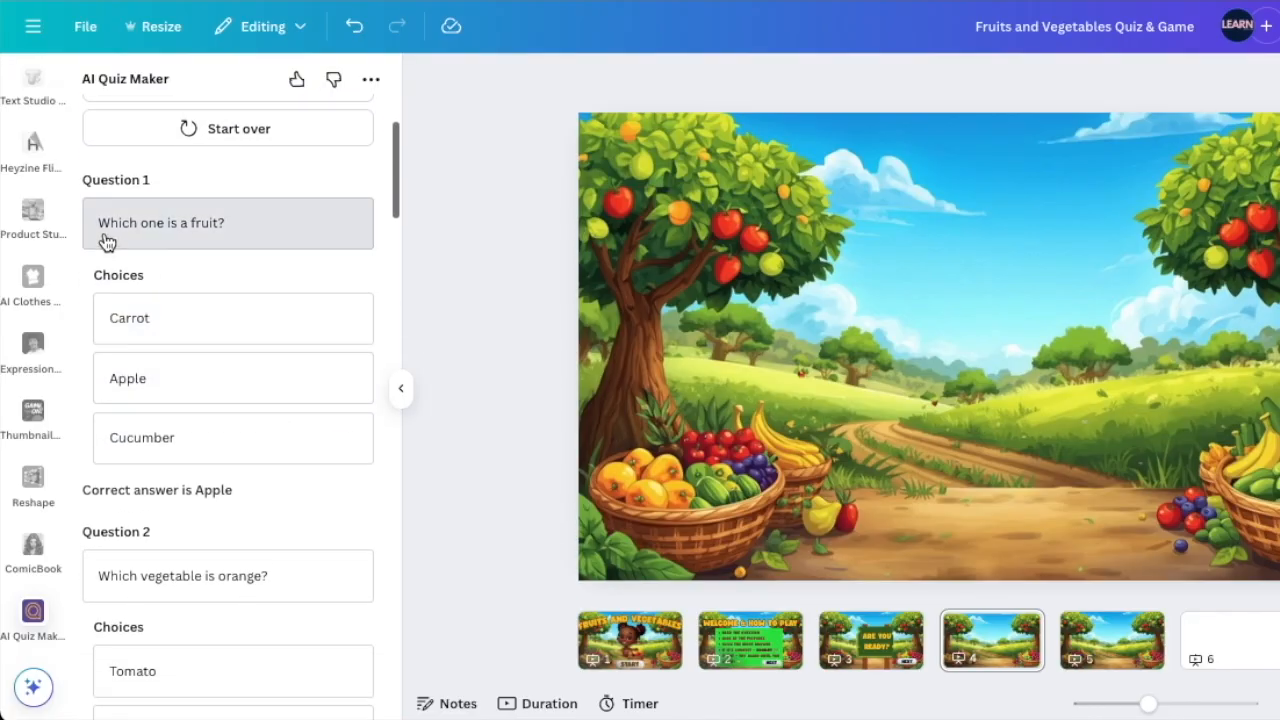
pyautogui.click(233, 240)
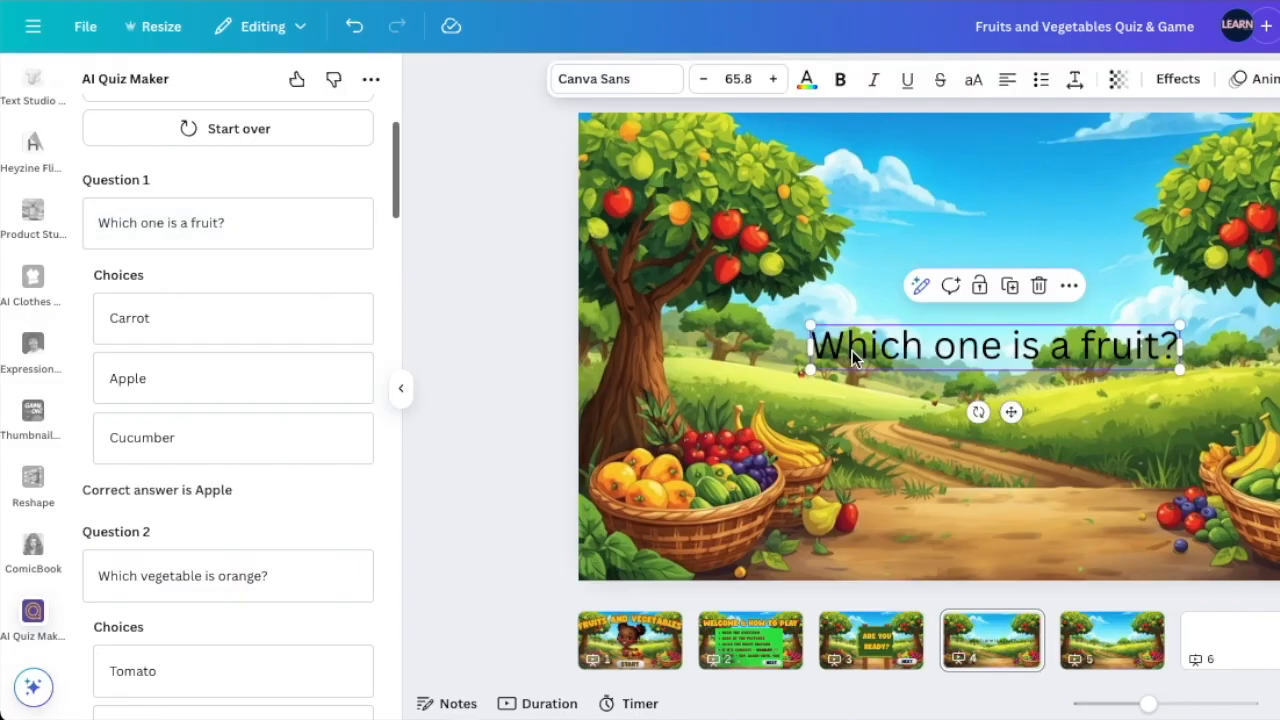
pyautogui.click(872, 505)
# Step: Add a rectangle to page 4, stretch it into a wide banner across the top, and slightly round its corners
pyautogui.press('r')
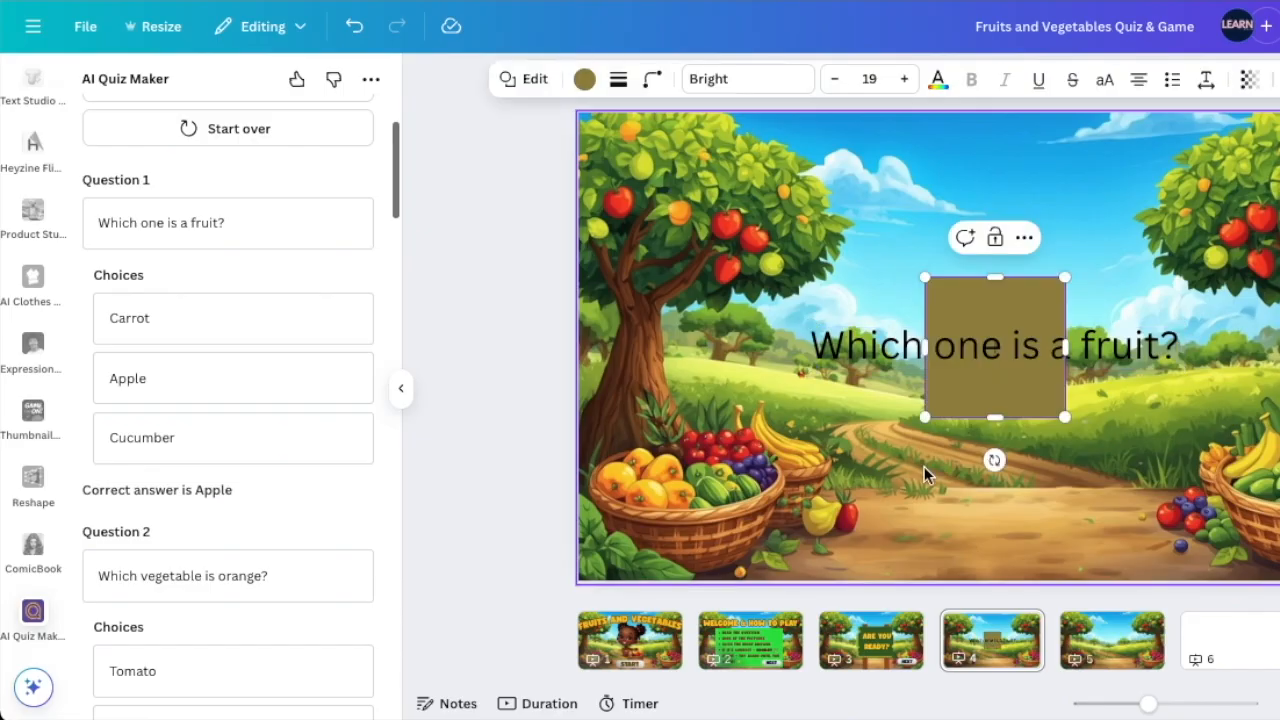
pyautogui.moveTo(992, 282); pyautogui.dragTo(994, 345)
pyautogui.moveTo(977, 400); pyautogui.dragTo(806, 263)
pyautogui.moveTo(1148, 252); pyautogui.dragTo(1276, 250)
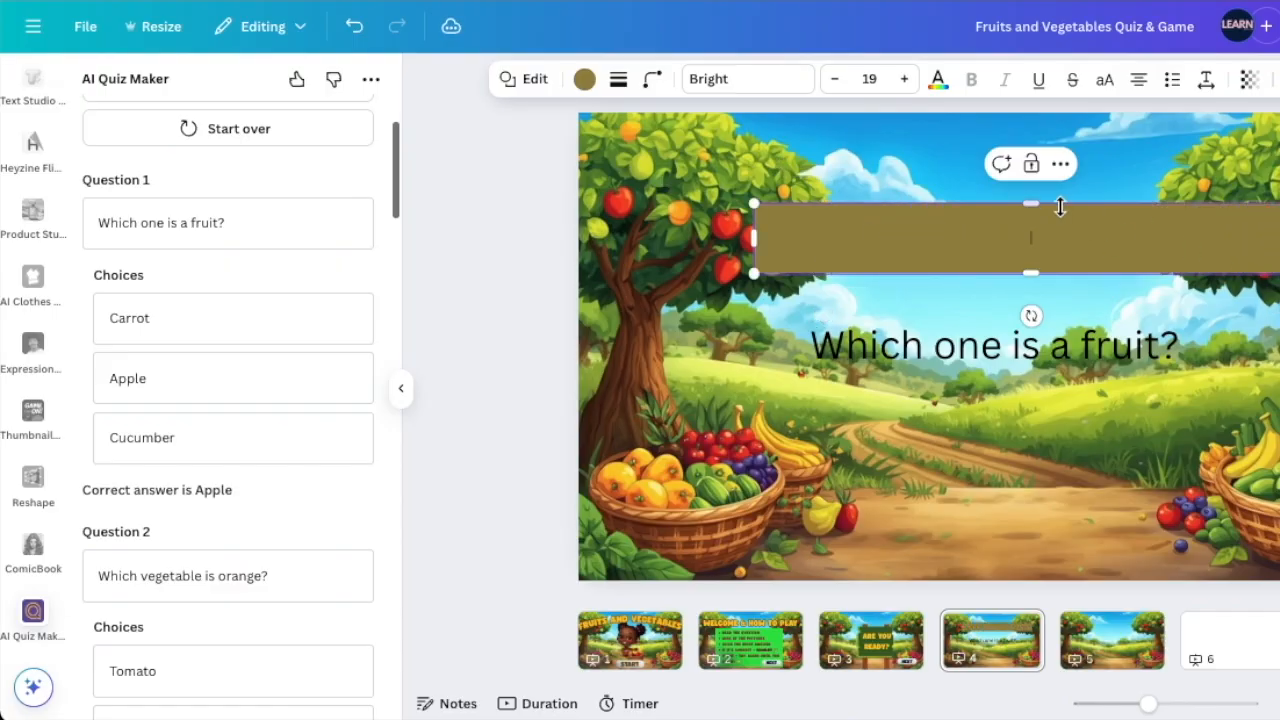
pyautogui.moveTo(1034, 203); pyautogui.dragTo(1031, 130)
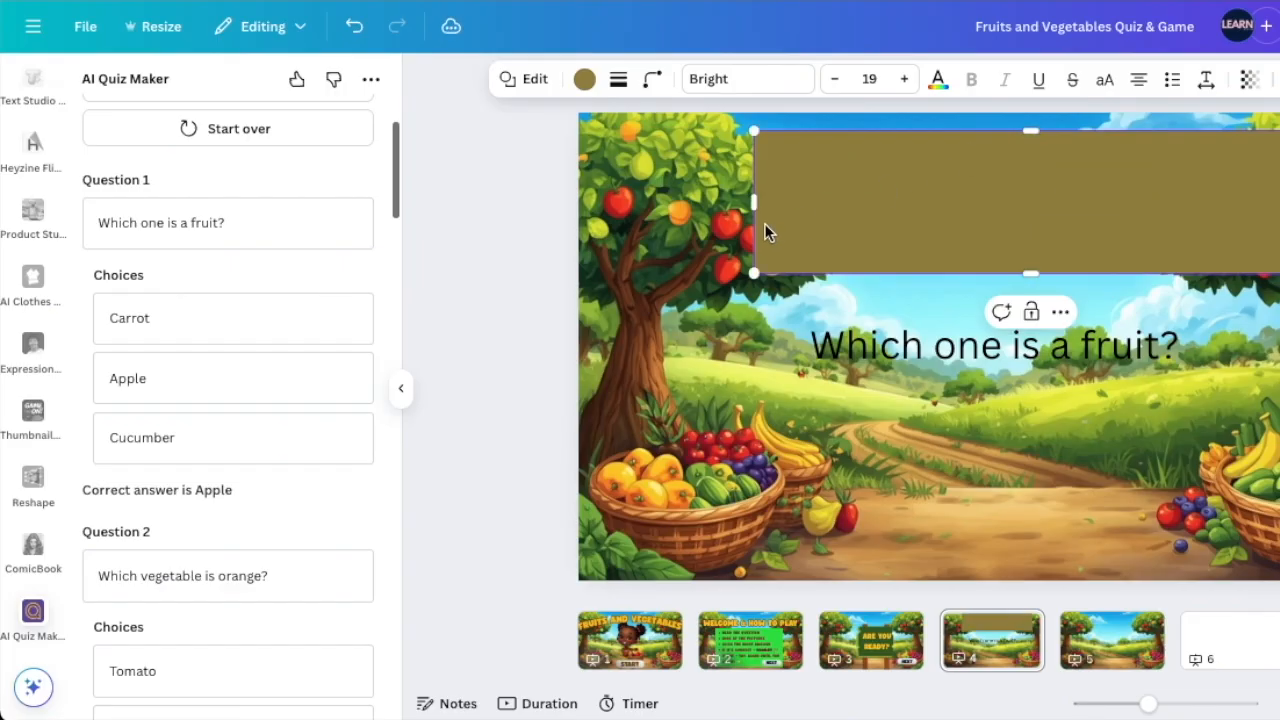
pyautogui.moveTo(755, 203); pyautogui.dragTo(677, 203)
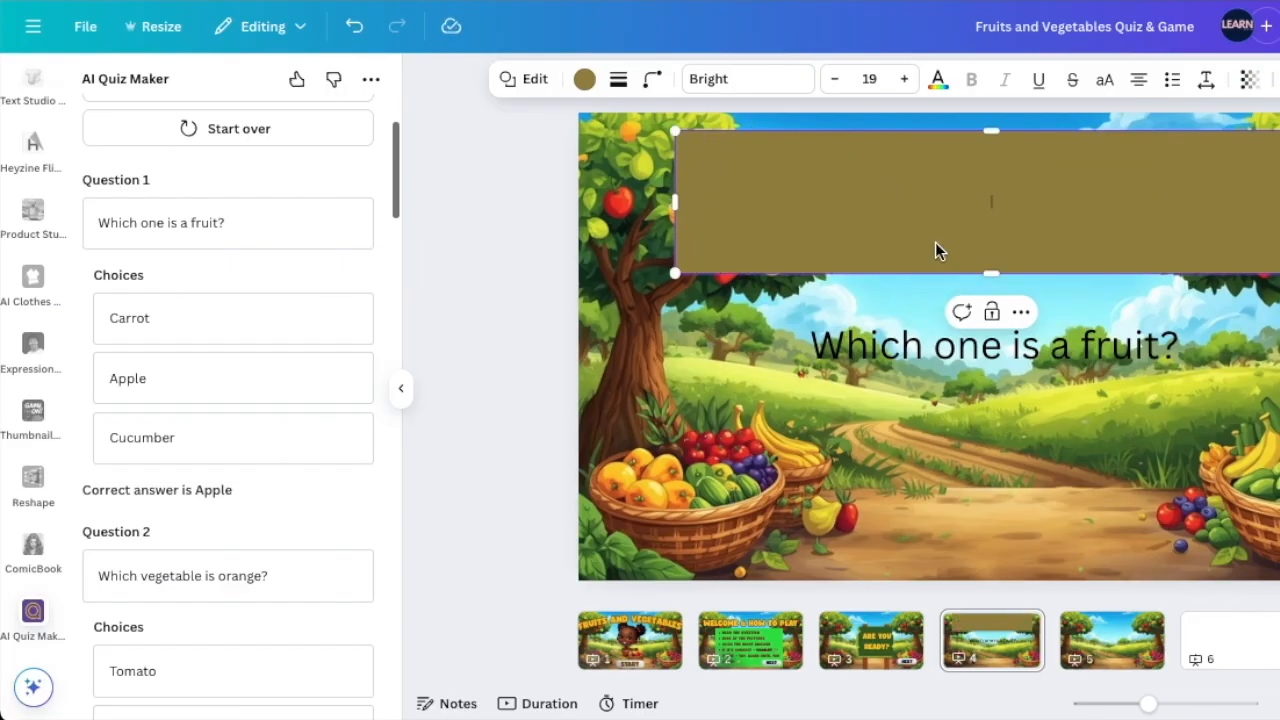
pyautogui.moveTo(900, 205); pyautogui.dragTo(894, 199)
pyautogui.click(652, 79)
pyautogui.moveTo(551, 154); pyautogui.dragTo(577, 154)
# Step: Duplicate the banner, colour the copy white, and offset it up and to the left so the original forms a shadow
pyautogui.hotkey('ctrl', 'd')
pyautogui.click(585, 79)
pyautogui.click(226, 298)
pyautogui.moveTo(778, 232); pyautogui.dragTo(760, 214)
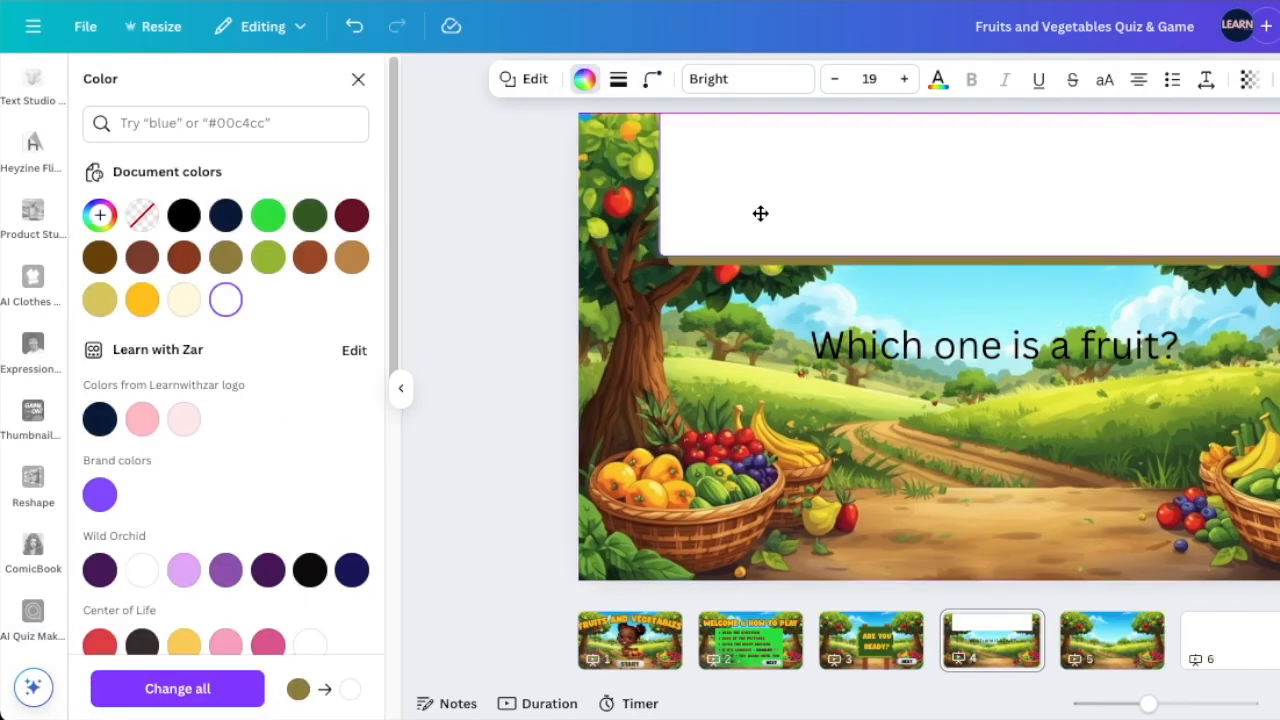
# Step: Place the question text on the white banner, bring it to the front, and enlarge it to size 108
pyautogui.moveTo(900, 344); pyautogui.dragTo(891, 321)
pyautogui.moveTo(590, 322); pyautogui.dragTo(573, 185)
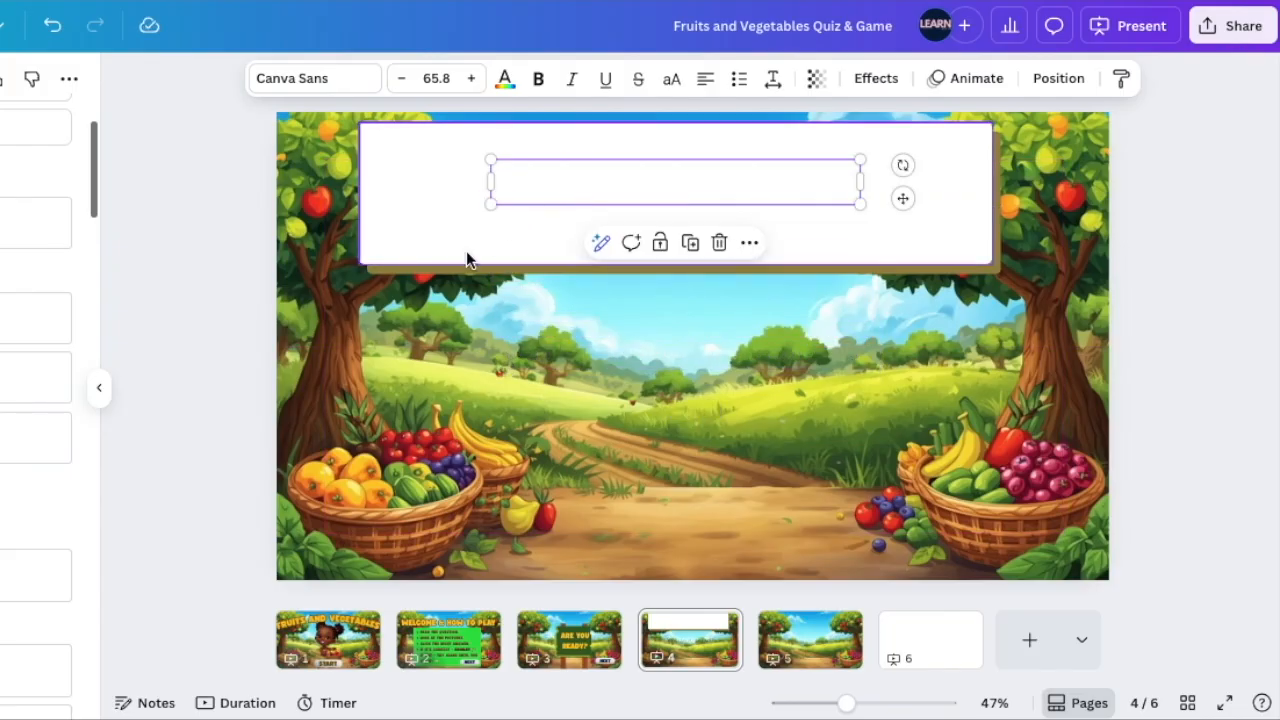
pyautogui.click(749, 243)
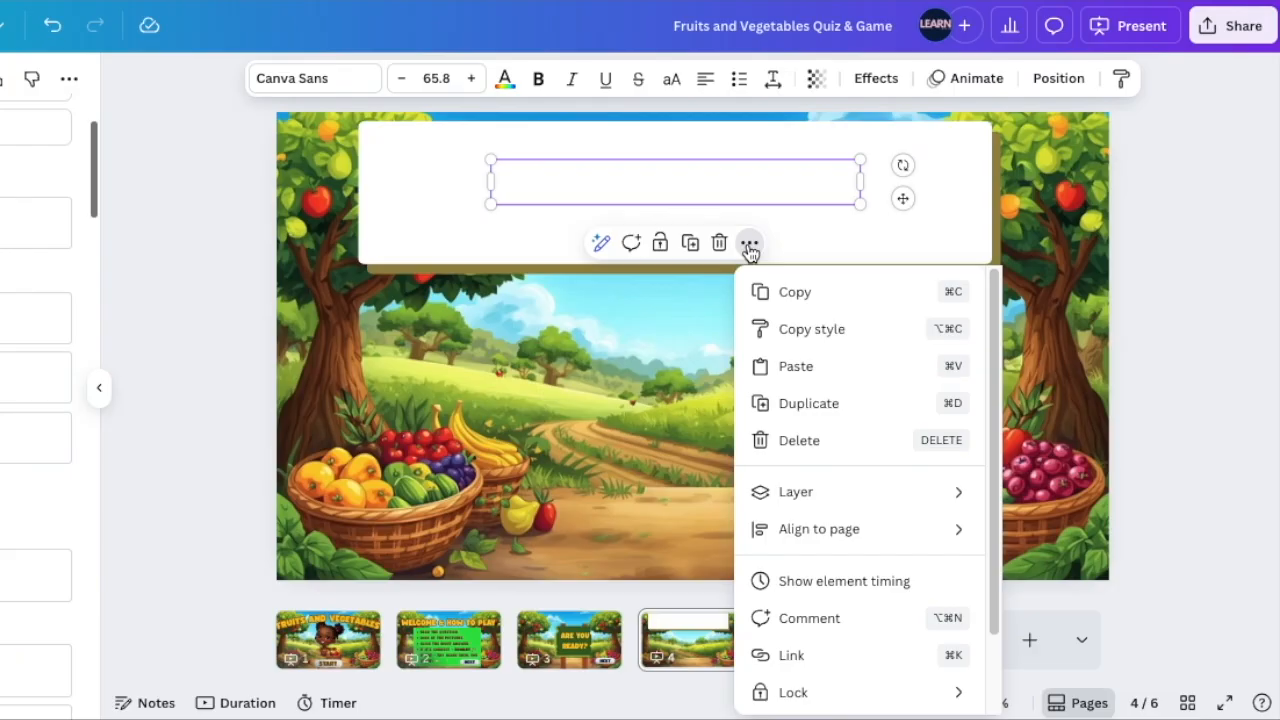
pyautogui.moveTo(829, 491)
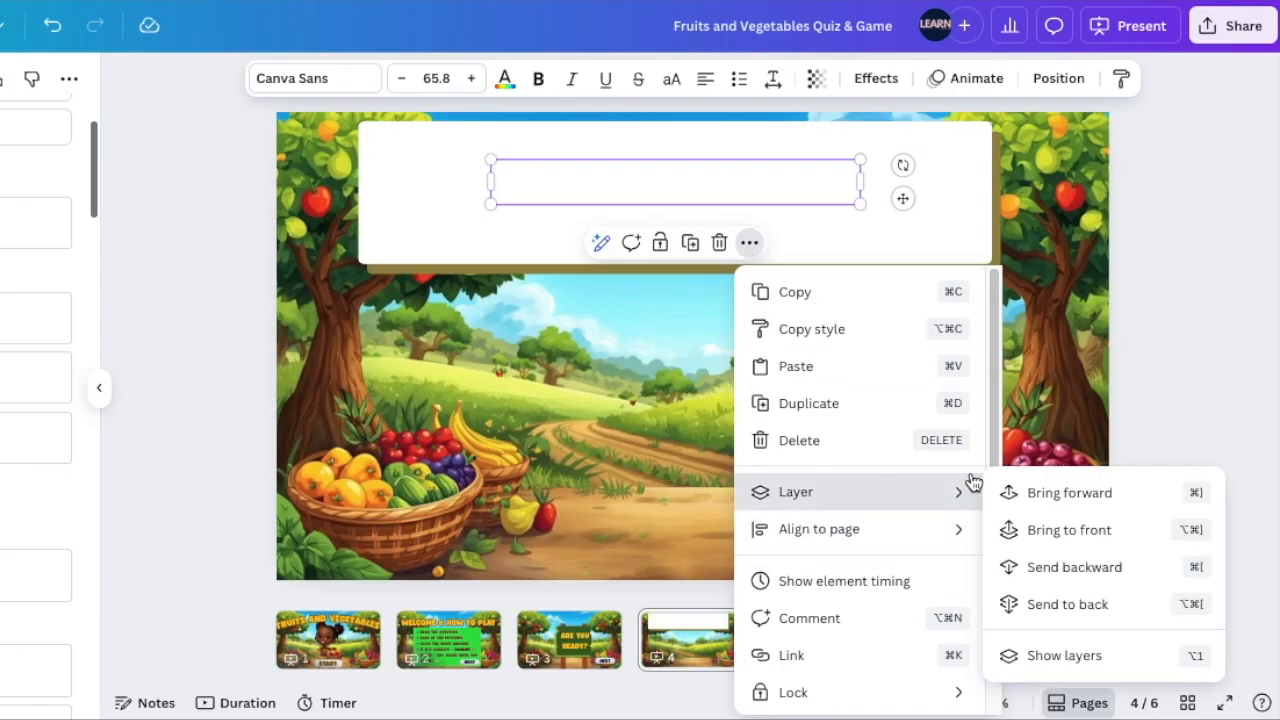
pyautogui.click(1085, 537)
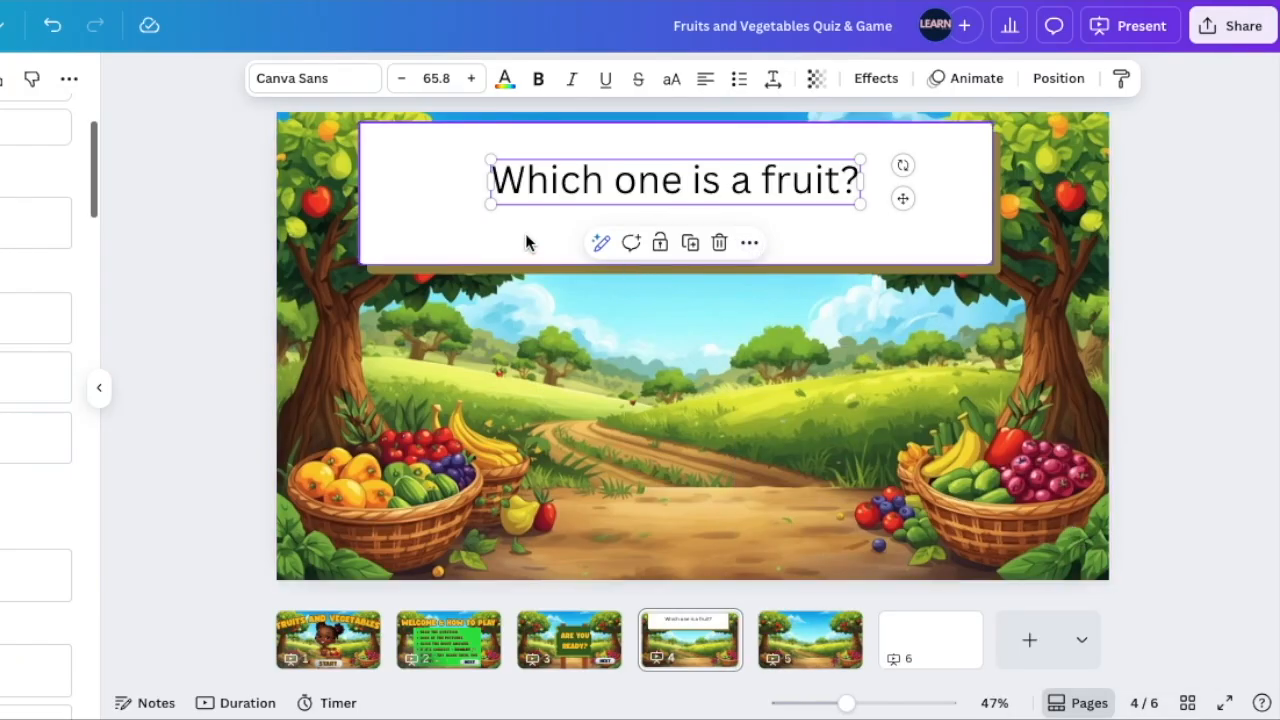
pyautogui.moveTo(491, 206); pyautogui.dragTo(377, 260)
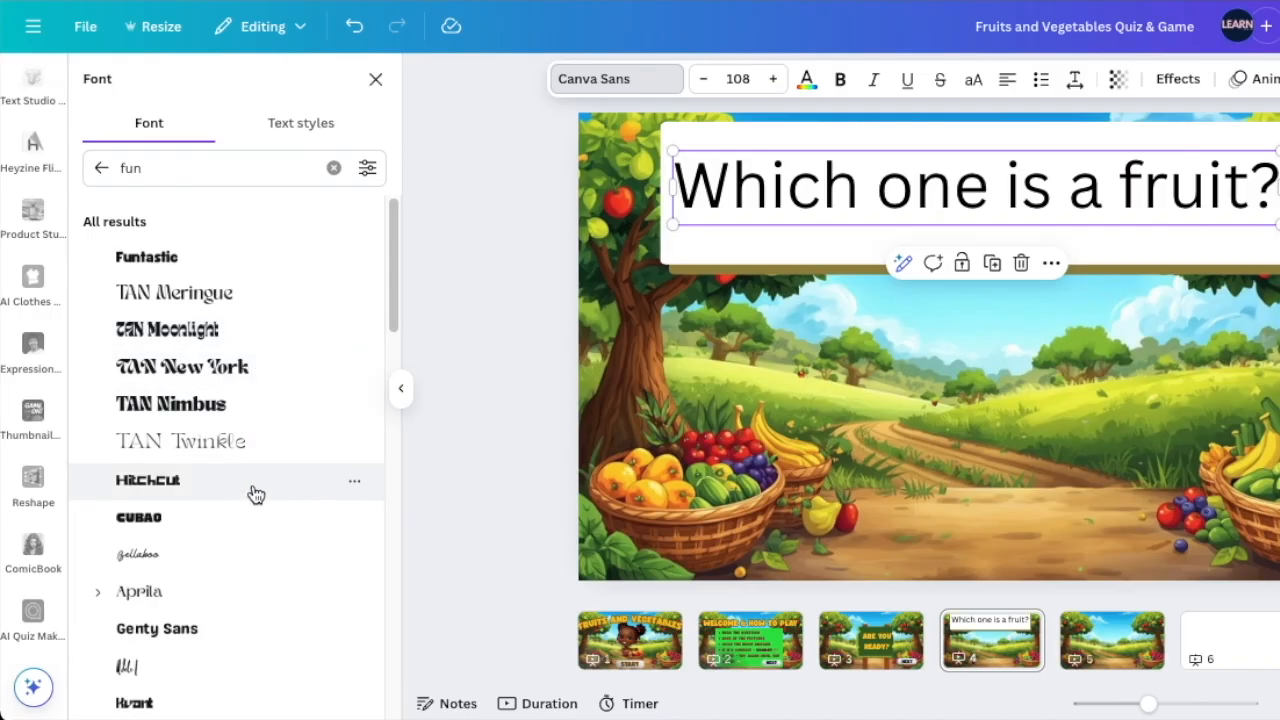
# Step: Set the question text's font to More Sugar from the fonts found for "fun"
pyautogui.scroll(-5, 256, 494)
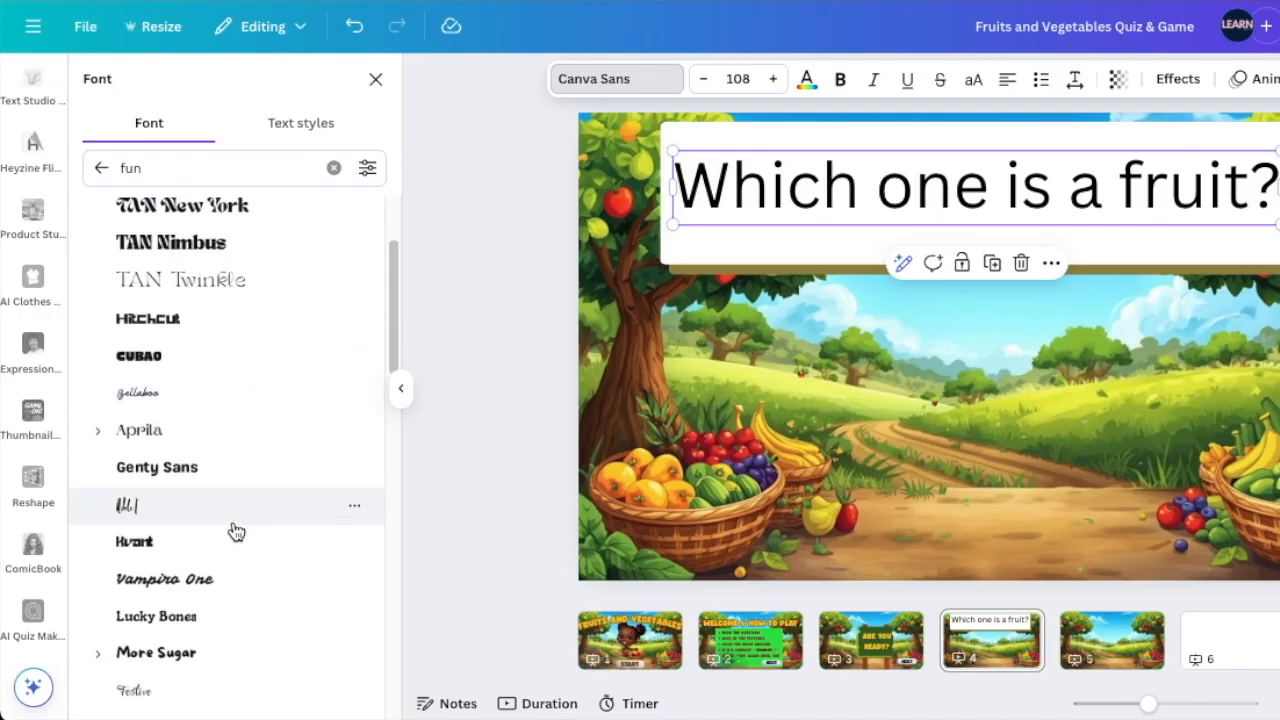
pyautogui.click(189, 474)
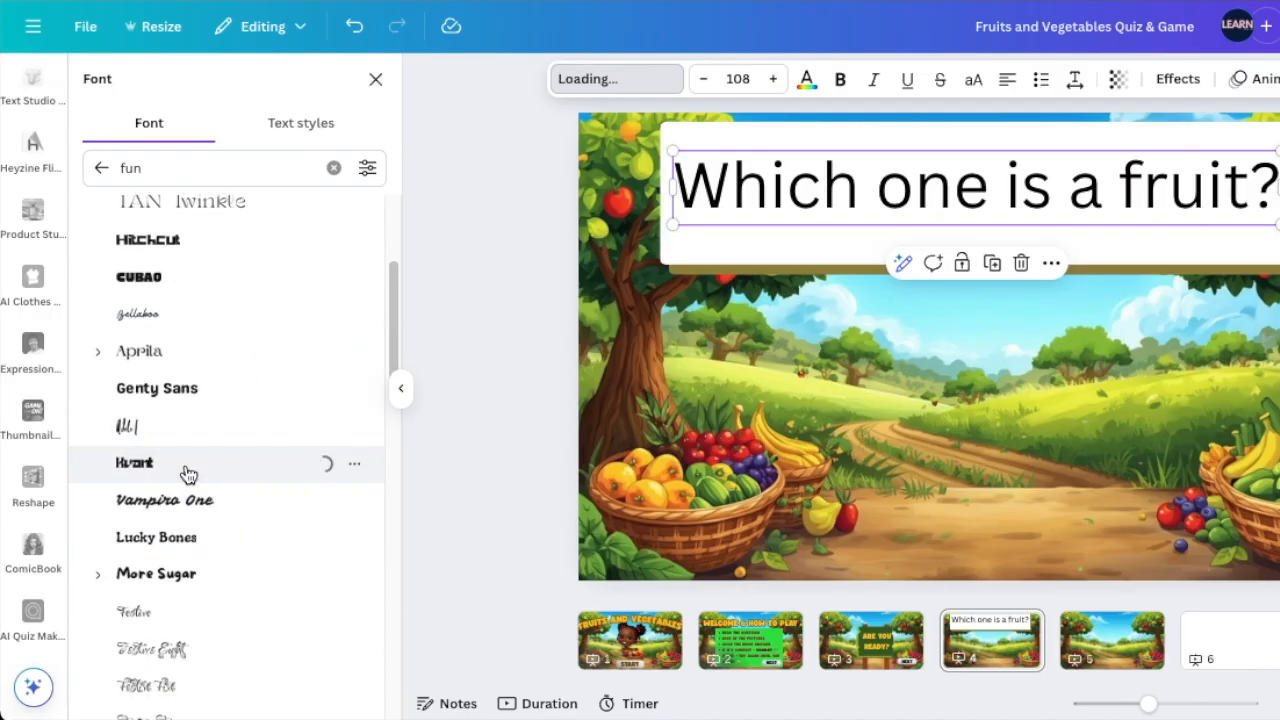
pyautogui.scroll(-2, 187, 490)
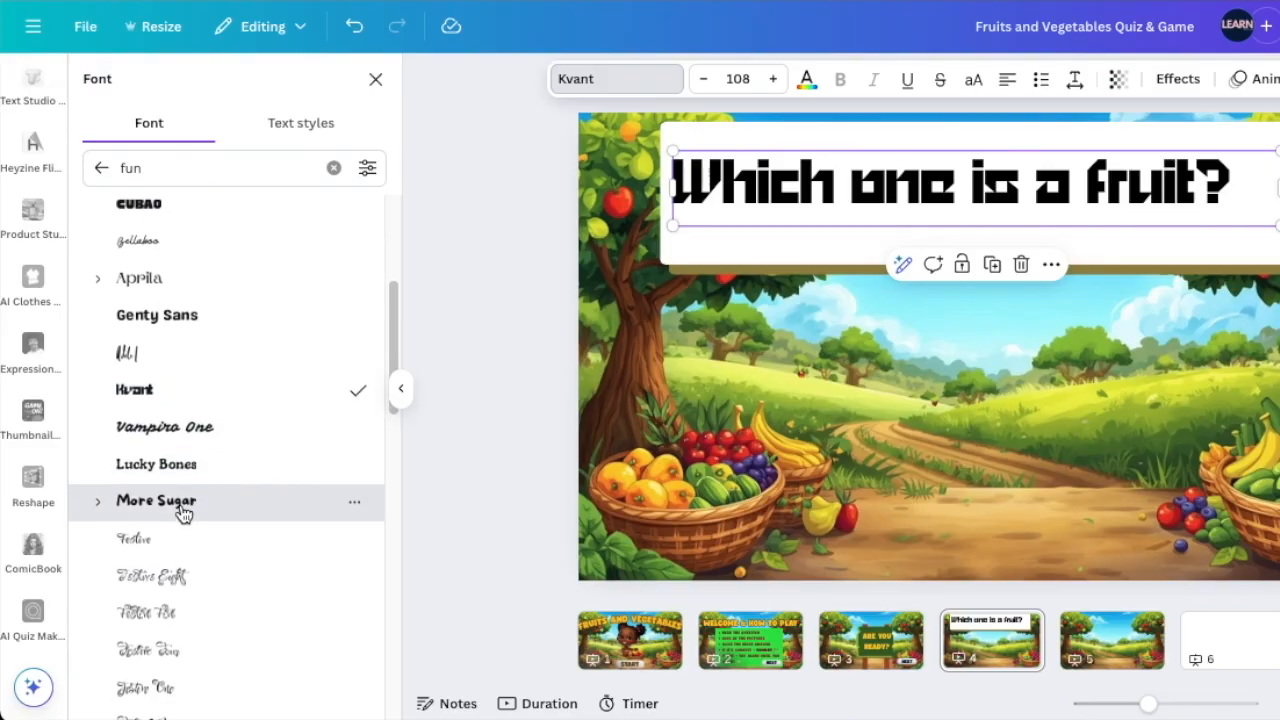
pyautogui.click(182, 508)
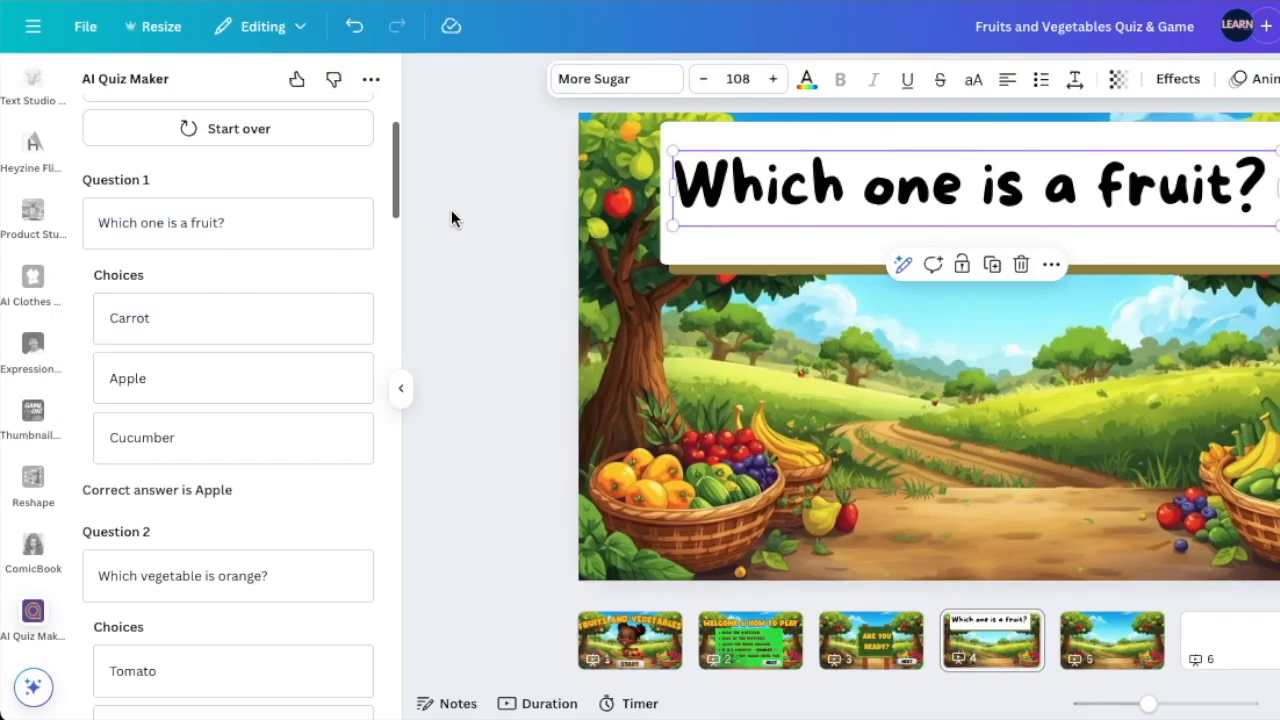
# Step: Set the question text's colour to custom orange #FF6300
pyautogui.click(807, 80)
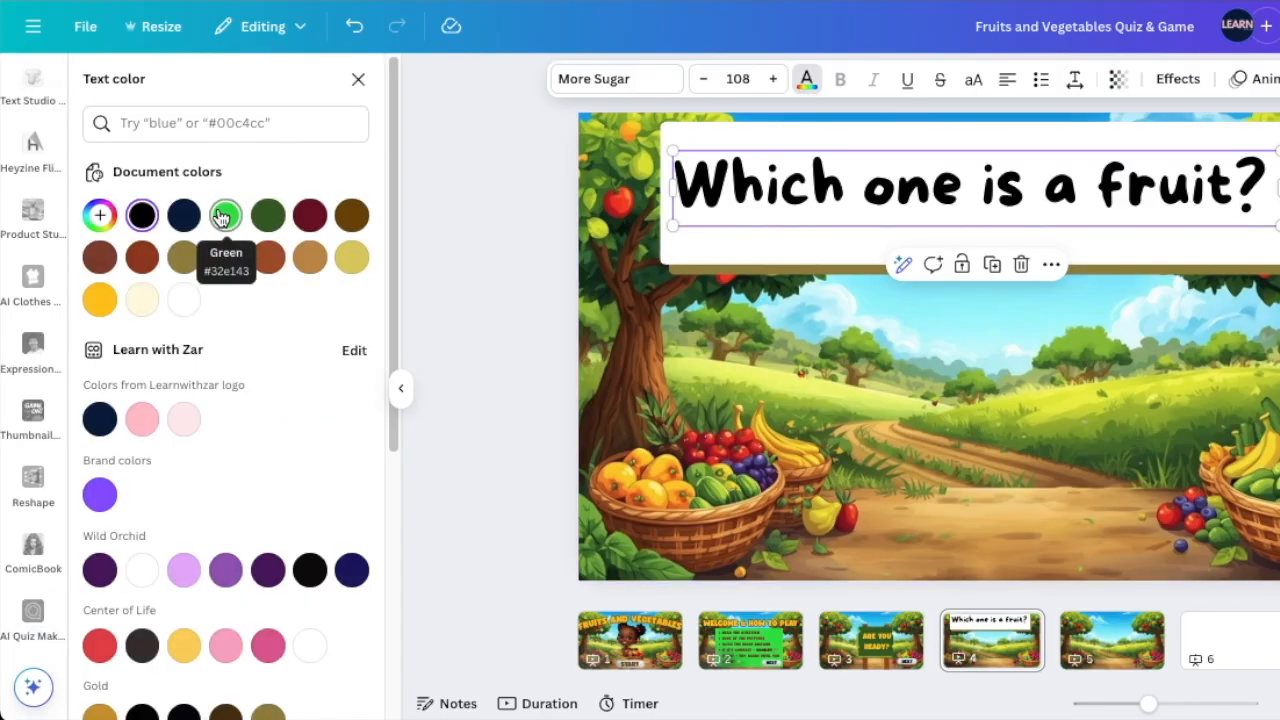
pyautogui.click(99, 217)
pyautogui.moveTo(103, 377); pyautogui.dragTo(415, 248)
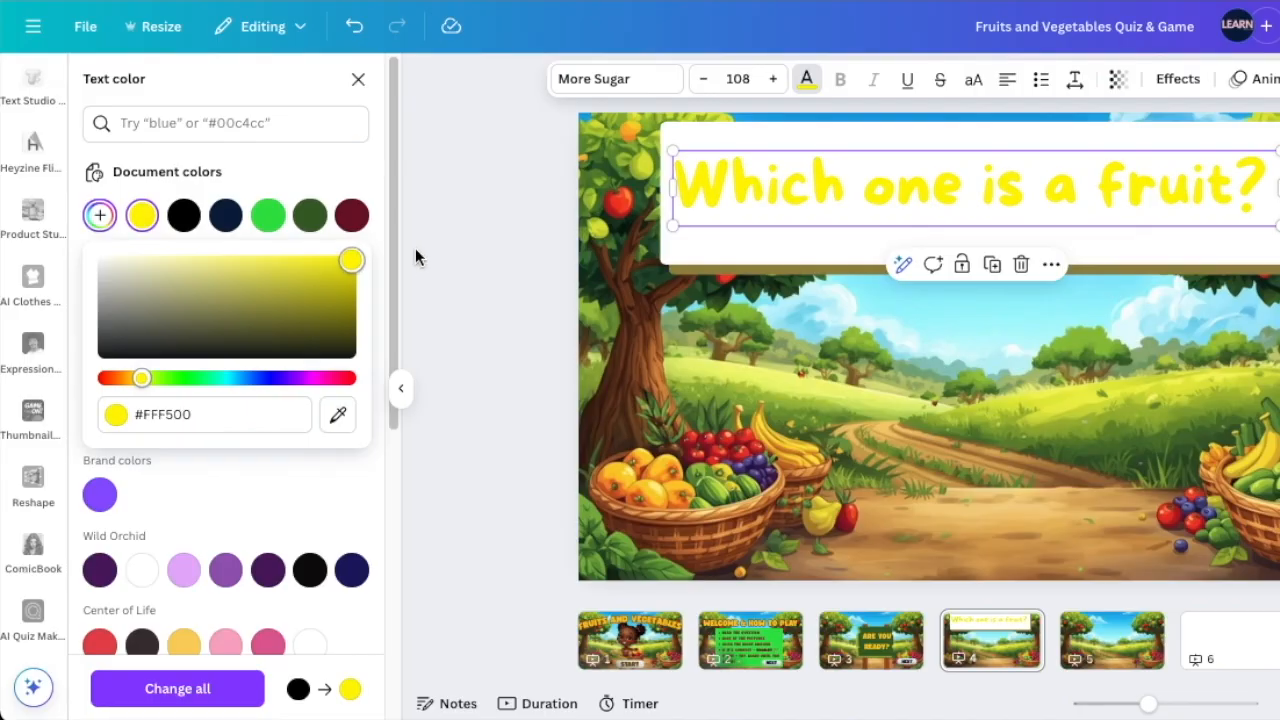
pyautogui.moveTo(141, 383); pyautogui.dragTo(118, 376)
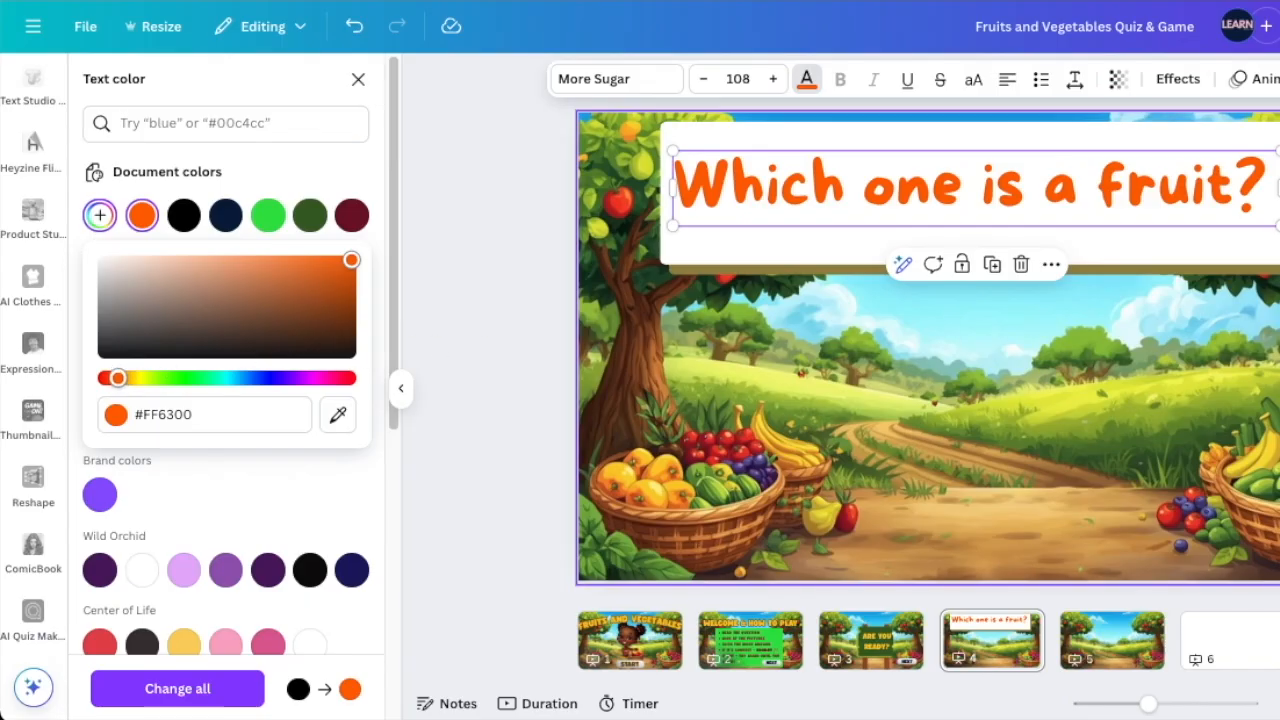
# Step: Recolour the shadow rectangle behind the white banner with the same orange as the question text
pyautogui.click(702, 248)
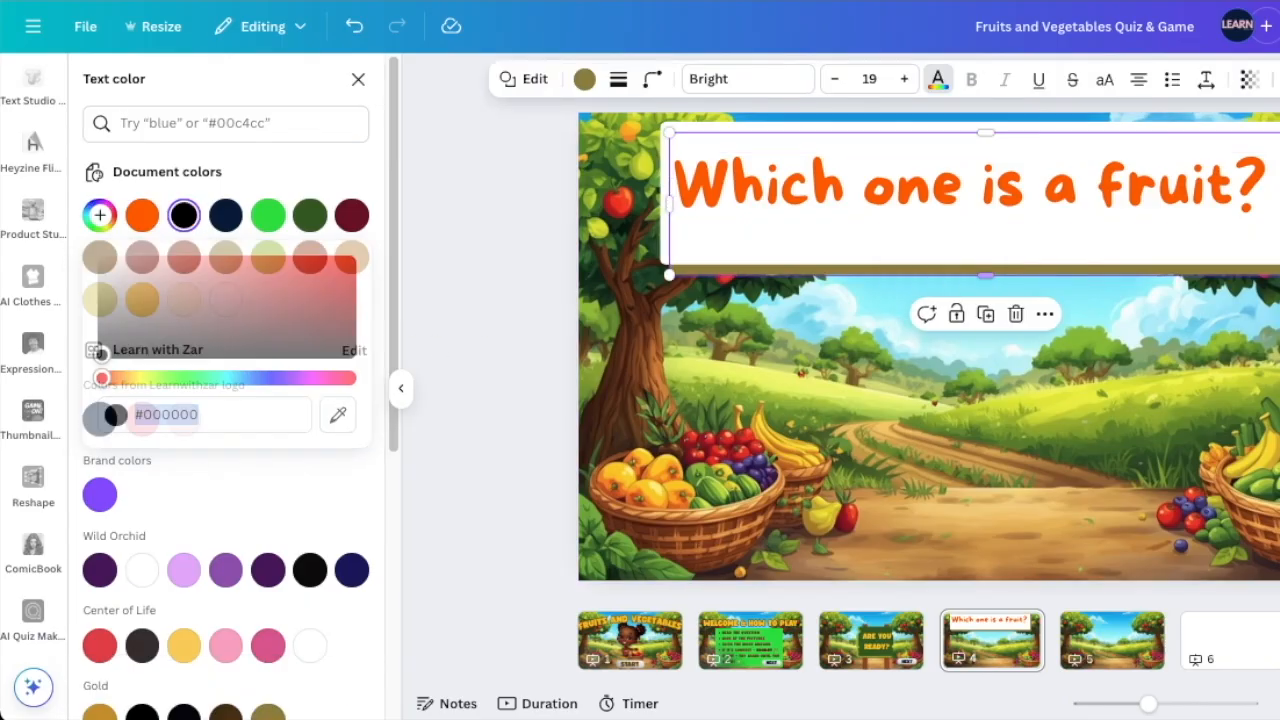
pyautogui.click(142, 215)
pyautogui.click(735, 450)
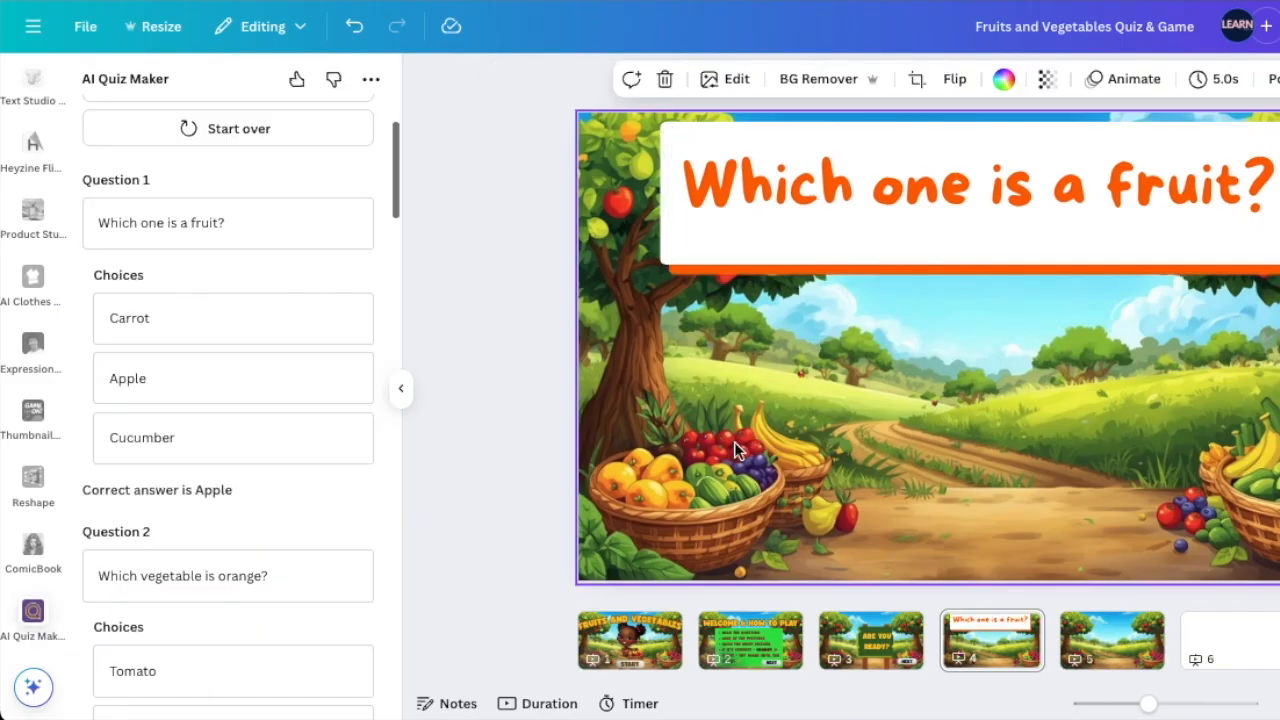
# Step: Add a large circle below the question banner, over the left side of the page 4 scene
pyautogui.press('c')
pyautogui.moveTo(922, 422); pyautogui.dragTo(773, 482)
pyautogui.moveTo(931, 449); pyautogui.dragTo(716, 459)
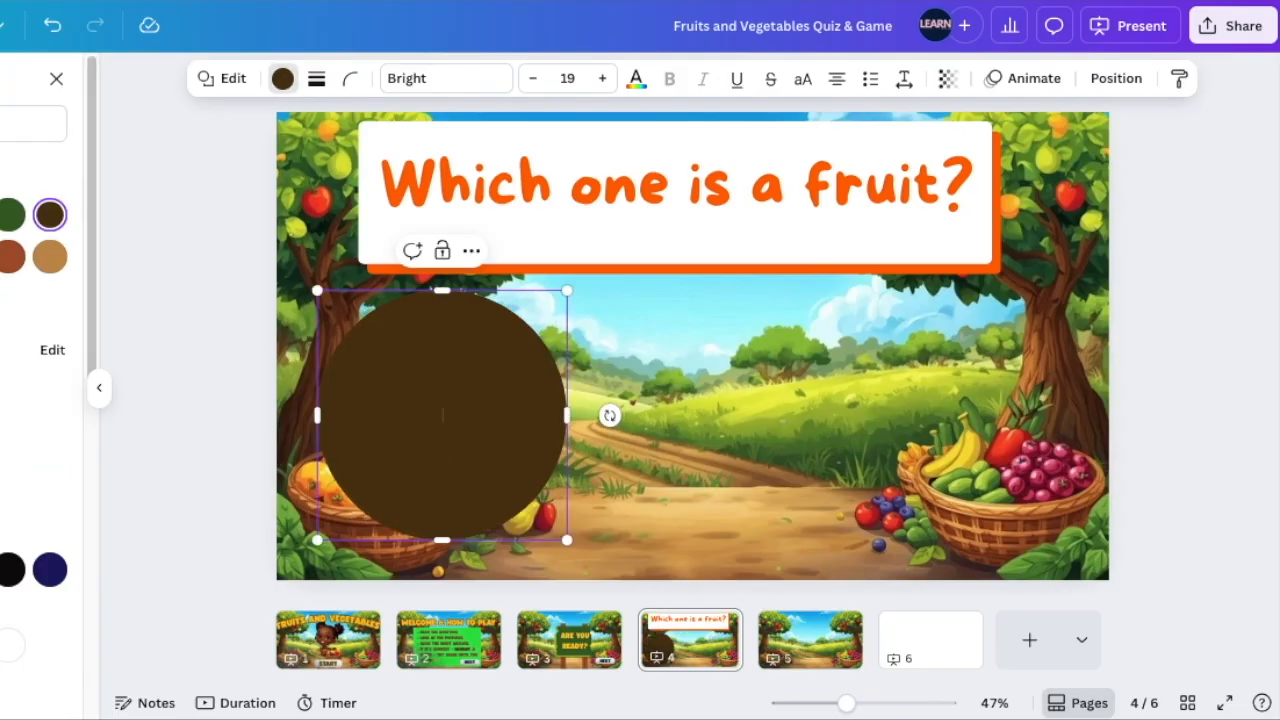
pyautogui.click(674, 445)
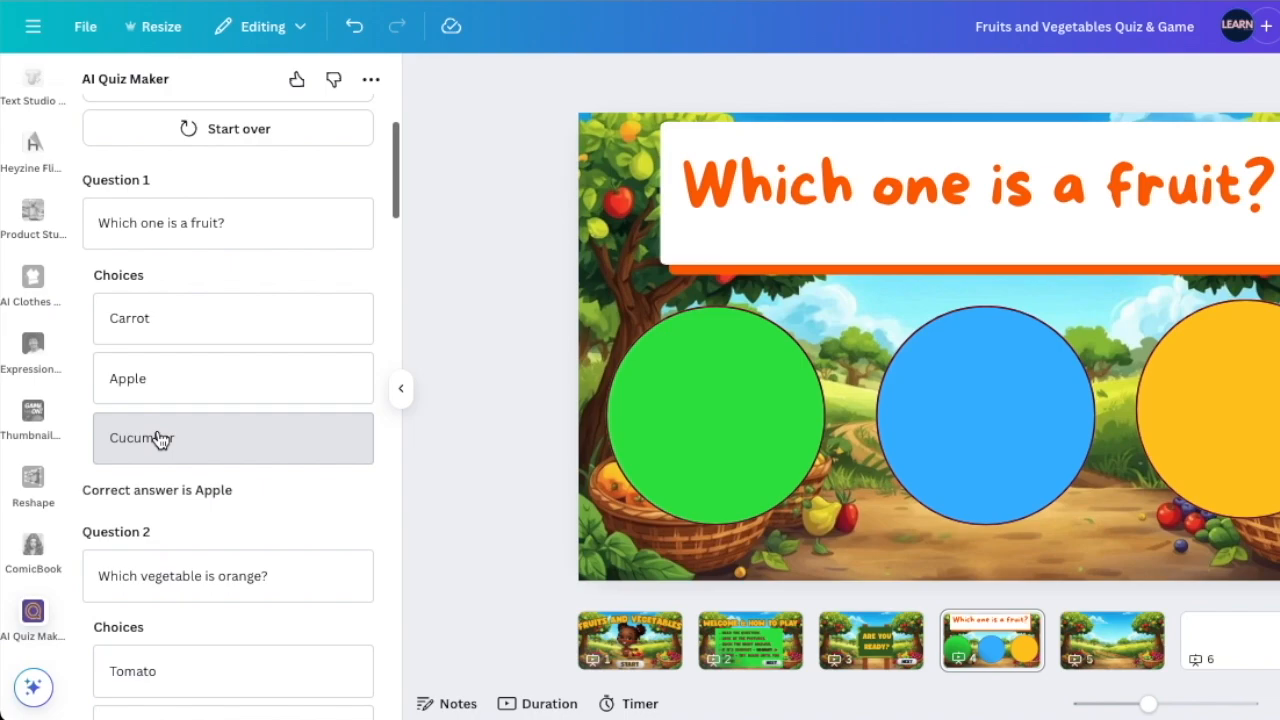
# Step: Search the graphics elements for "3d carrot" and add the glossy orange carrot with green leaves to page 4
pyautogui.scroll(5, 45, 168)
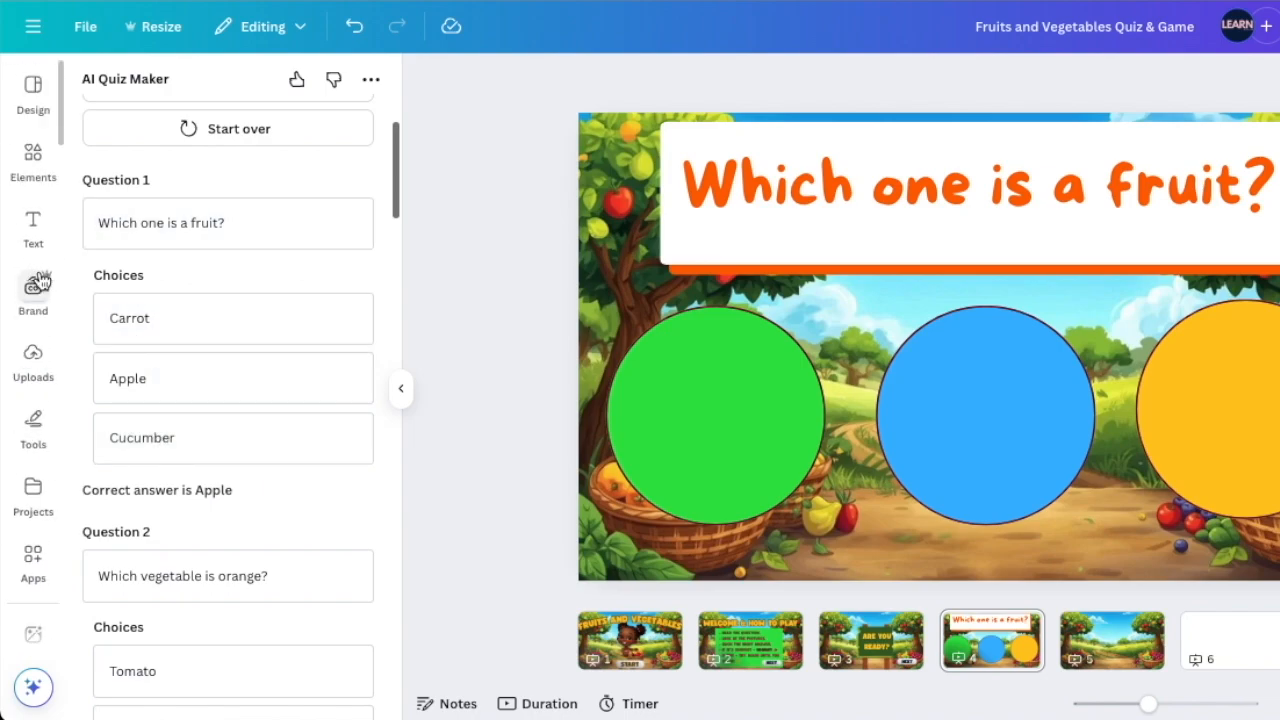
pyautogui.click(36, 172)
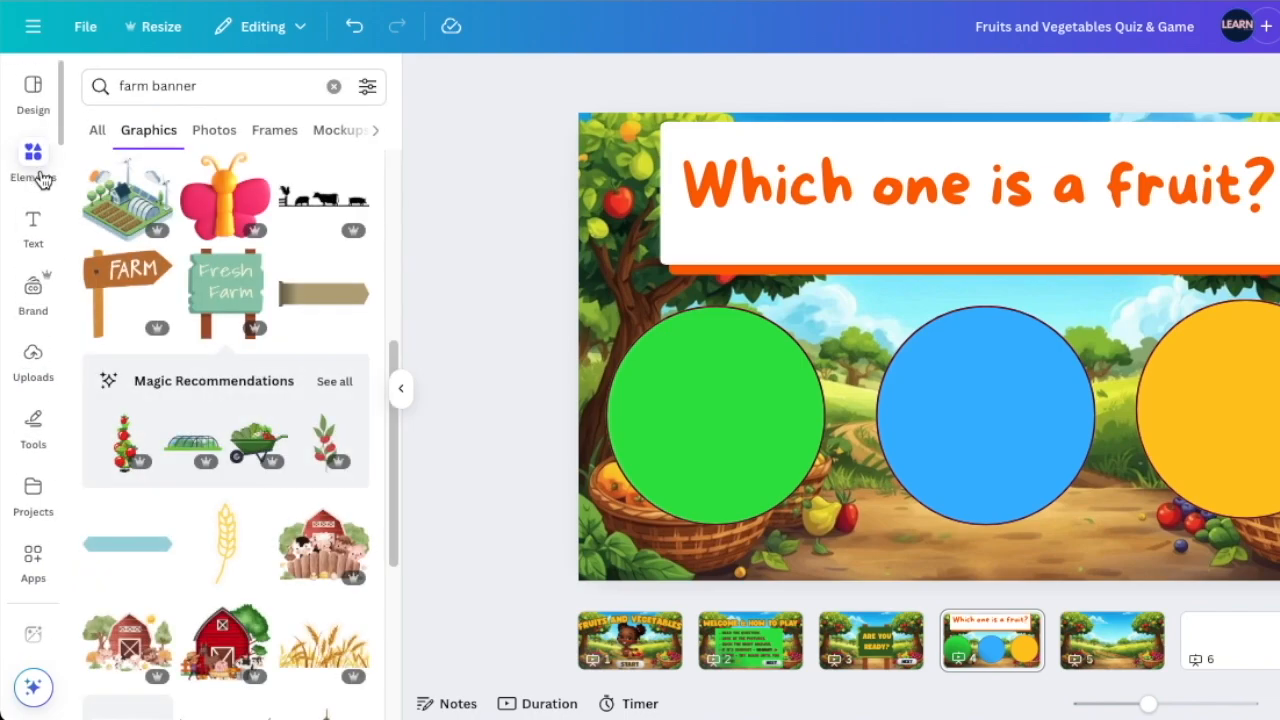
pyautogui.click(217, 90)
pyautogui.write('carrot')
pyautogui.press('Return')
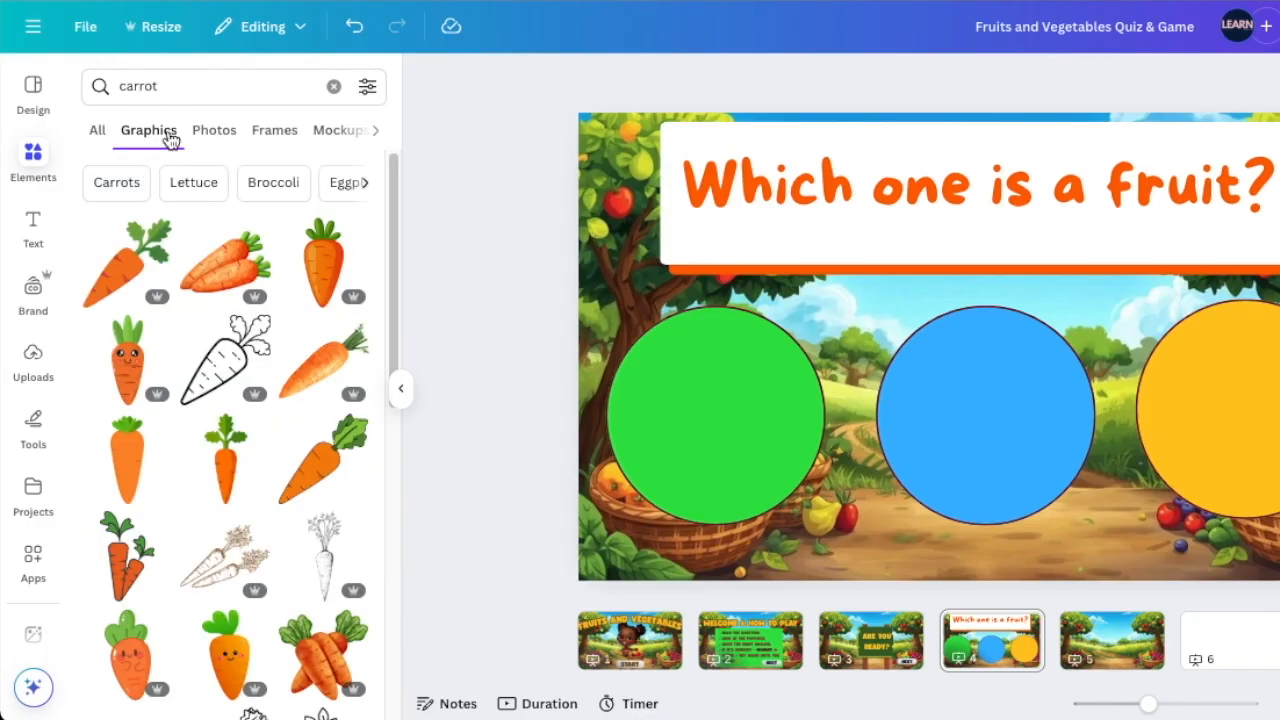
pyautogui.click(115, 88)
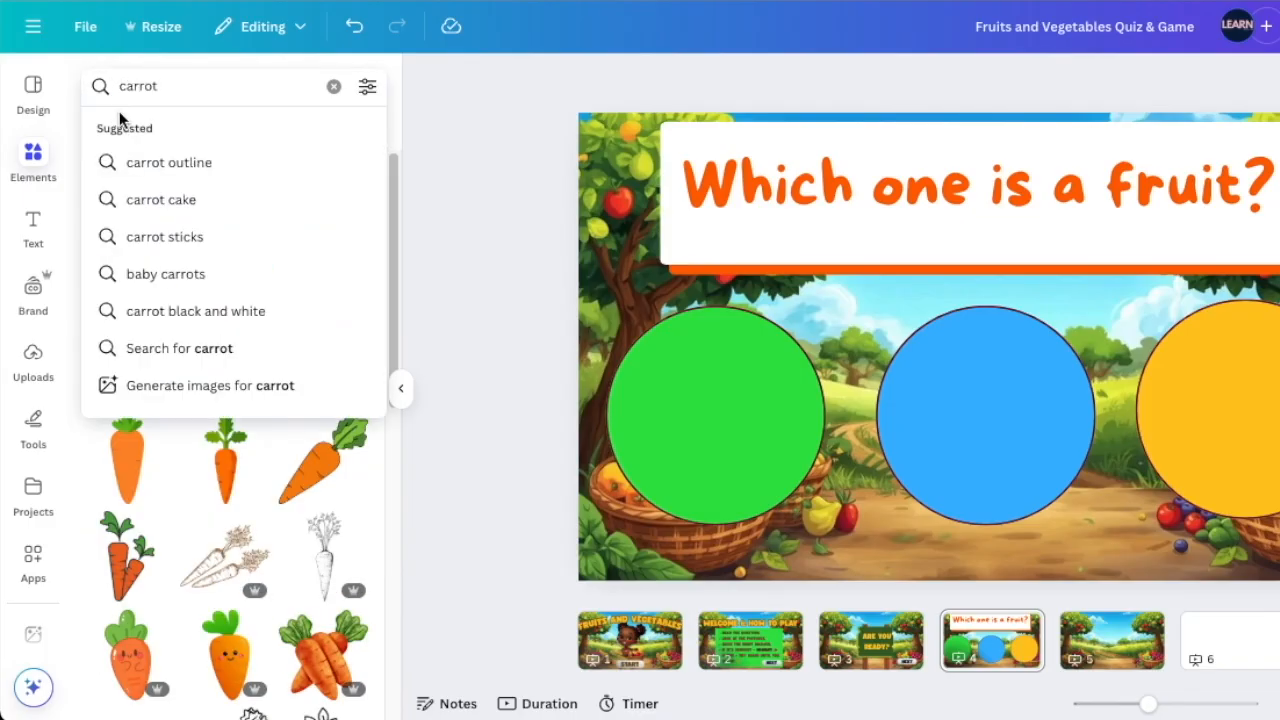
pyautogui.press('Return')
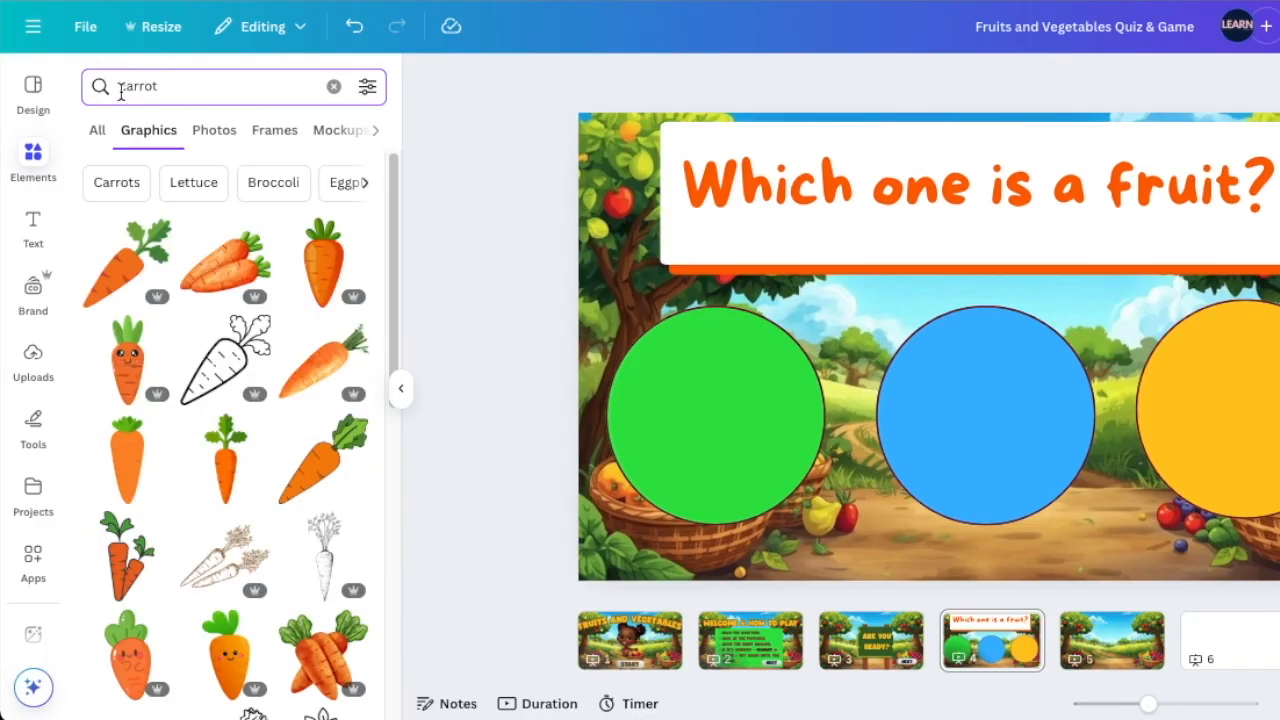
pyautogui.click(120, 88)
pyautogui.write('3d')
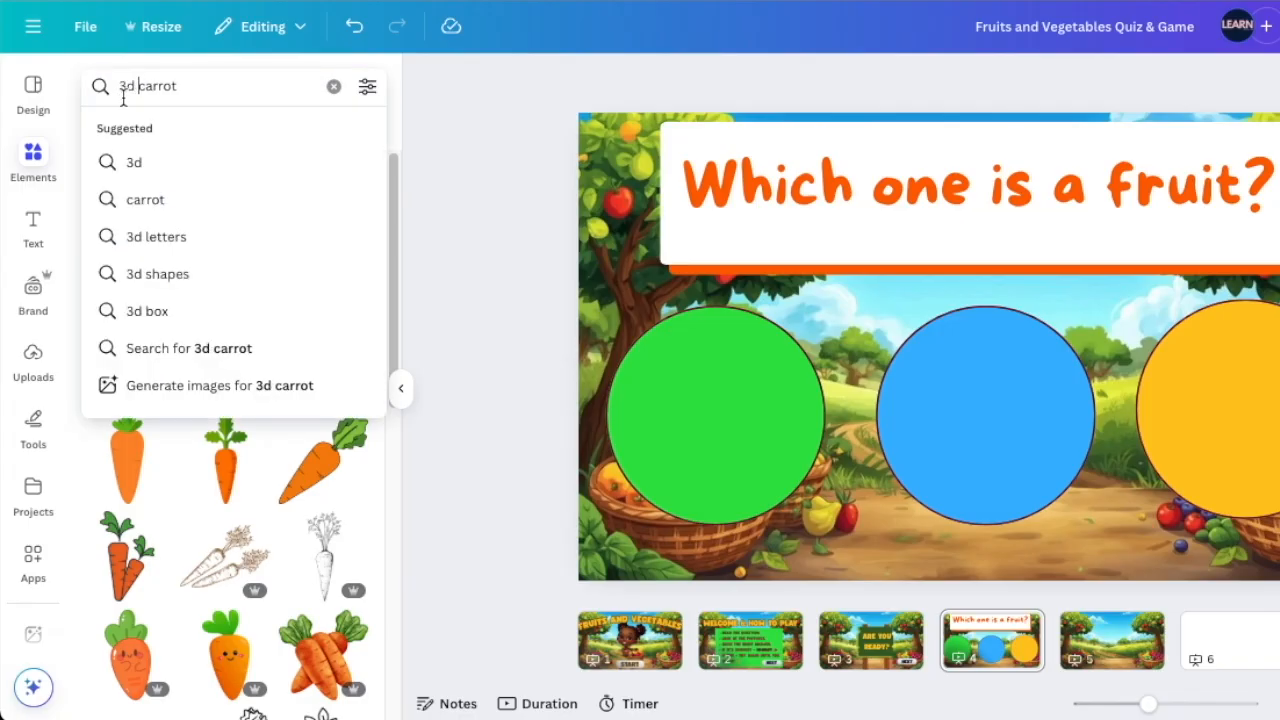
pyautogui.press('Return')
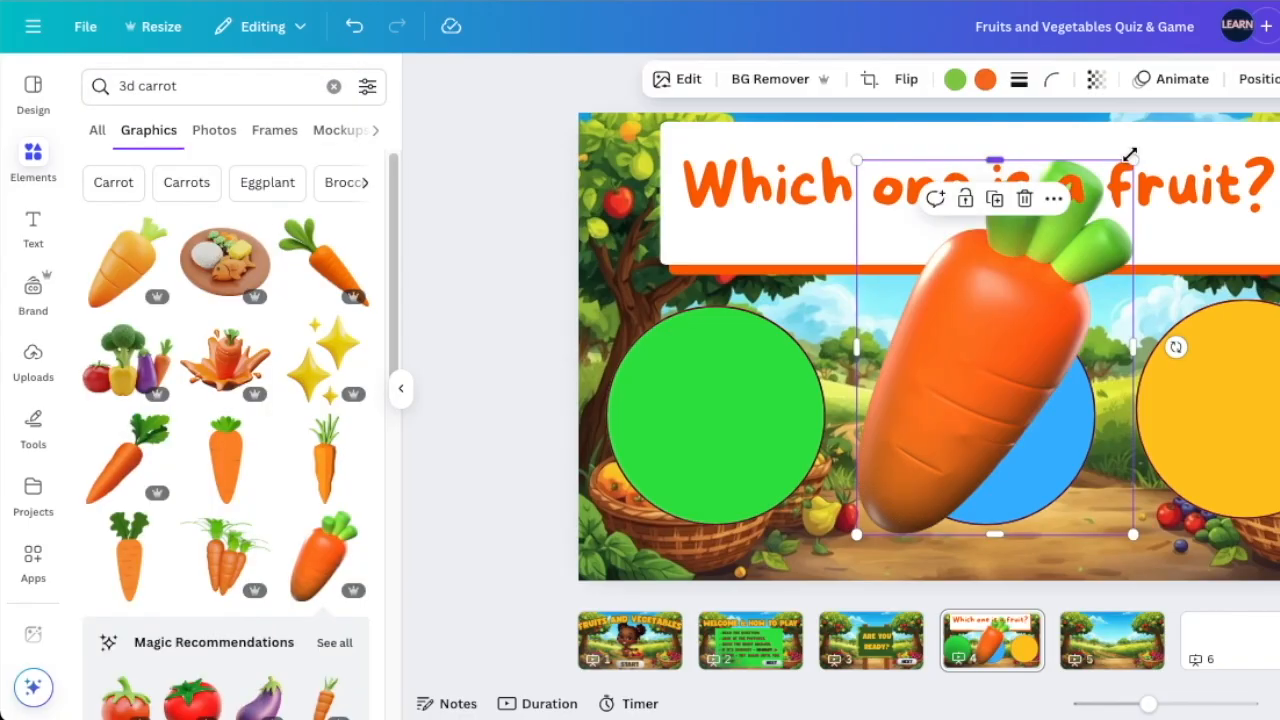
# Step: Shrink the carrot, move it onto the green circle, and rotate and resize it to fill the circle
pyautogui.moveTo(1132, 158); pyautogui.dragTo(1015, 334)
pyautogui.moveTo(957, 443); pyautogui.dragTo(709, 413)
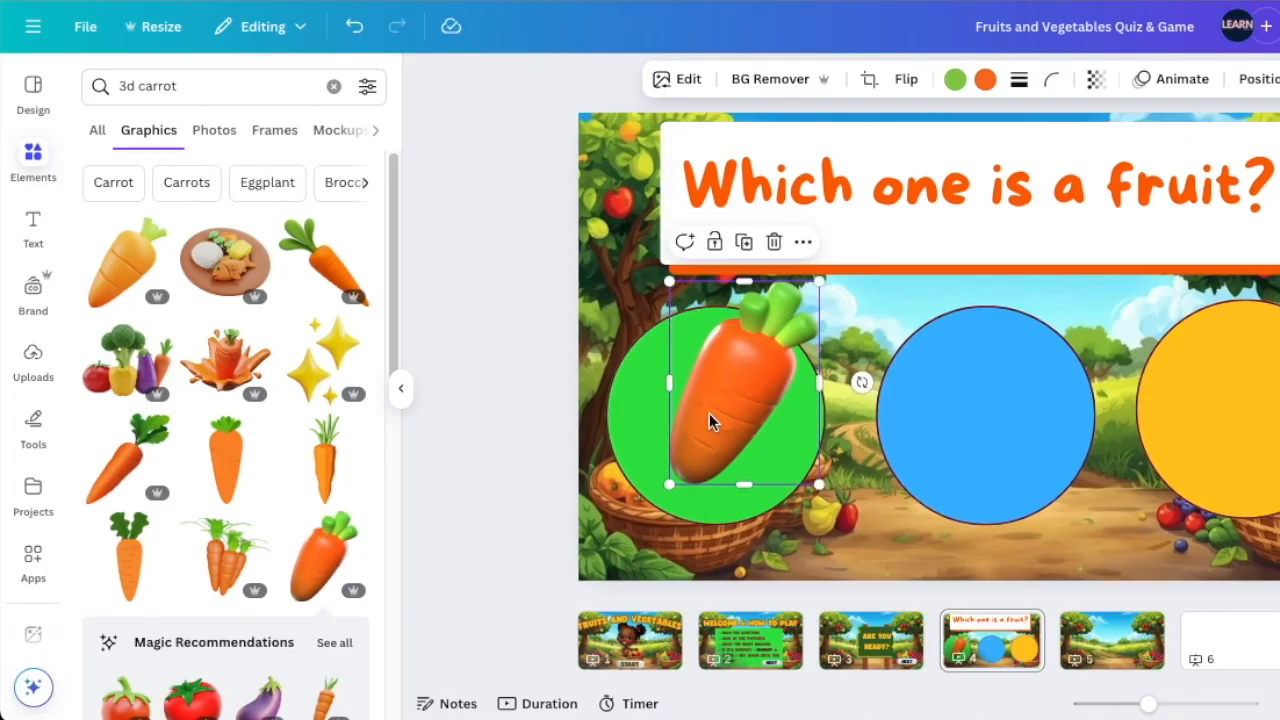
pyautogui.moveTo(865, 390); pyautogui.dragTo(865, 413)
pyautogui.moveTo(750, 390); pyautogui.dragTo(747, 397)
pyautogui.moveTo(825, 310); pyautogui.dragTo(845, 298)
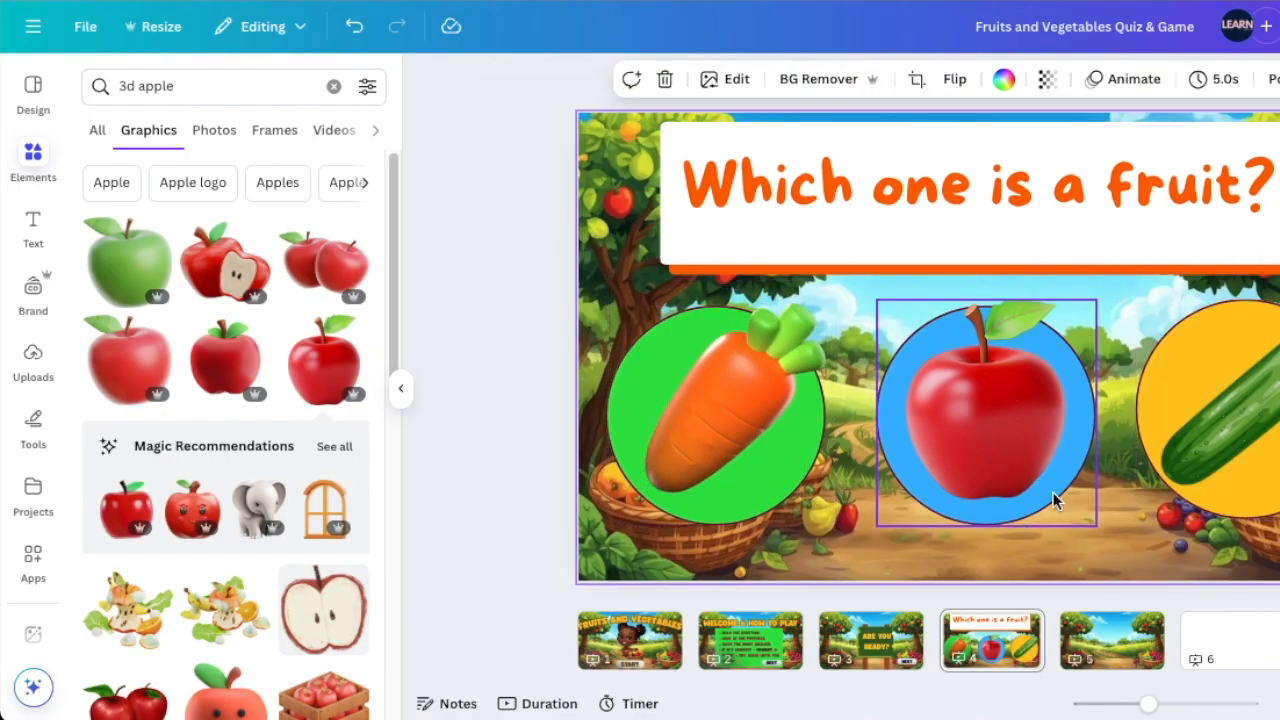
# Step: Link the red apple on page 4 to page 5 of the document
pyautogui.click(1077, 260)
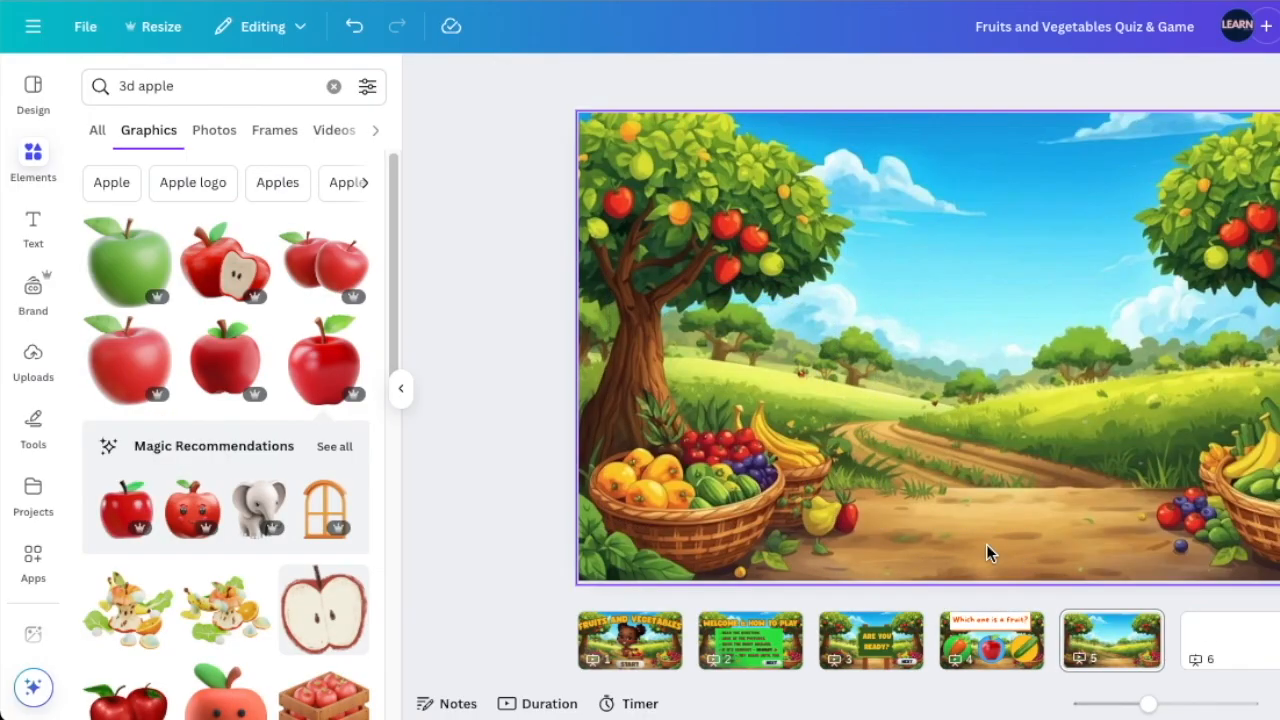
pyautogui.click(989, 636)
pyautogui.click(1024, 412)
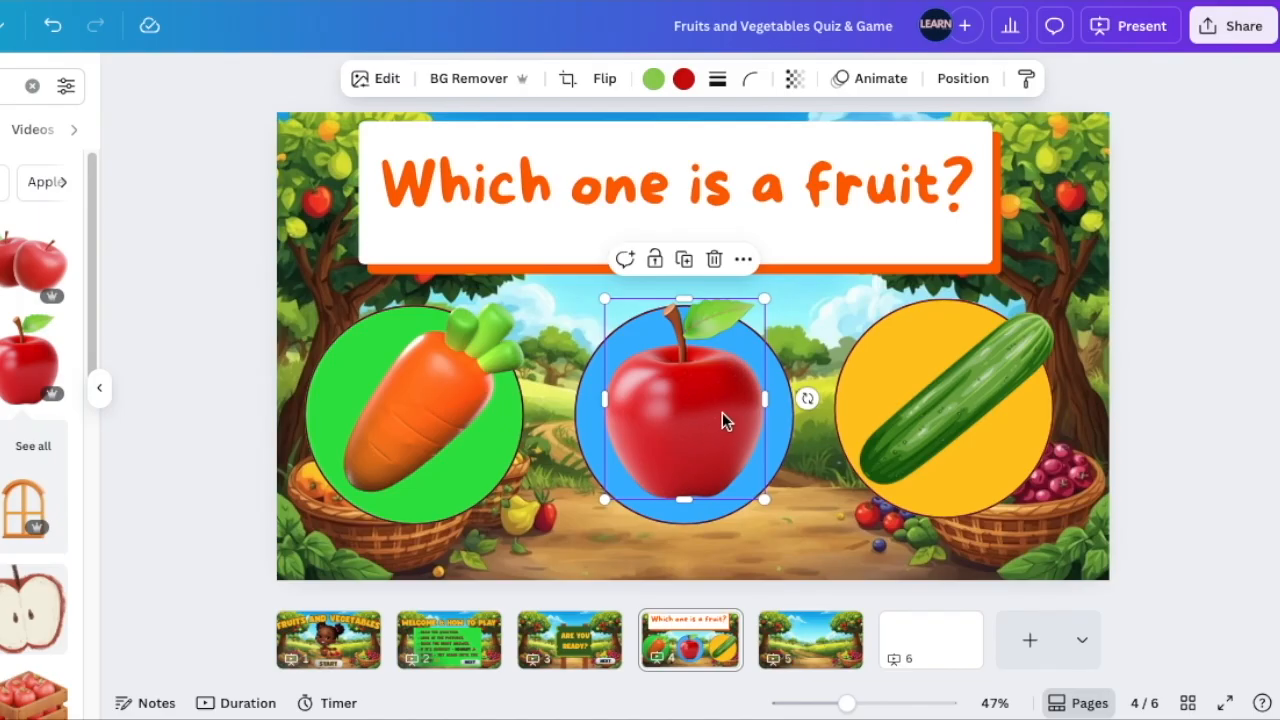
pyautogui.click(743, 260)
pyautogui.scroll(-2, 890, 535)
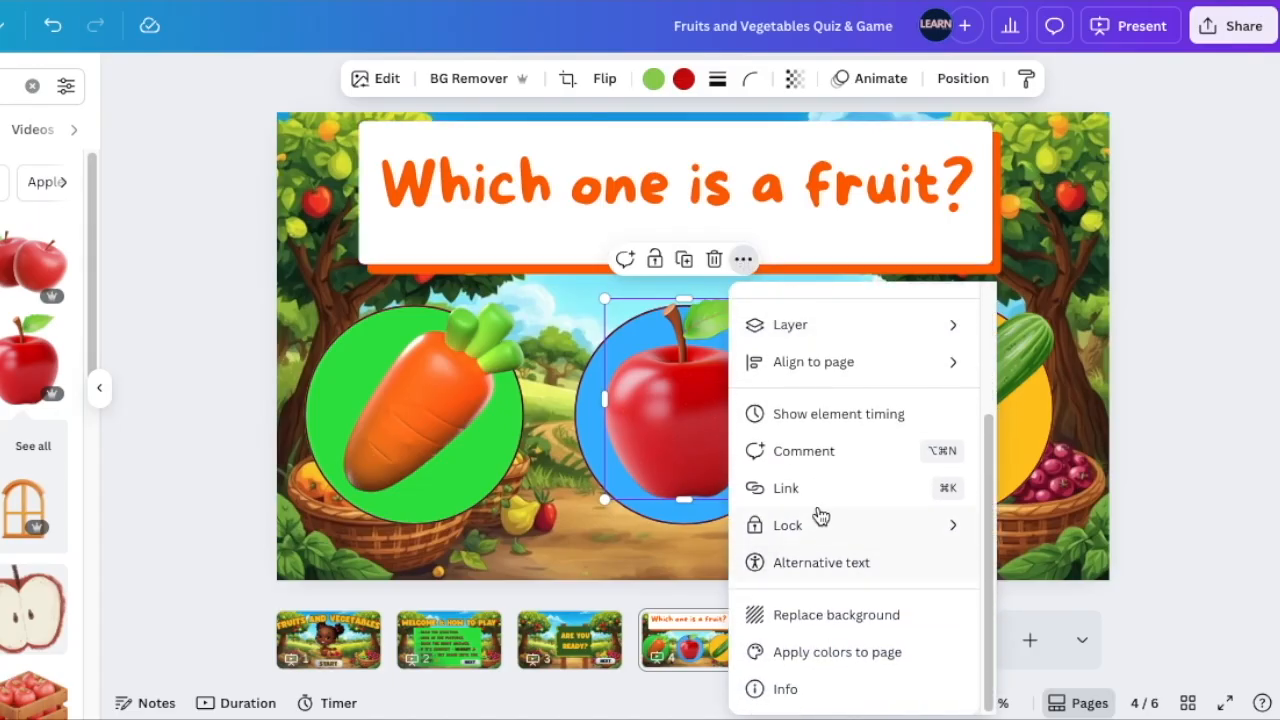
pyautogui.click(816, 488)
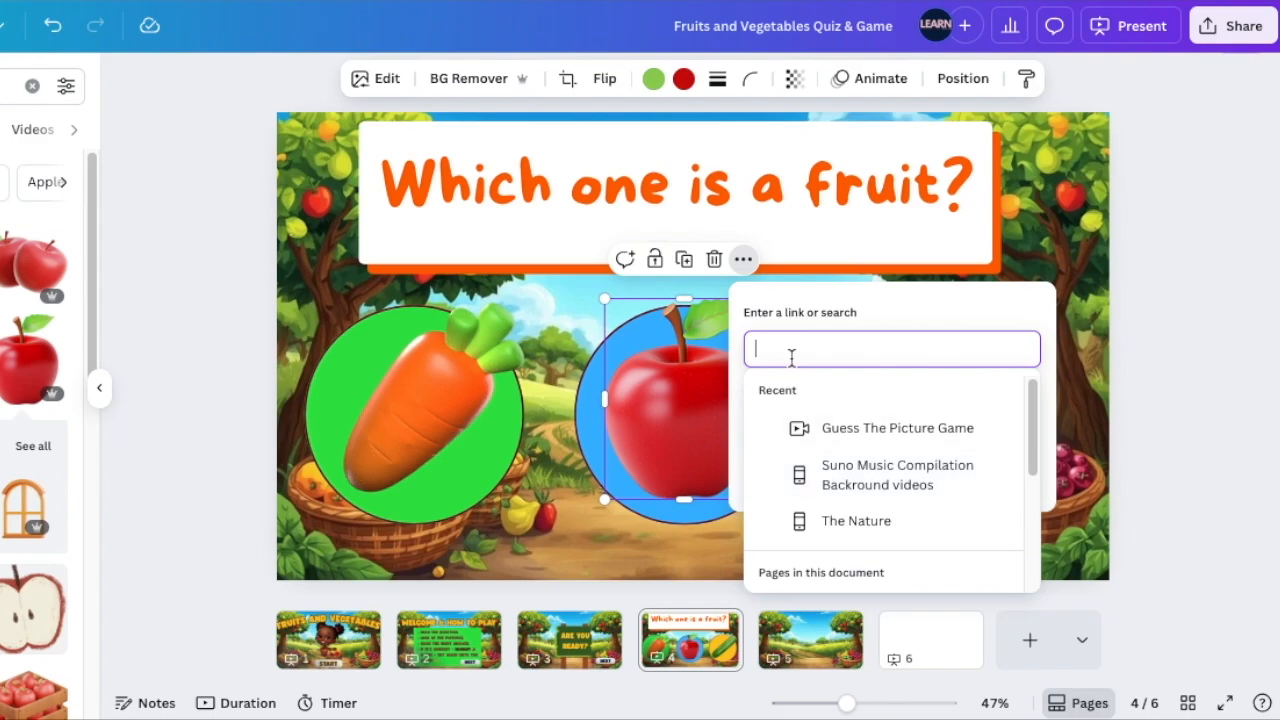
pyautogui.scroll(-5, 855, 486)
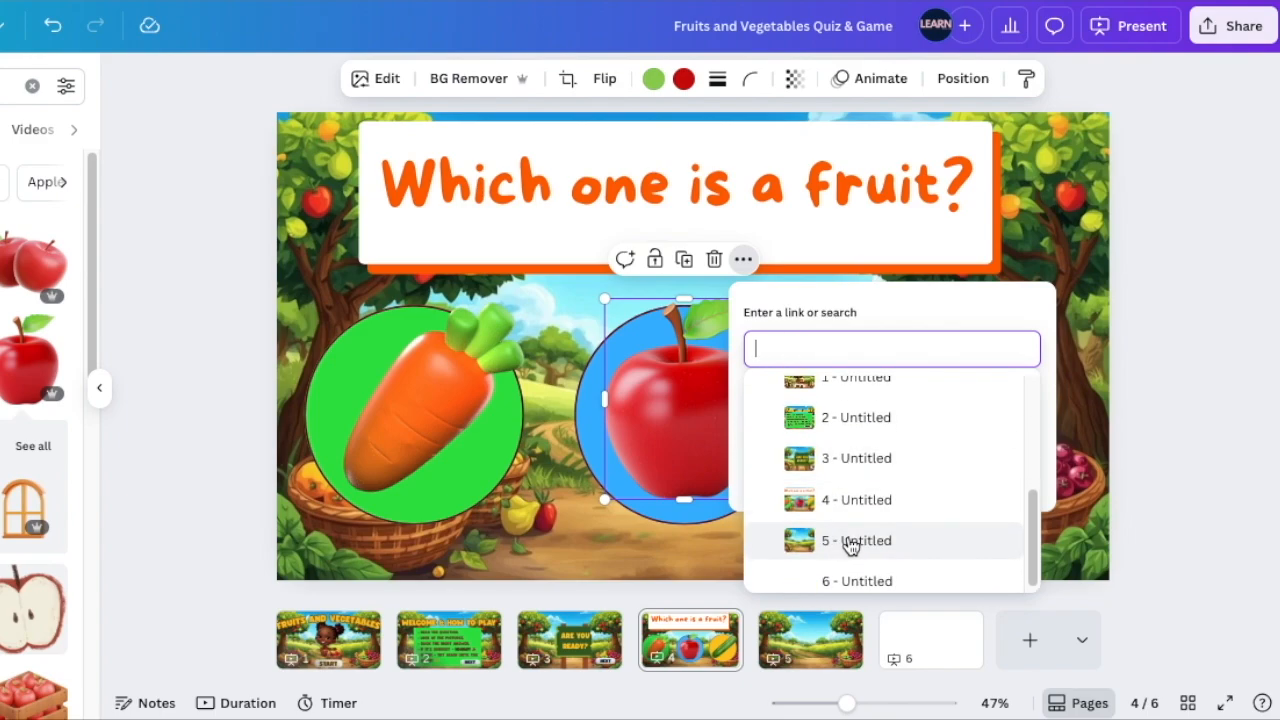
pyautogui.click(850, 541)
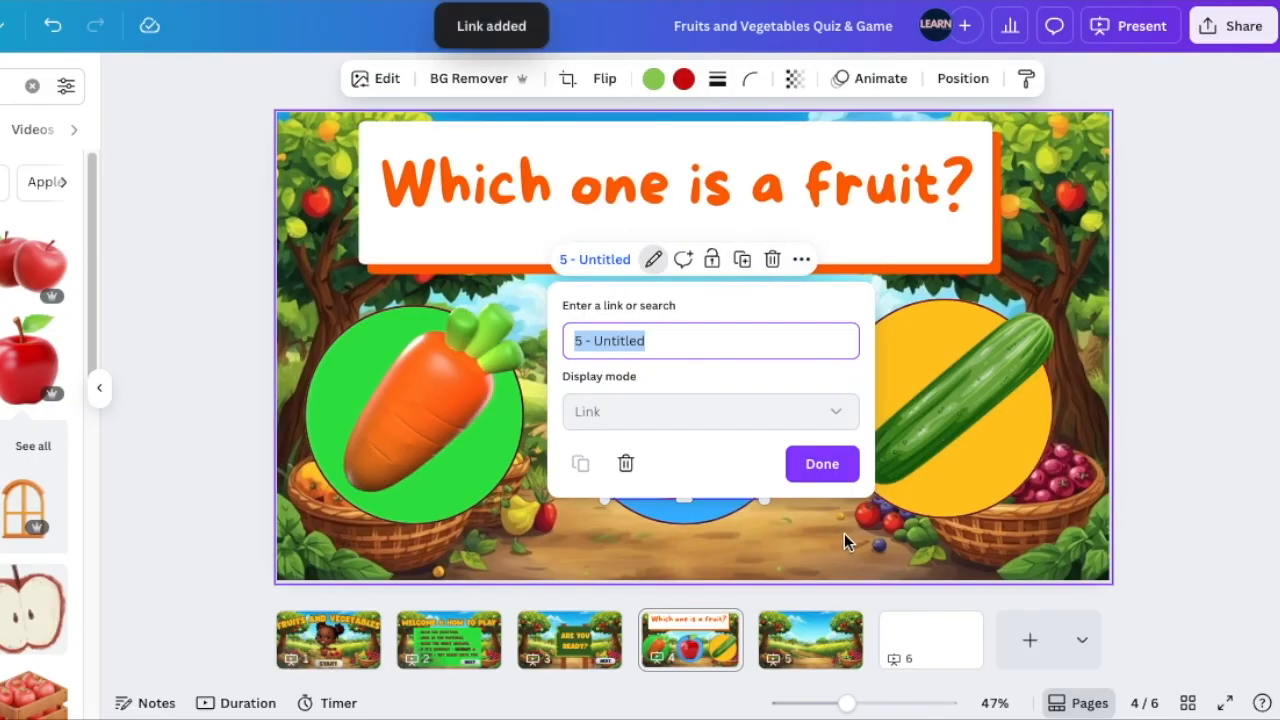
# Step: Replace the apple's link target with "Correct" and apply the link
pyautogui.write('Cor')
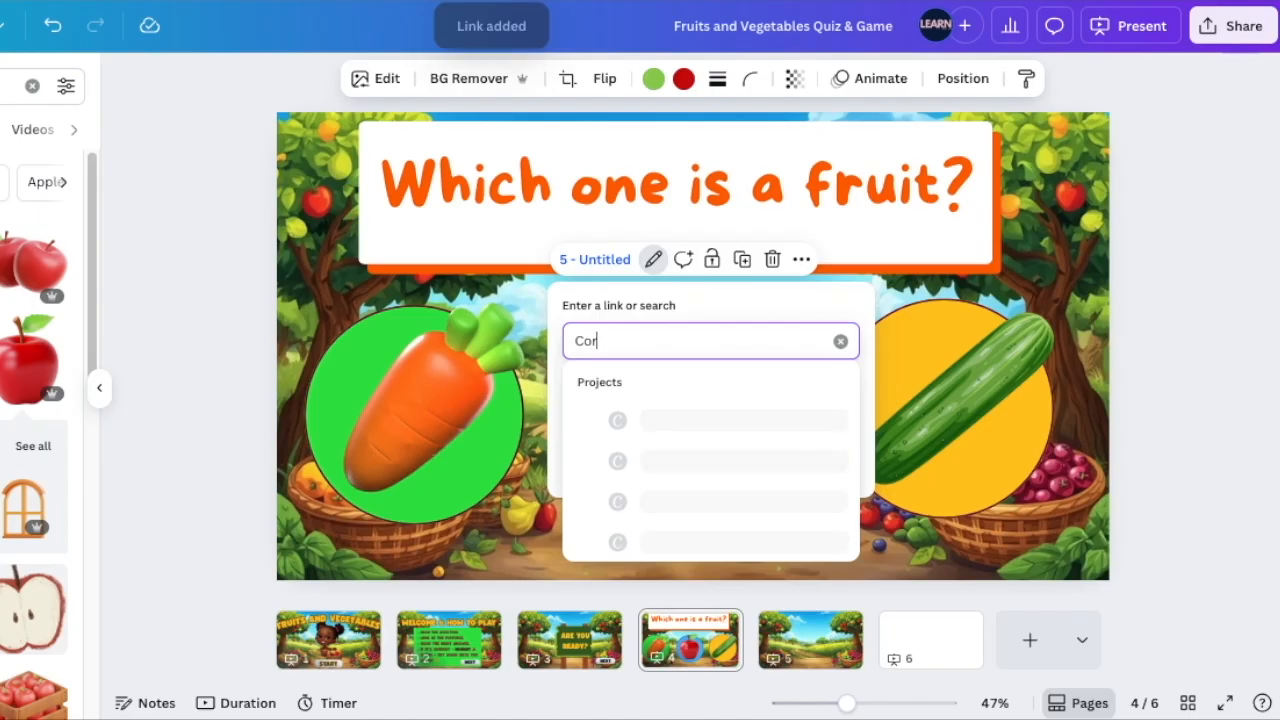
pyautogui.write('rect')
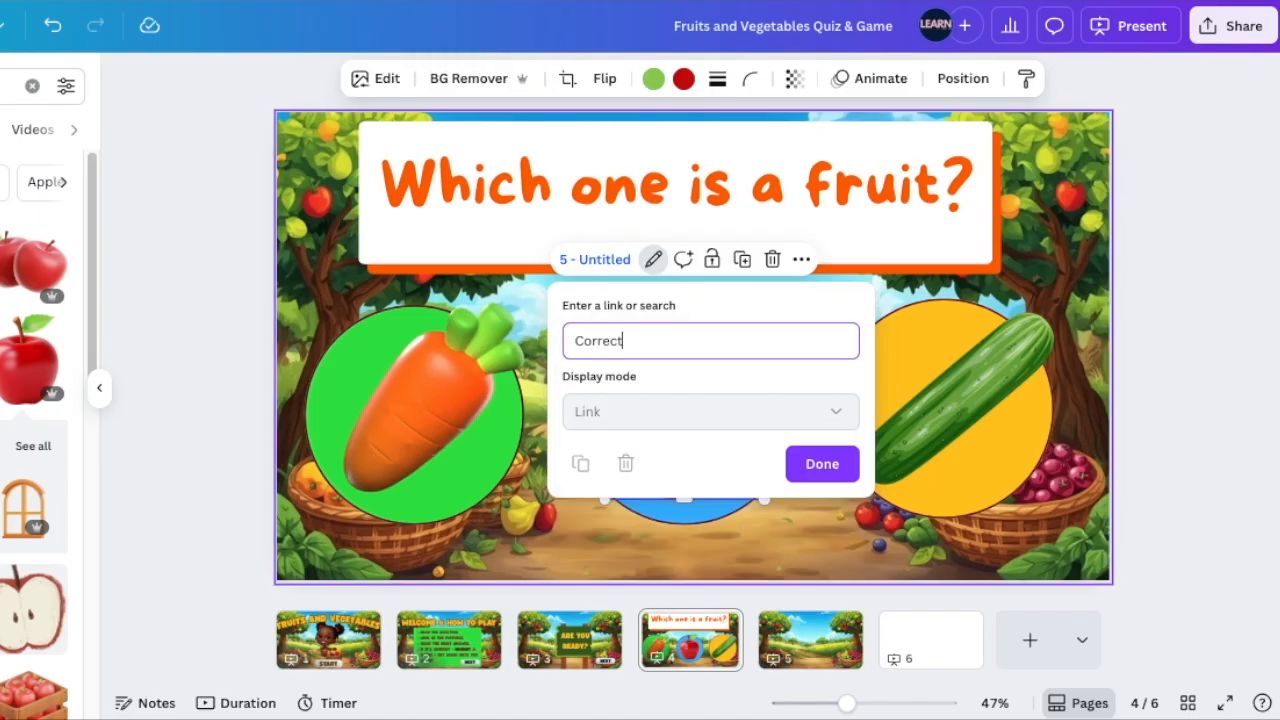
pyautogui.press('Return')
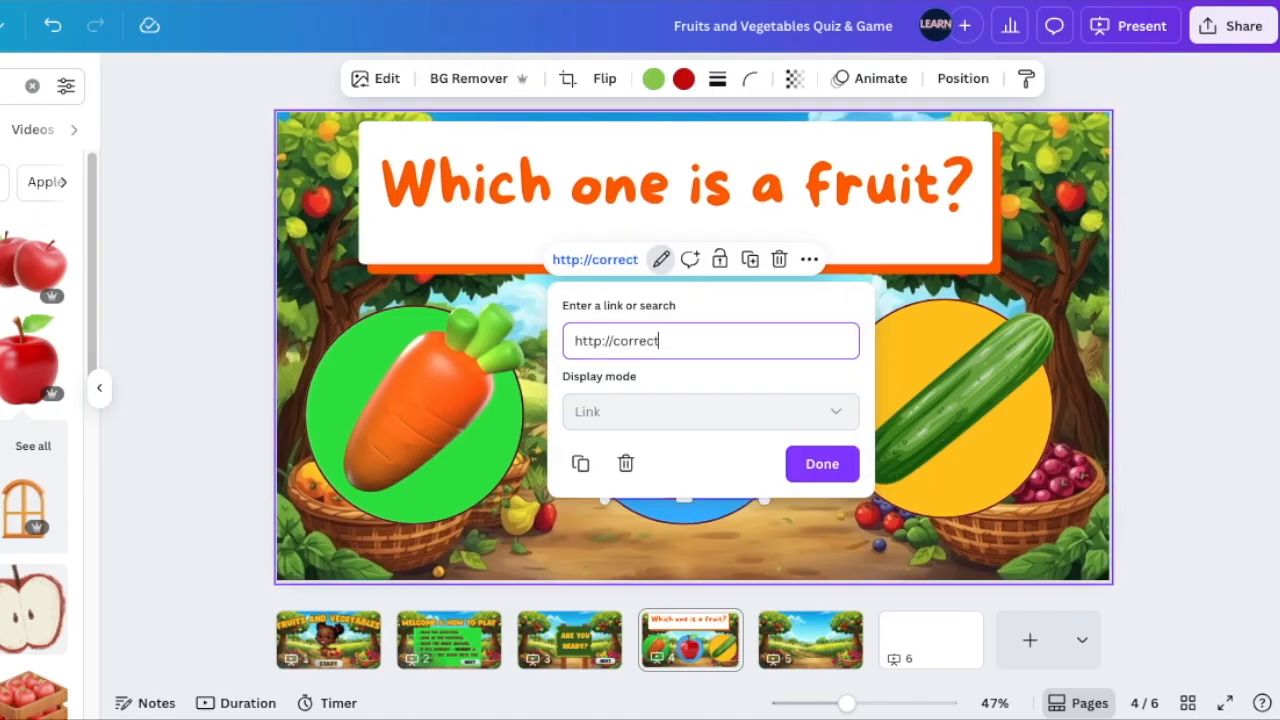
pyautogui.click(820, 463)
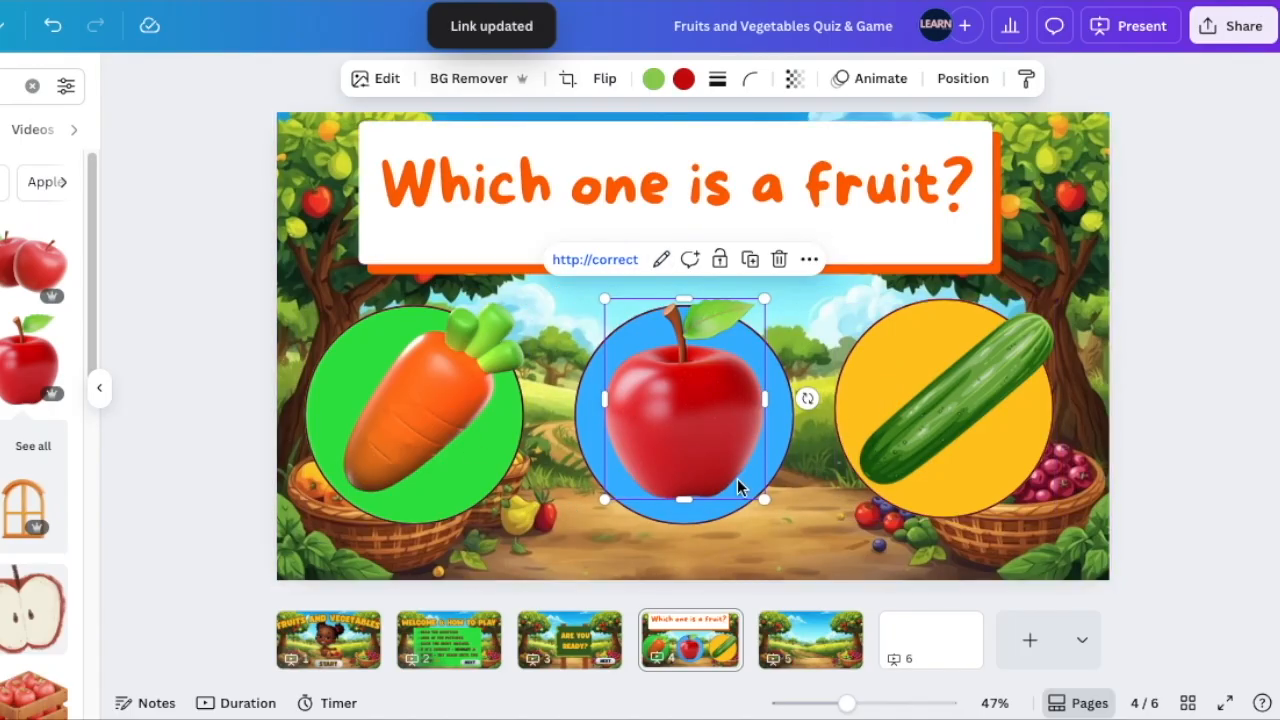
pyautogui.click(787, 550)
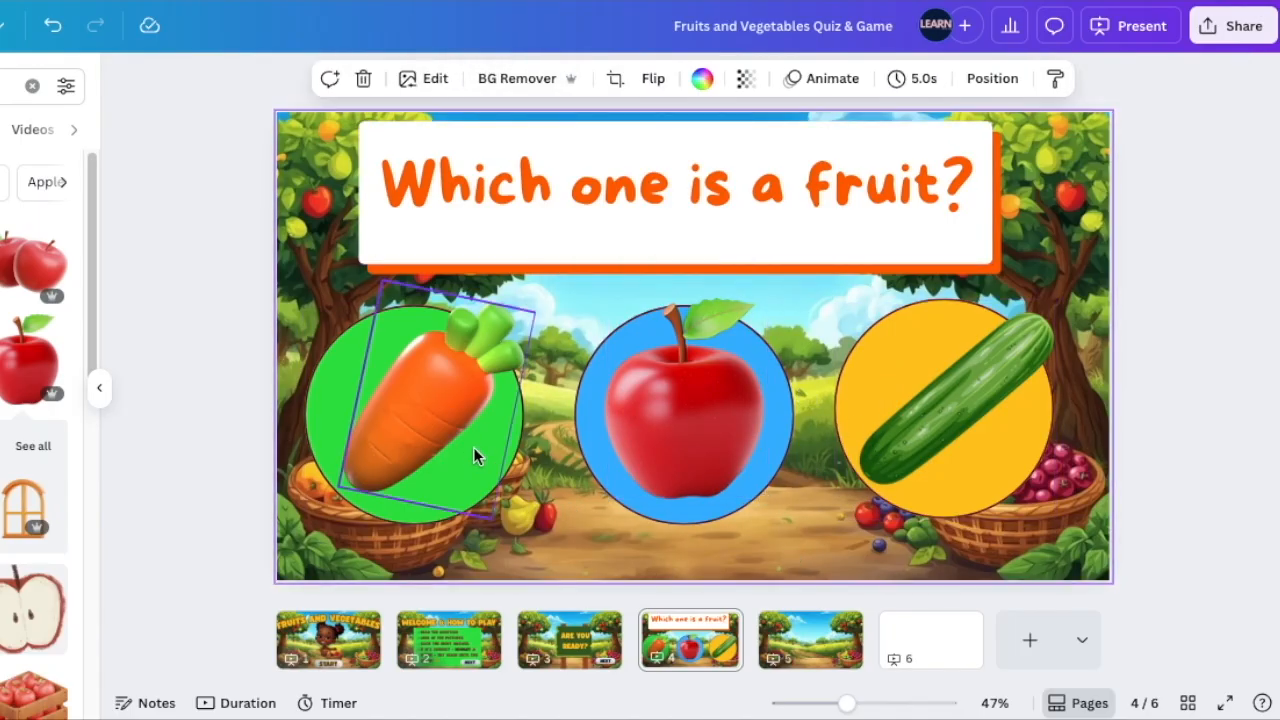
pyautogui.click(427, 436)
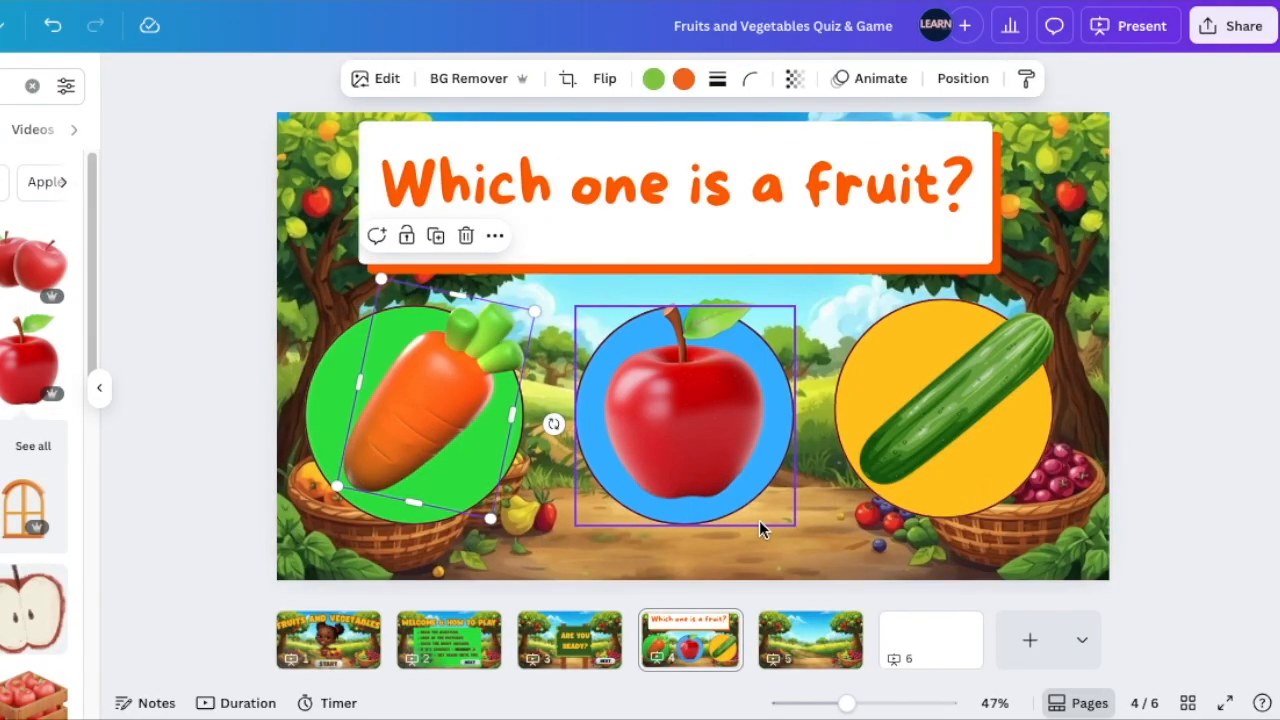
# Step: Copy the orchard background from page 5 and paste it onto the blank page 6
pyautogui.click(815, 655)
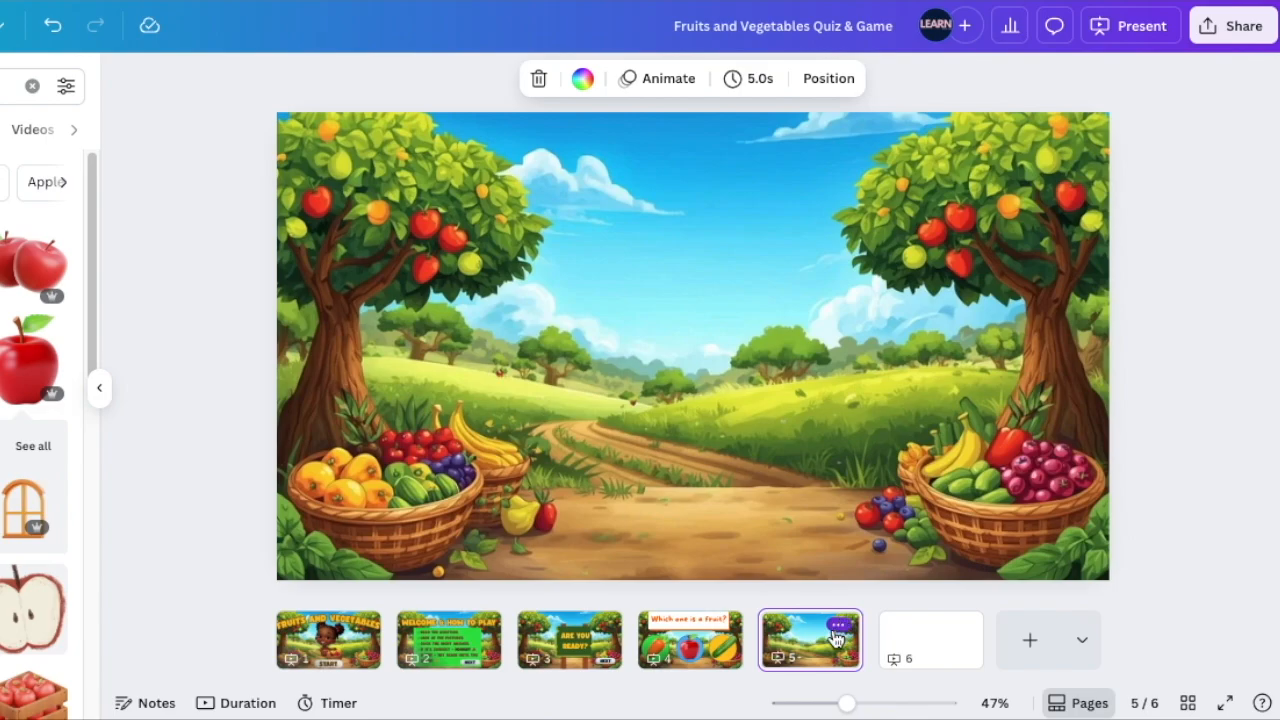
pyautogui.click(790, 436)
pyautogui.rightClick(756, 409)
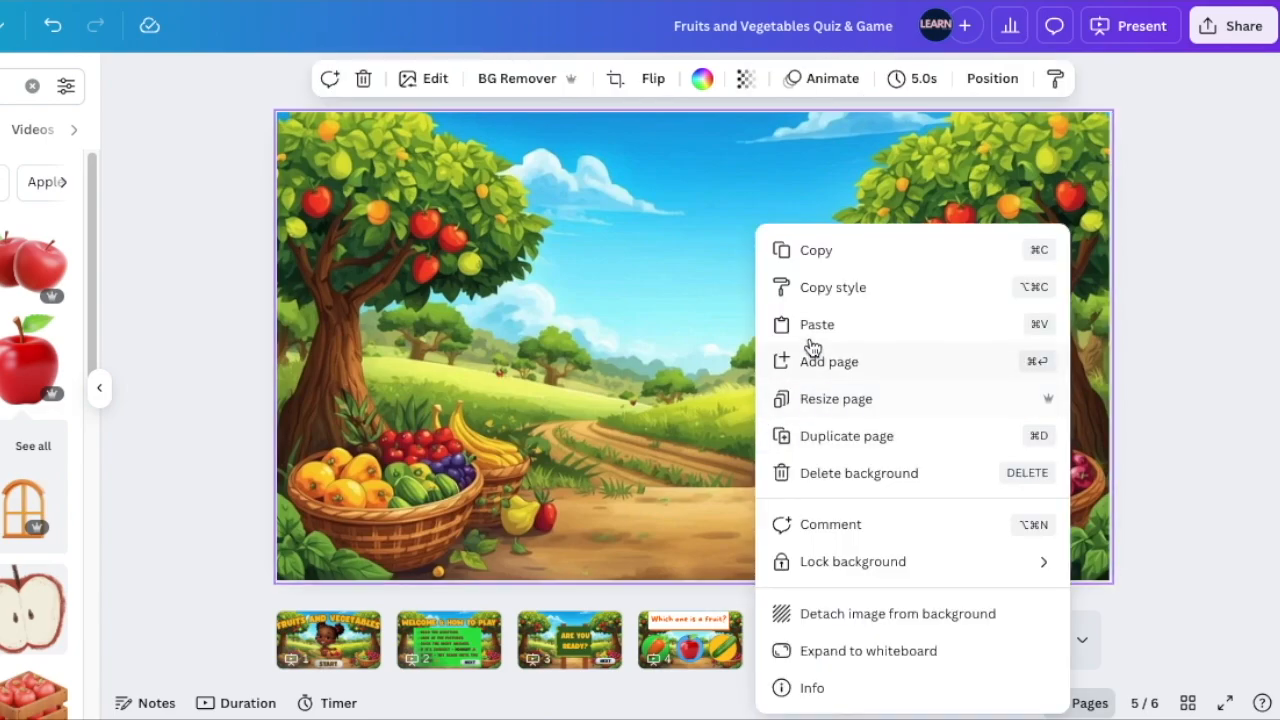
pyautogui.click(820, 268)
pyautogui.click(923, 618)
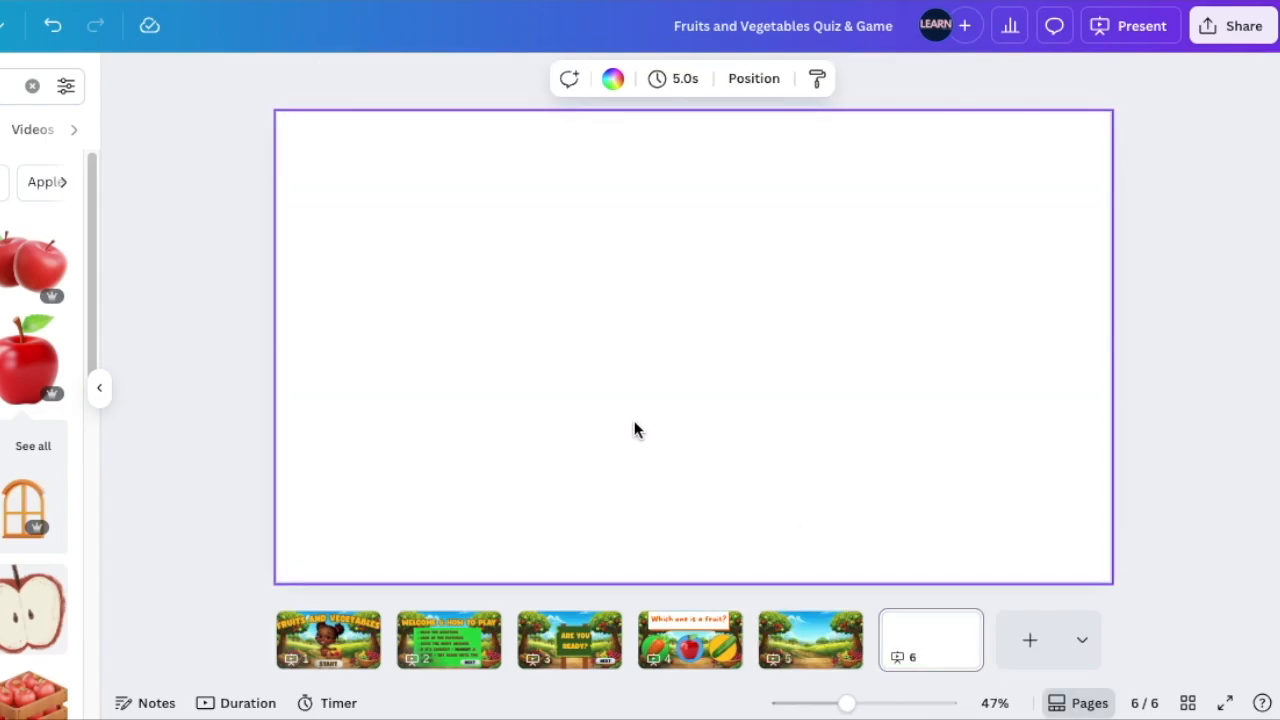
pyautogui.hotkey('ctrl', 'v')
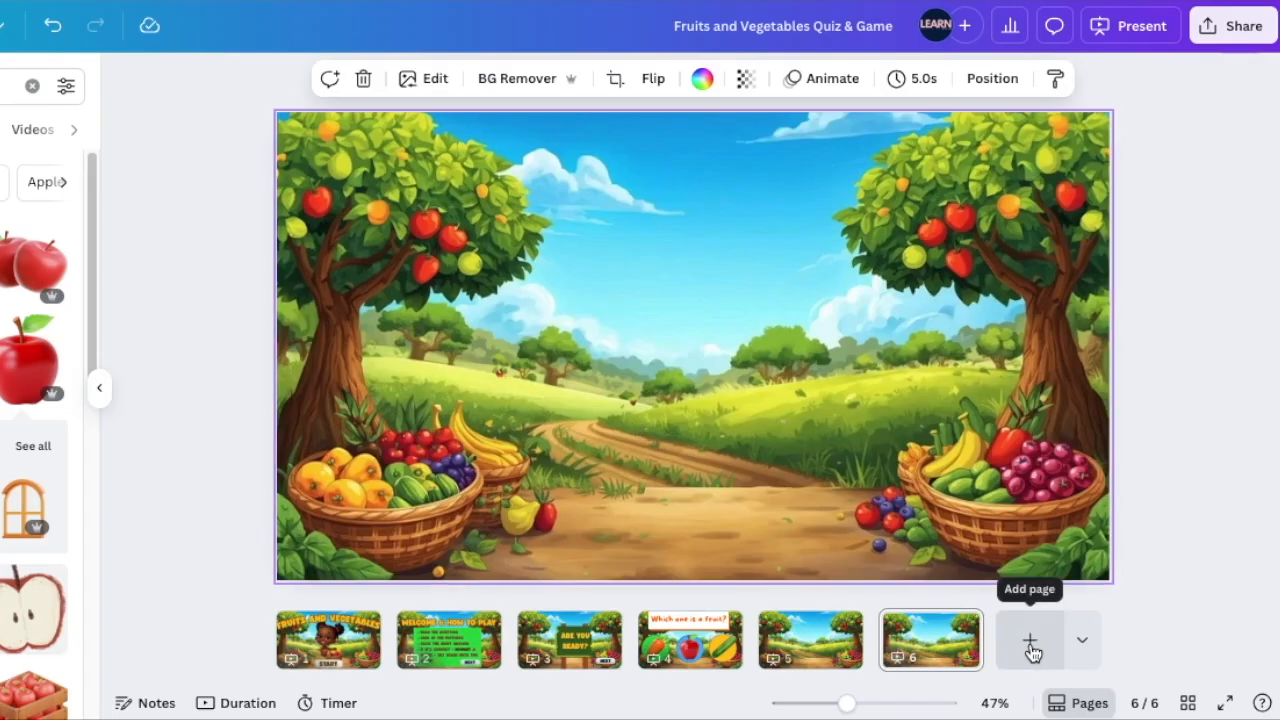
# Step: Duplicate the "WELCOME & HOW TO PLAY" title on page 2 and move the copy onto page 5
pyautogui.click(808, 645)
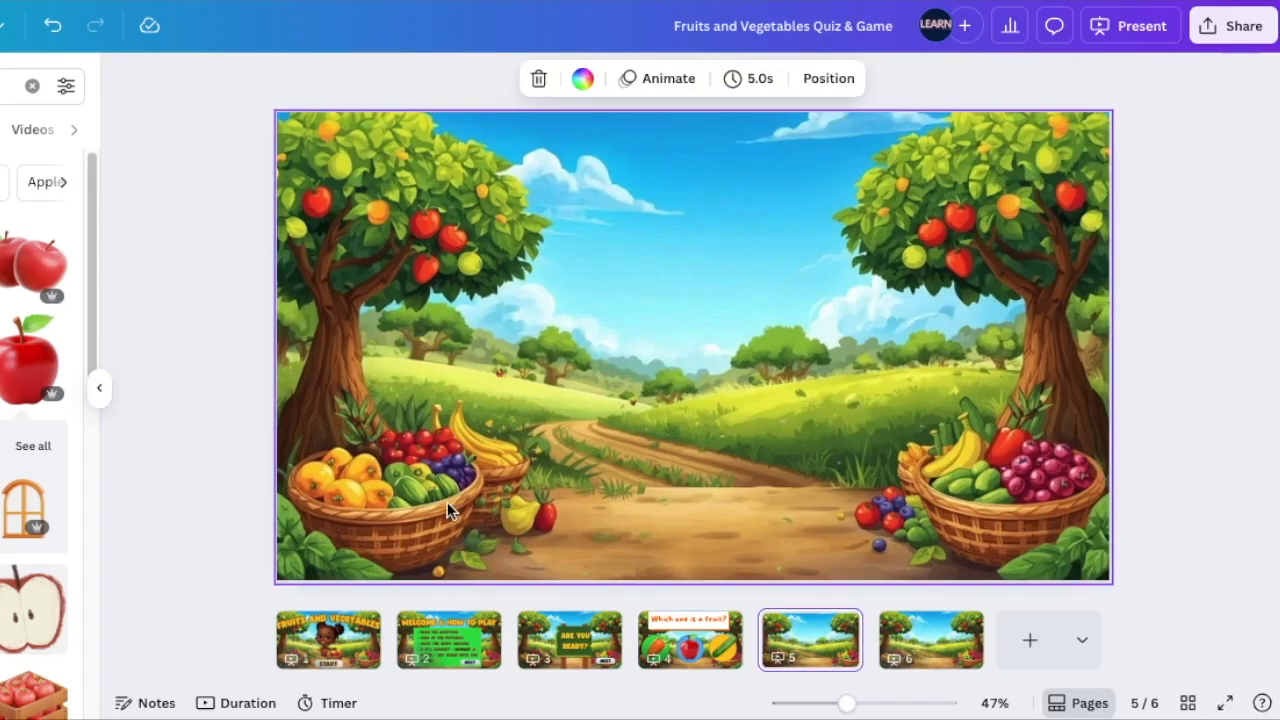
pyautogui.click(465, 650)
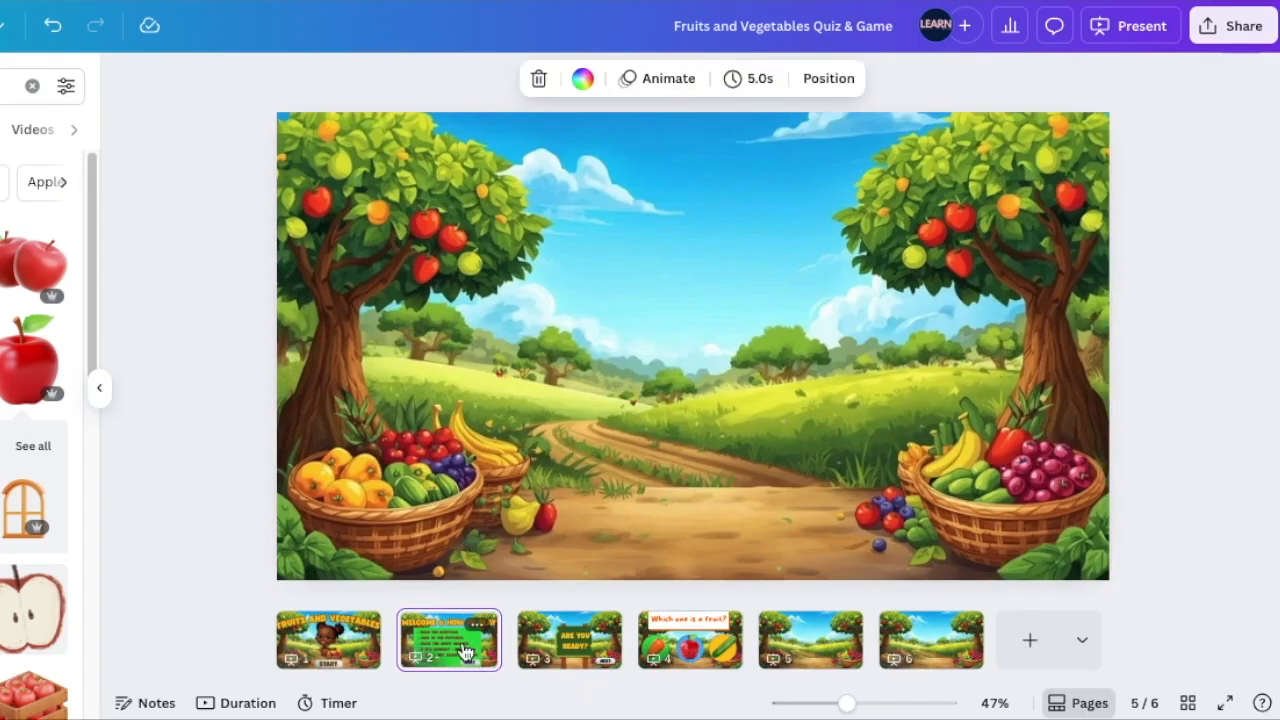
pyautogui.click(610, 227)
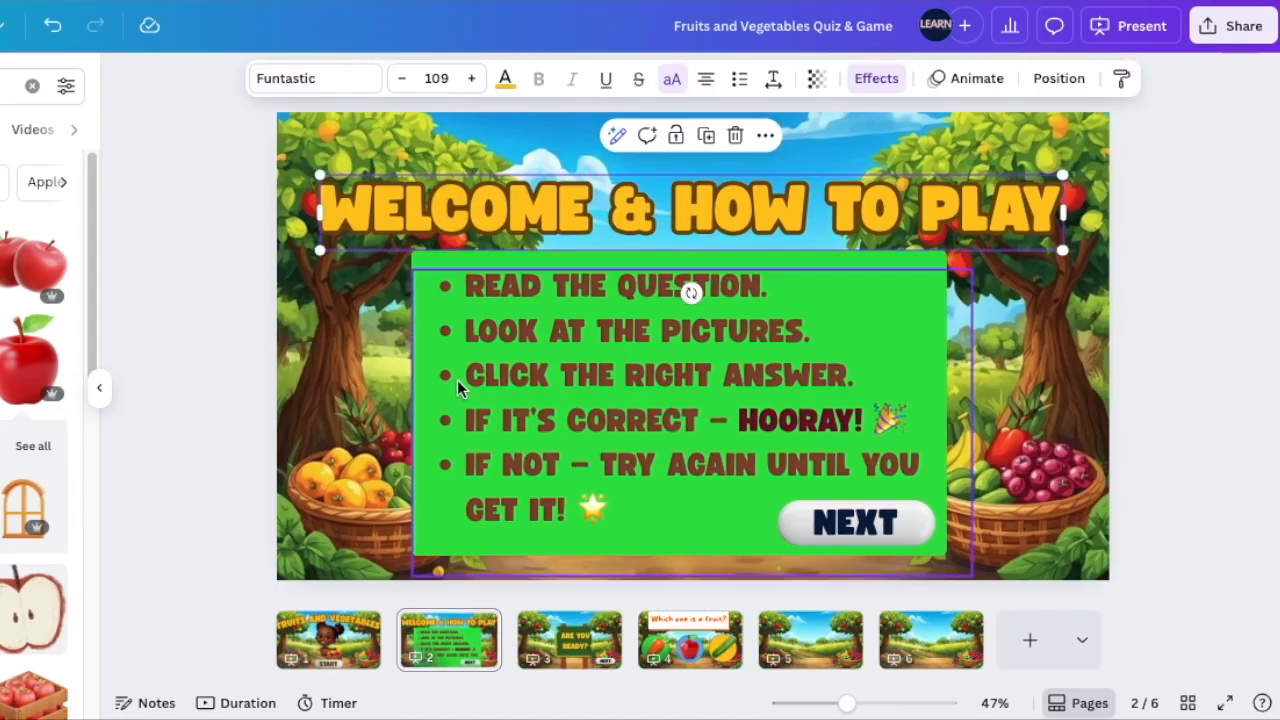
pyautogui.click(706, 135)
pyautogui.moveTo(692, 212); pyautogui.dragTo(810, 638)
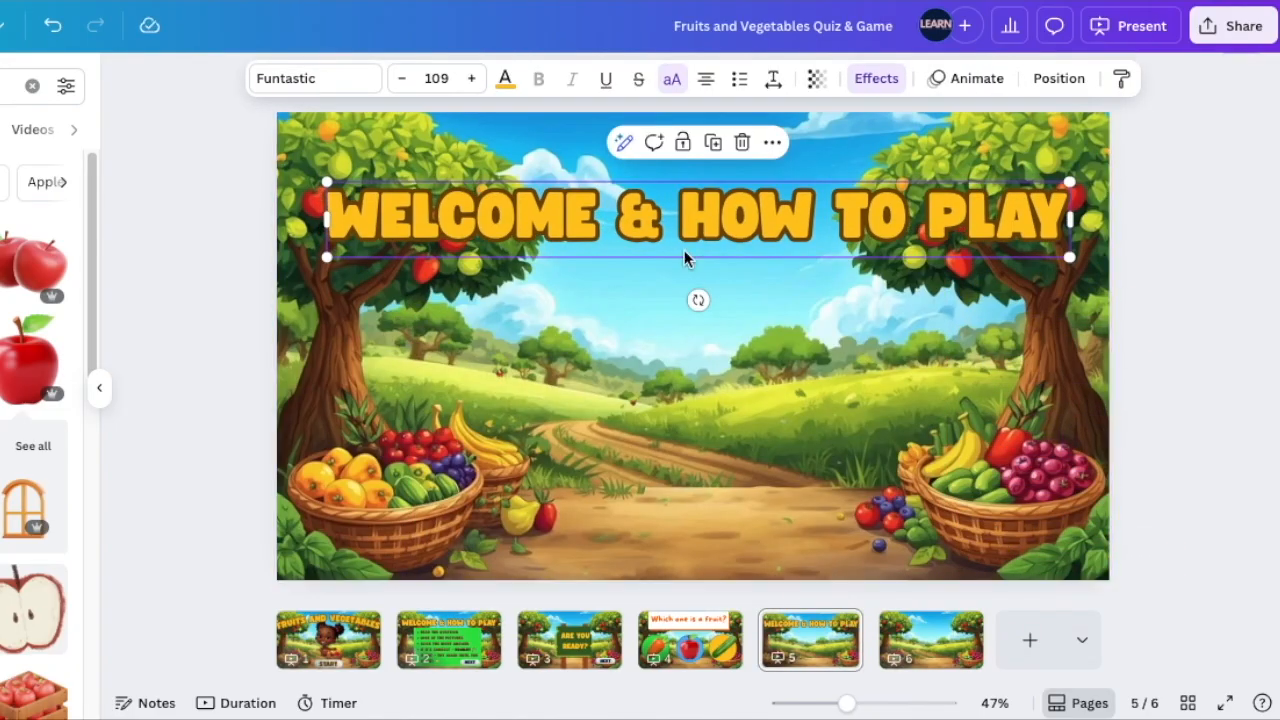
# Step: Change the page 5 title to "CORRECT", enlarge it to font size 195 and centre it between the trees
pyautogui.doubleClick(630, 219)
pyautogui.write('CORRECT')
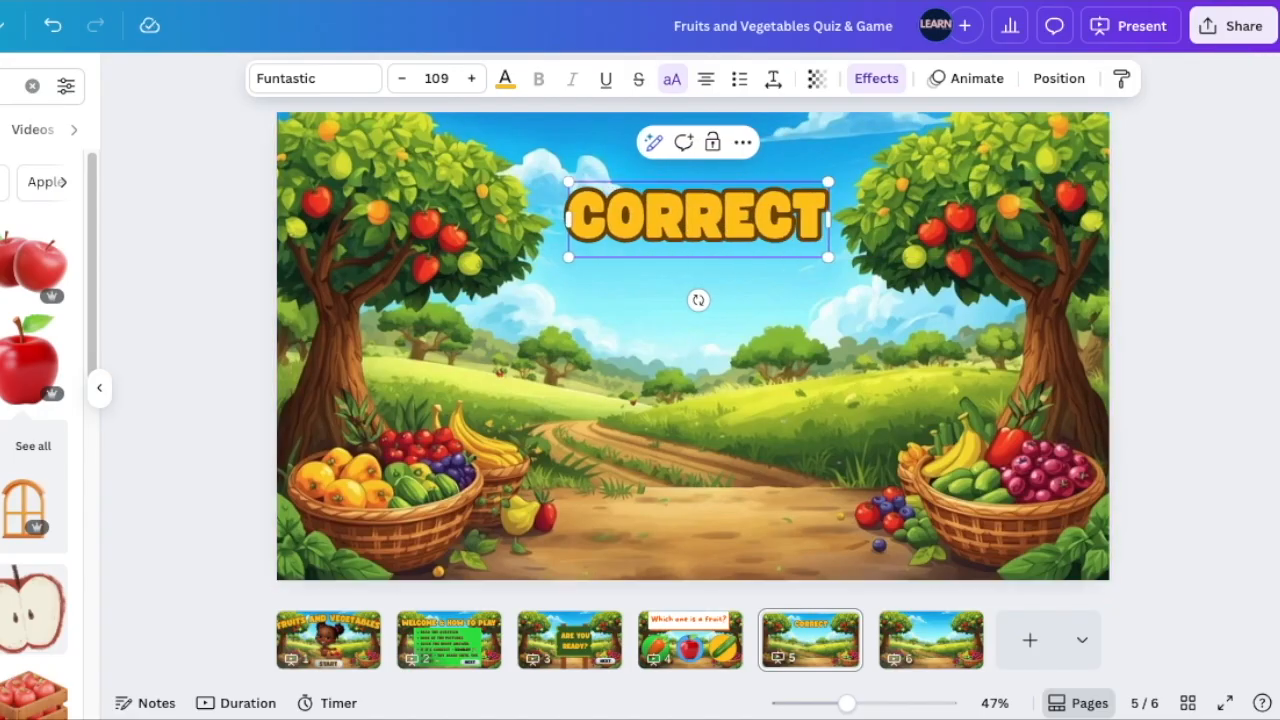
pyautogui.moveTo(568, 257); pyautogui.dragTo(361, 311)
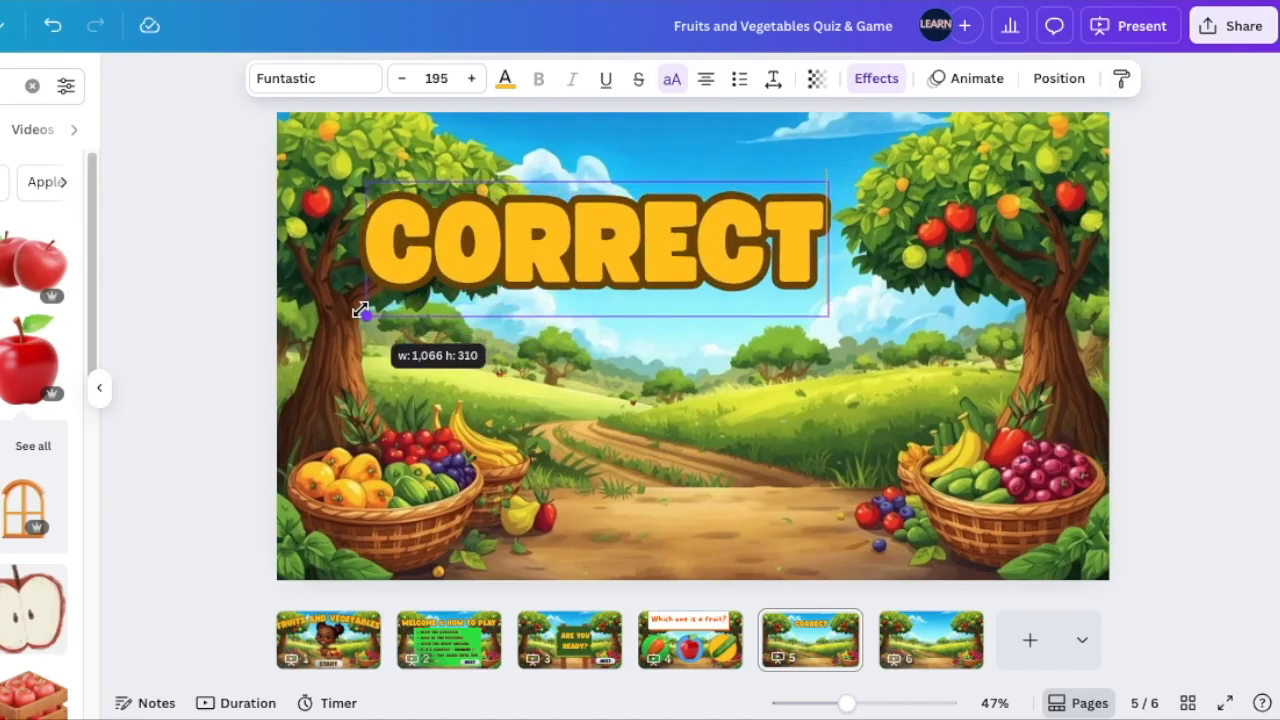
pyautogui.click(195, 231)
pyautogui.moveTo(577, 258); pyautogui.dragTo(663, 211)
pyautogui.click(636, 421)
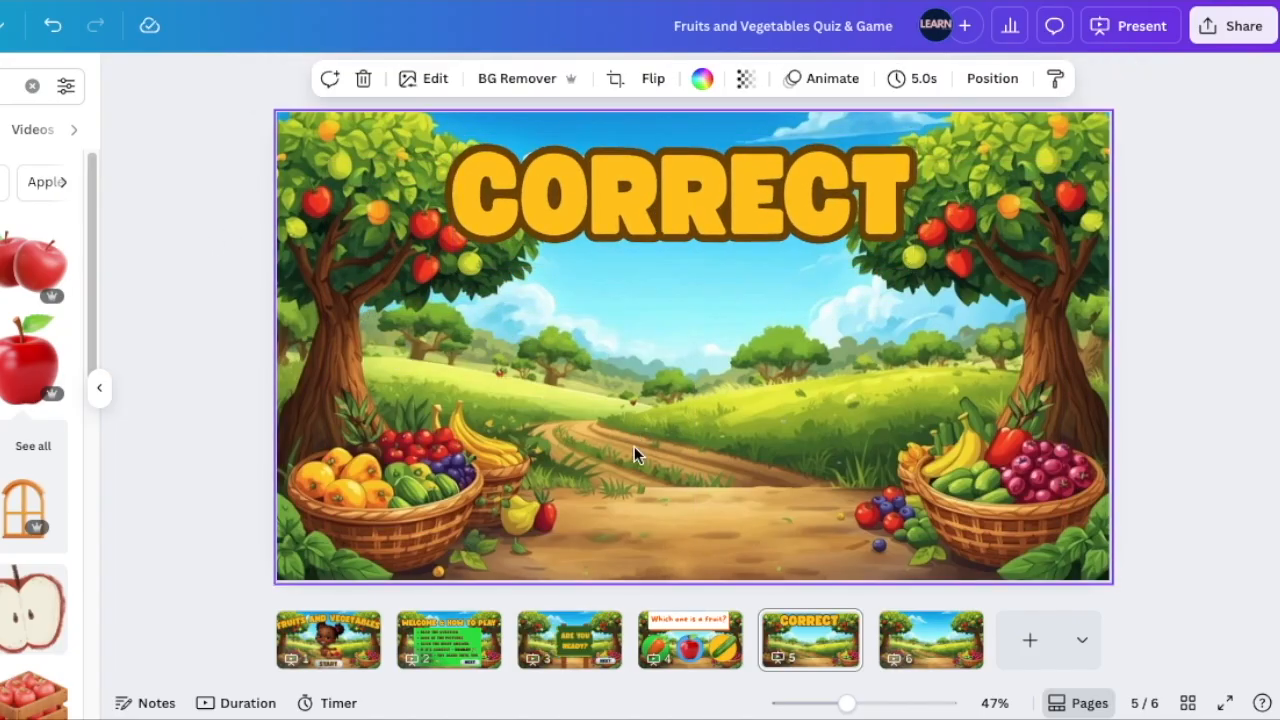
# Step: Duplicate the "CORRECT" title on page 5 and move the copy onto page 6
pyautogui.click(672, 655)
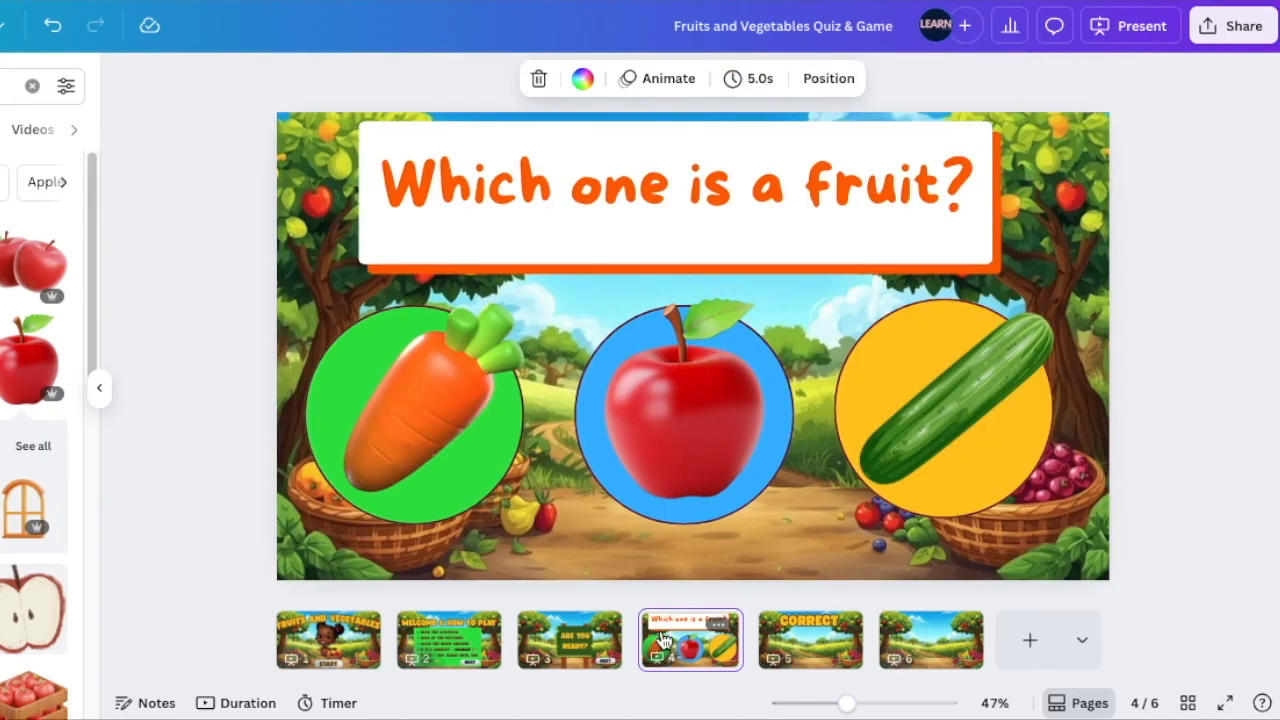
pyautogui.click(810, 640)
pyautogui.click(629, 232)
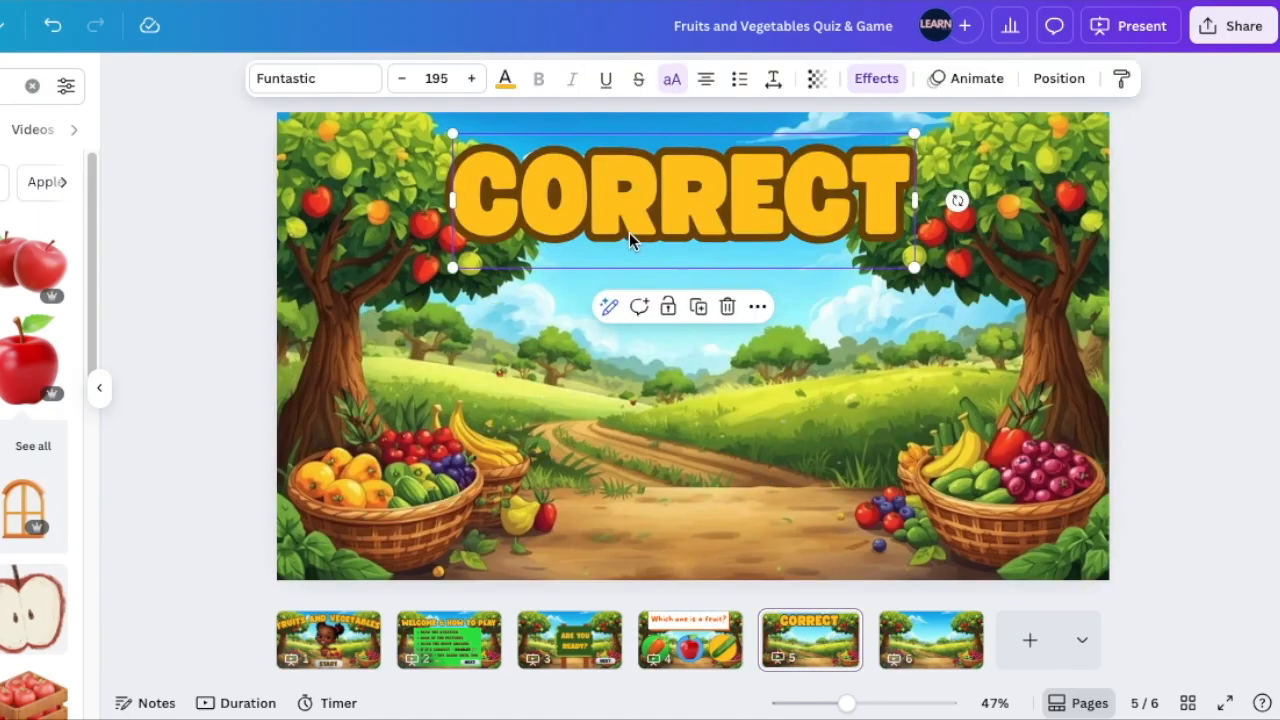
pyautogui.click(698, 306)
pyautogui.moveTo(763, 286); pyautogui.dragTo(898, 641)
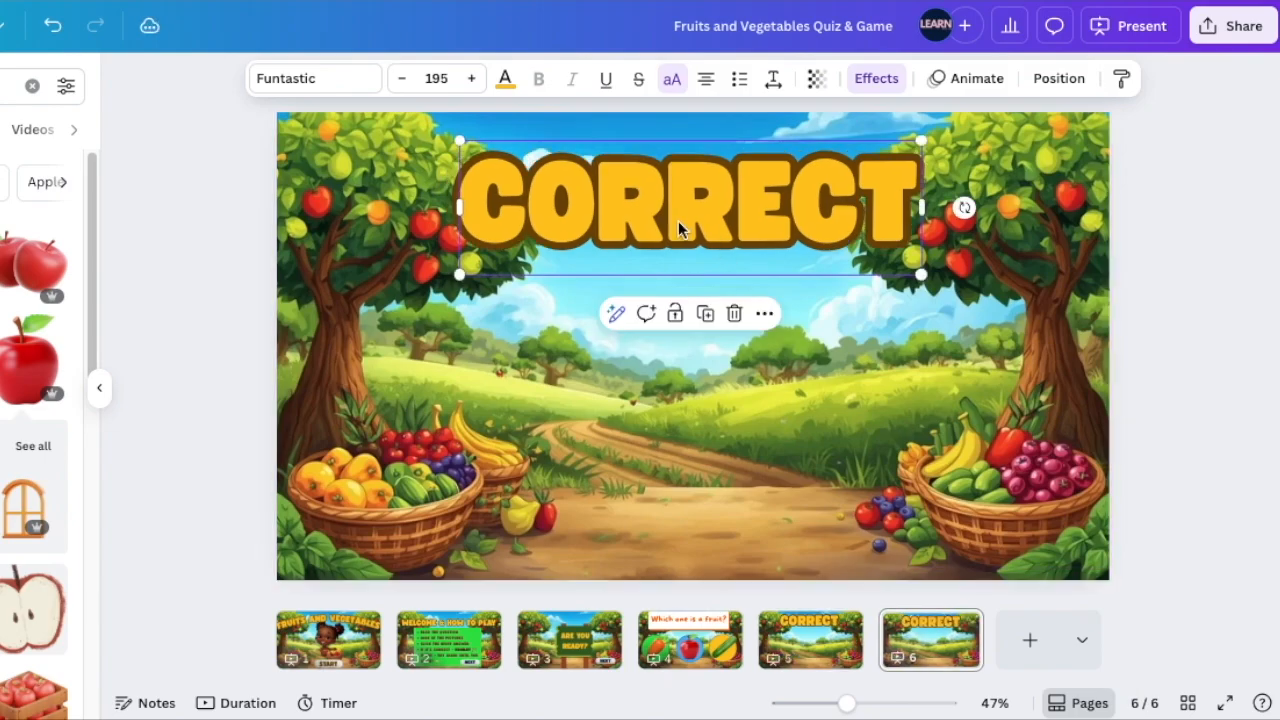
# Step: Change the page 6 title to "TRY AGAIN!", shrink it to font size 148 and position it between the trees
pyautogui.doubleClick(472, 232)
pyautogui.write('TRY')
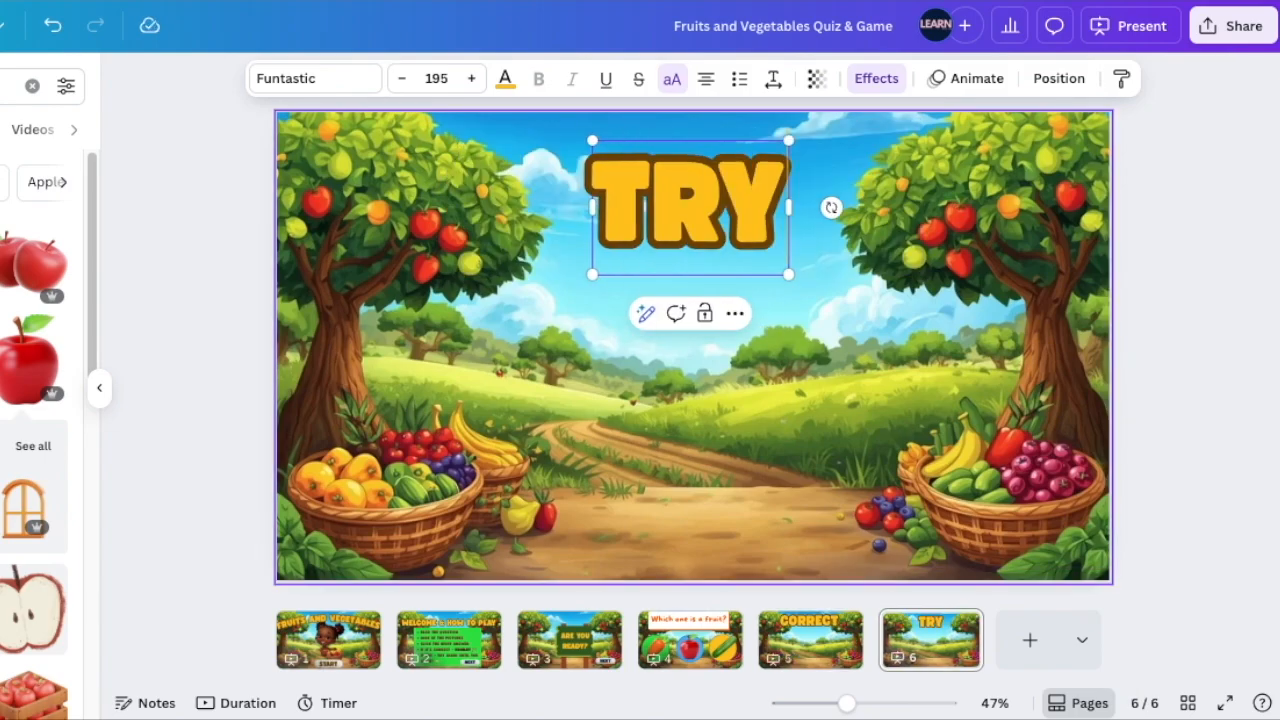
pyautogui.write(' AGAIN')
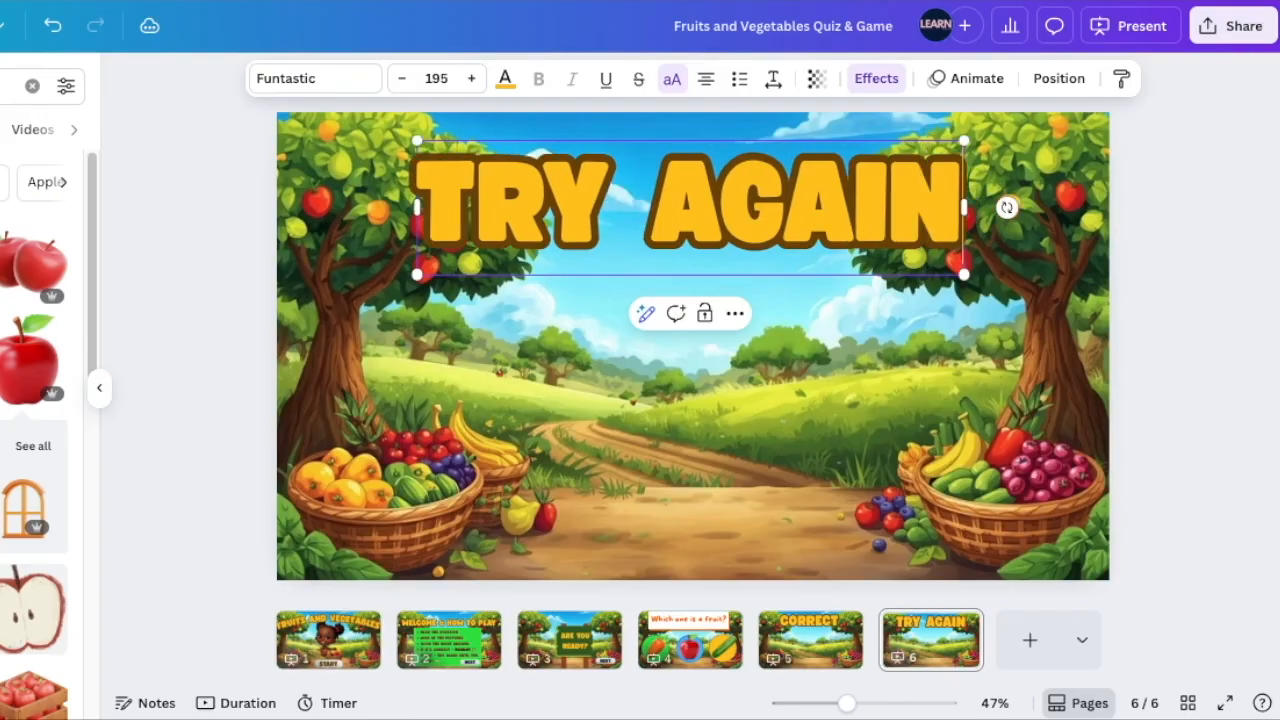
pyautogui.write('!')
pyautogui.moveTo(978, 274); pyautogui.dragTo(843, 243)
pyautogui.click(696, 281)
pyautogui.moveTo(664, 217); pyautogui.dragTo(720, 212)
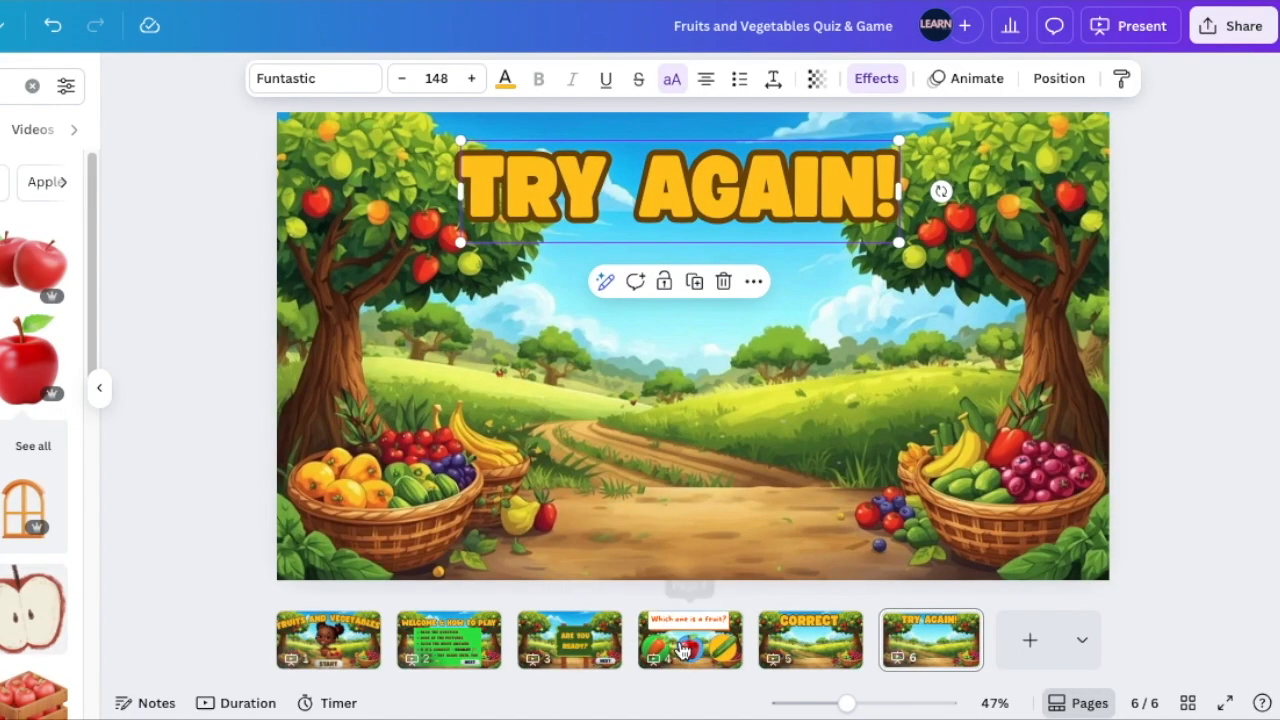
pyautogui.click(685, 655)
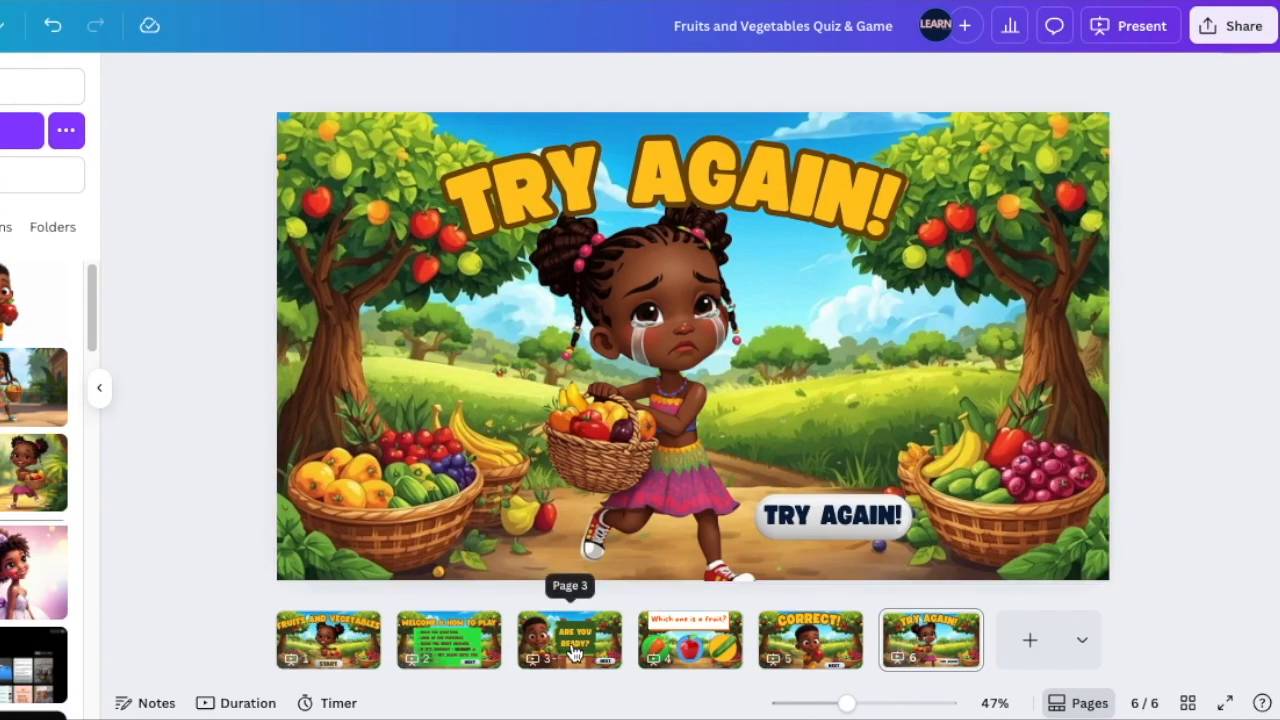
pyautogui.click(686, 652)
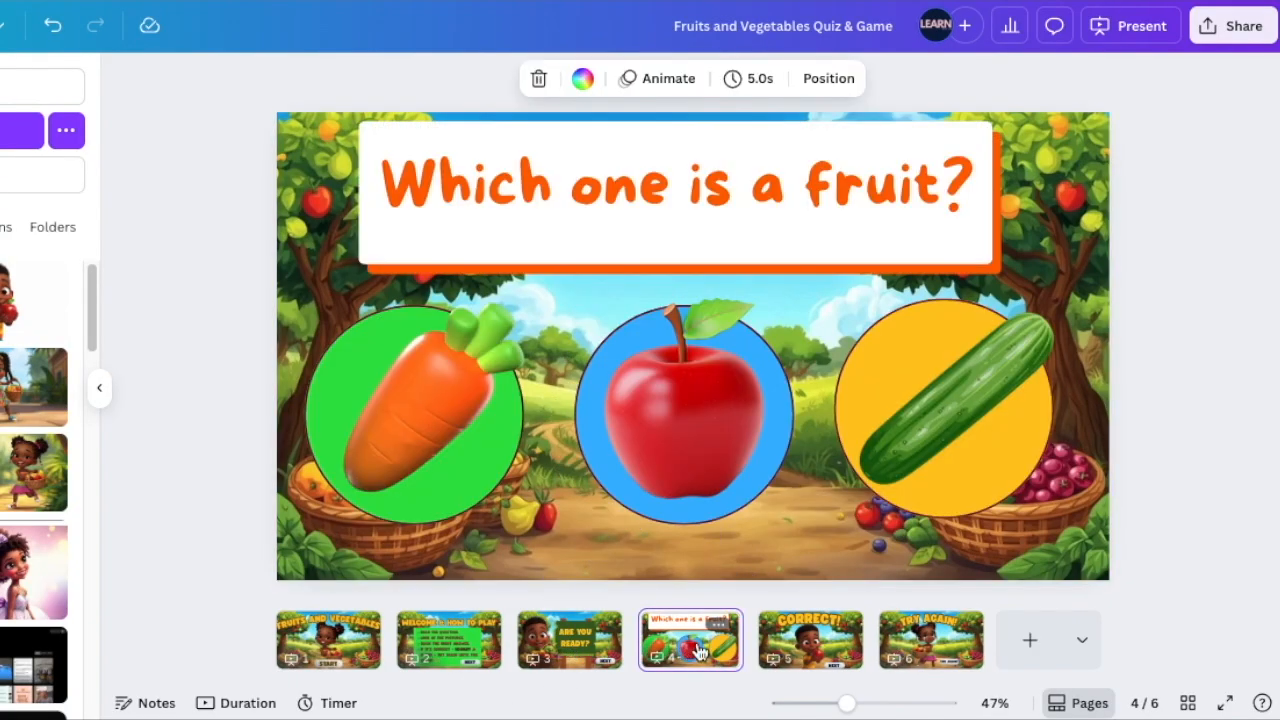
pyautogui.click(832, 646)
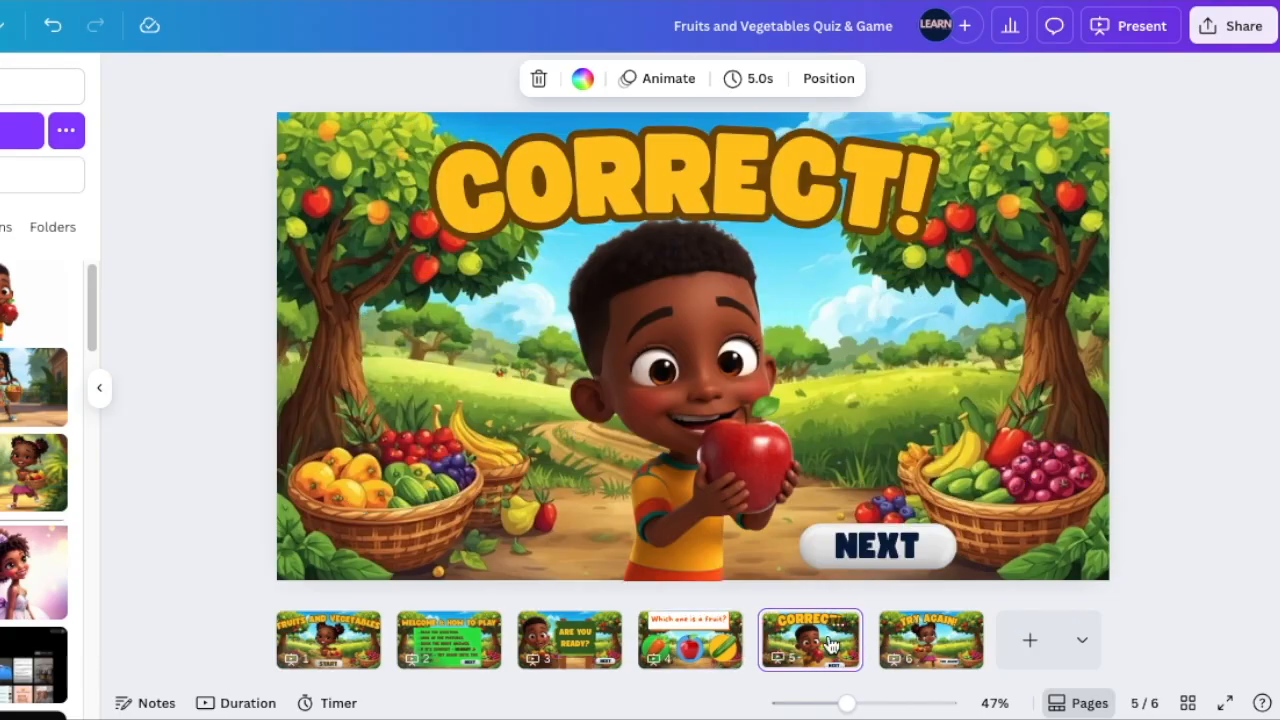
pyautogui.click(925, 647)
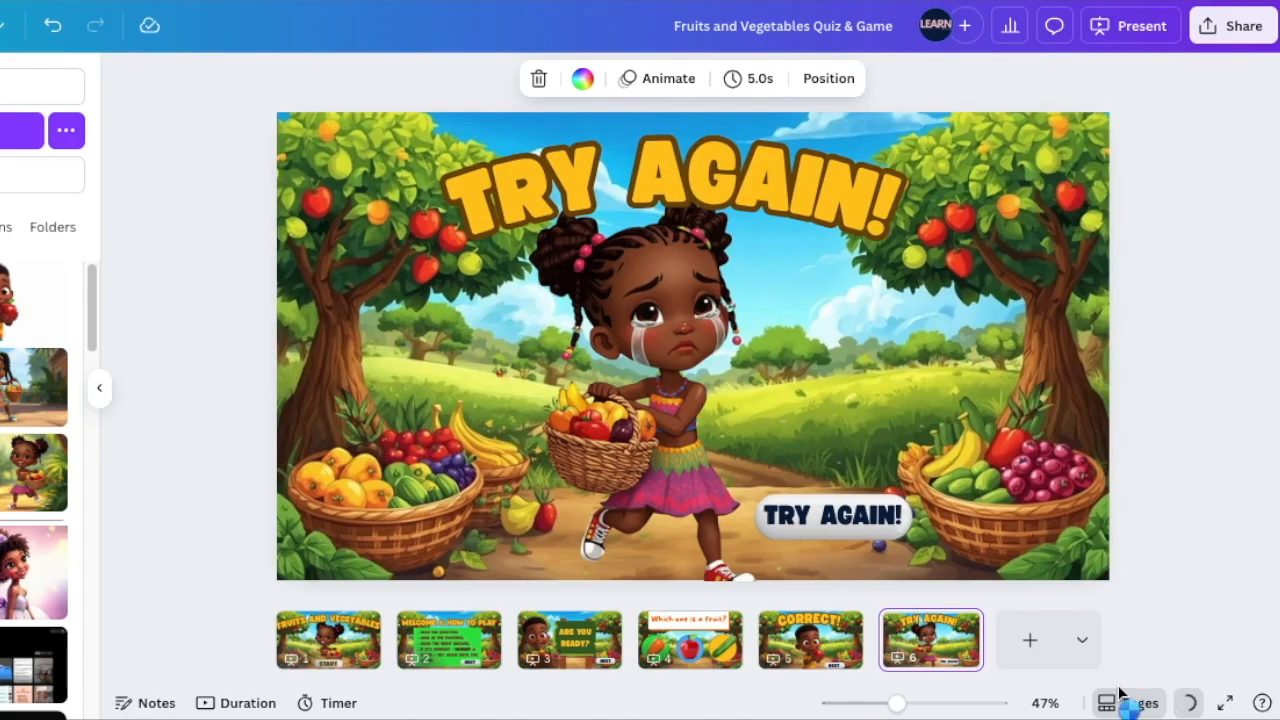
# Step: Duplicate pages 4, 5 and 6 together in the page overview and open the duplicated question page 7
pyautogui.click(1122, 698)
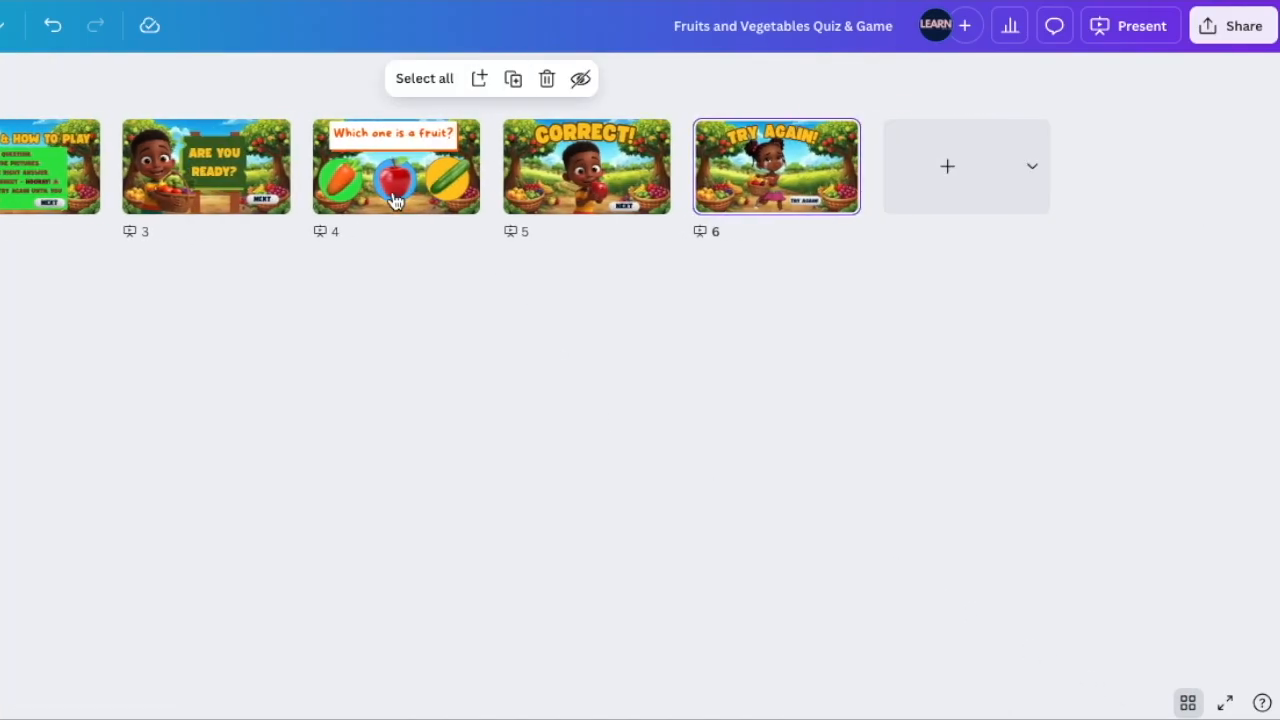
pyautogui.click(400, 192)
pyautogui.keyDown('shift'); pyautogui.click(592, 198); pyautogui.keyUp('shift')
pyautogui.keyDown('shift'); pyautogui.click(765, 204); pyautogui.keyUp('shift')
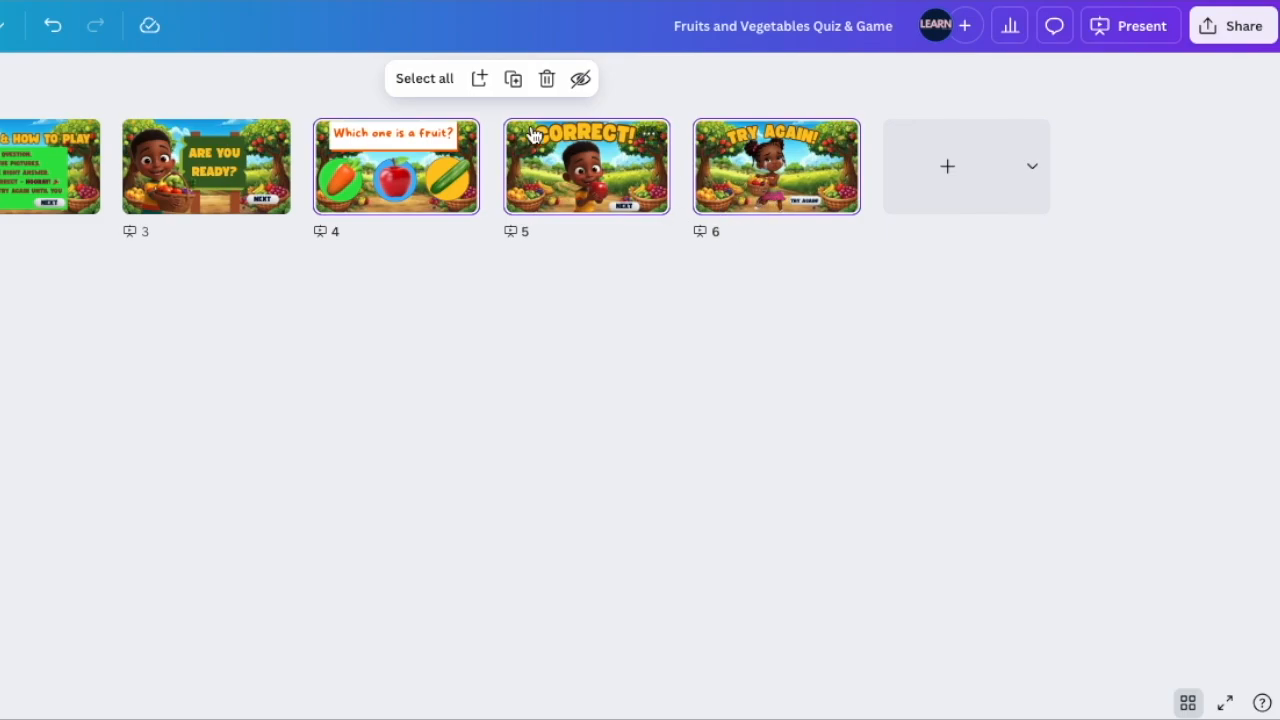
pyautogui.click(513, 80)
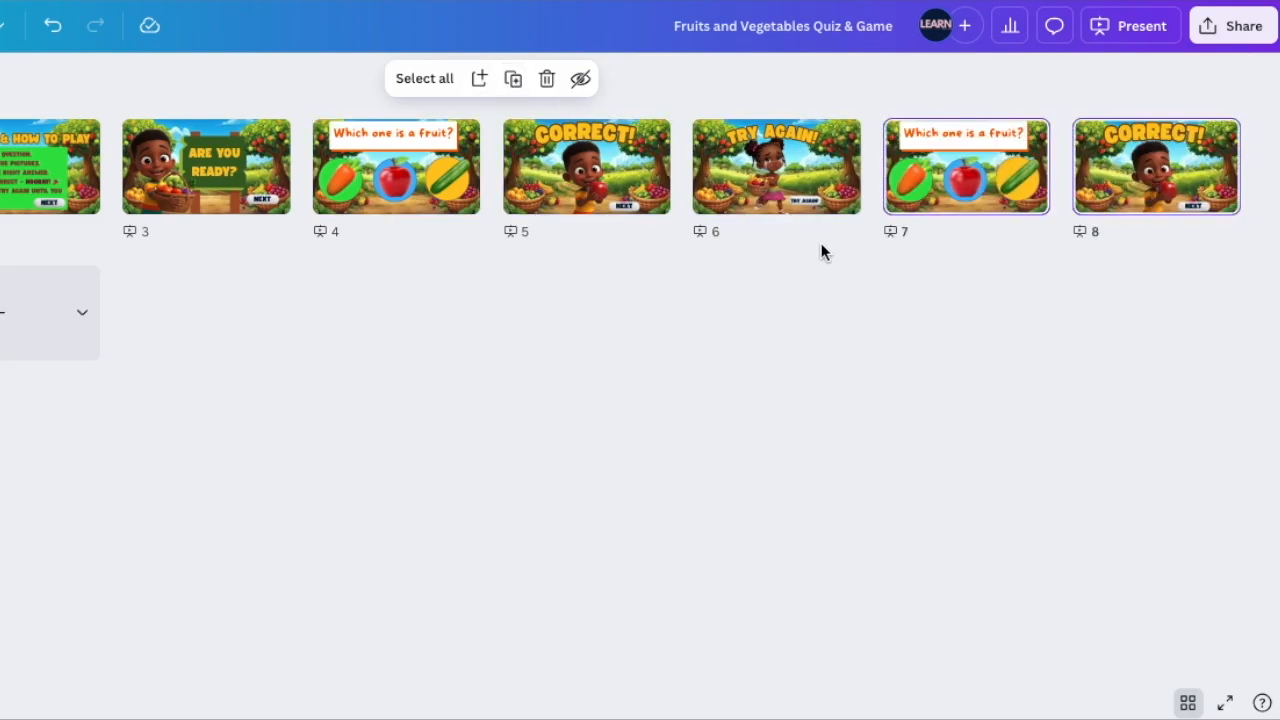
pyautogui.doubleClick(918, 192)
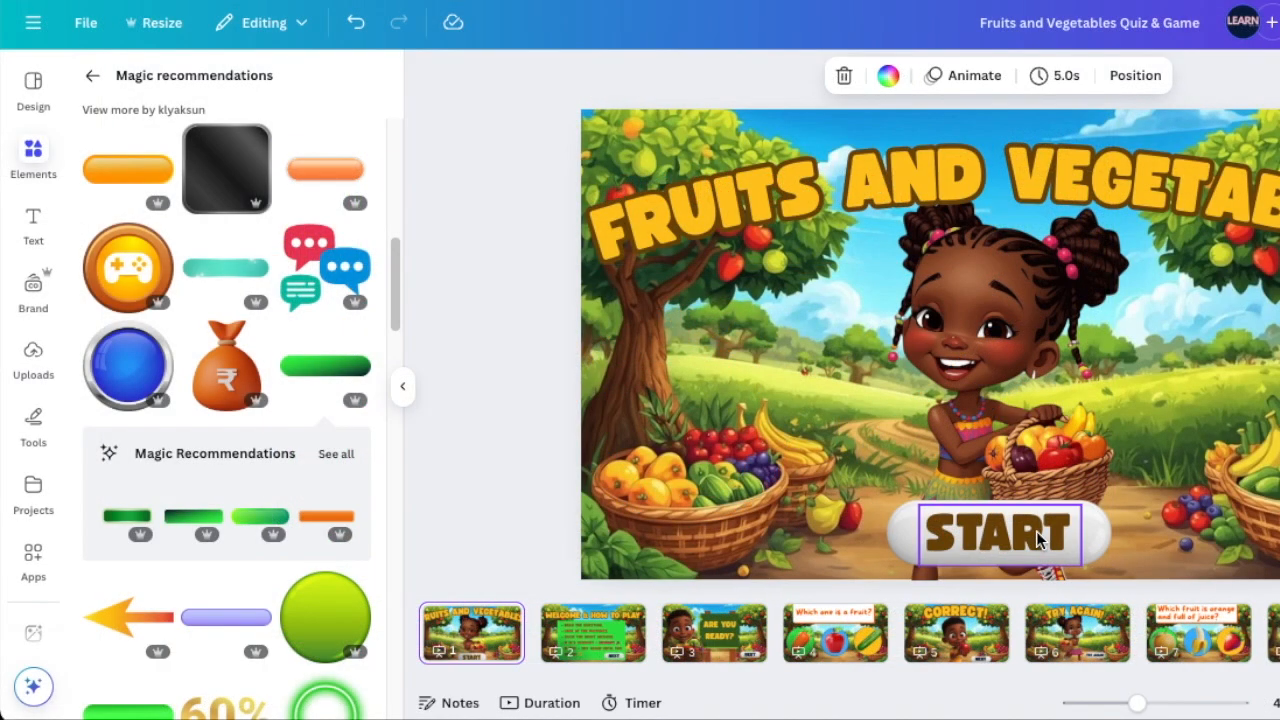
# Step: Animate the entire design with Magic Animate in the recommended Playful style
pyautogui.click(1038, 540)
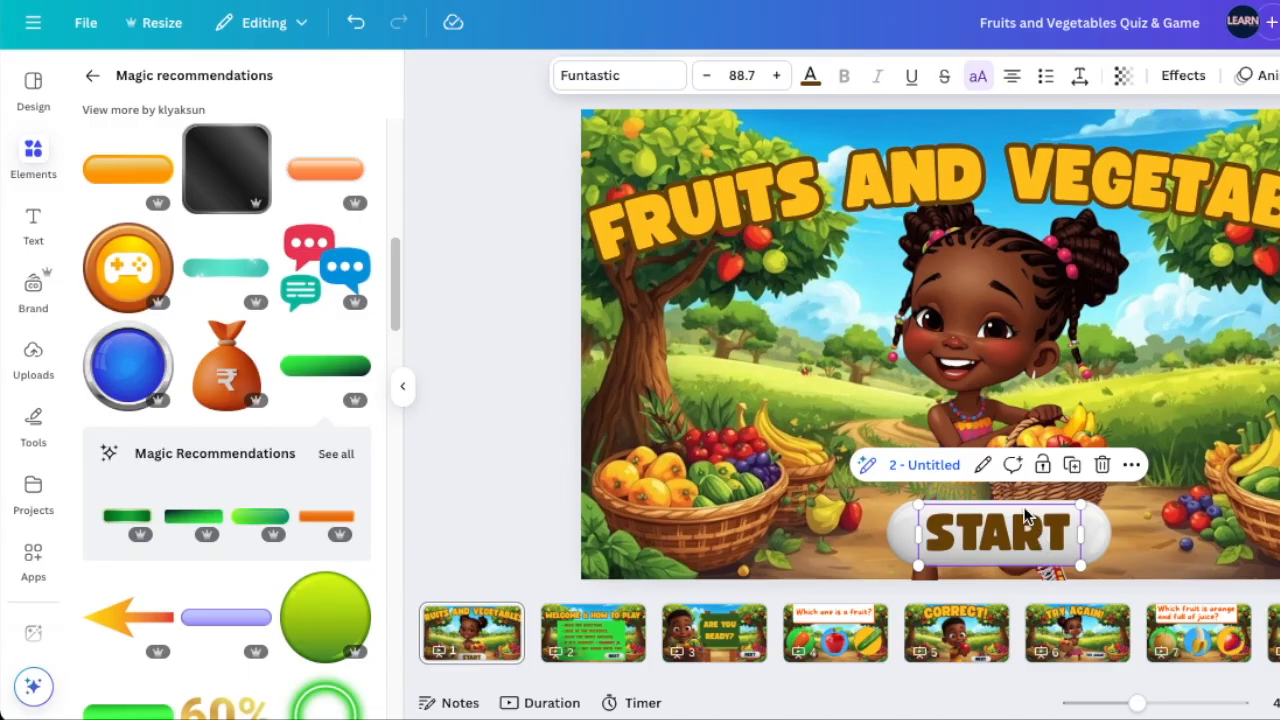
pyautogui.click(502, 362)
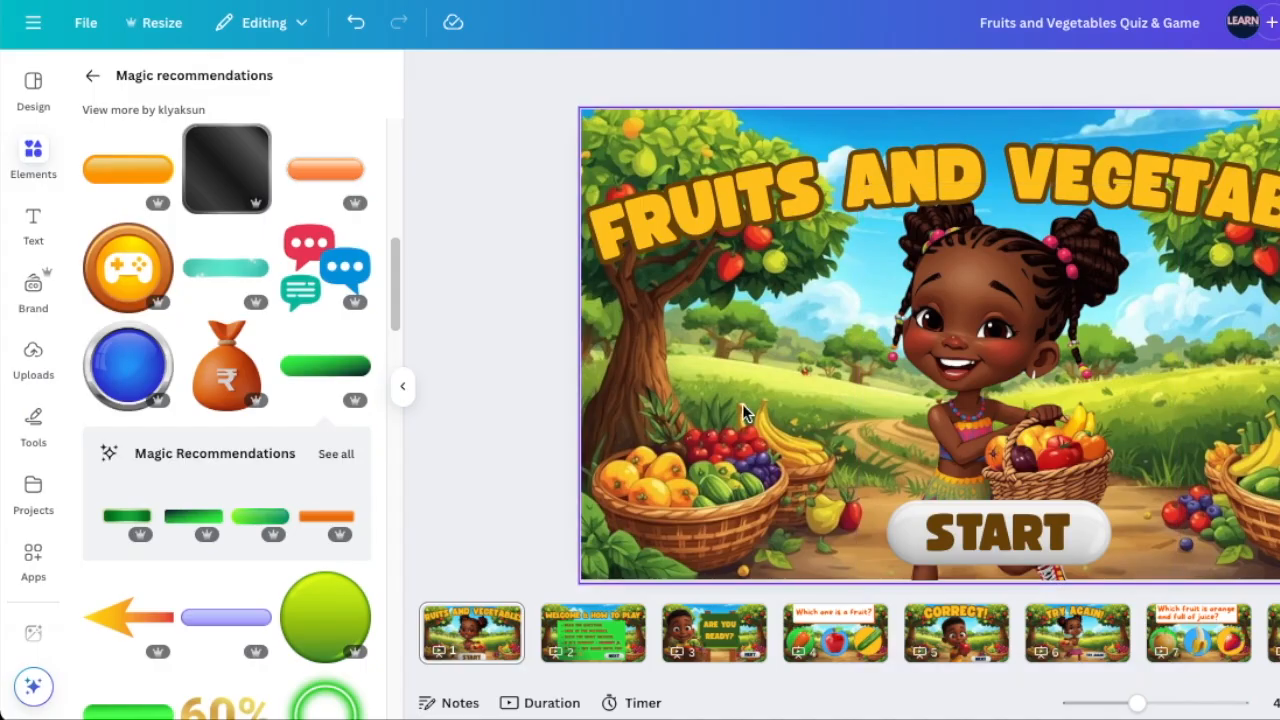
pyautogui.click(696, 130)
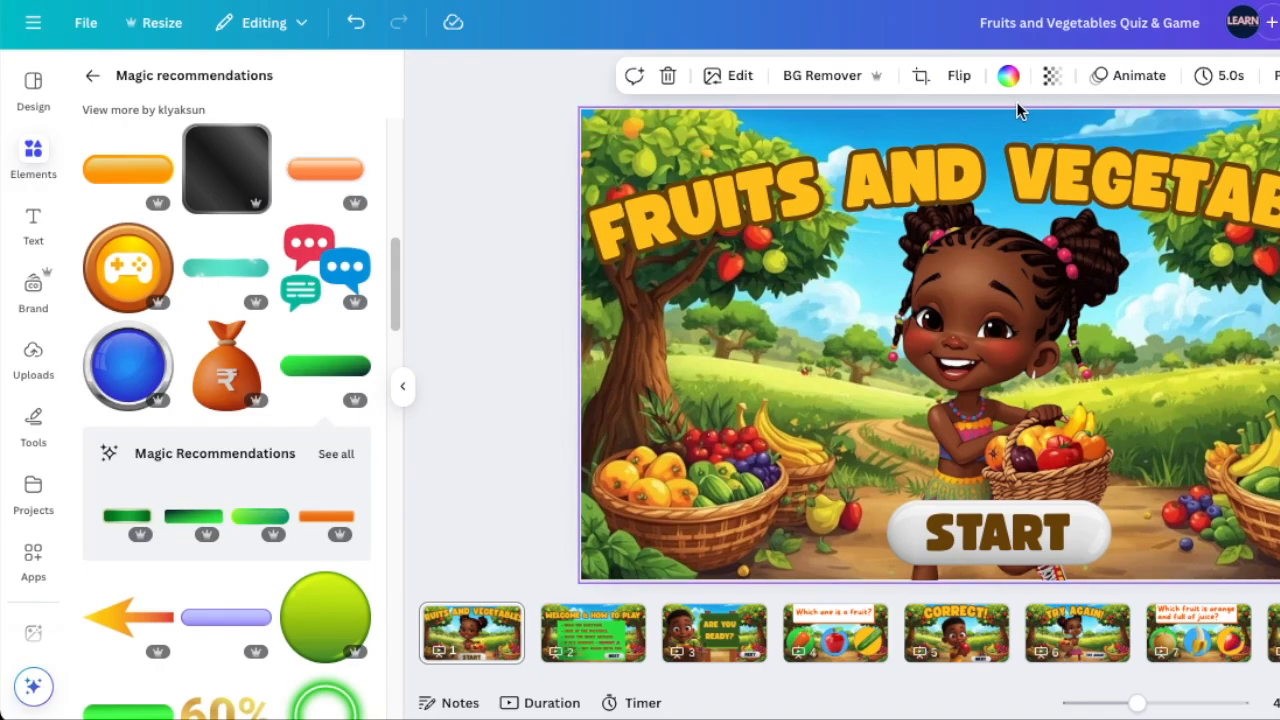
pyautogui.click(1172, 80)
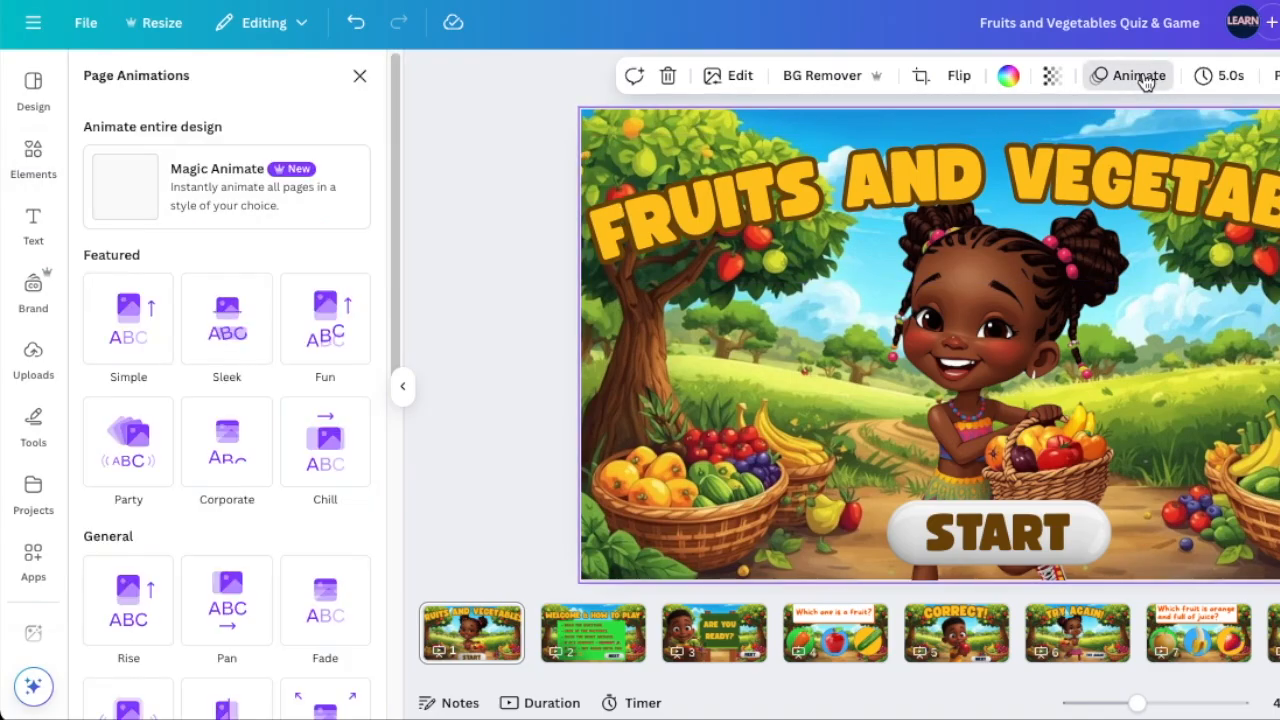
pyautogui.click(217, 195)
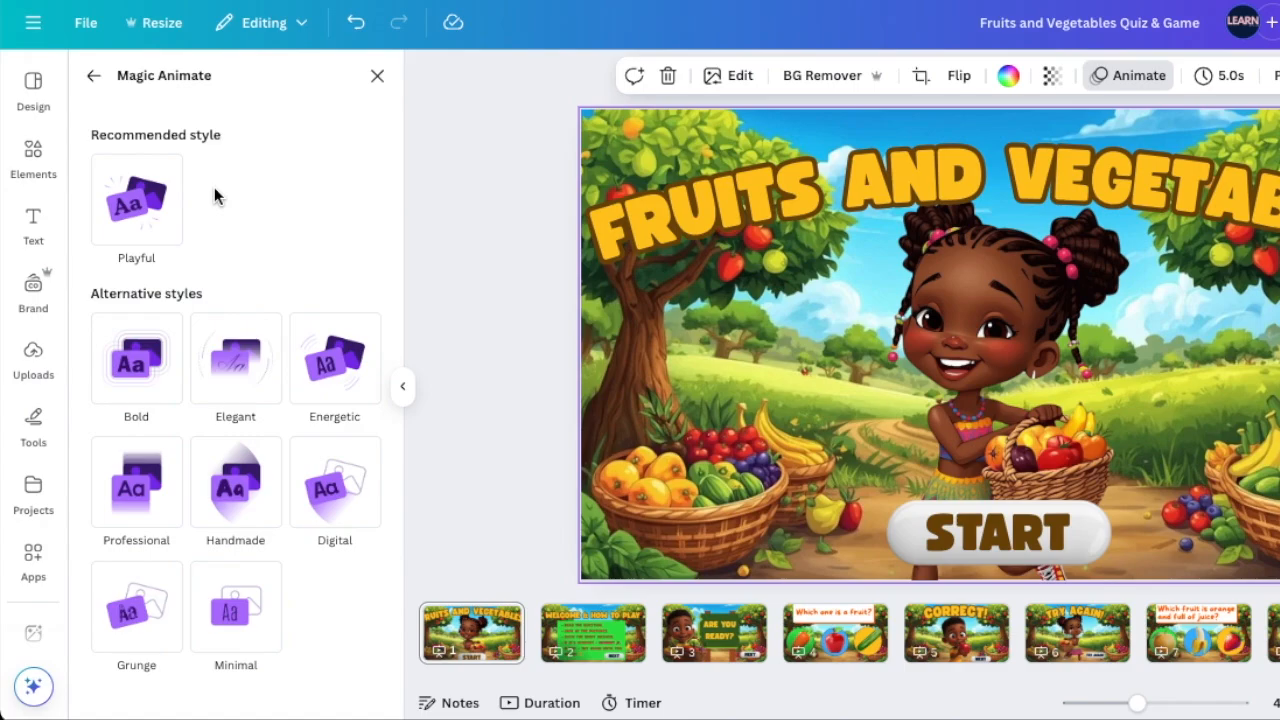
pyautogui.click(143, 207)
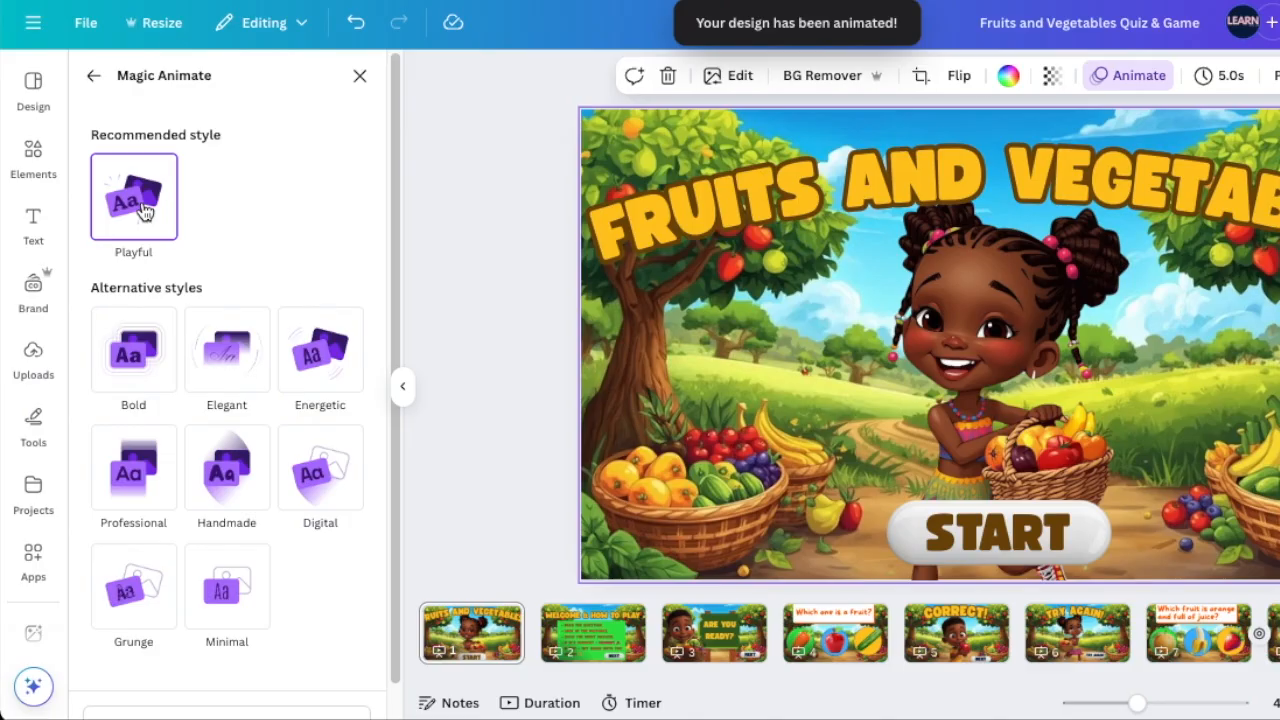
pyautogui.scroll(-1, 267, 503)
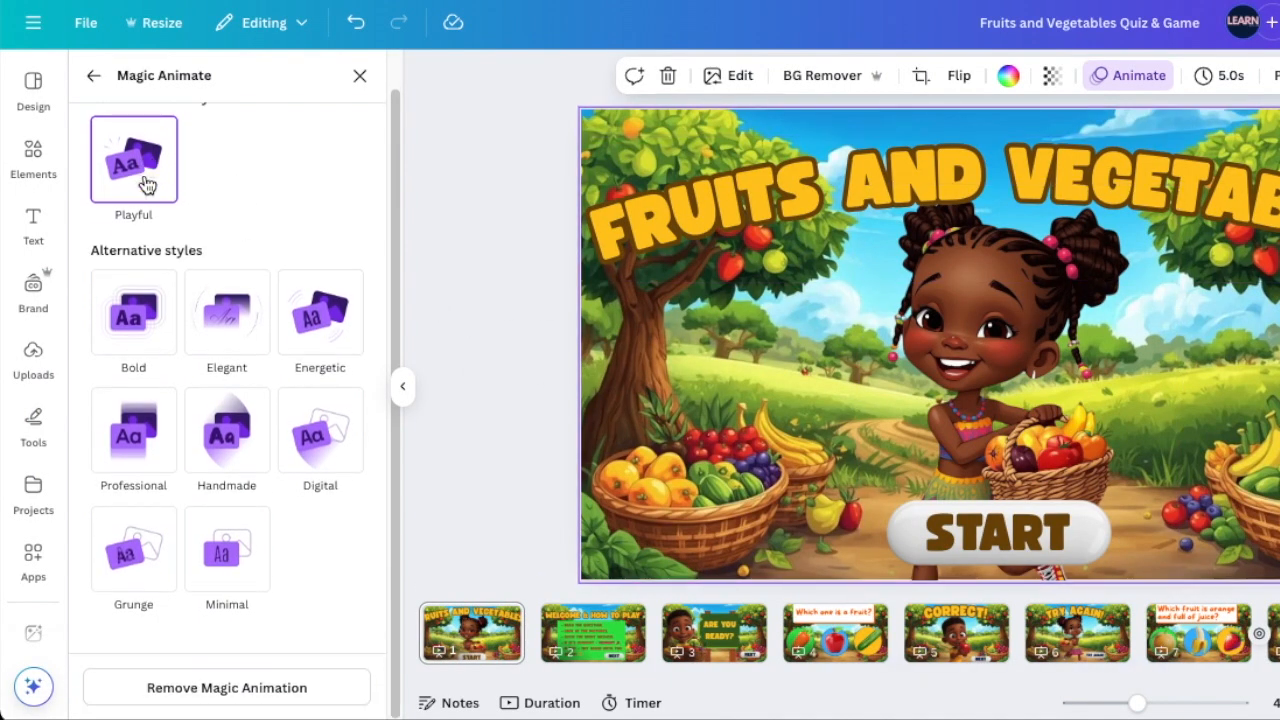
pyautogui.click(93, 75)
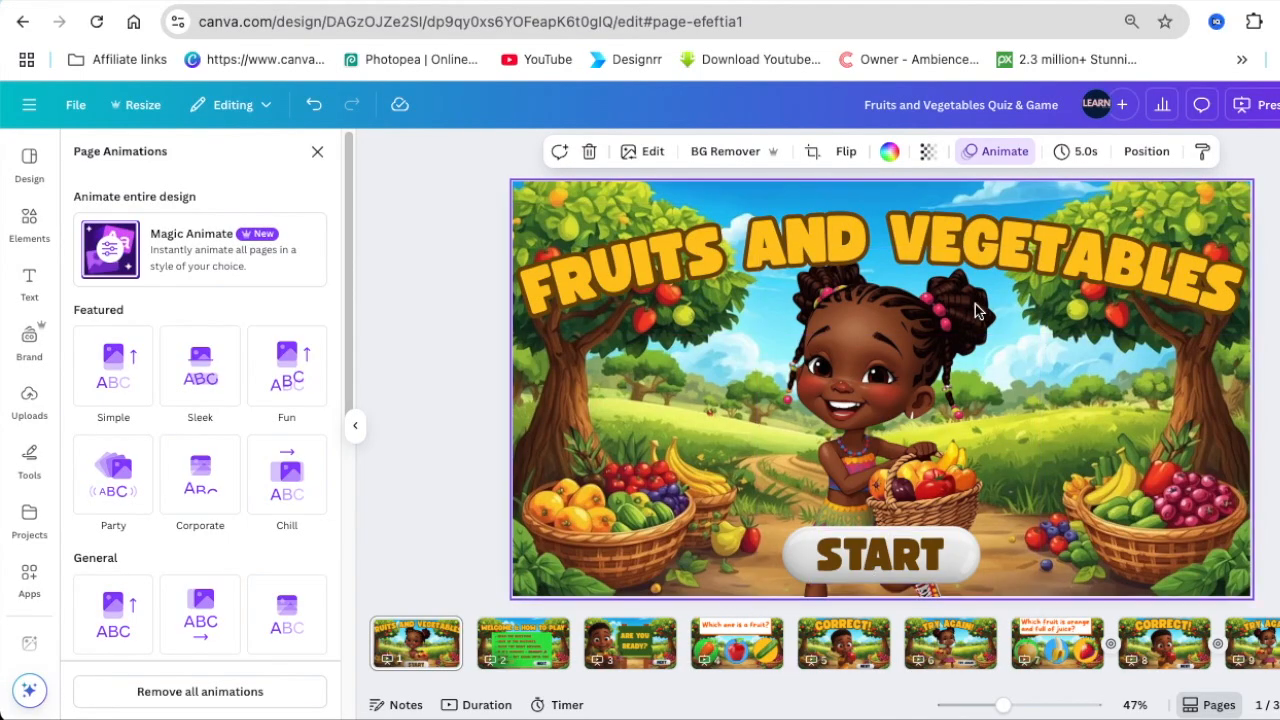
# Step: Preview the quiz in full screen from page 1, jump ahead to pages 17 and 25, and exit the presentation
pyautogui.scroll(-2, 984, 485)
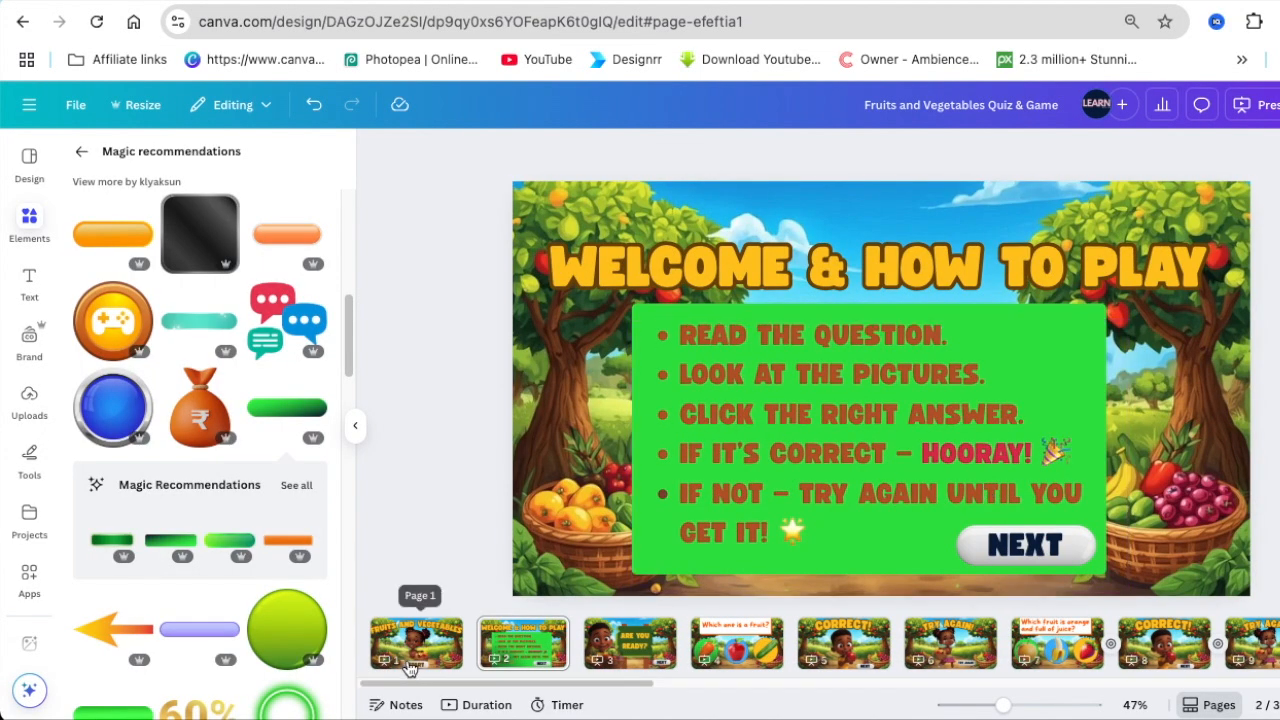
pyautogui.click(410, 660)
pyautogui.click(1279, 105)
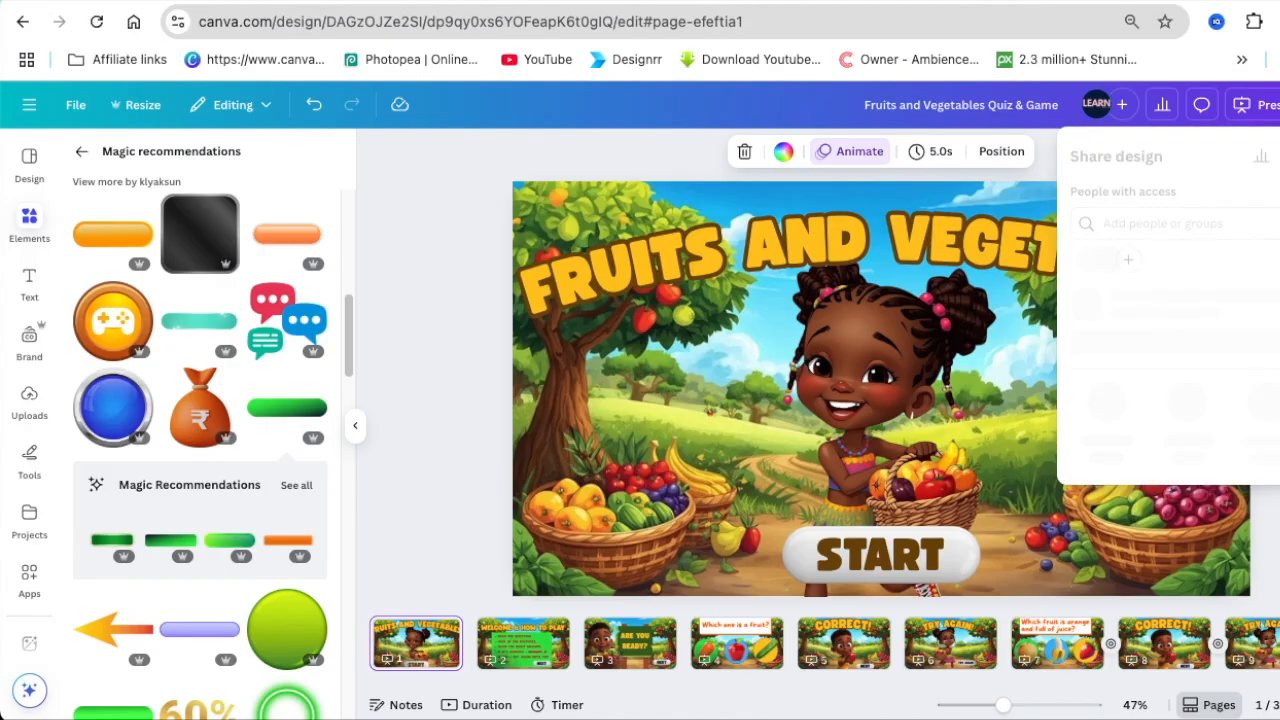
pyautogui.click(1268, 113)
pyautogui.click(1266, 110)
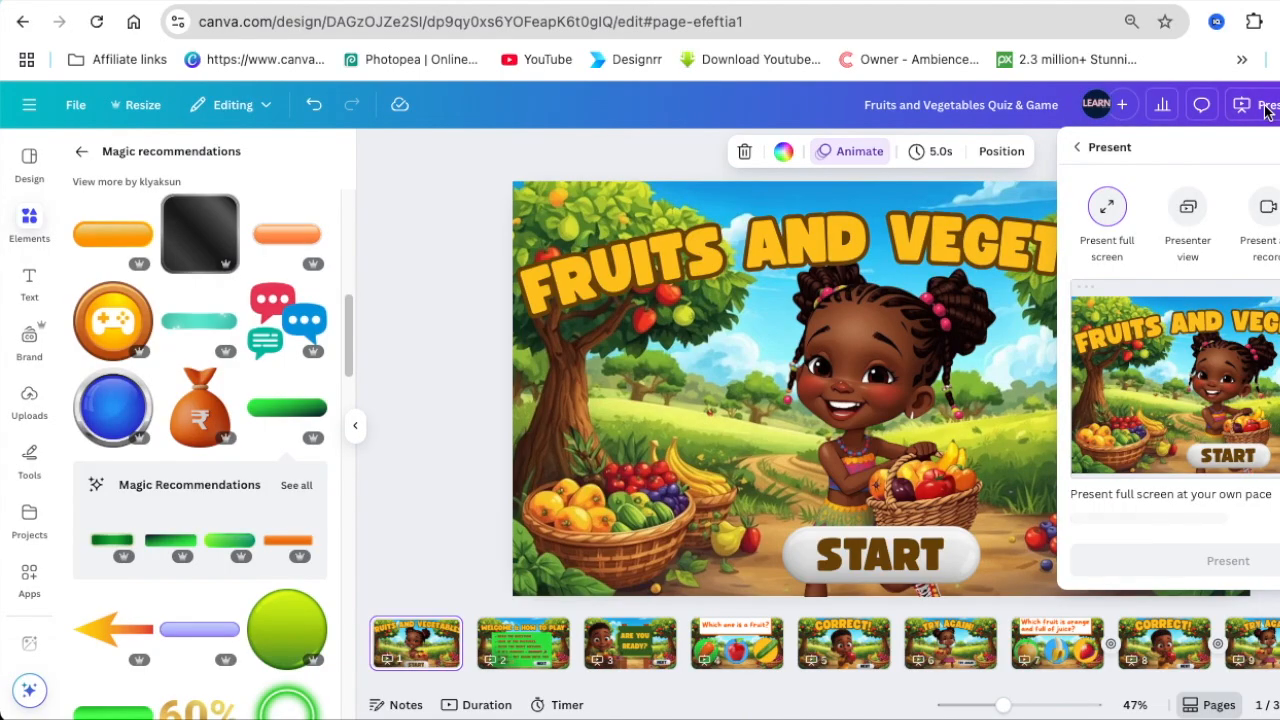
pyautogui.click(1256, 545)
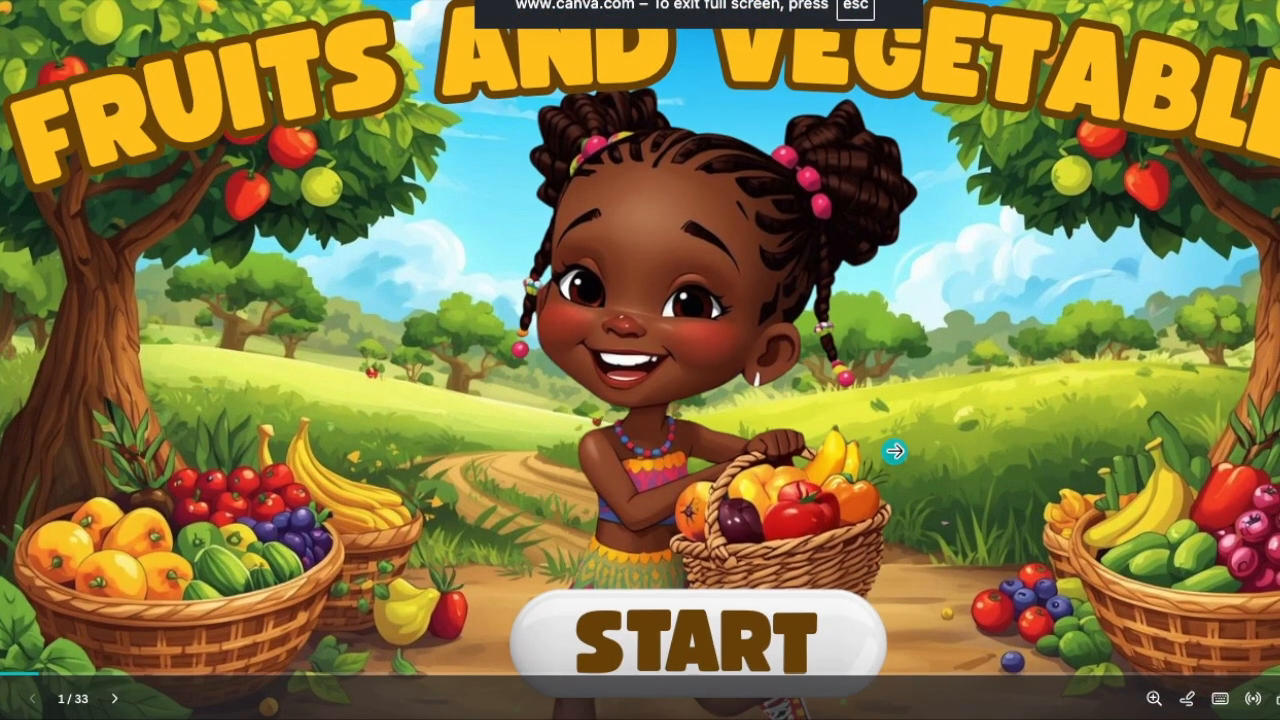
pyautogui.click(686, 670)
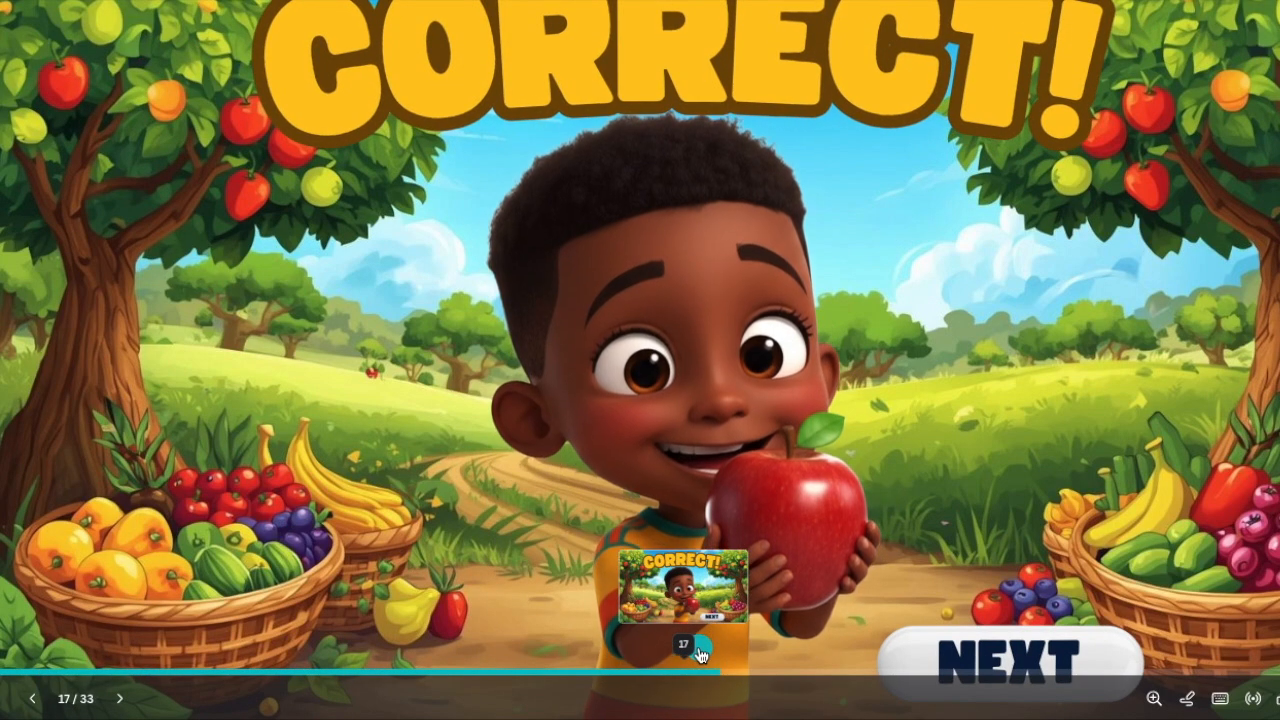
pyautogui.click(1009, 650)
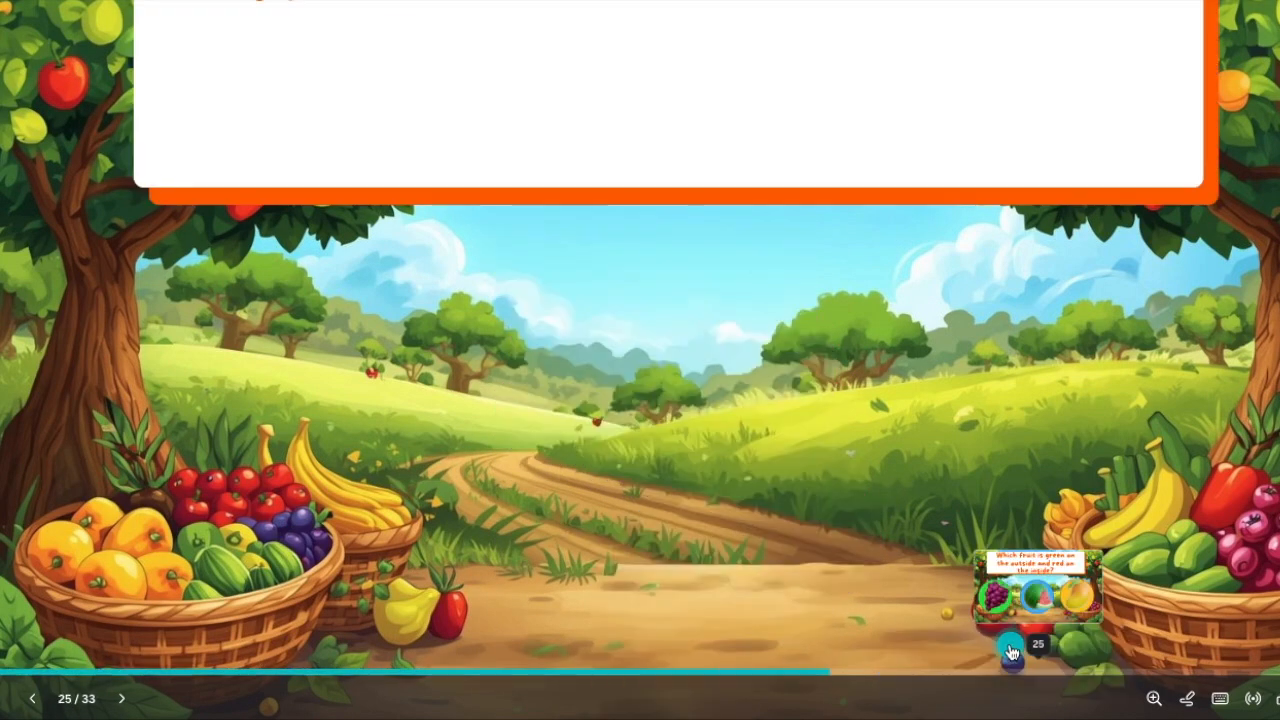
pyautogui.press('Escape')
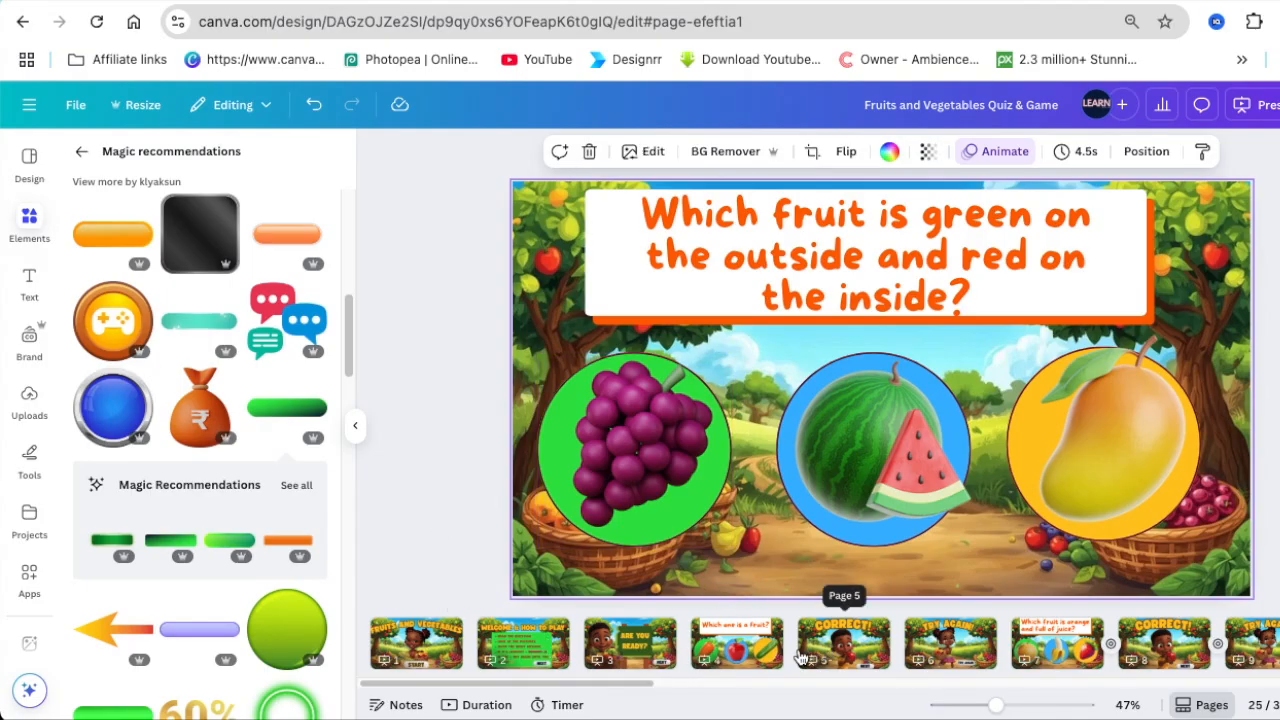
# Step: Go to the "CORRECT!" page 5 and search the audio elements for "cheering"
pyautogui.click(840, 655)
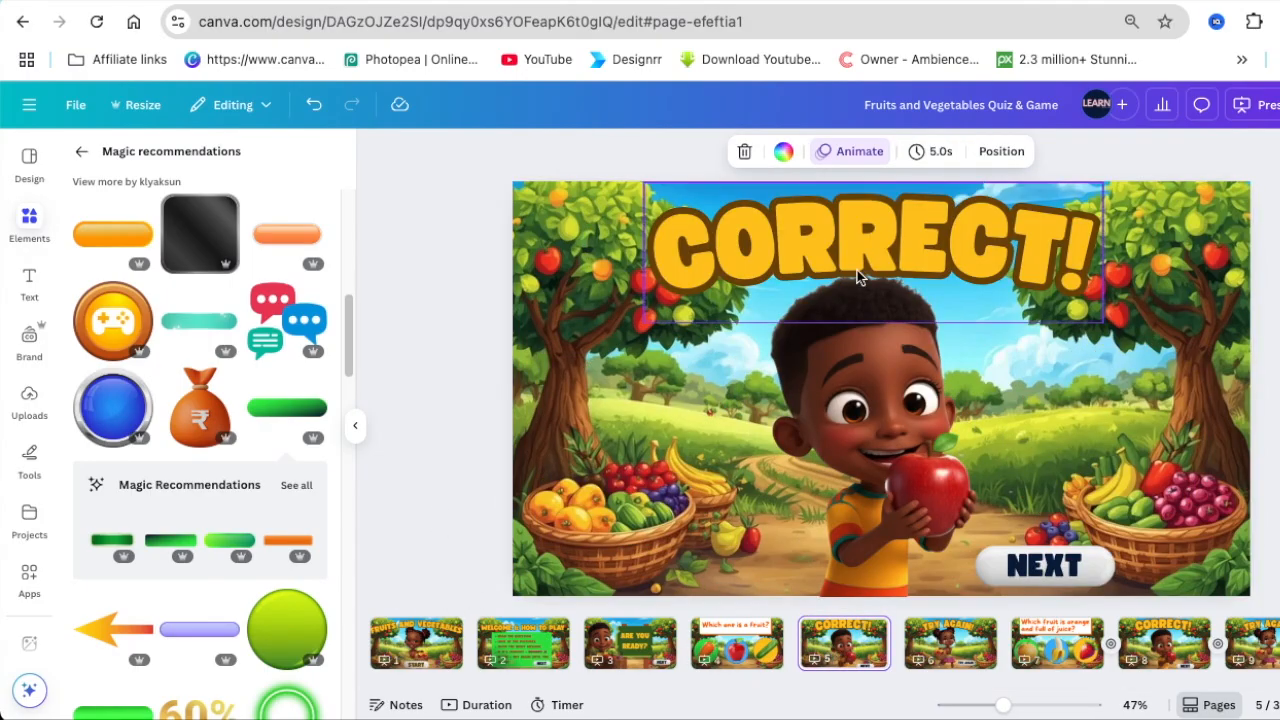
pyautogui.click(30, 226)
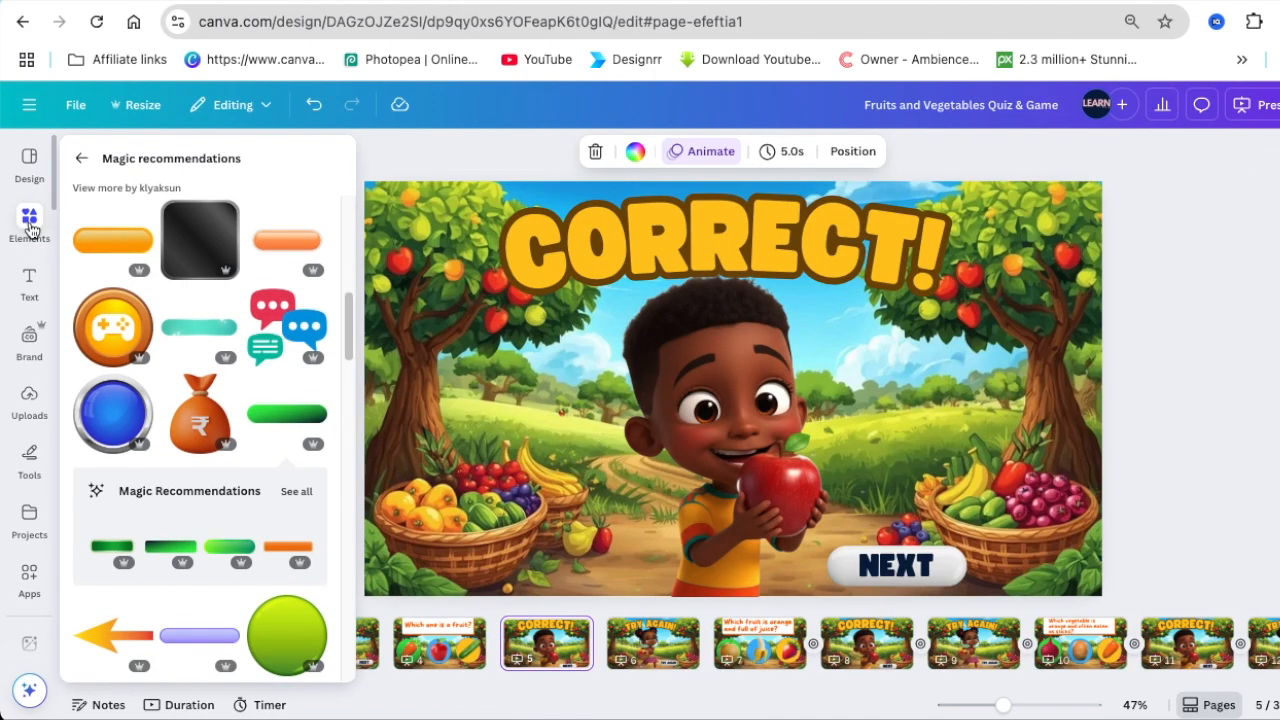
pyautogui.click(81, 158)
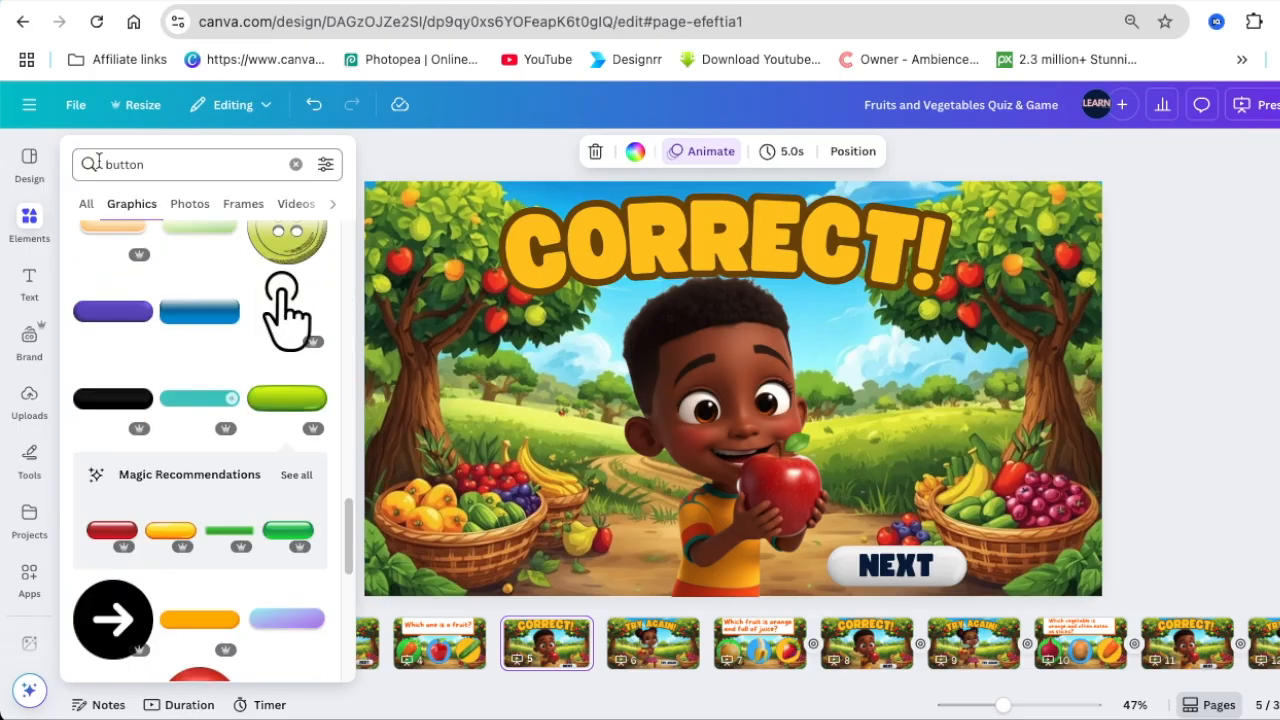
pyautogui.click(146, 167)
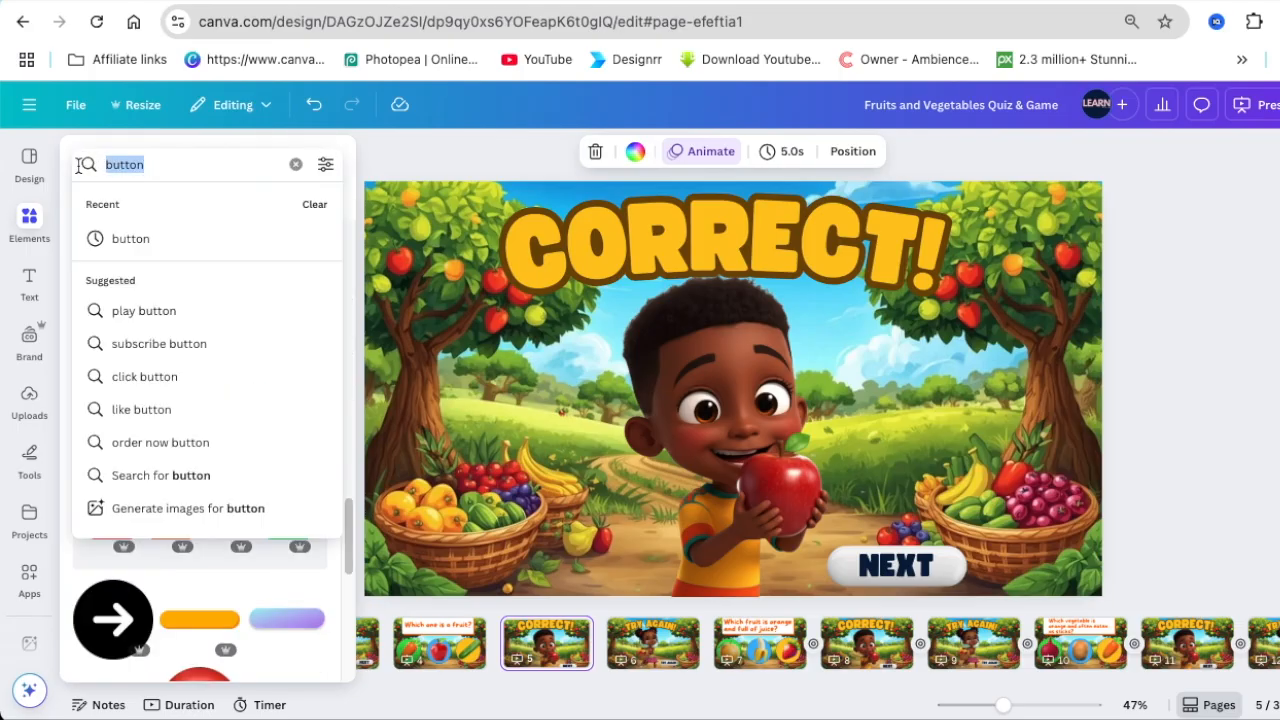
pyautogui.write('cheering')
pyautogui.press('Return')
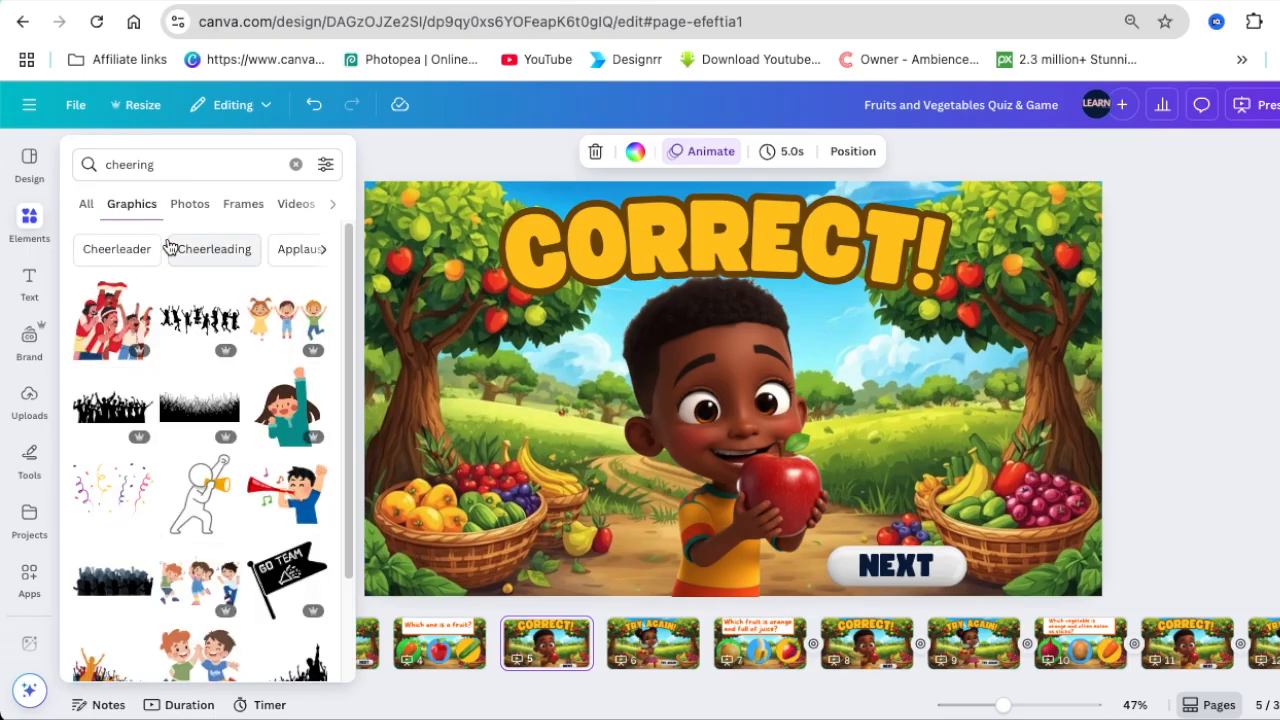
pyautogui.hscroll(5, 245, 209)
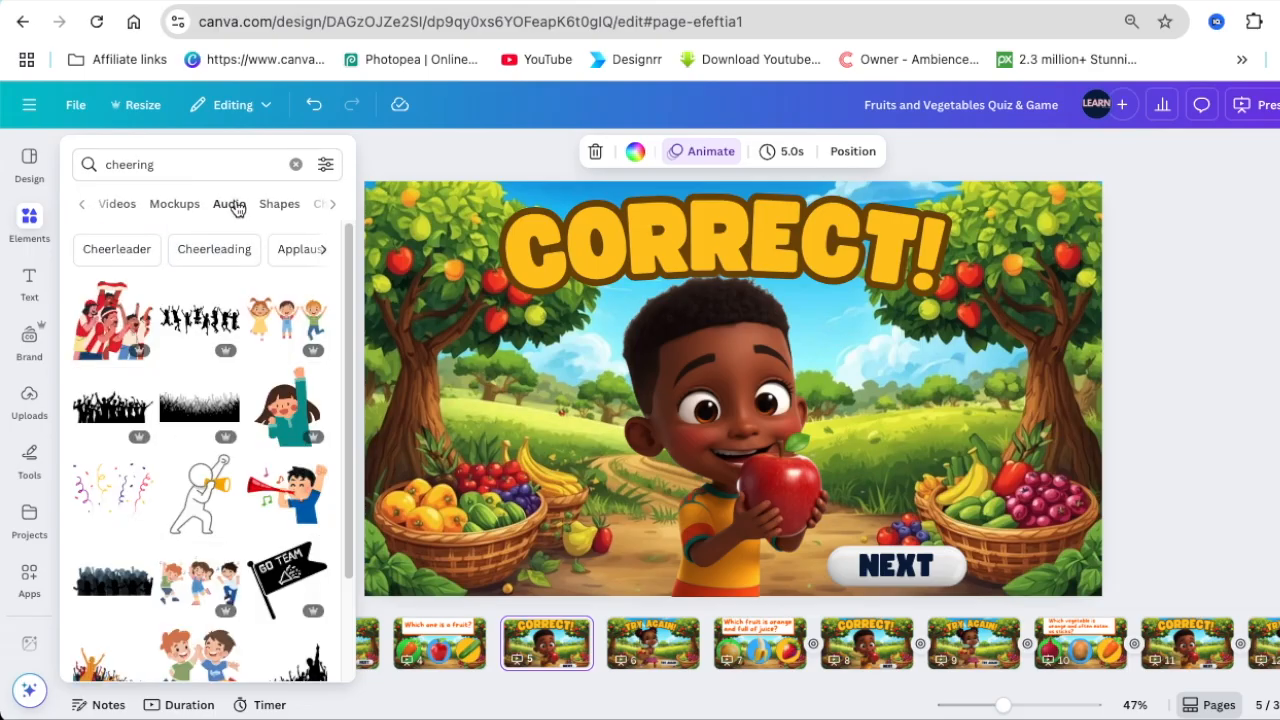
pyautogui.click(237, 207)
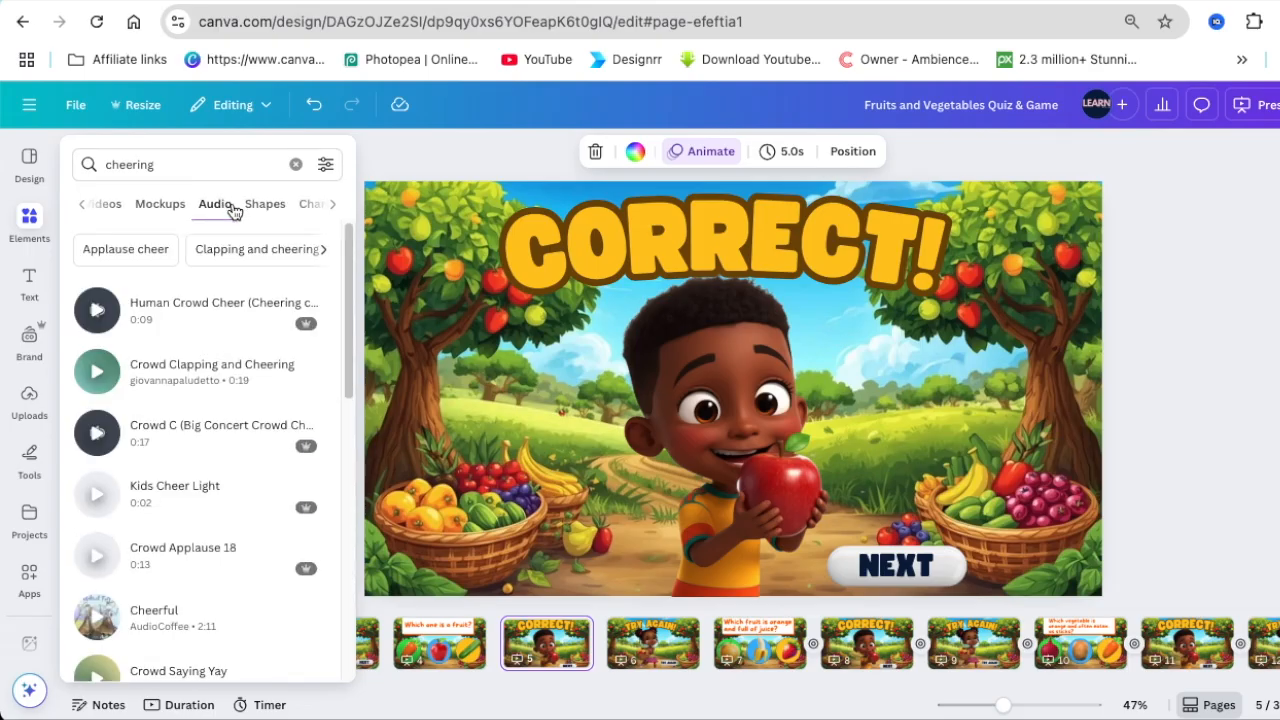
# Step: Preview the "Kids Cheer Light" sound and add it to the "CORRECT!" page 5
pyautogui.click(96, 500)
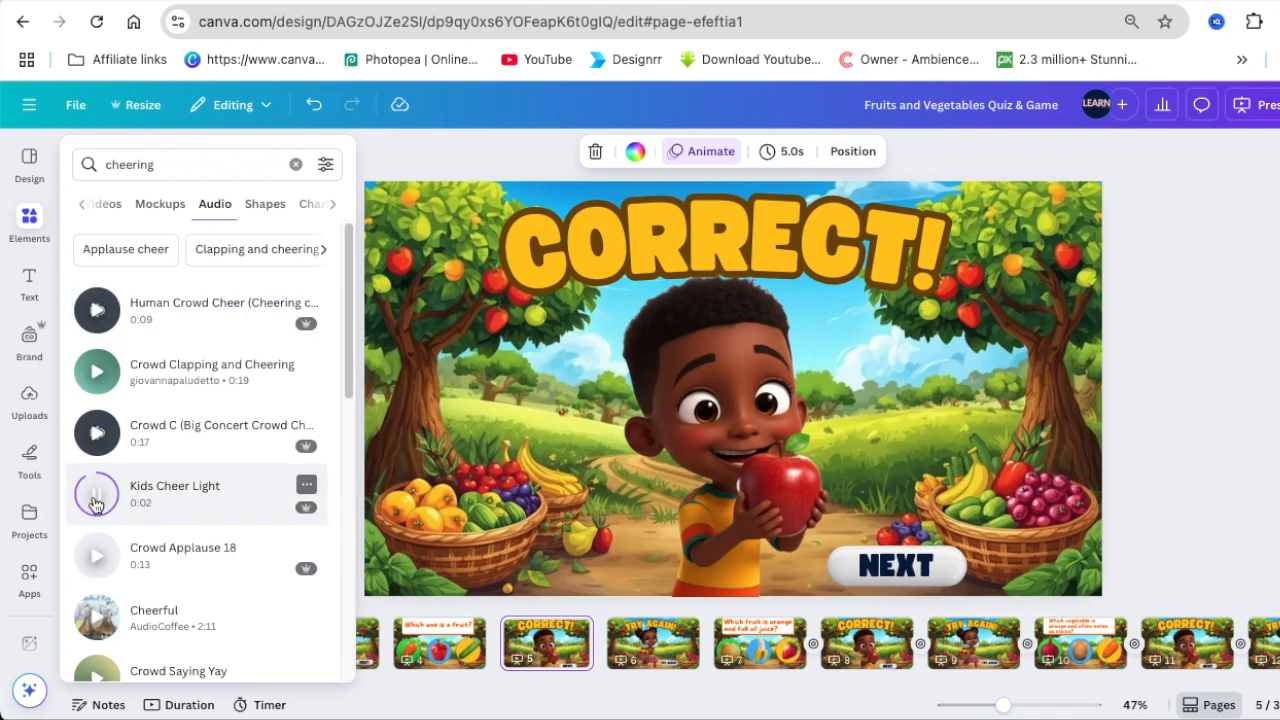
pyautogui.click(584, 689)
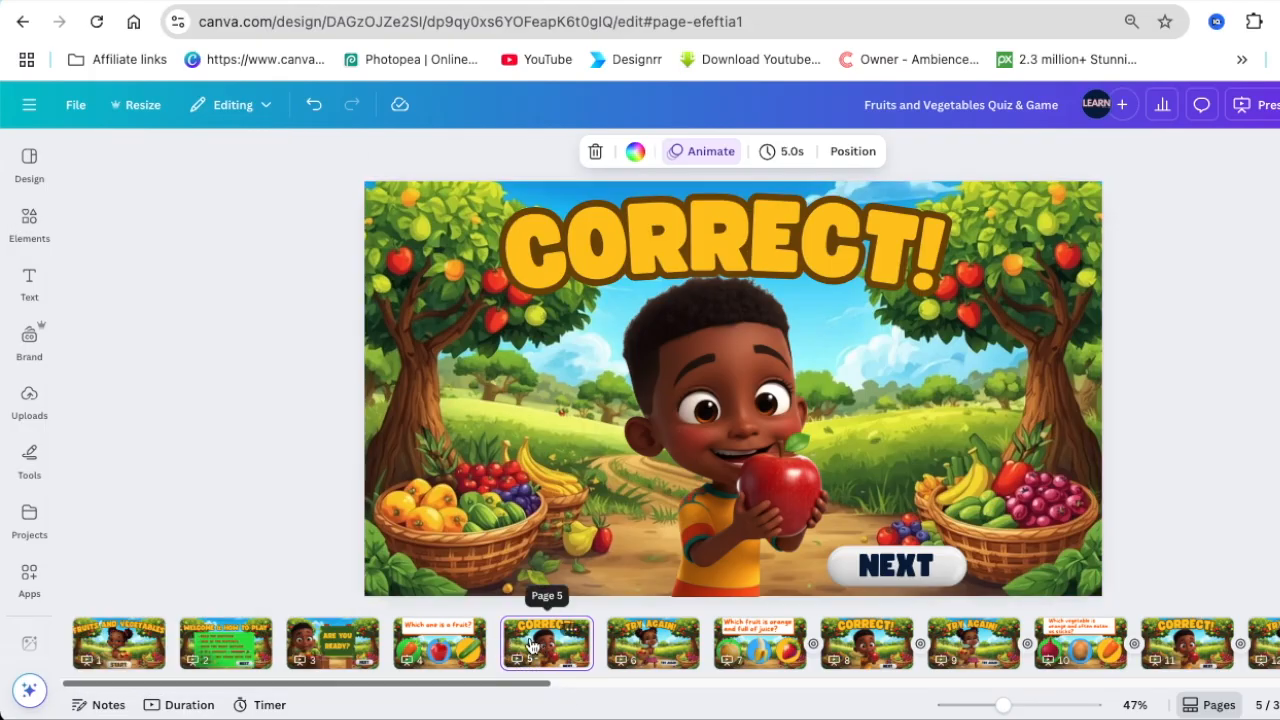
pyautogui.click(29, 222)
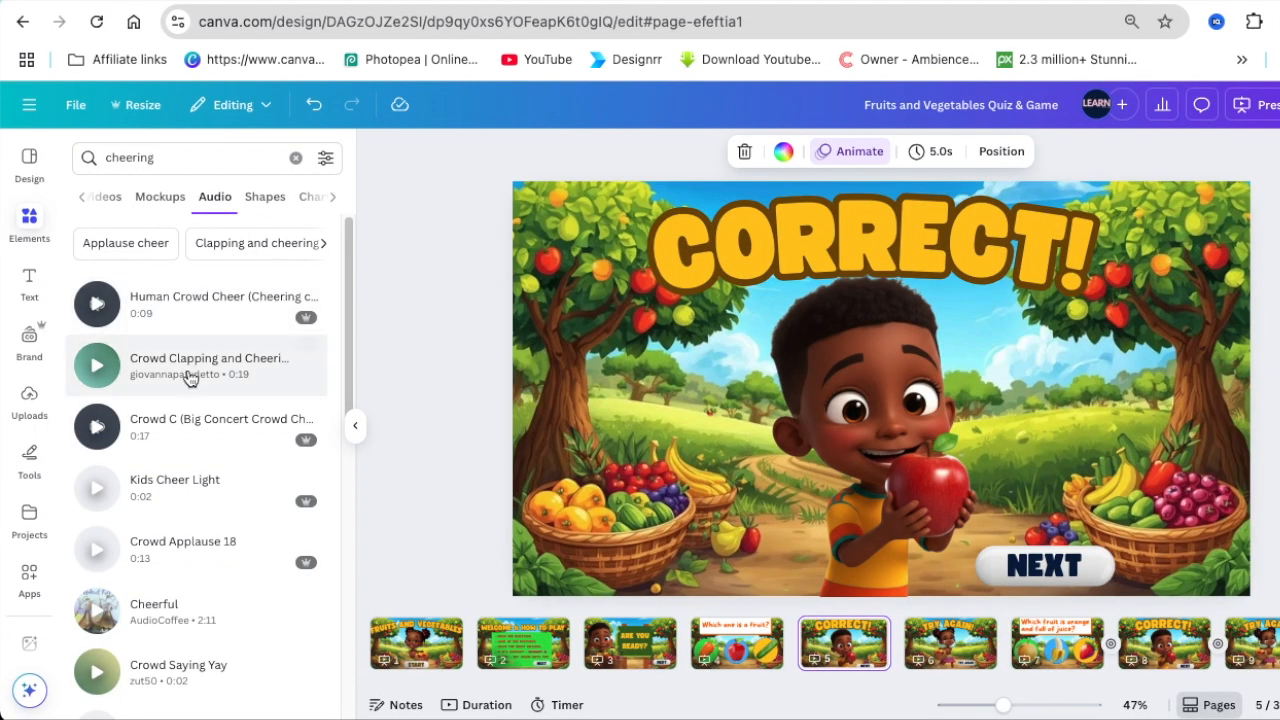
pyautogui.click(202, 485)
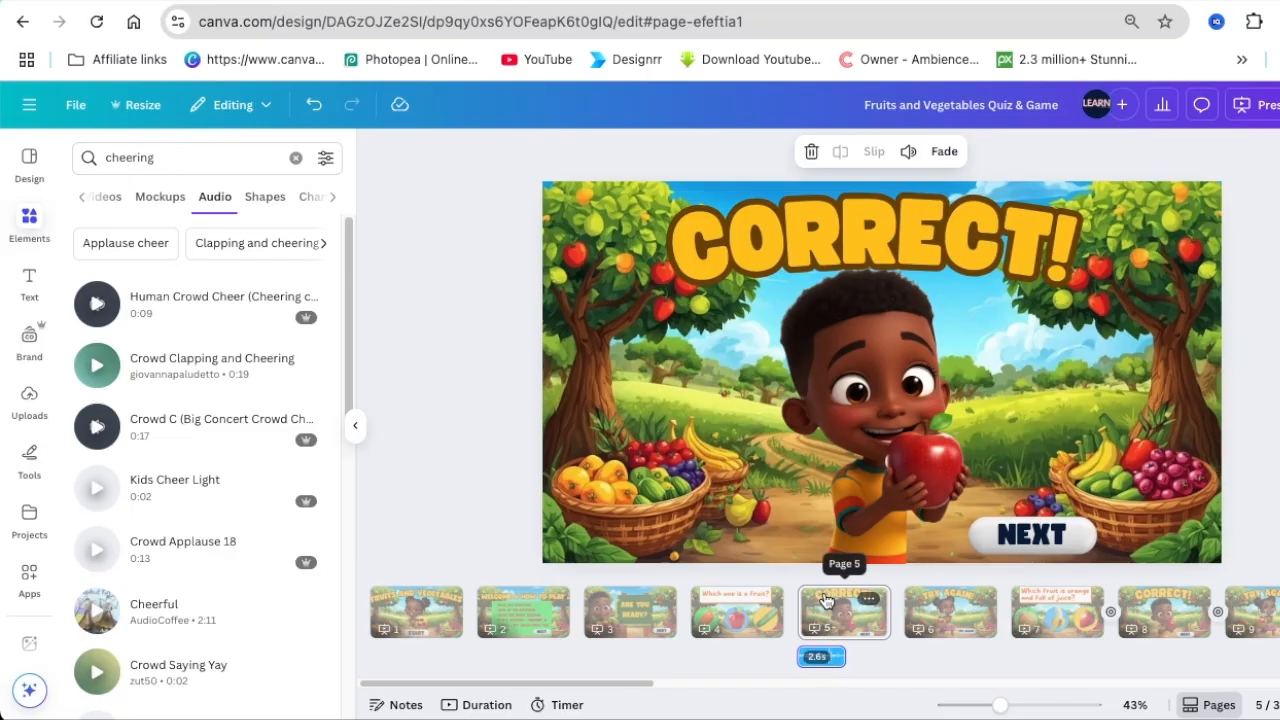
# Step: Search the audio elements for "ahhh"
pyautogui.click(169, 157)
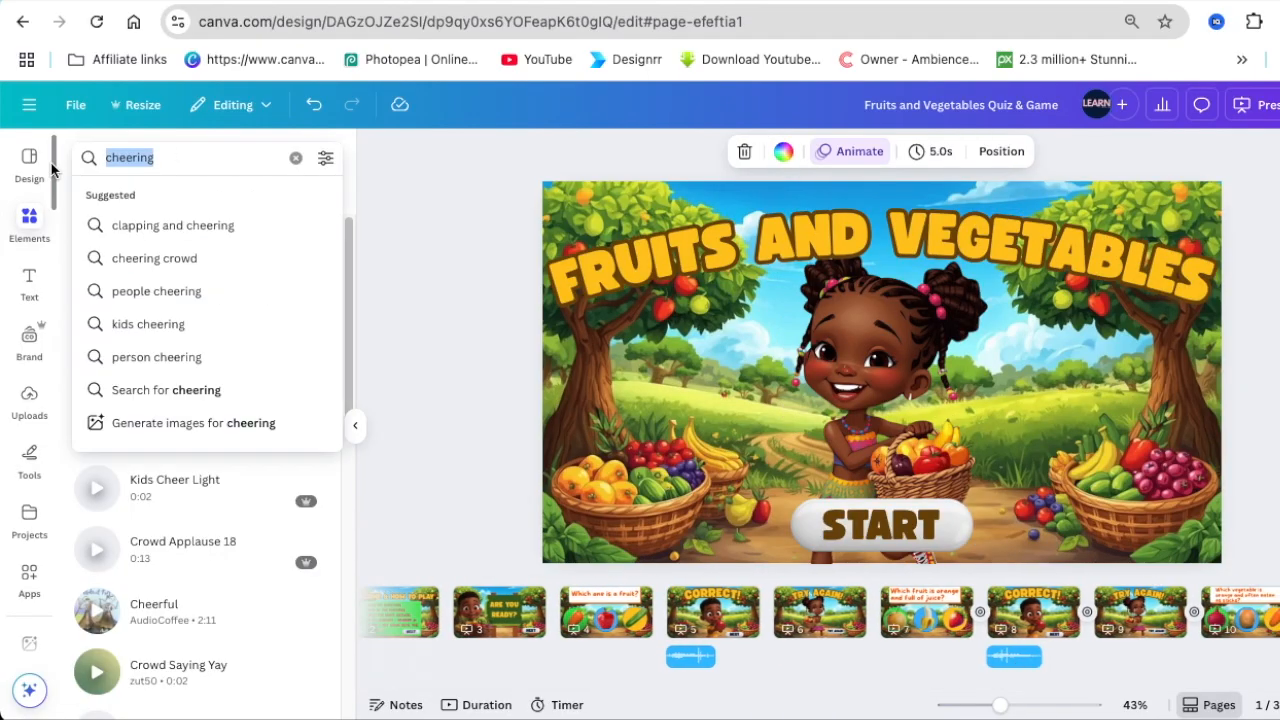
pyautogui.write('ahhh')
pyautogui.press('Return')
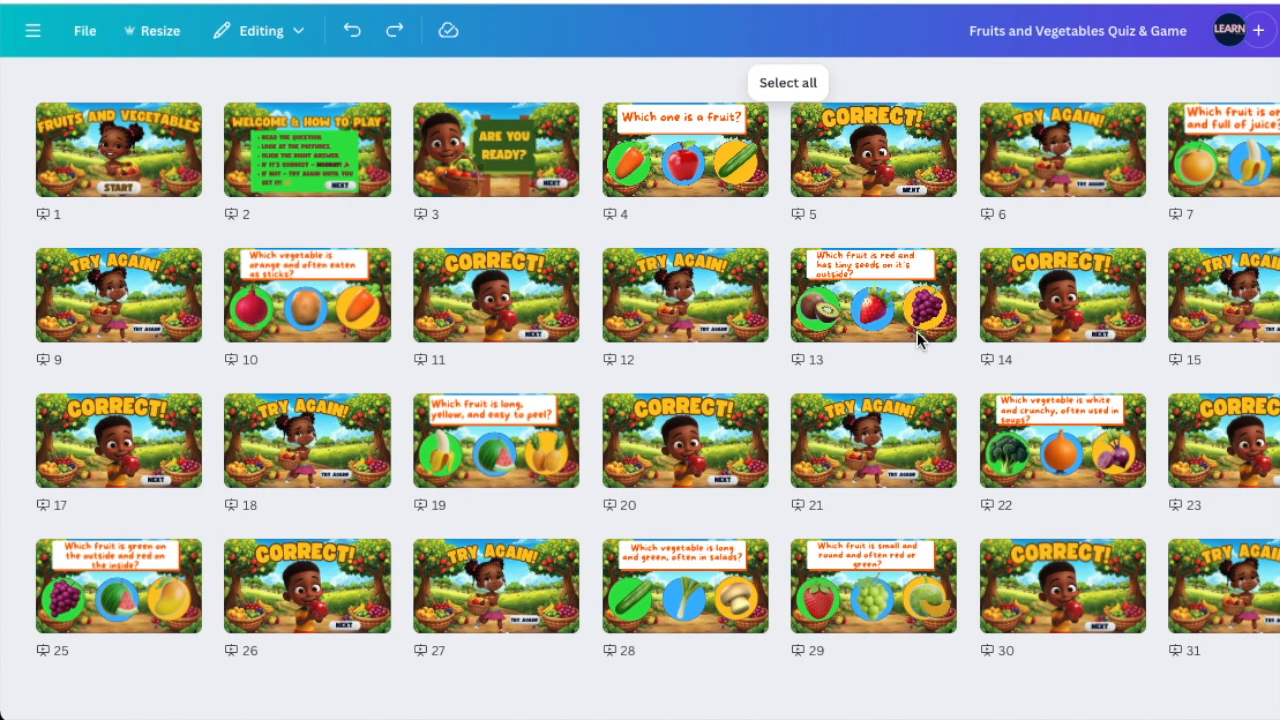
# Step: Duplicate the "CORRECT!" page 30 in the page overview
pyautogui.click(1078, 603)
pyautogui.click(1124, 555)
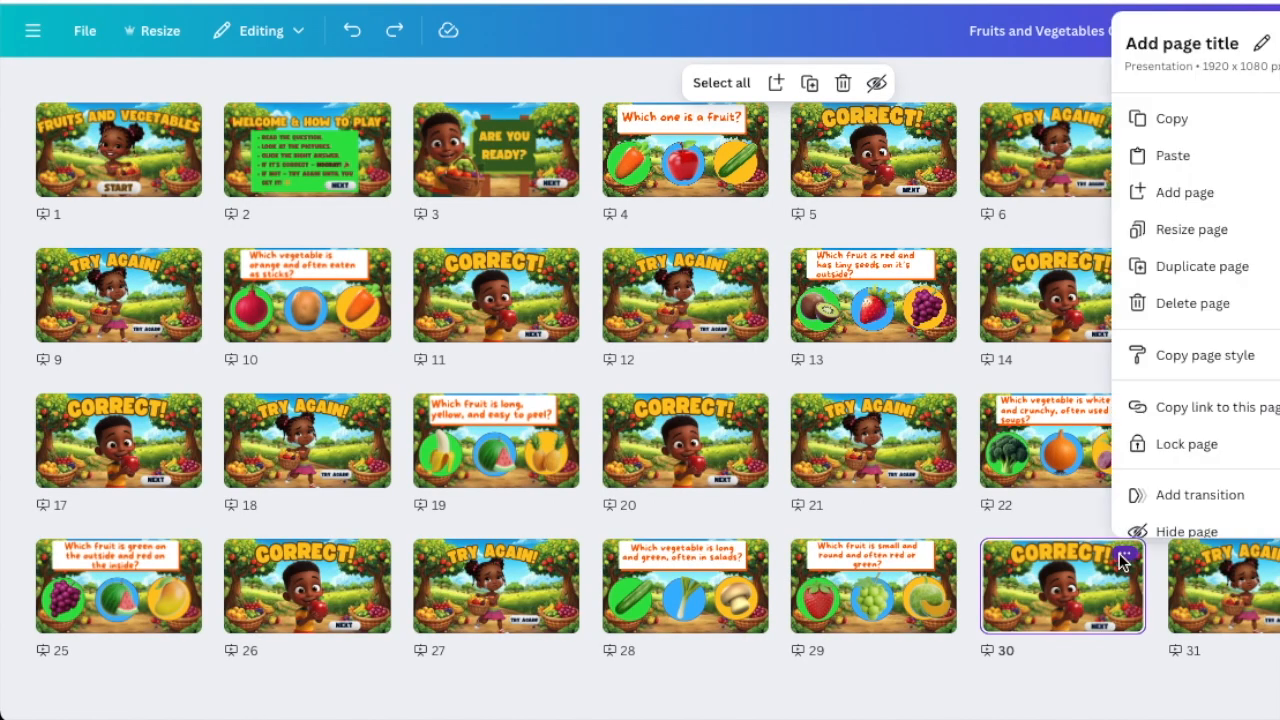
pyautogui.click(1203, 268)
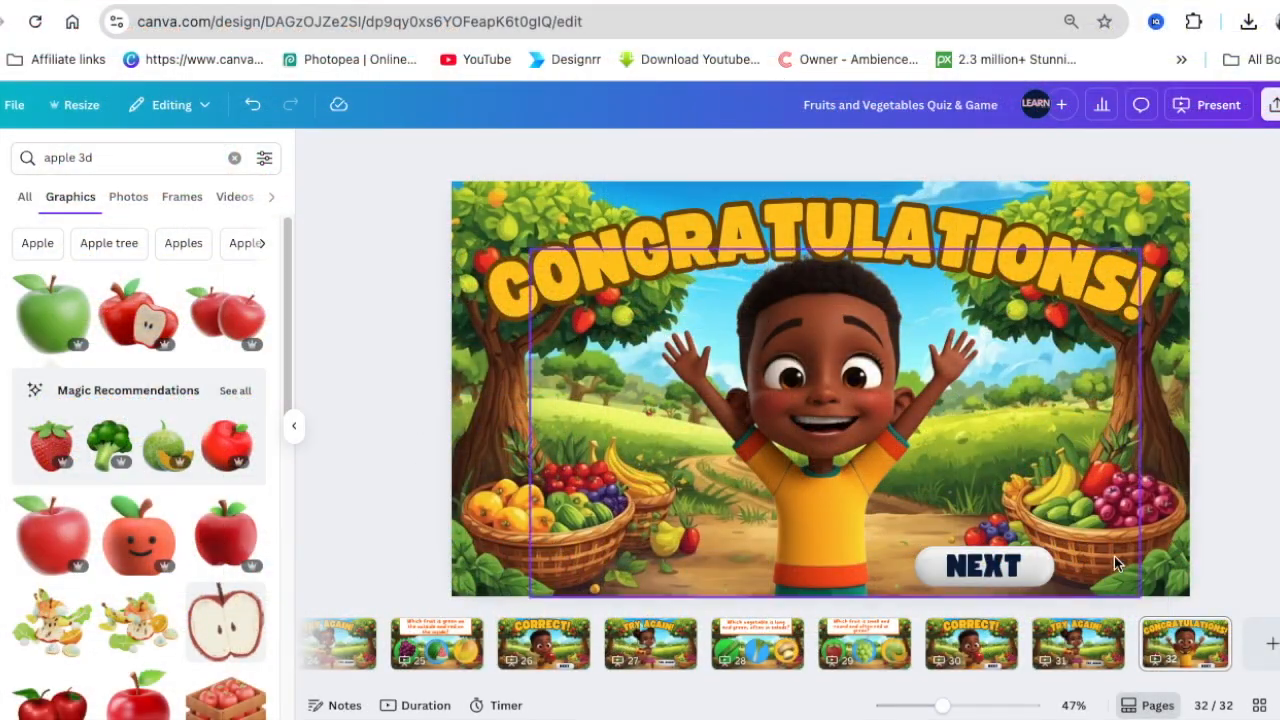
# Step: Duplicate the "CONGRATULATIONS!" page 32 and delete the image of the cheering boy from the copy
pyautogui.click(1212, 622)
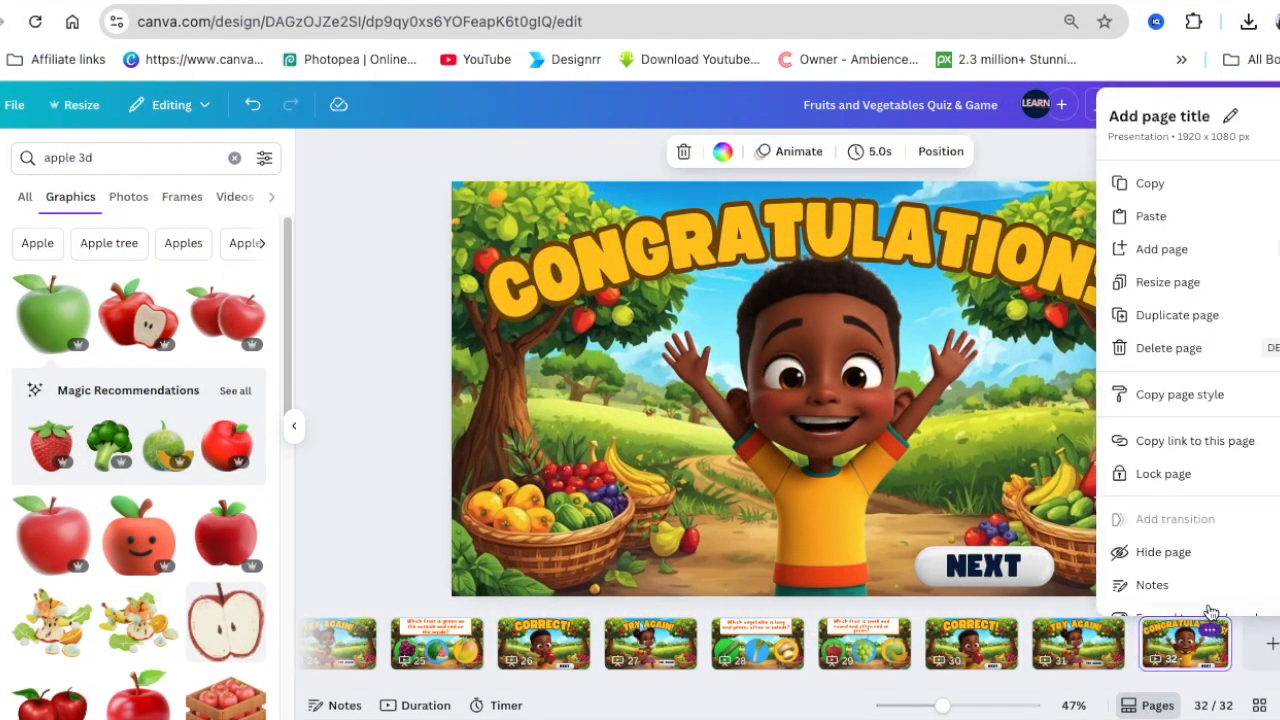
pyautogui.click(1170, 315)
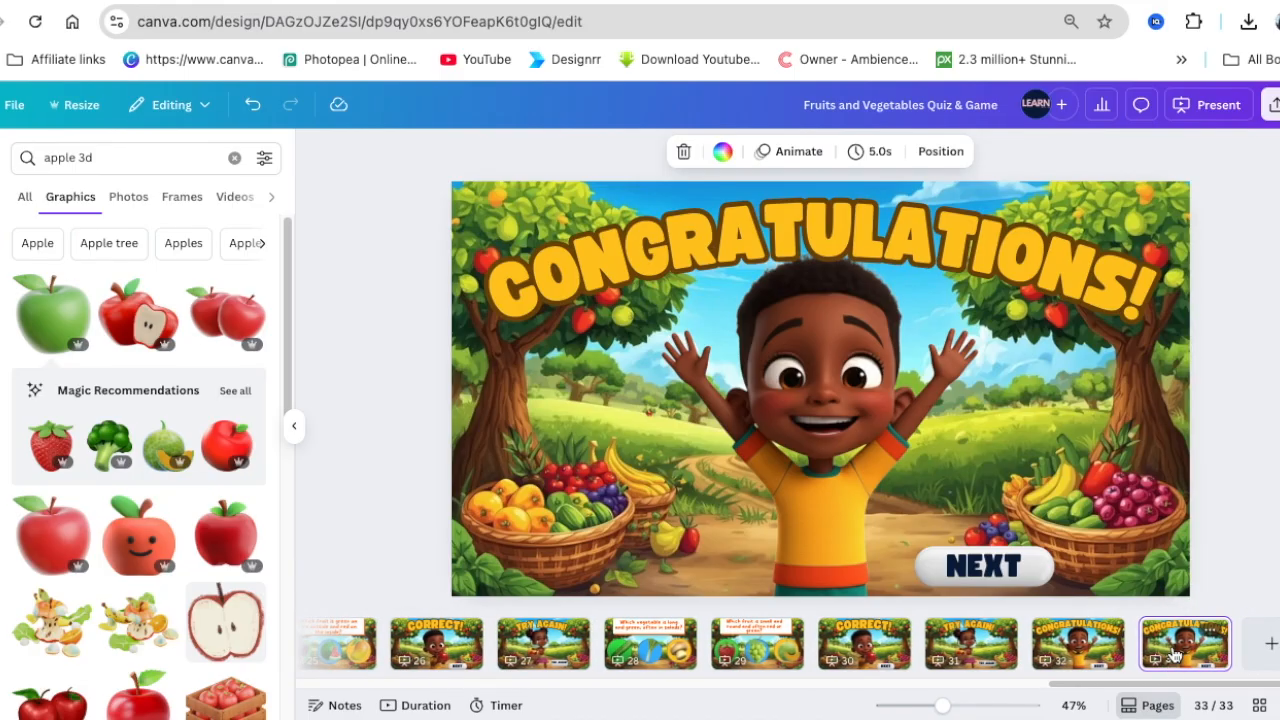
pyautogui.click(919, 541)
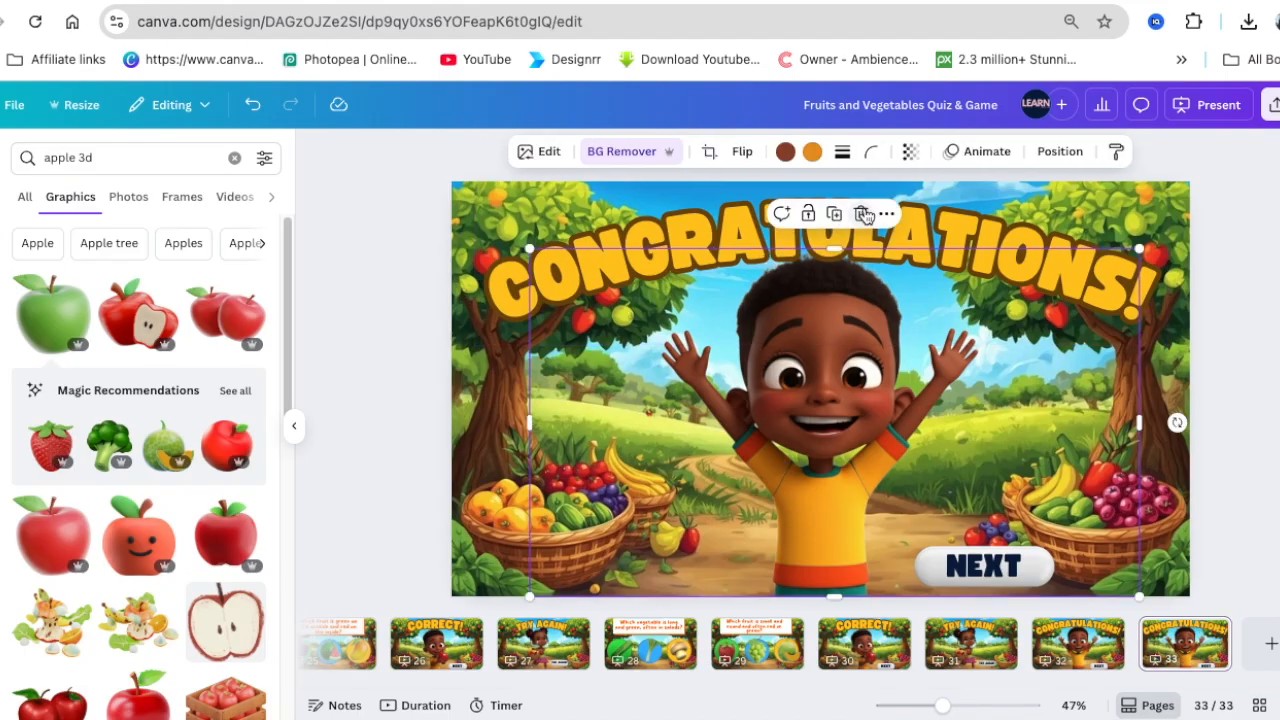
pyautogui.press('Delete')
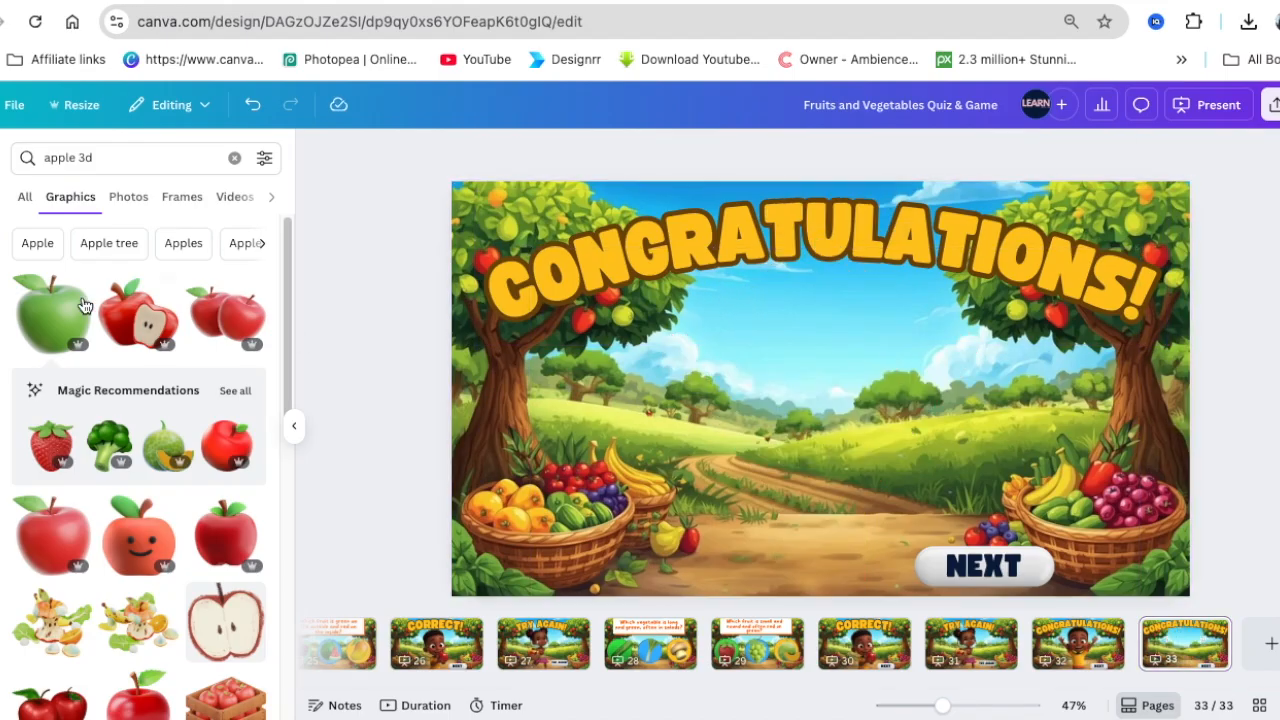
# Step: Add the uploaded image of the boy with one hand on his chest to page 33 and remove its background
pyautogui.click(1, 415)
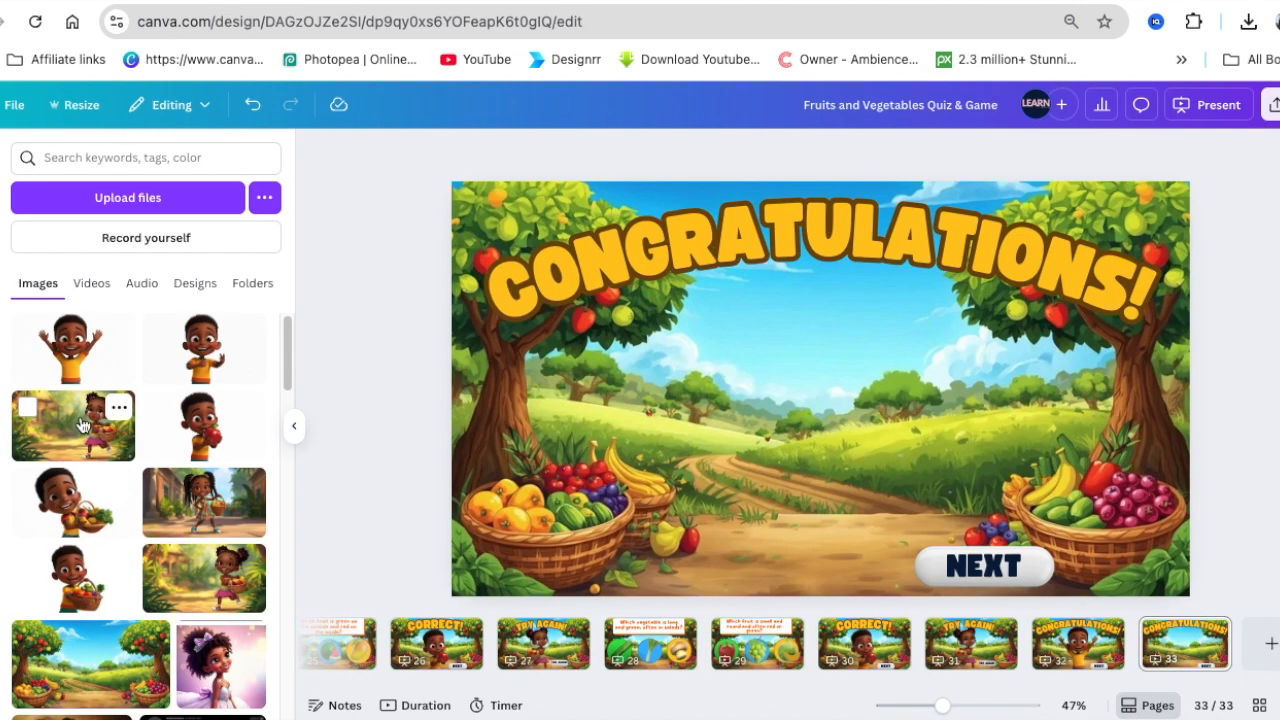
pyautogui.moveTo(84, 345); pyautogui.dragTo(150, 352)
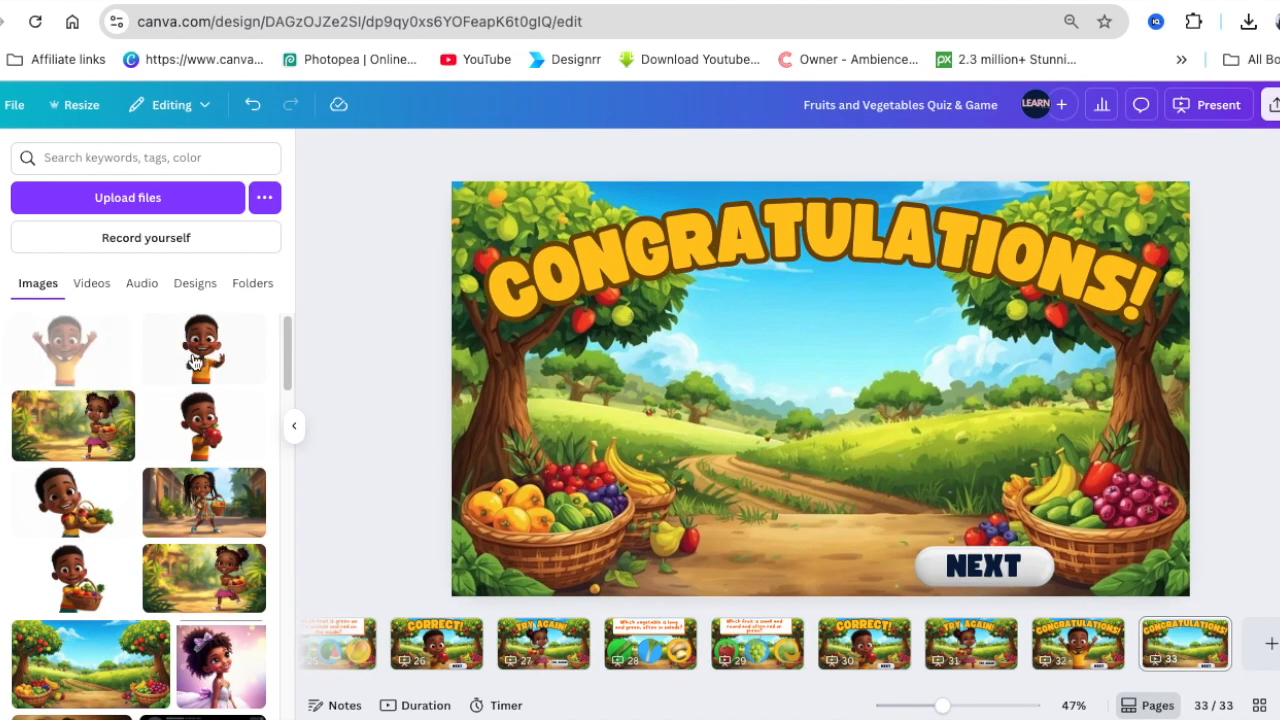
pyautogui.click(196, 362)
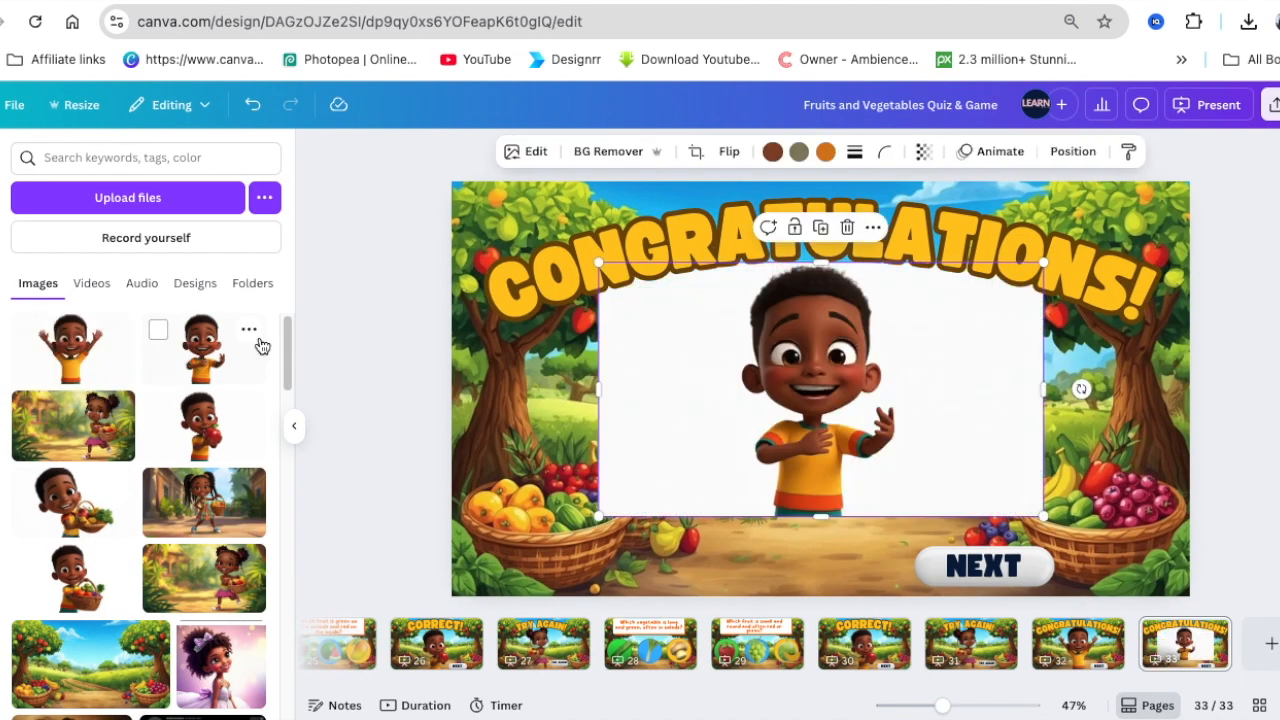
pyautogui.click(596, 151)
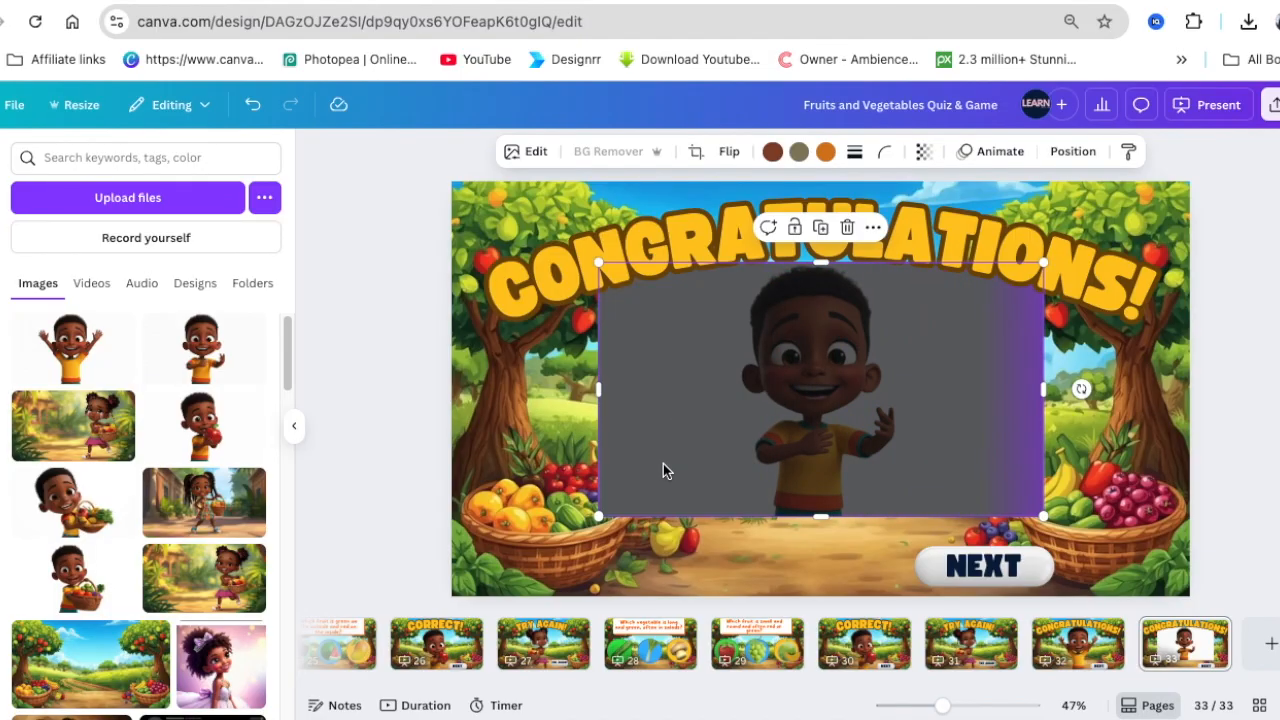
# Step: Resize the boy image to about 1080 by 899 and place him in the middle of the page at its lower edge
pyautogui.moveTo(608, 514); pyautogui.dragTo(537, 632)
pyautogui.moveTo(715, 448); pyautogui.dragTo(725, 411)
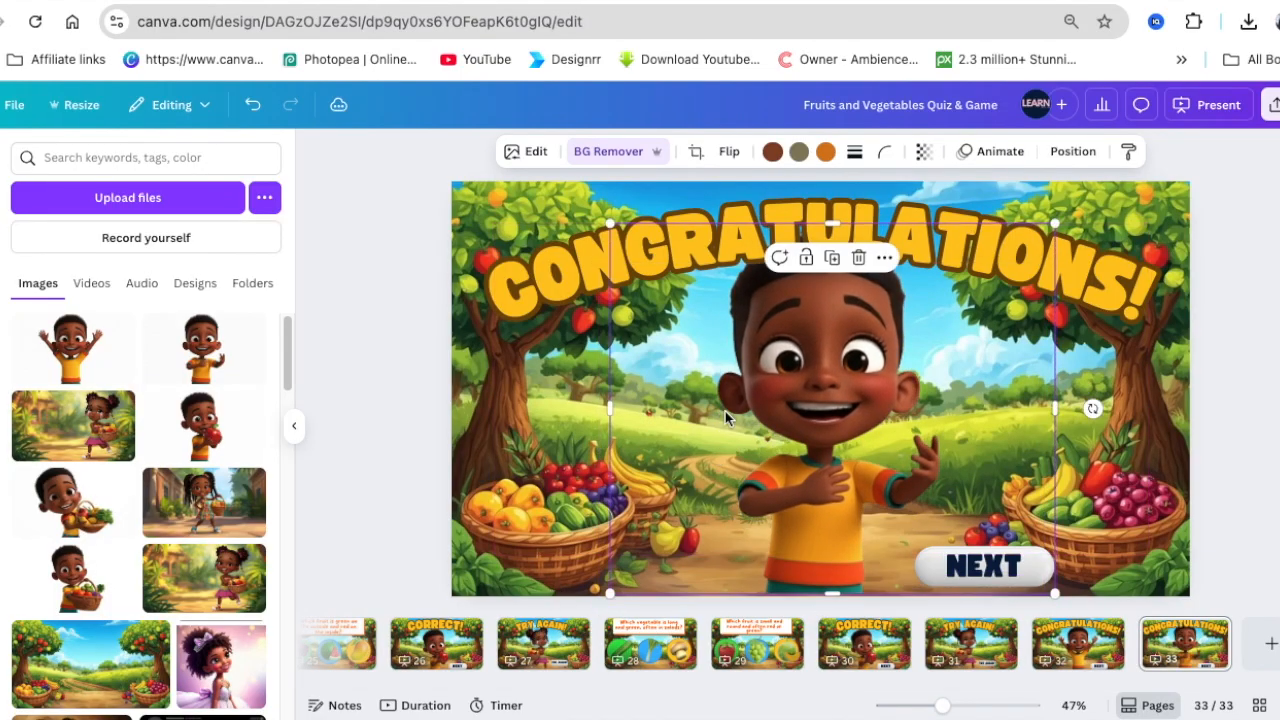
pyautogui.moveTo(618, 235); pyautogui.dragTo(646, 262)
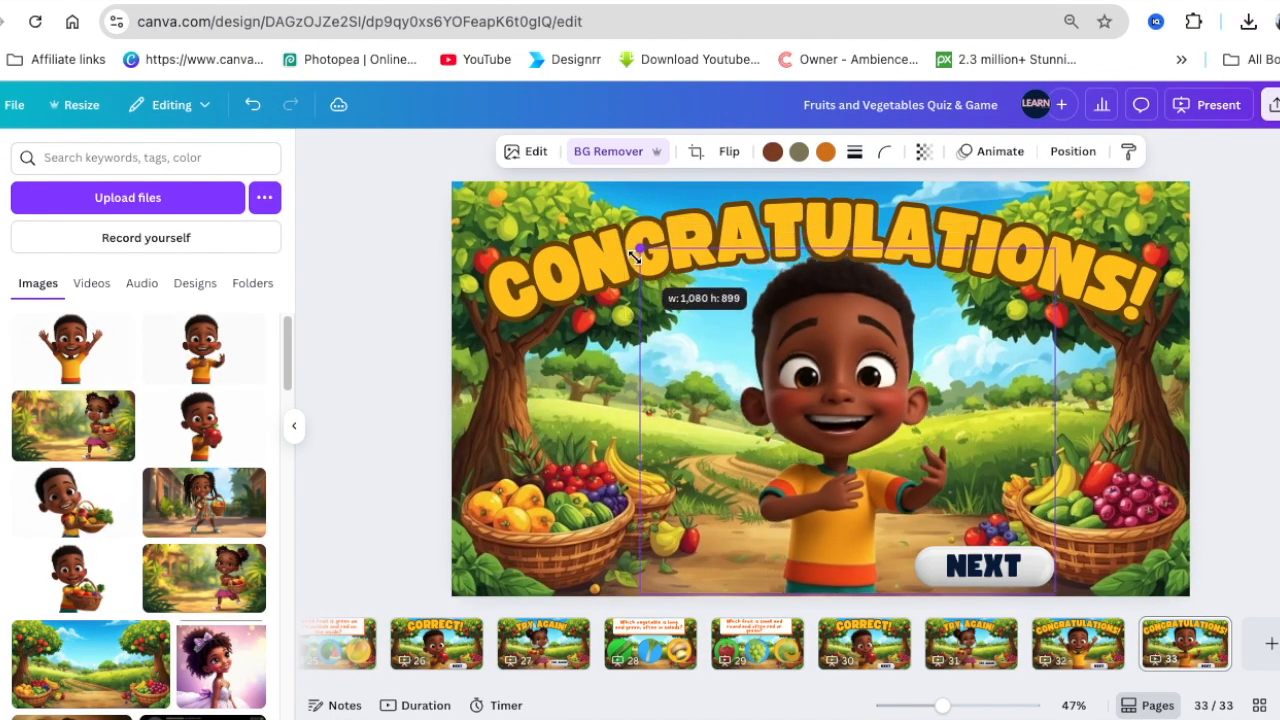
# Step: Change the heading on page 33 to an uncurved "LET'S PLAY SOME TYPING GAME!" and flip the boy image horizontally
pyautogui.click(650, 255)
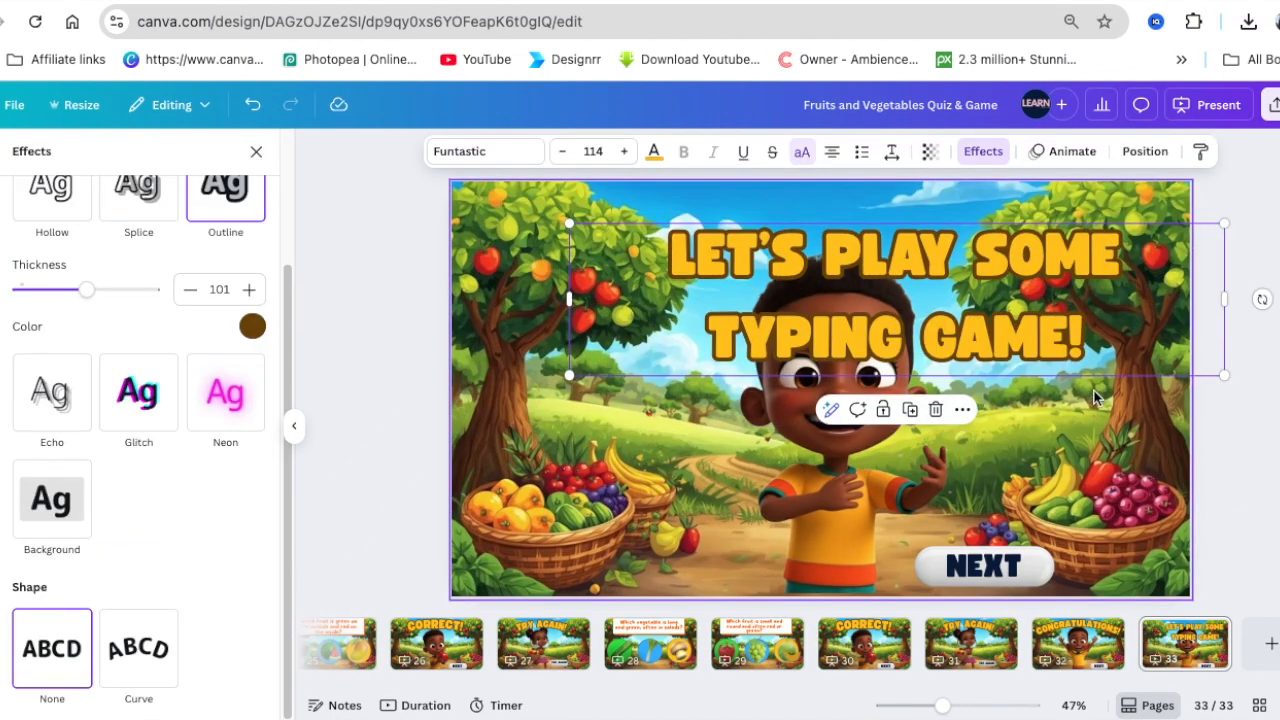
pyautogui.click(734, 154)
# Step: Move the heading up to the page's upper edge and delete the "NEXT" button
pyautogui.click(665, 235)
pyautogui.moveTo(665, 235); pyautogui.dragTo(650, 221)
pyautogui.press('Delete')
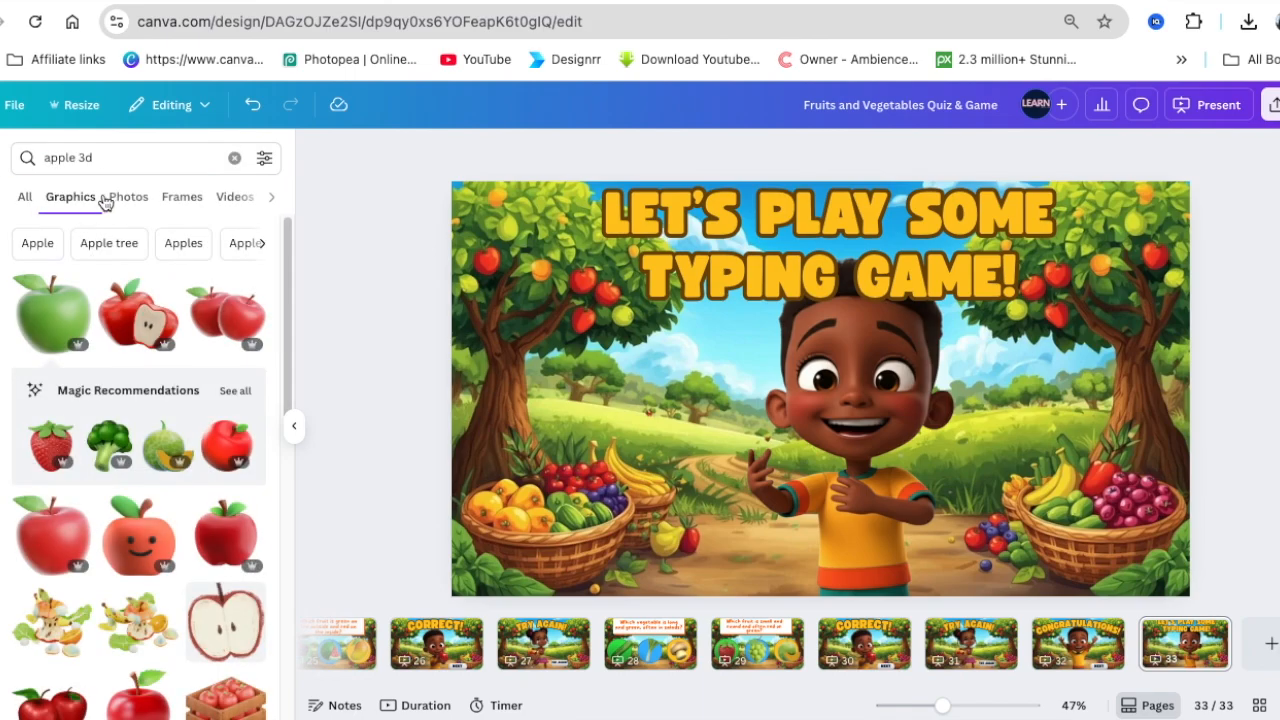
# Step: Search the graphics for "button" and add an orange button to page 33
pyautogui.click(112, 158)
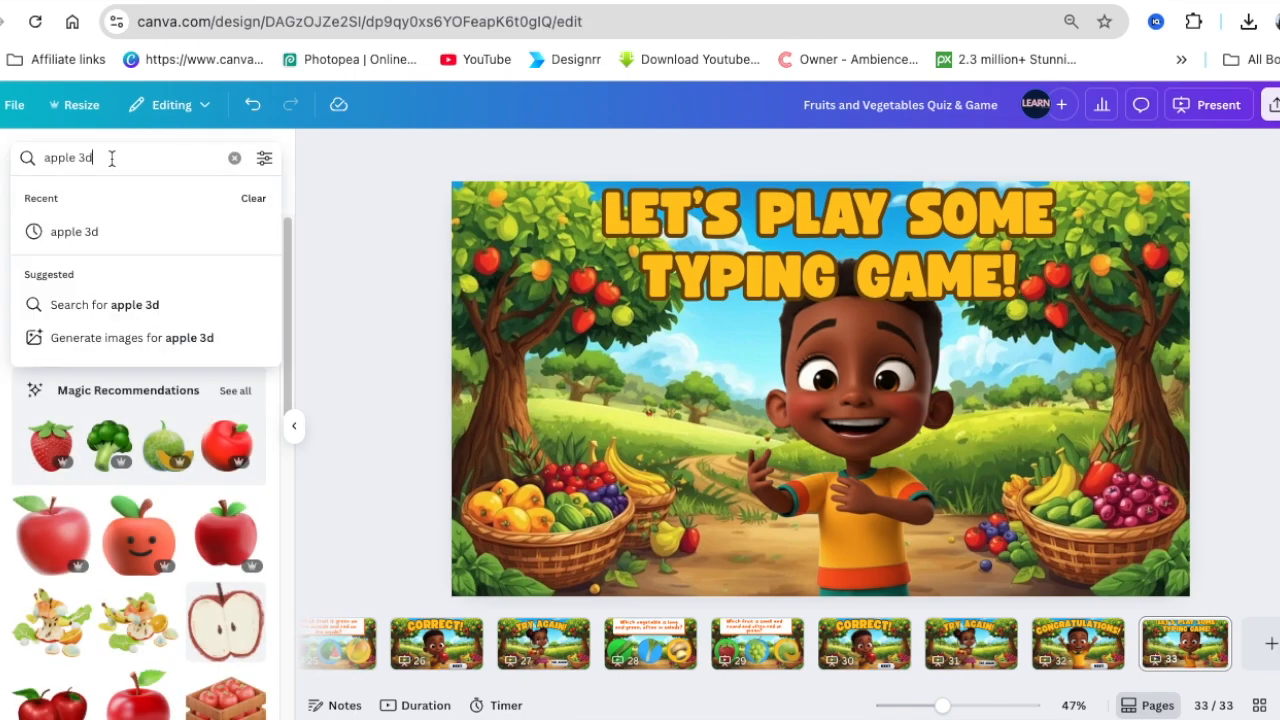
pyautogui.write('button')
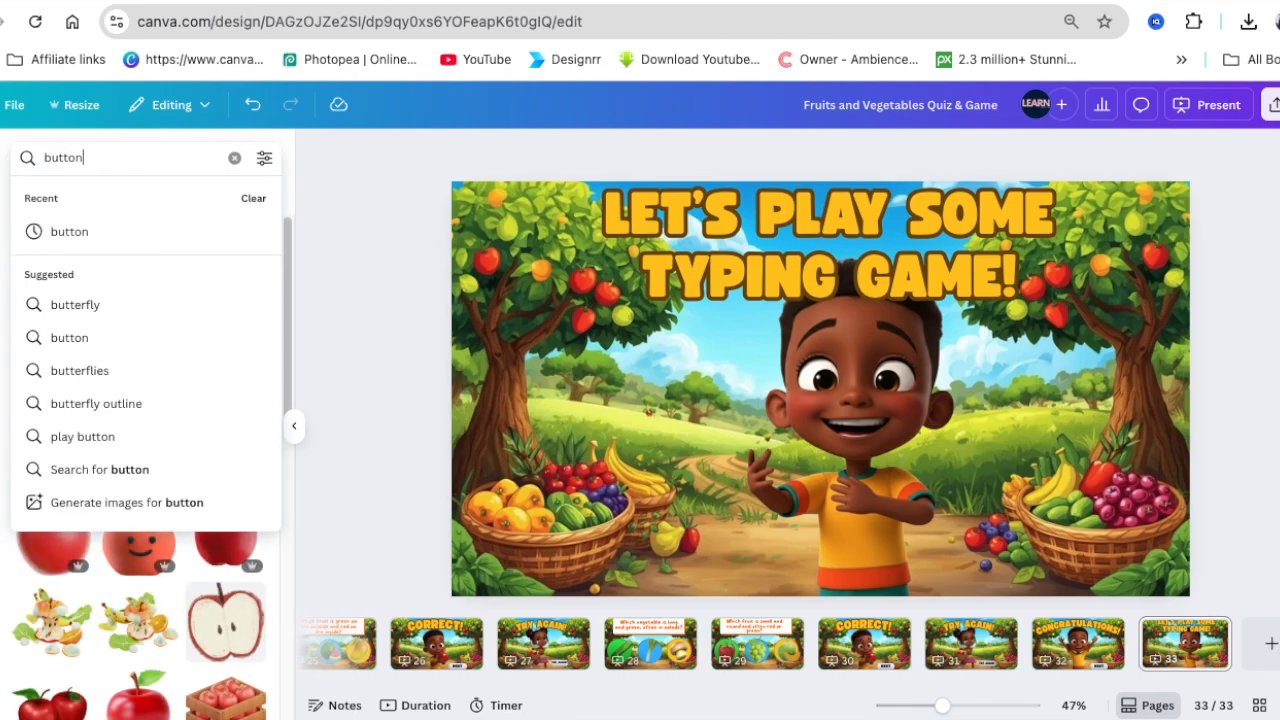
pyautogui.press('Return')
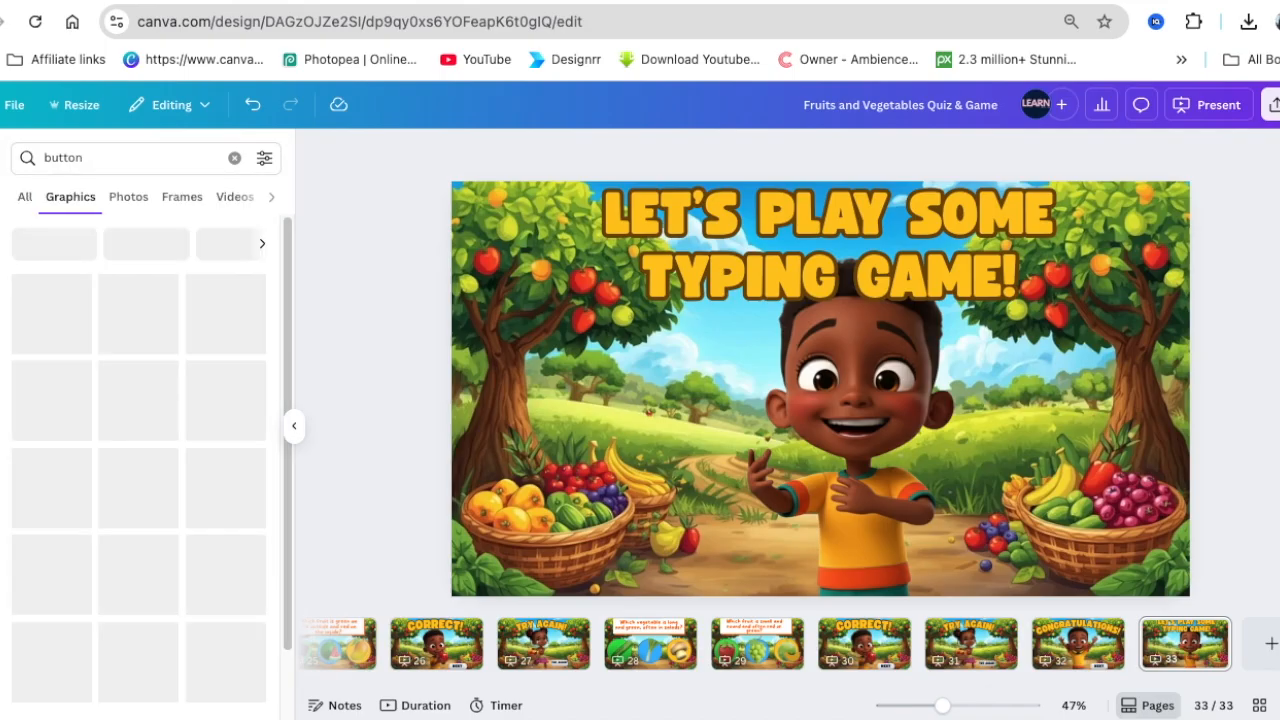
pyautogui.scroll(-3, 119, 428)
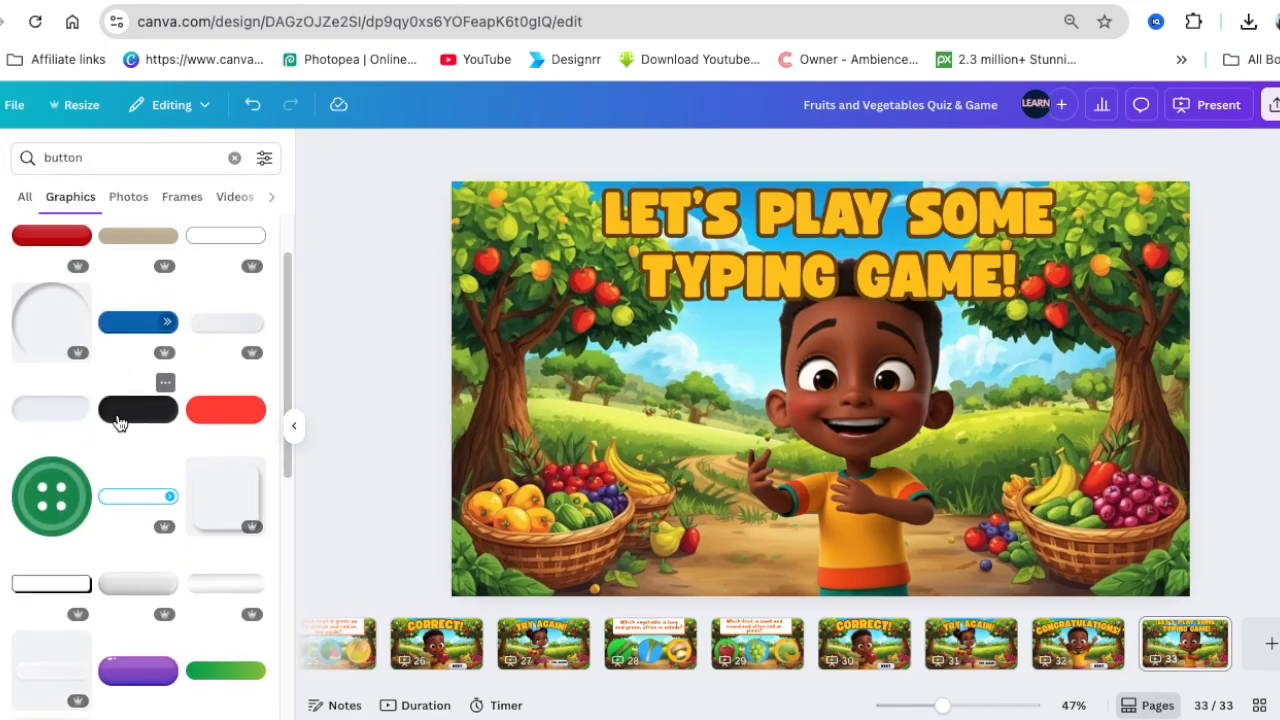
pyautogui.scroll(-10, 119, 428)
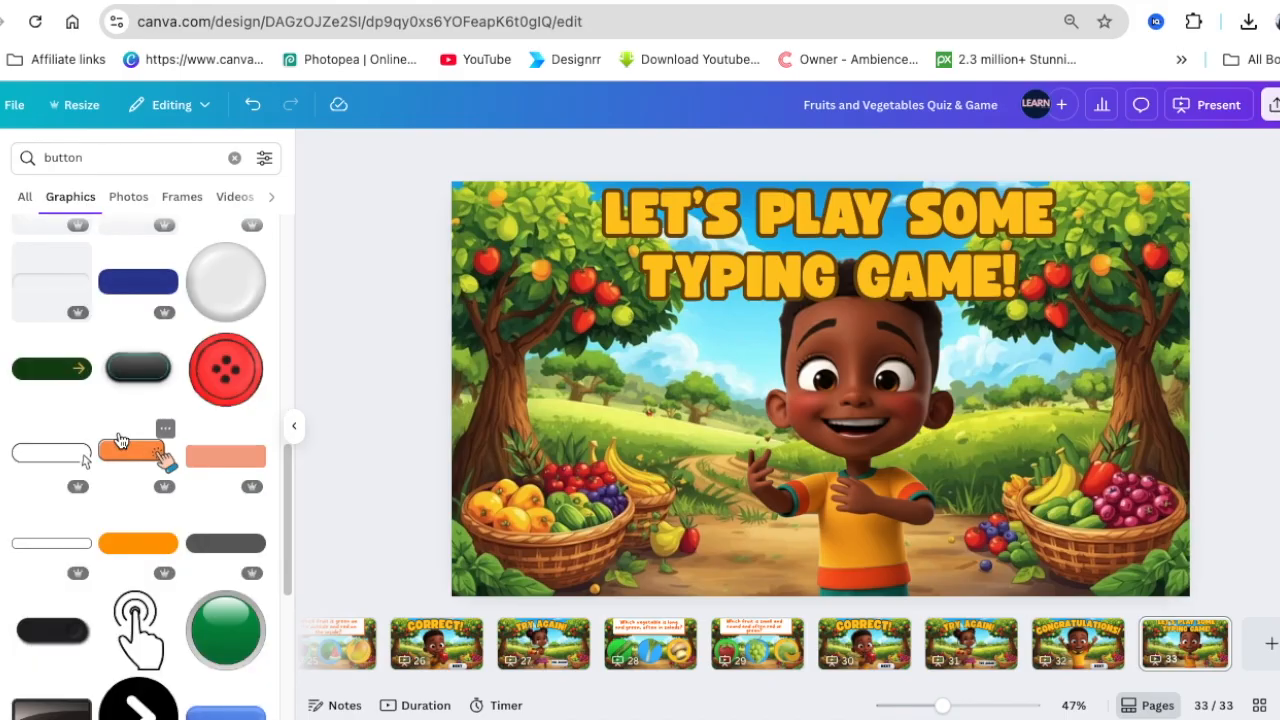
pyautogui.scroll(-3, 120, 440)
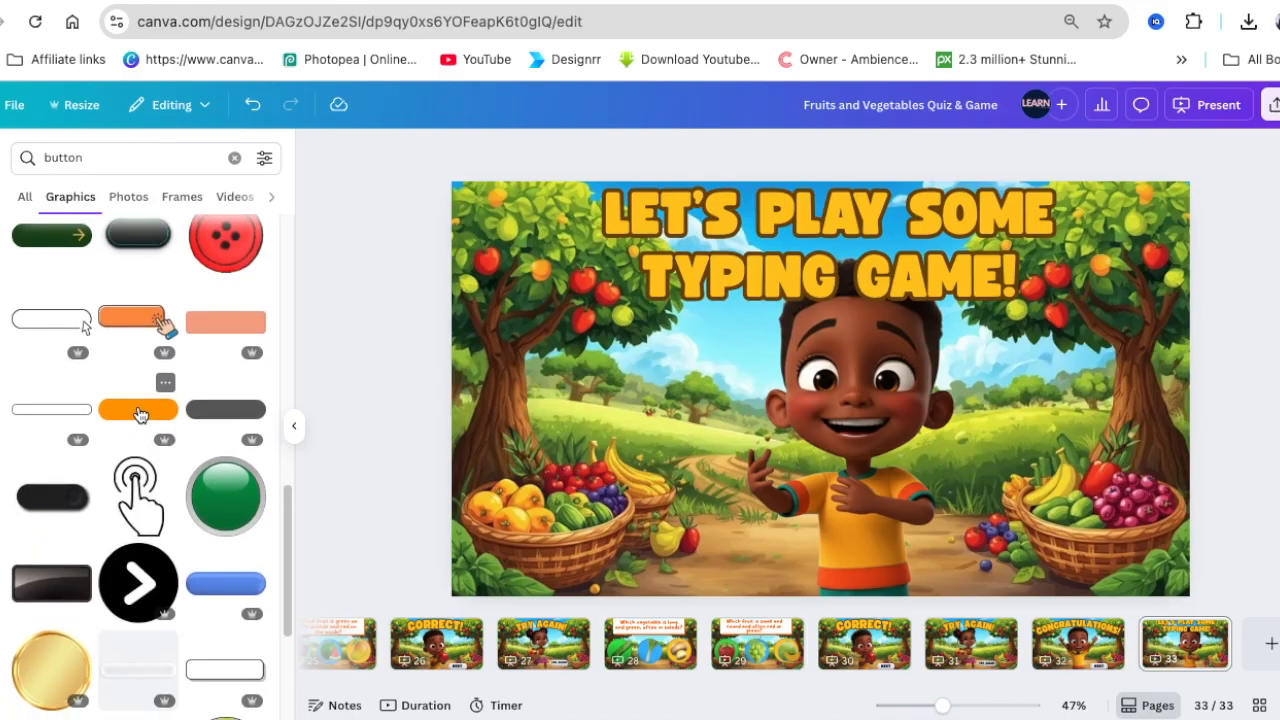
pyautogui.click(140, 410)
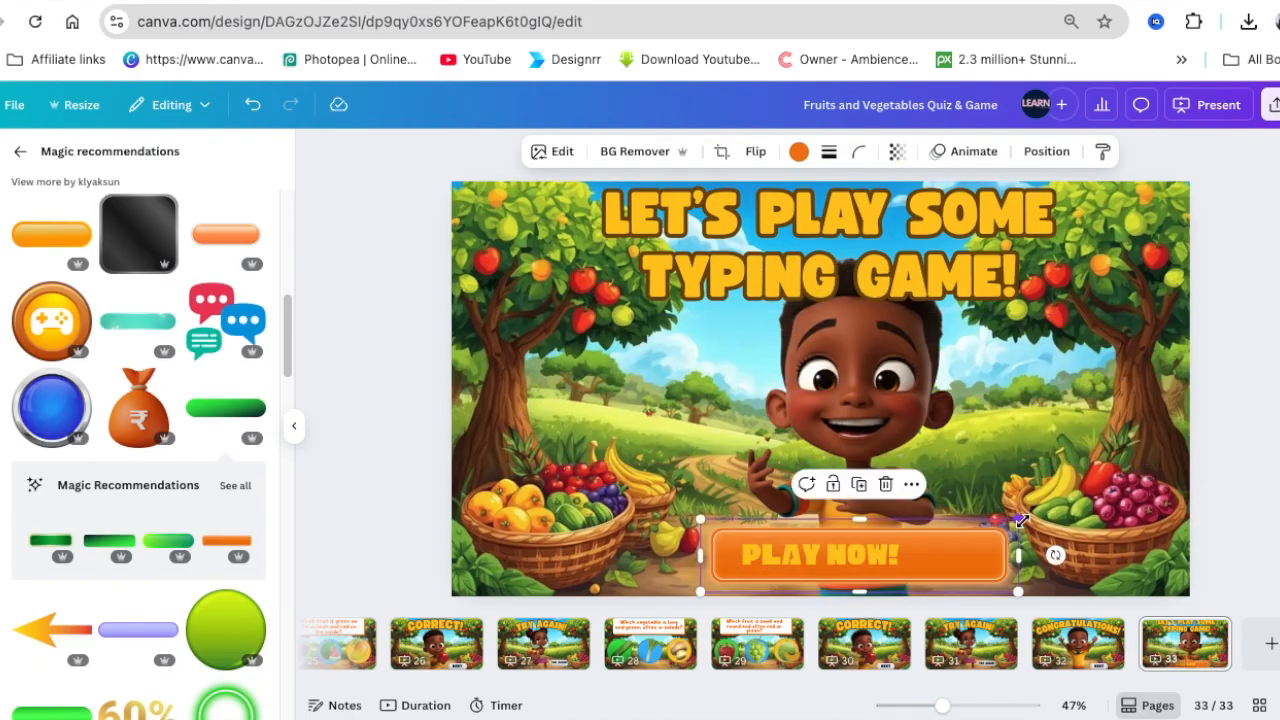
# Step: Replace the orange button with a glossy green one behind the "PLAY NOW!" text at the page's lower edge
pyautogui.click(654, 151)
pyautogui.scroll(-3, 138, 450)
pyautogui.click(213, 411)
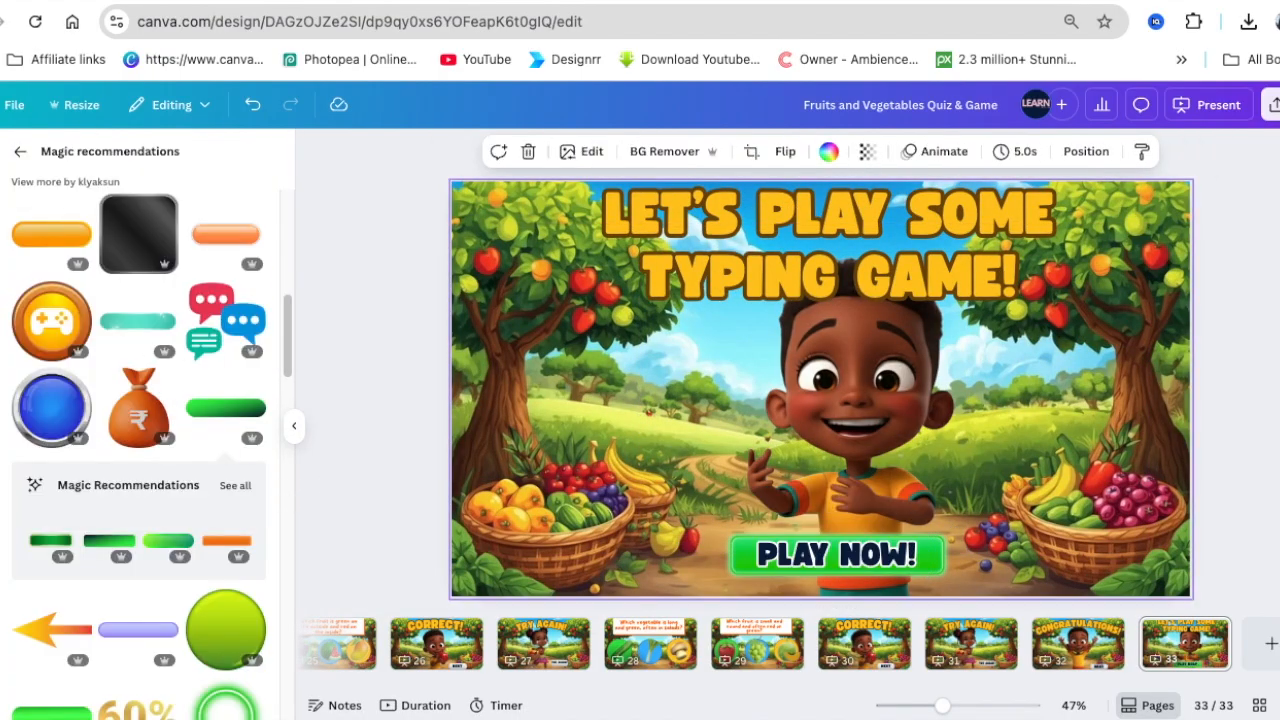
# Step: Switch to the Google search page in the browser and open typingbird.com from there
pyautogui.click(732, 578)
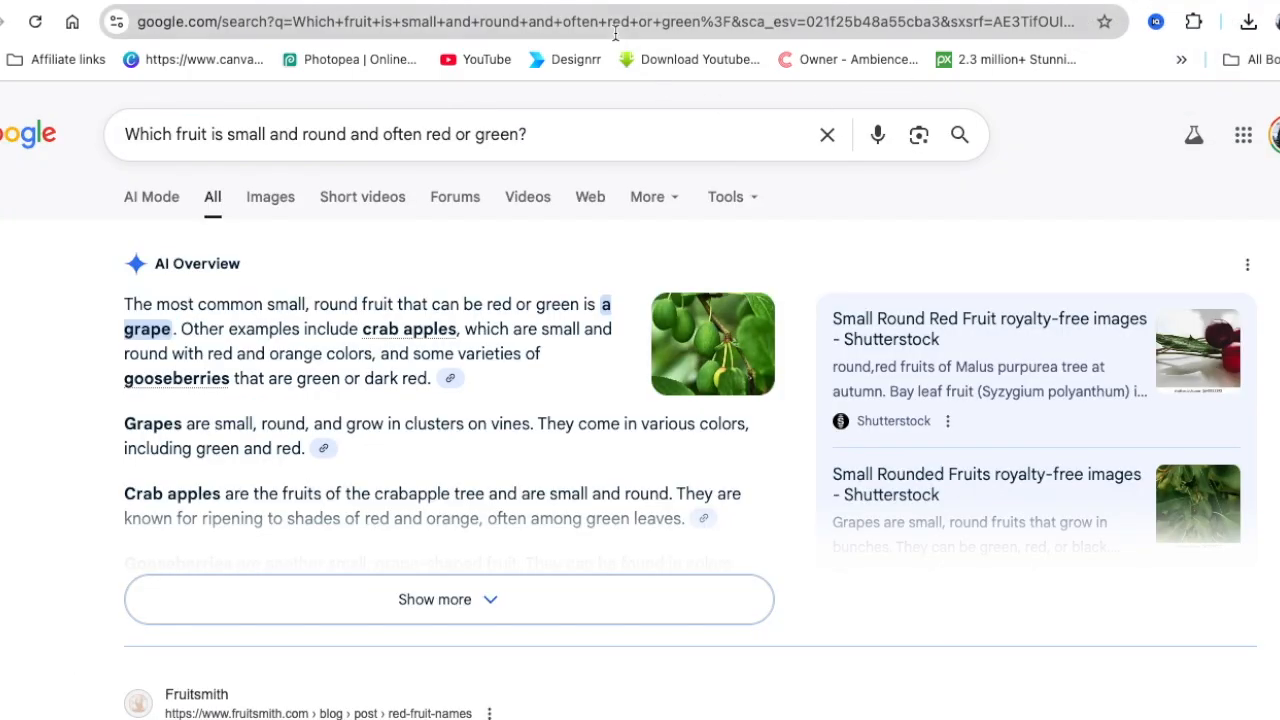
pyautogui.click(618, 30)
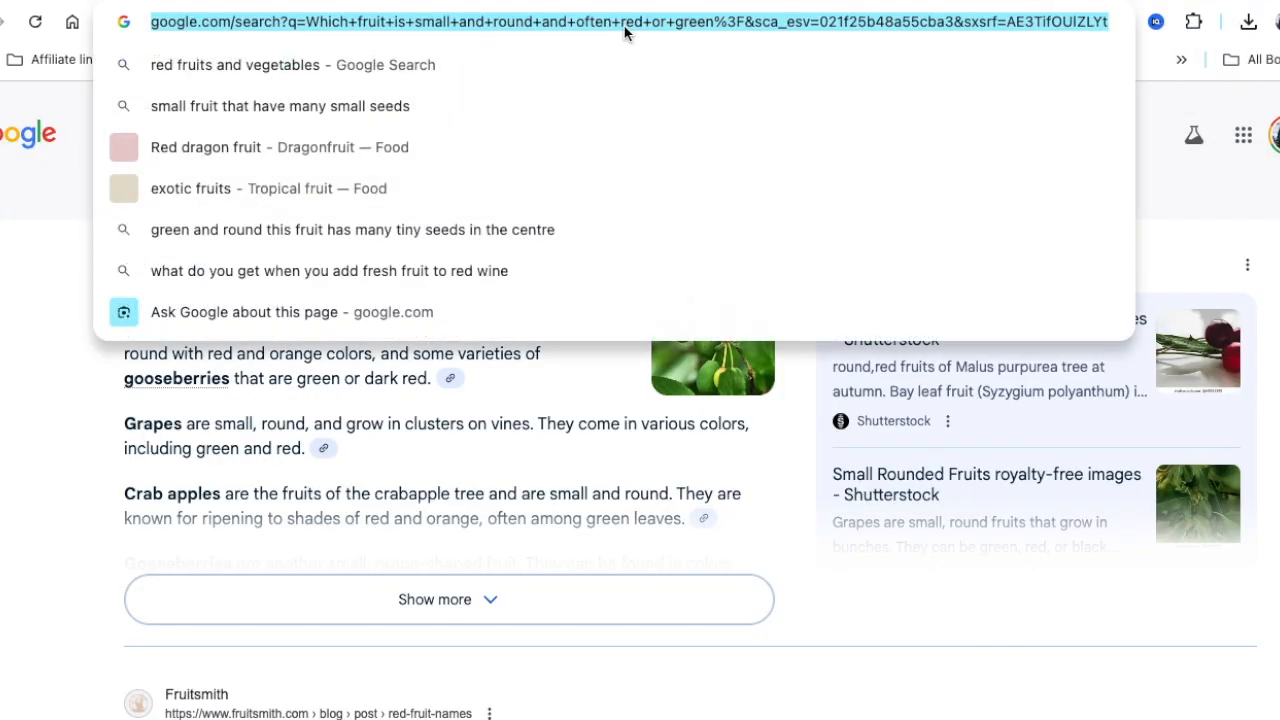
pyautogui.write('typ')
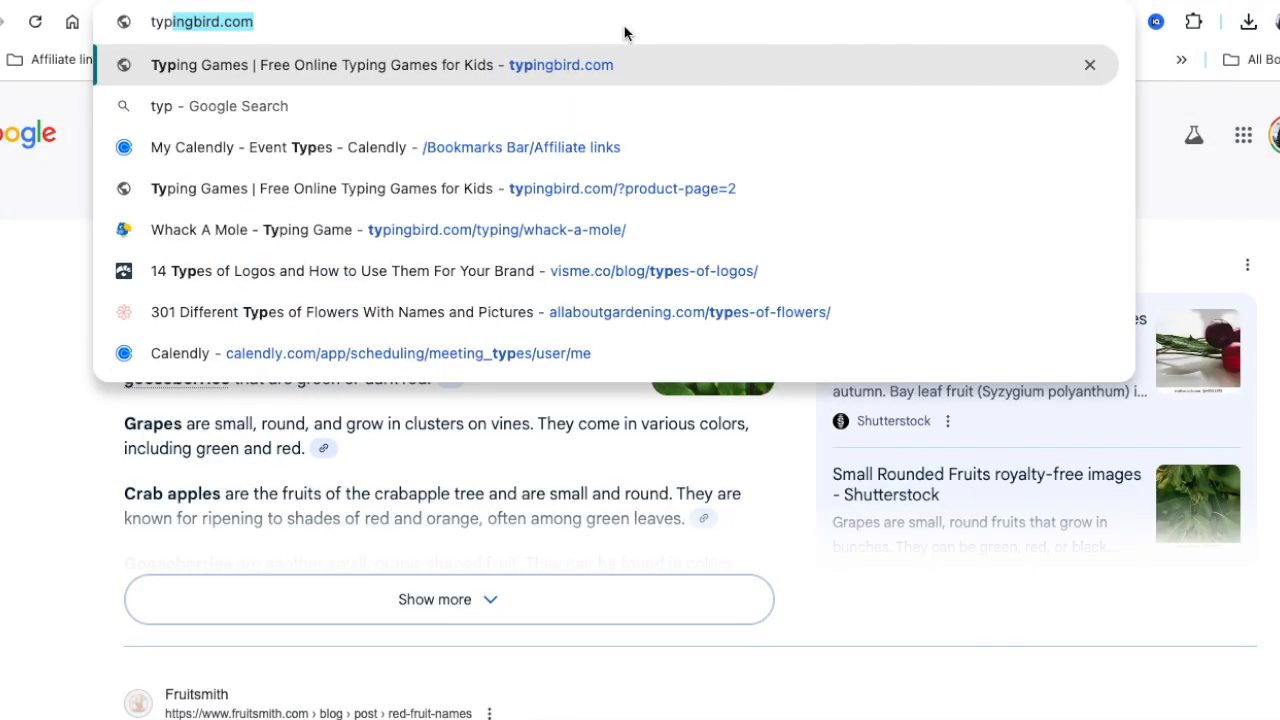
pyautogui.press('Return')
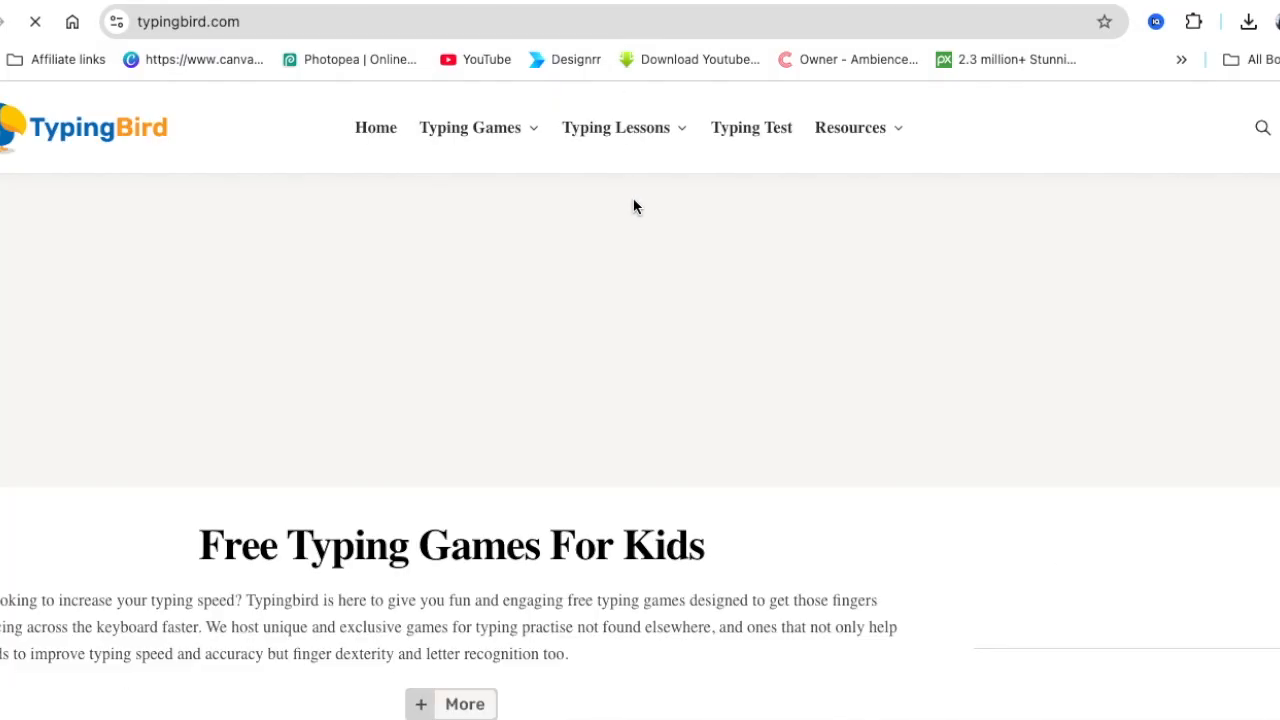
# Step: Find the Fruit Fall game among the typing games for kids and open its page
pyautogui.scroll(-3, 502, 245)
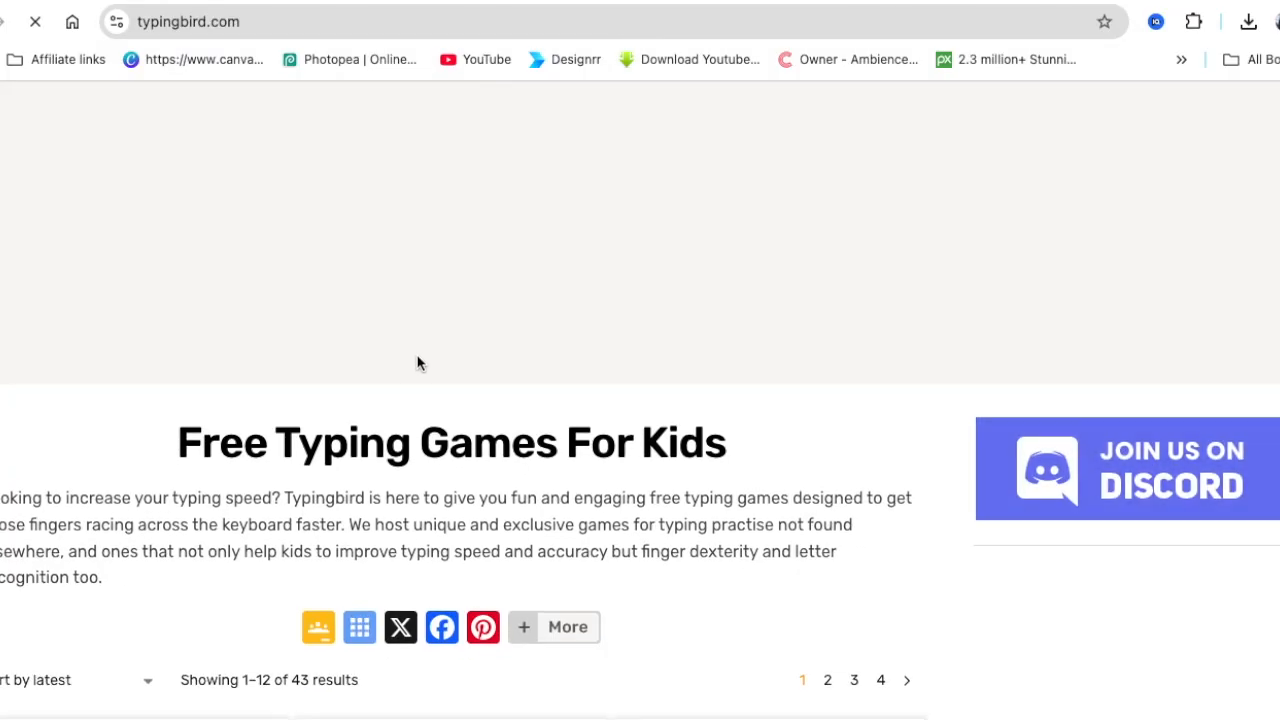
pyautogui.scroll(-10, 467, 420)
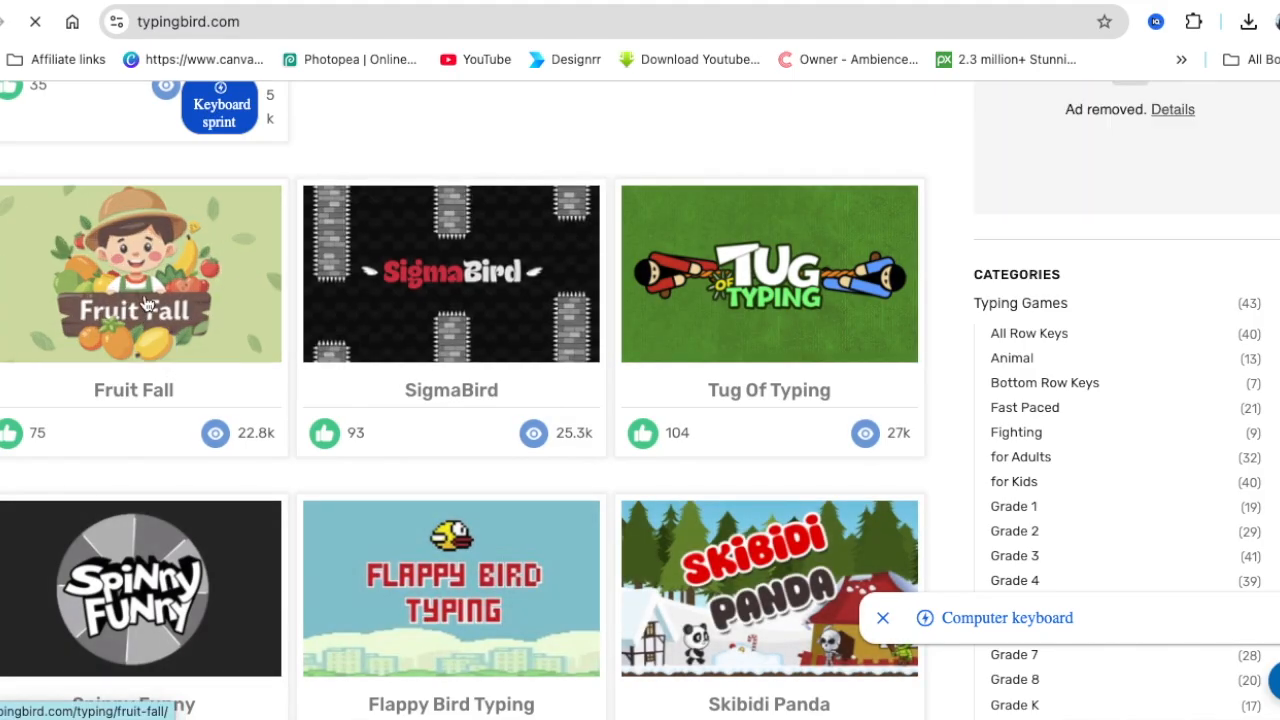
pyautogui.click(146, 303)
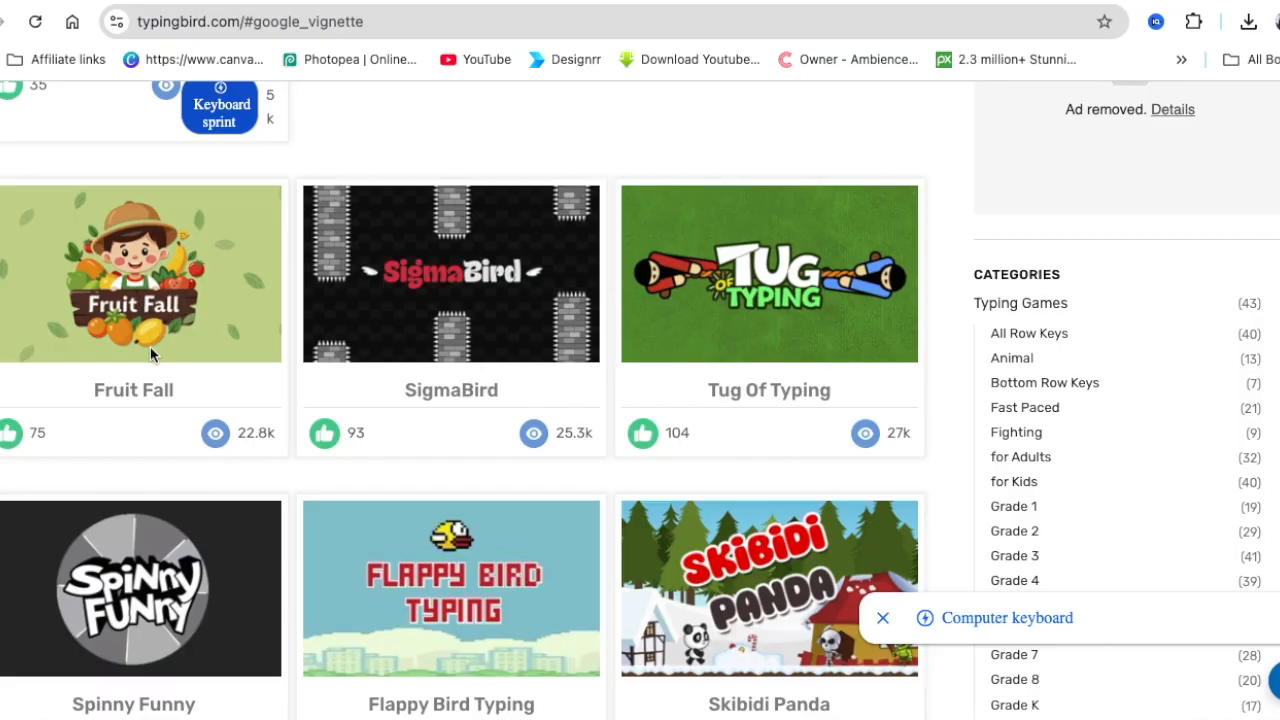
pyautogui.scroll(1, 200, 331)
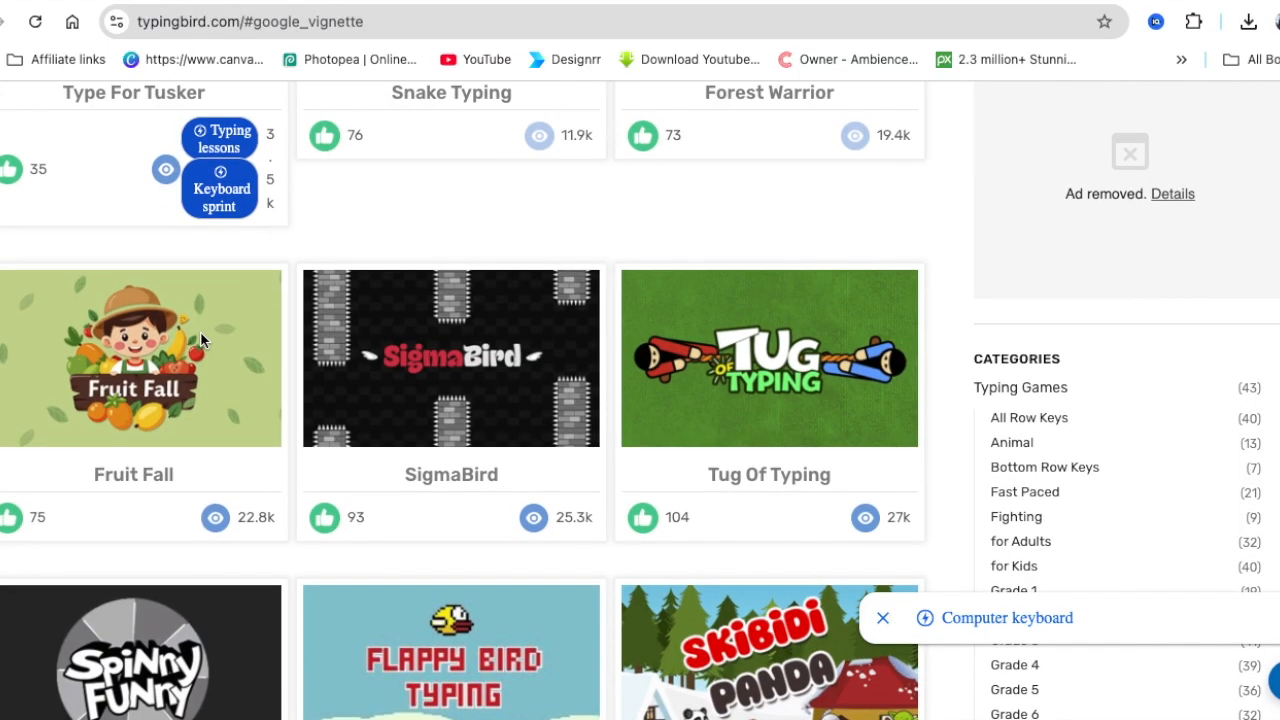
pyautogui.scroll(-1, 178, 372)
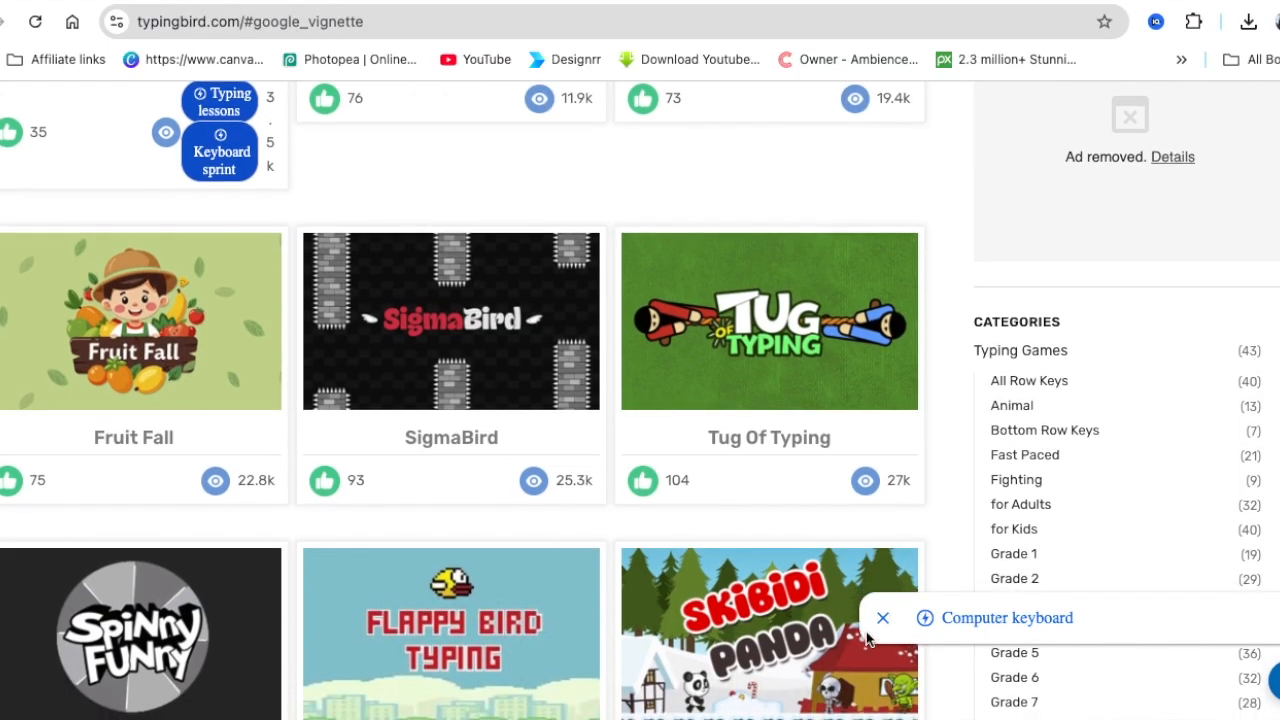
pyautogui.click(117, 356)
pyautogui.scroll(-1, 497, 424)
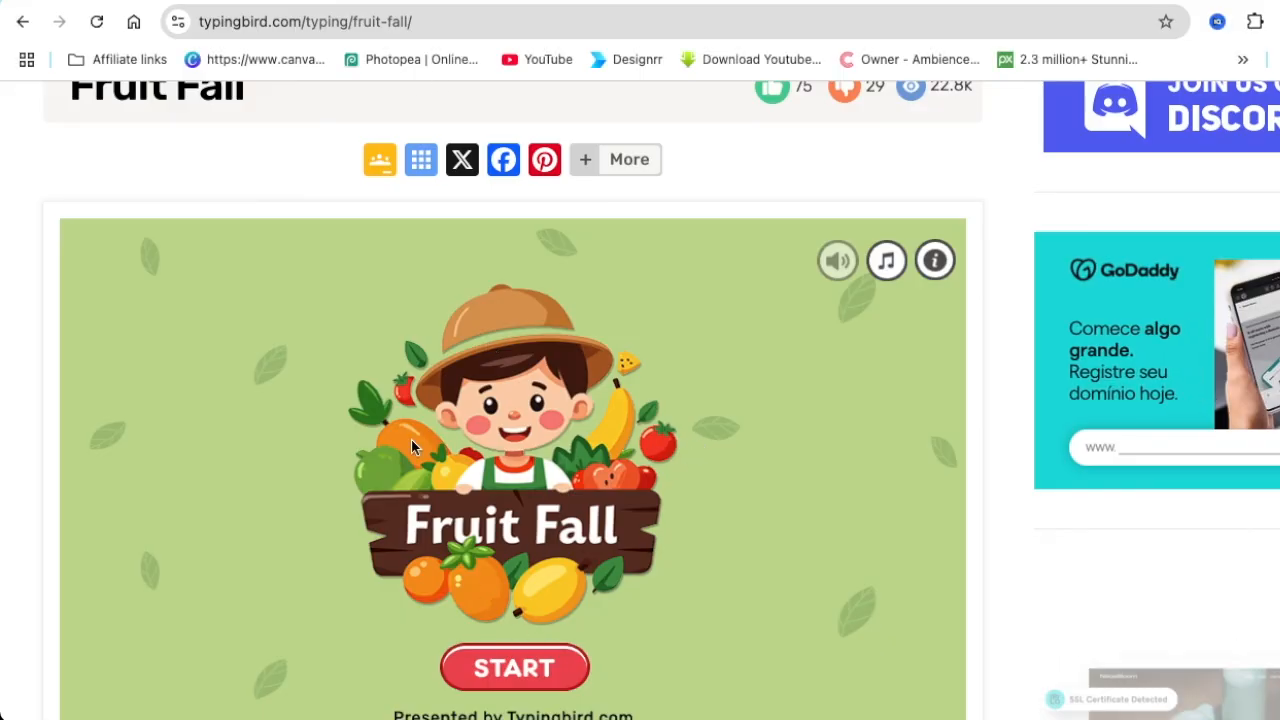
# Step: Copy the web address of the Fruit Fall game, typingbird.com/typing/fruit-fall/
pyautogui.click(428, 30)
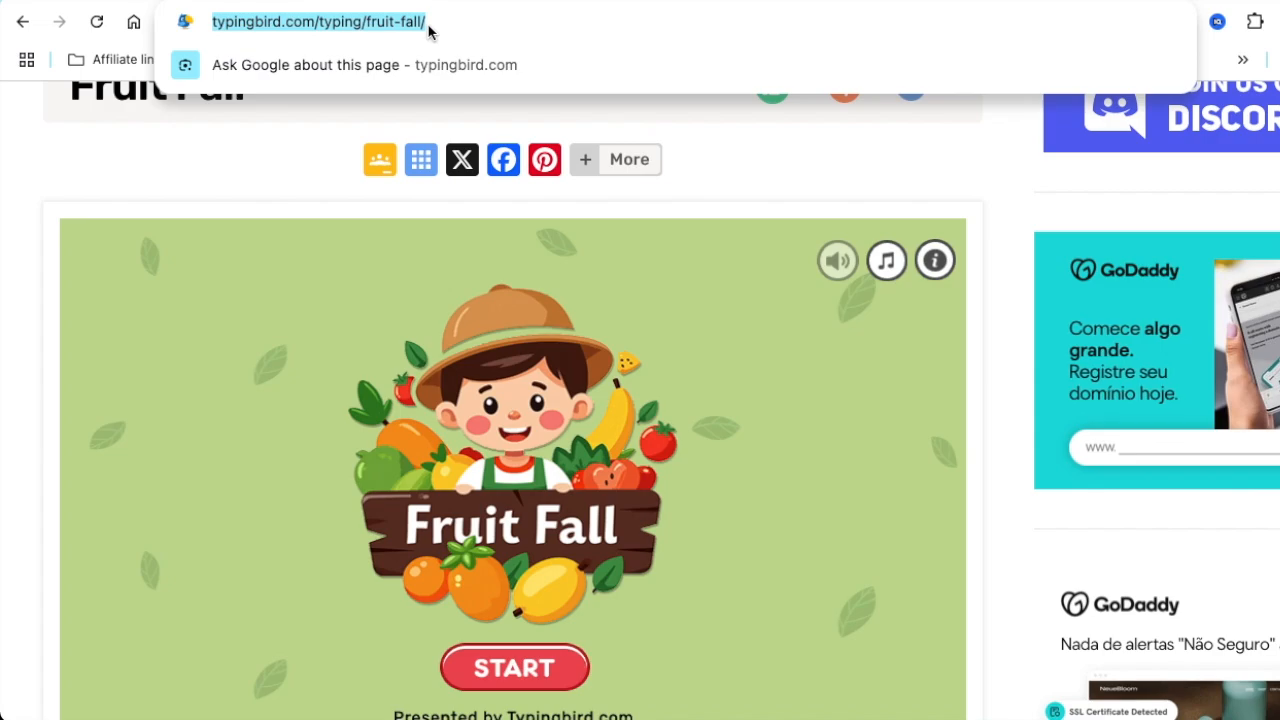
pyautogui.rightClick(428, 28)
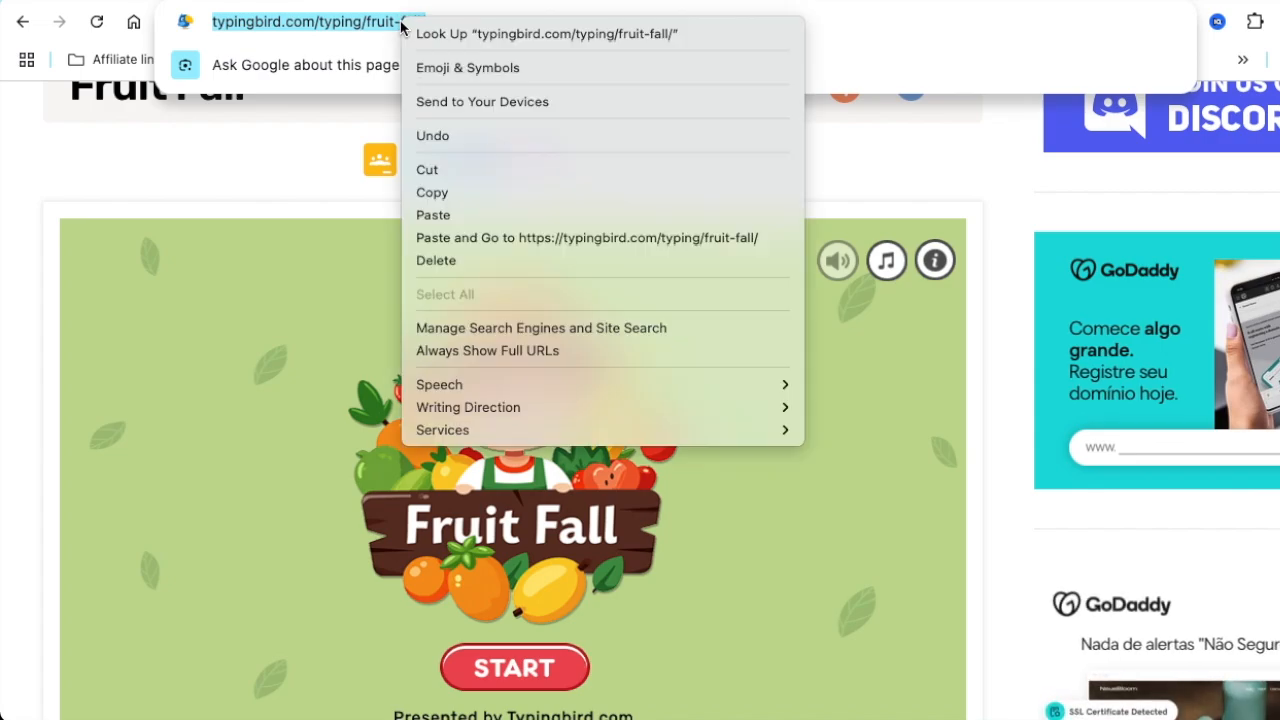
pyautogui.click(430, 192)
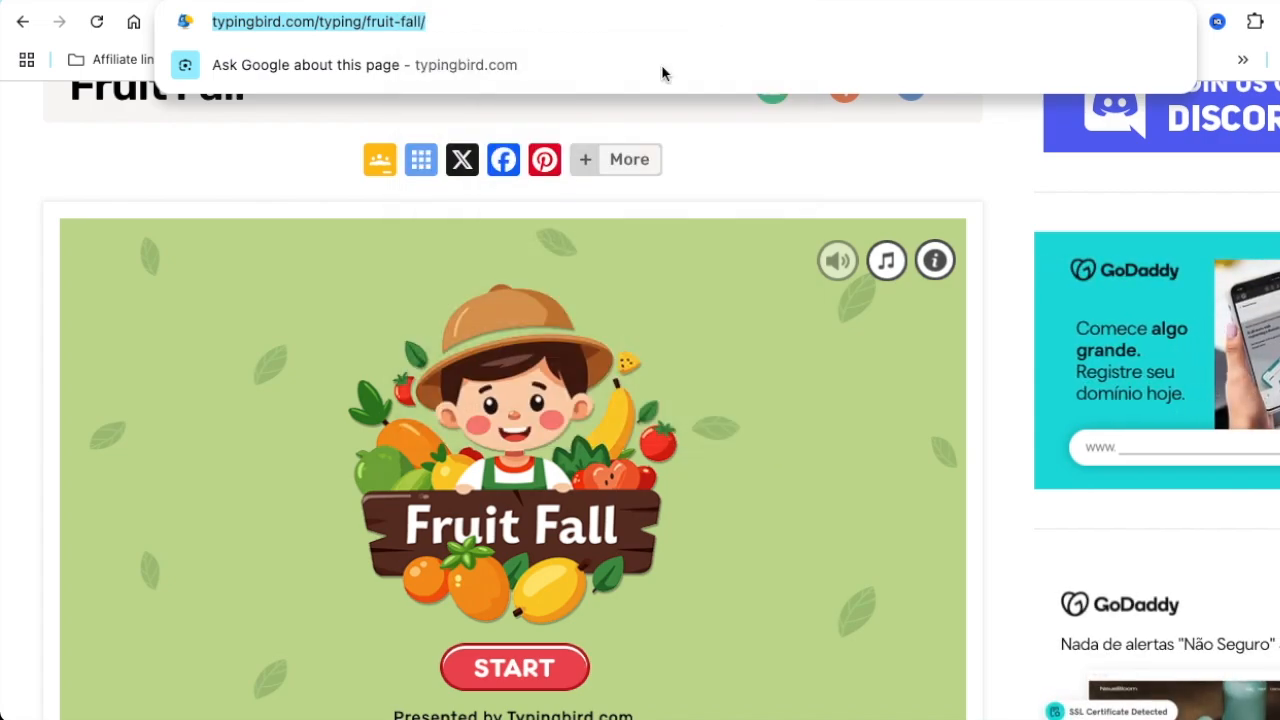
pyautogui.click(462, 1)
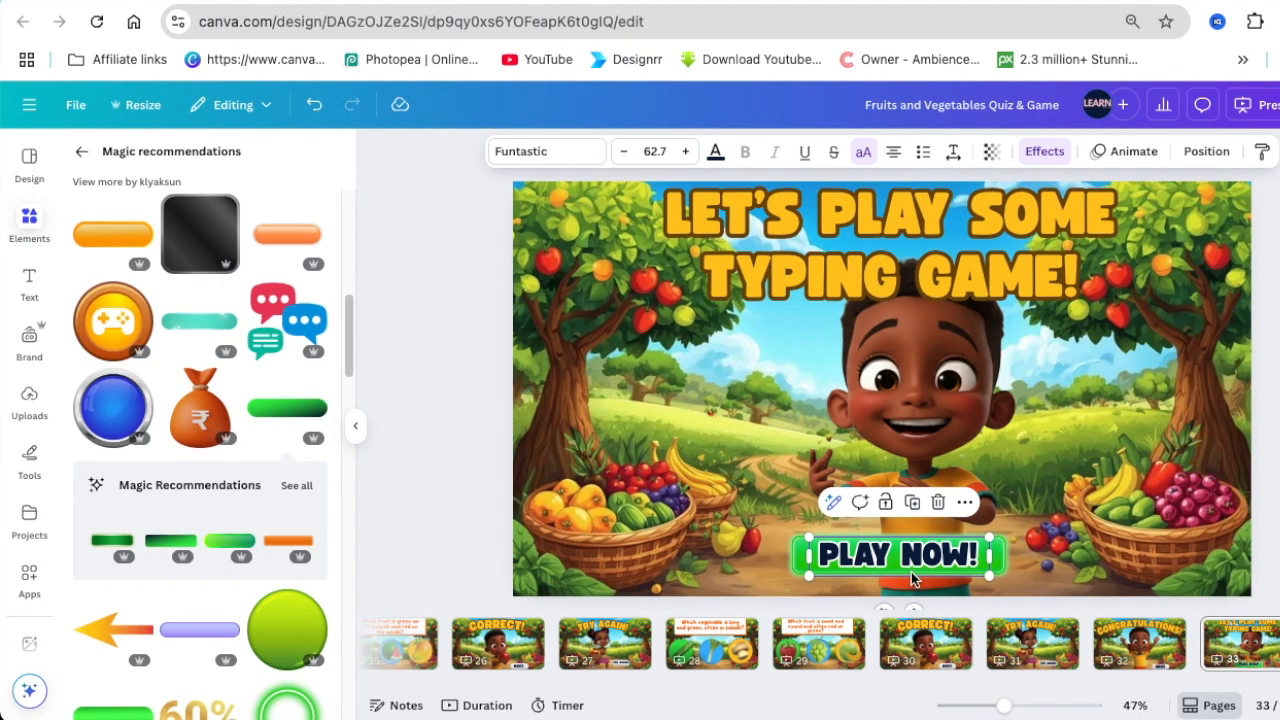
pyautogui.click(965, 503)
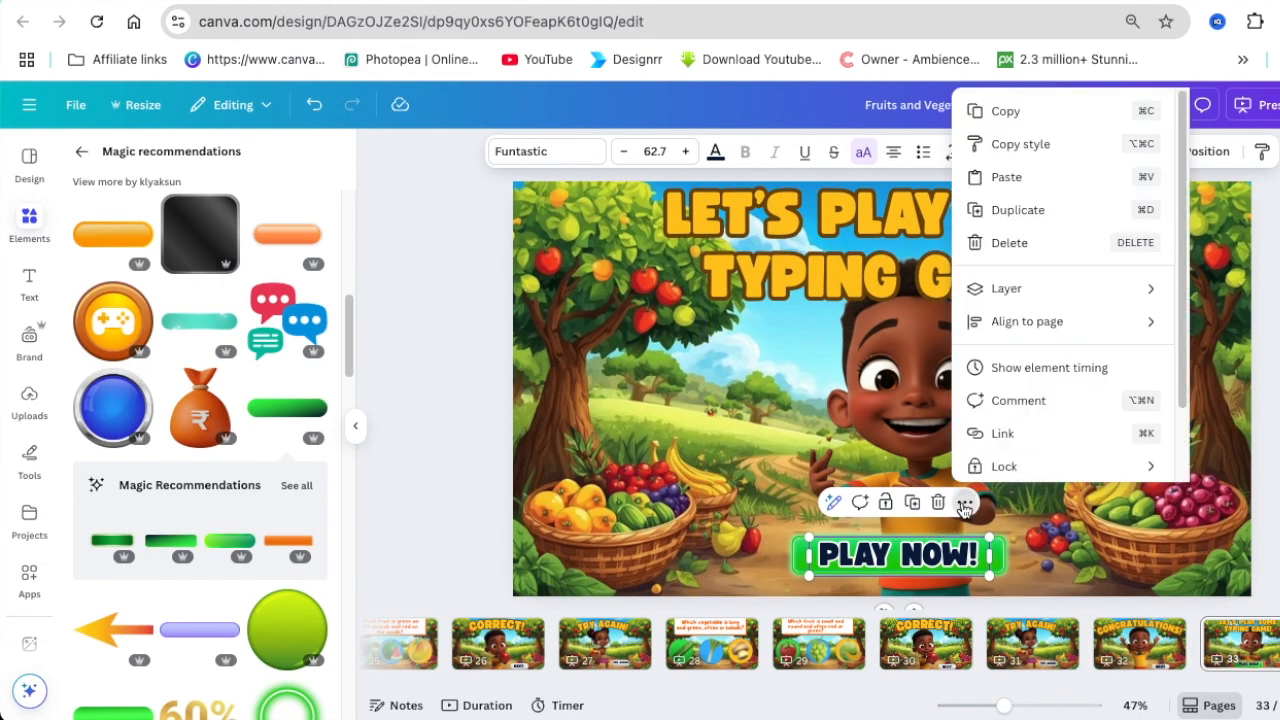
pyautogui.click(1031, 437)
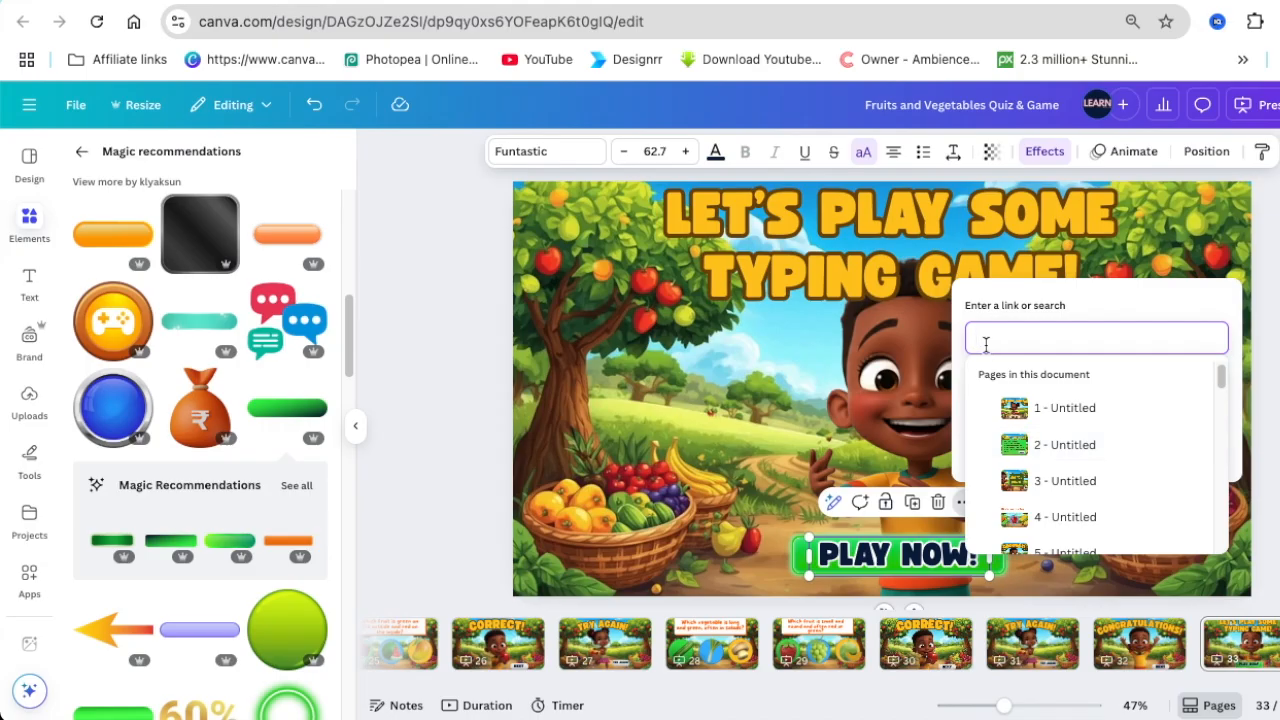
pyautogui.hotkey('ctrl', 'v')
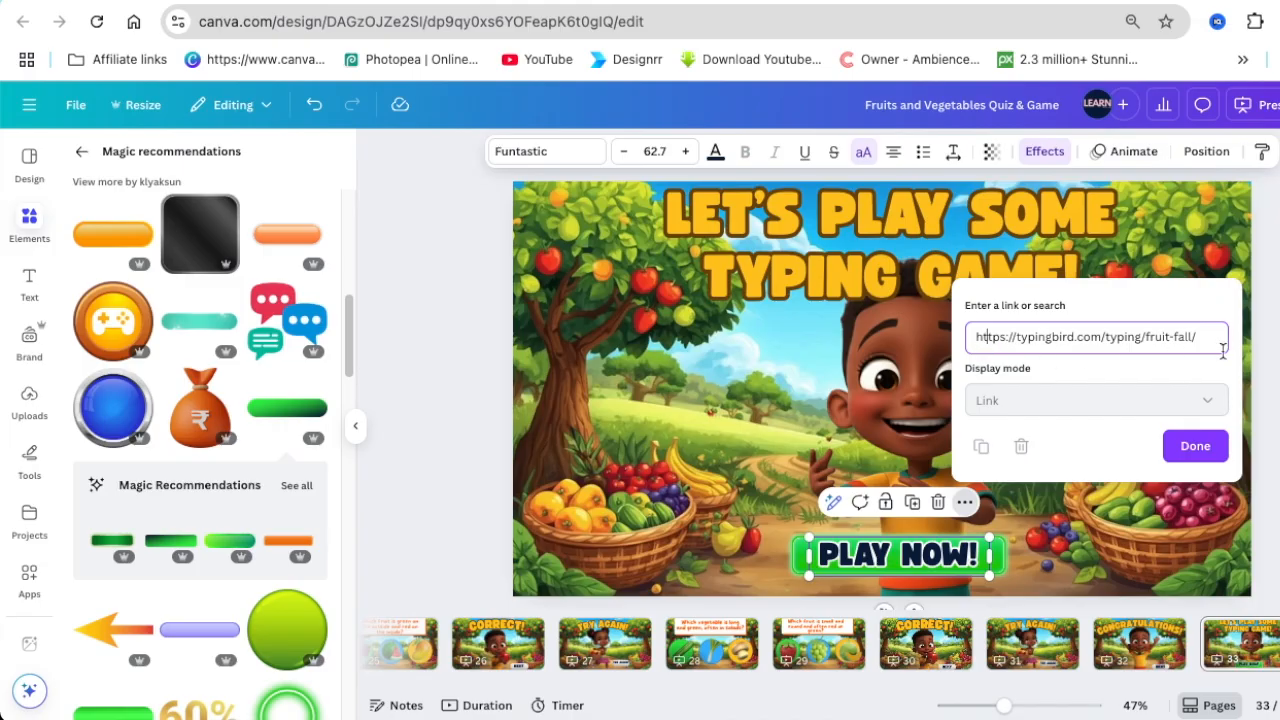
pyautogui.click(1196, 446)
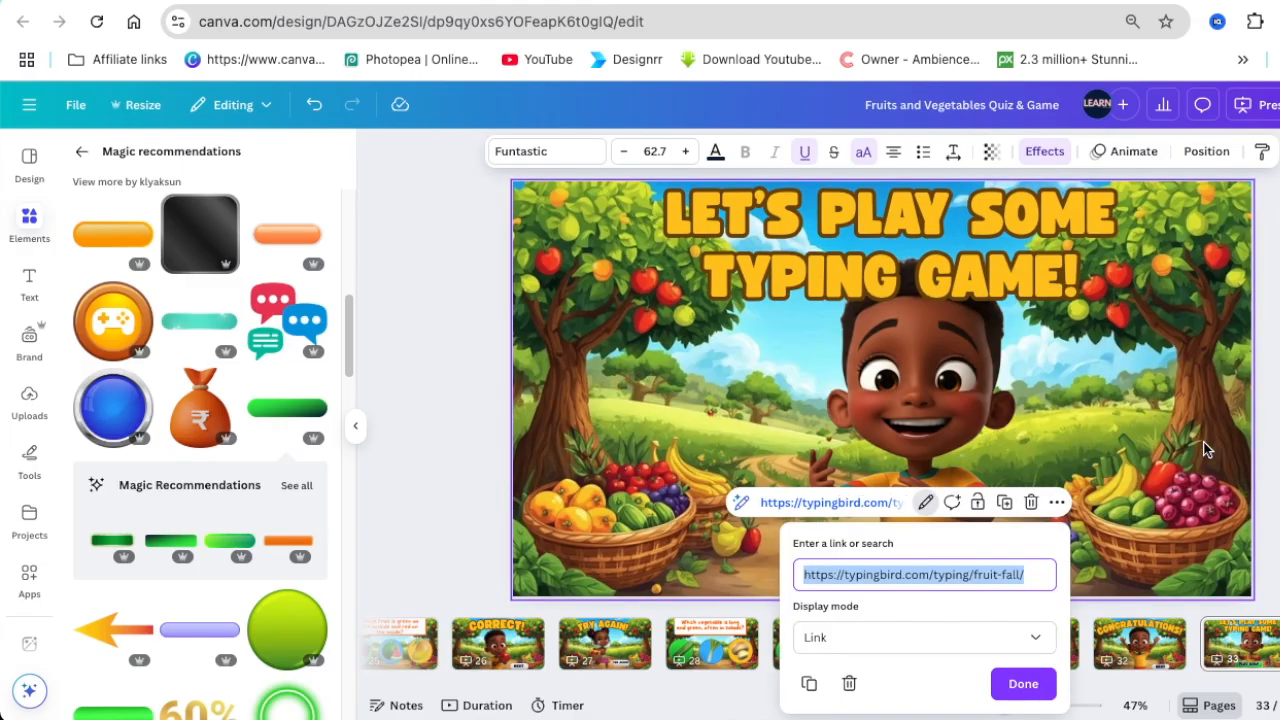
pyautogui.click(1022, 688)
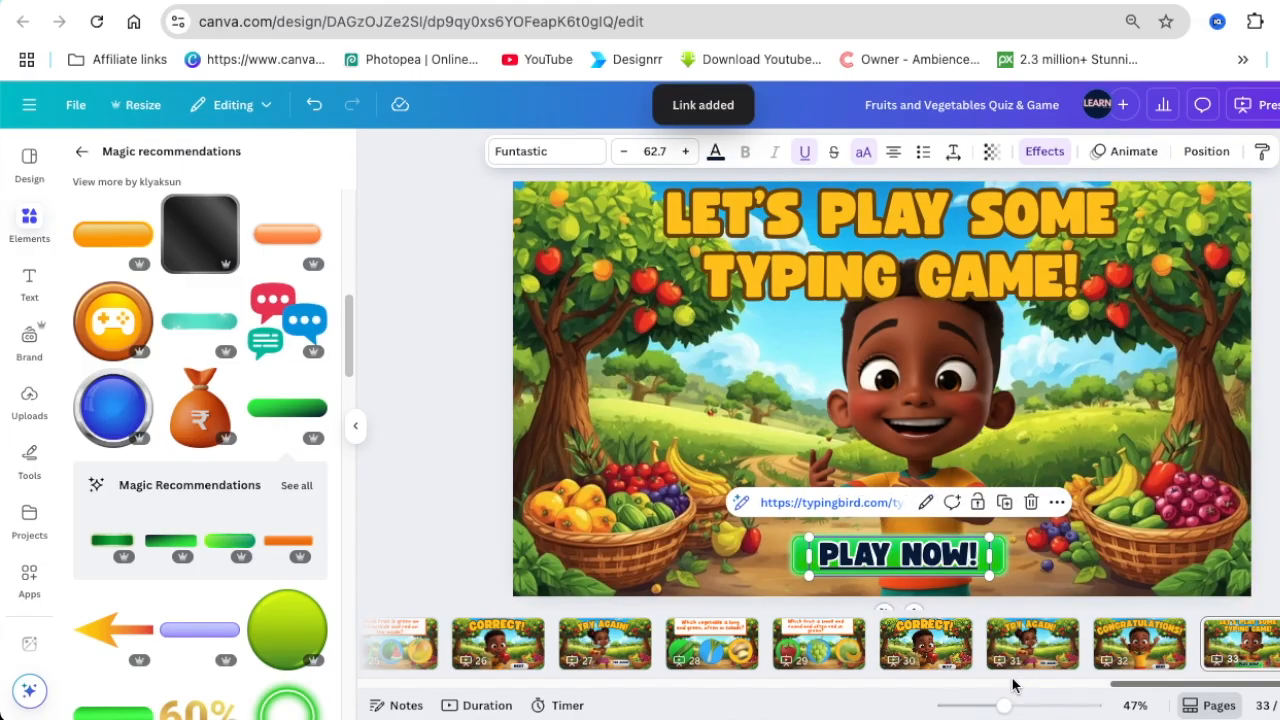
pyautogui.click(880, 560)
pyautogui.click(885, 558)
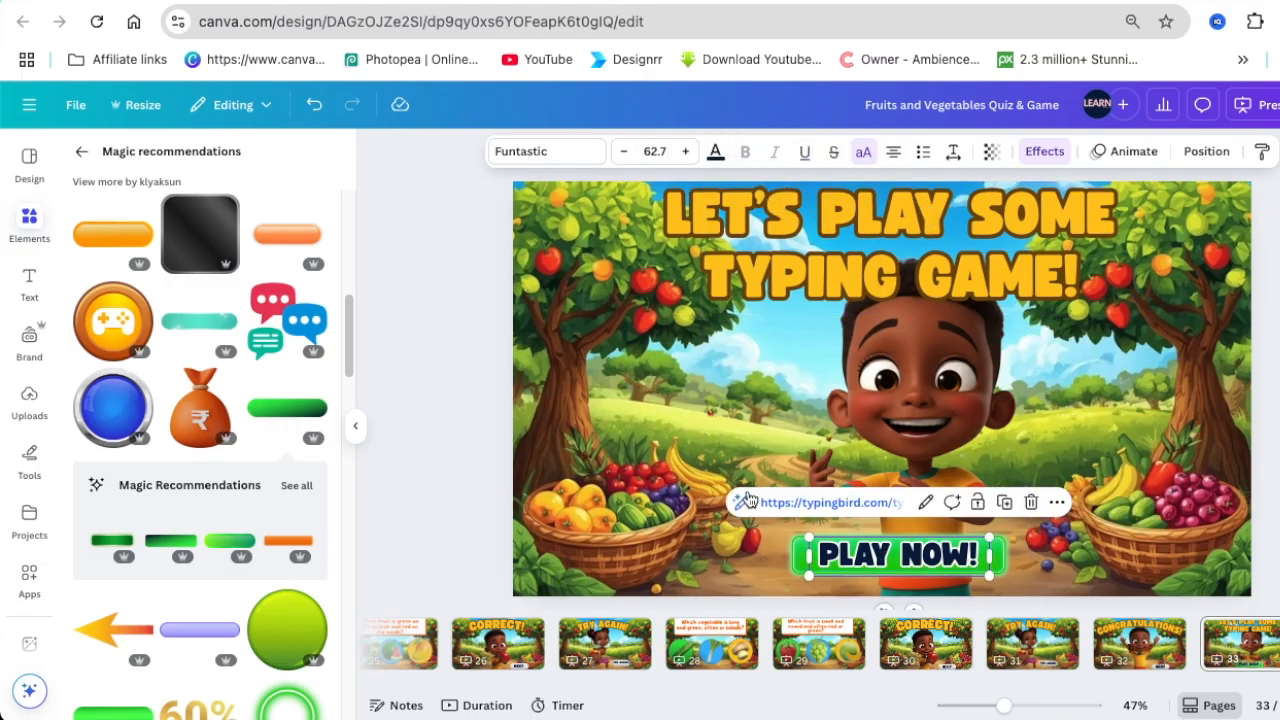
pyautogui.click(740, 556)
pyautogui.click(807, 566)
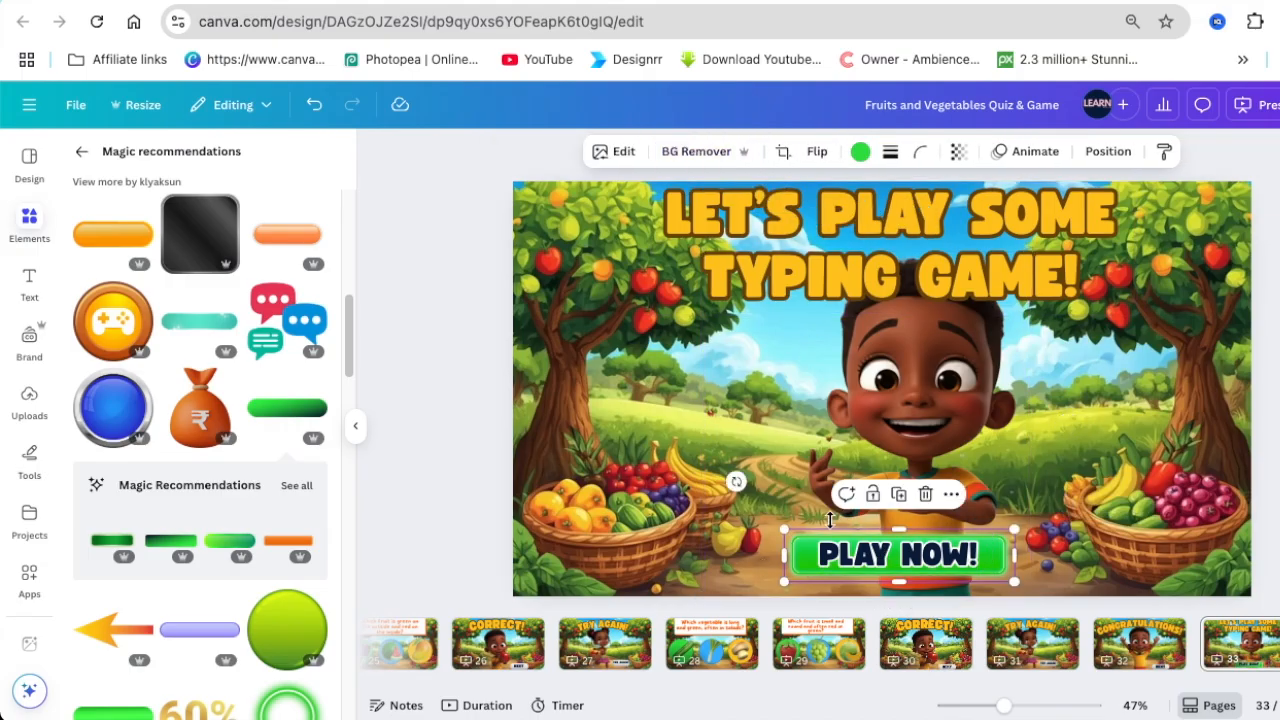
pyautogui.click(950, 496)
pyautogui.scroll(-1, 1025, 445)
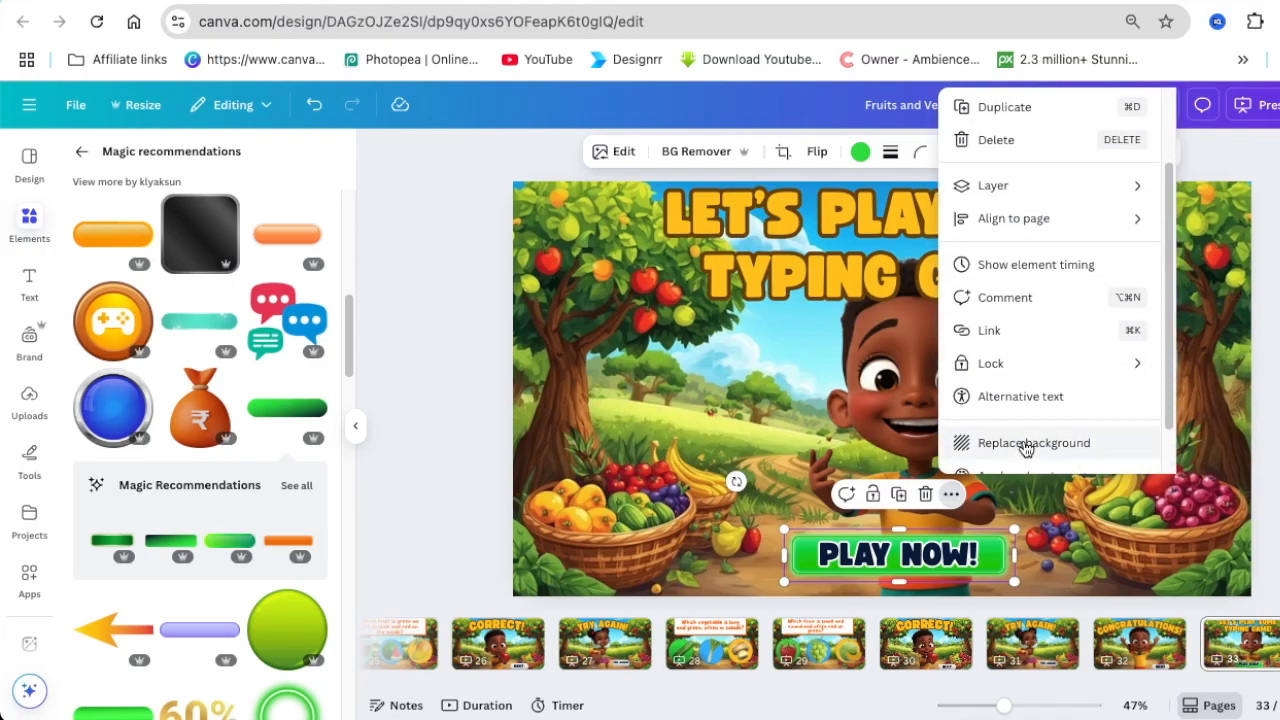
pyautogui.click(1024, 331)
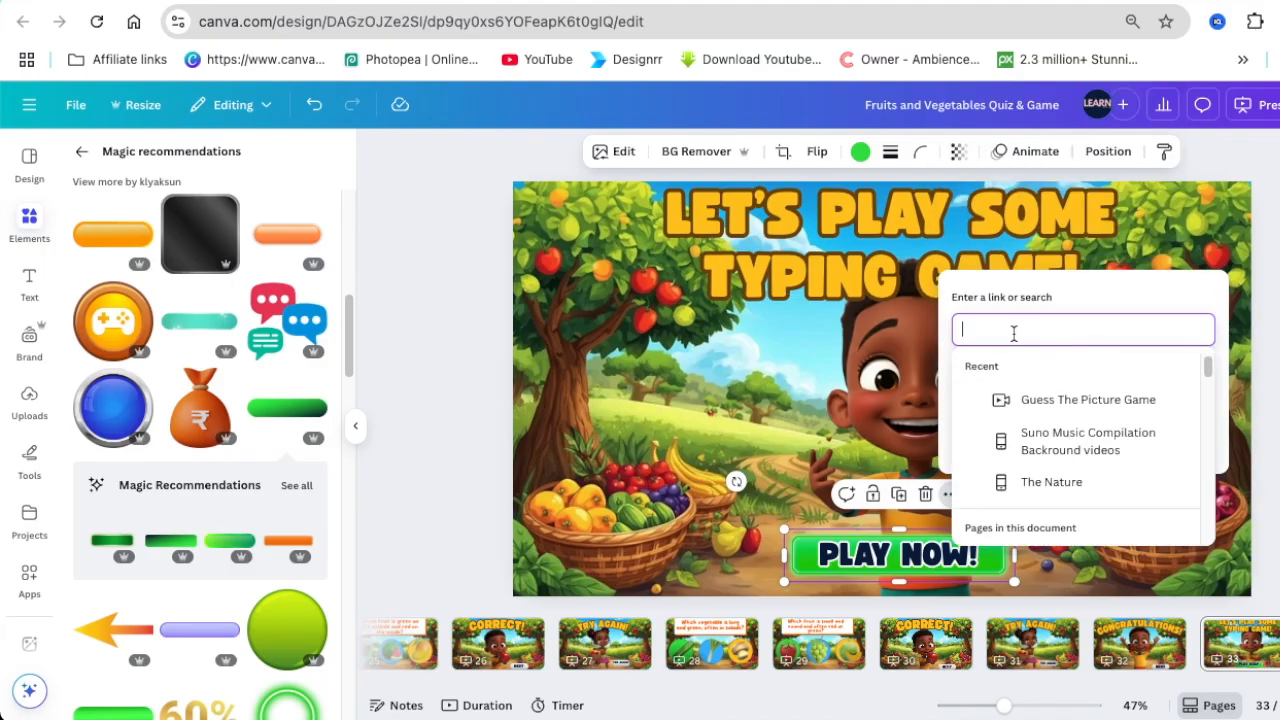
pyautogui.hotkey('ctrl', 'v')
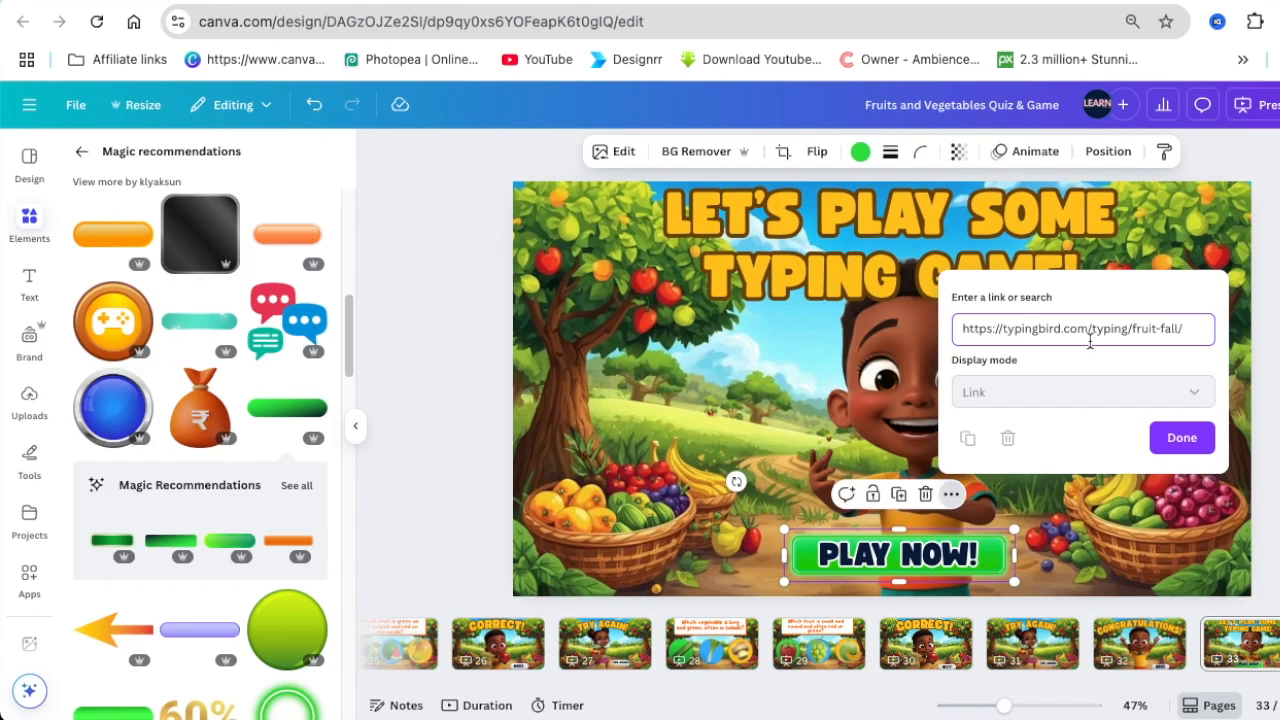
pyautogui.click(1182, 437)
pyautogui.click(840, 562)
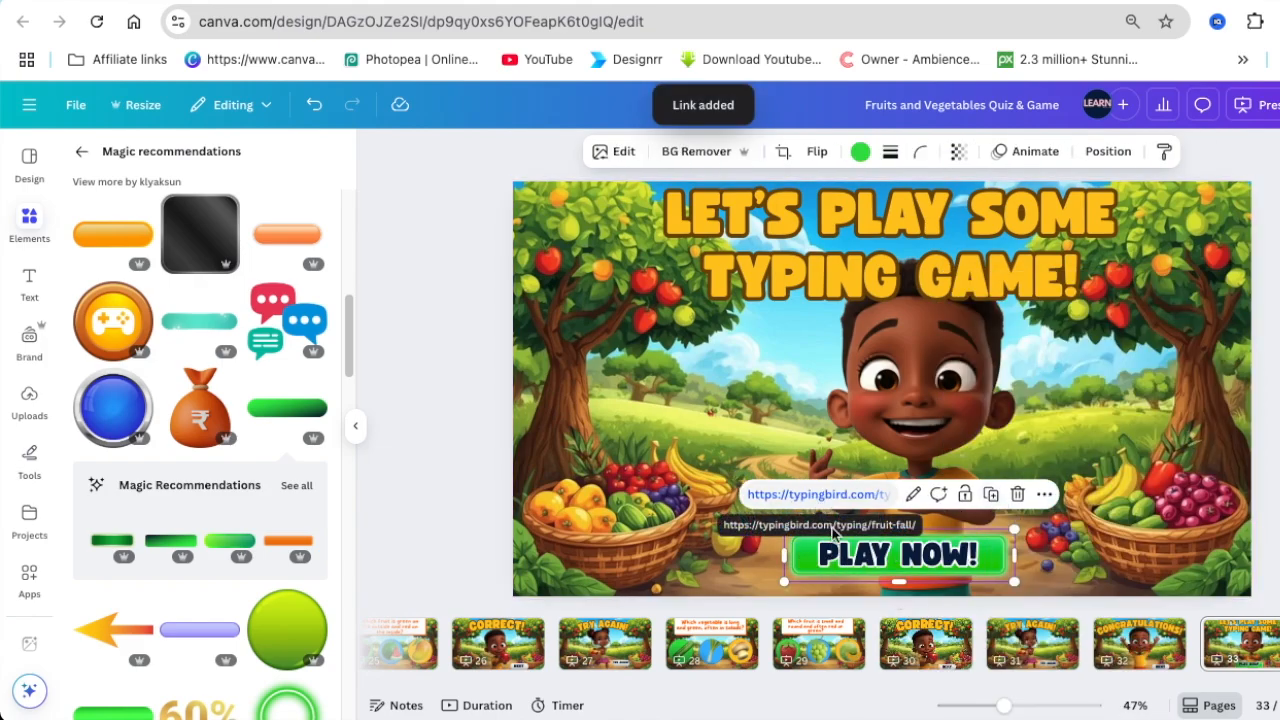
pyautogui.click(681, 552)
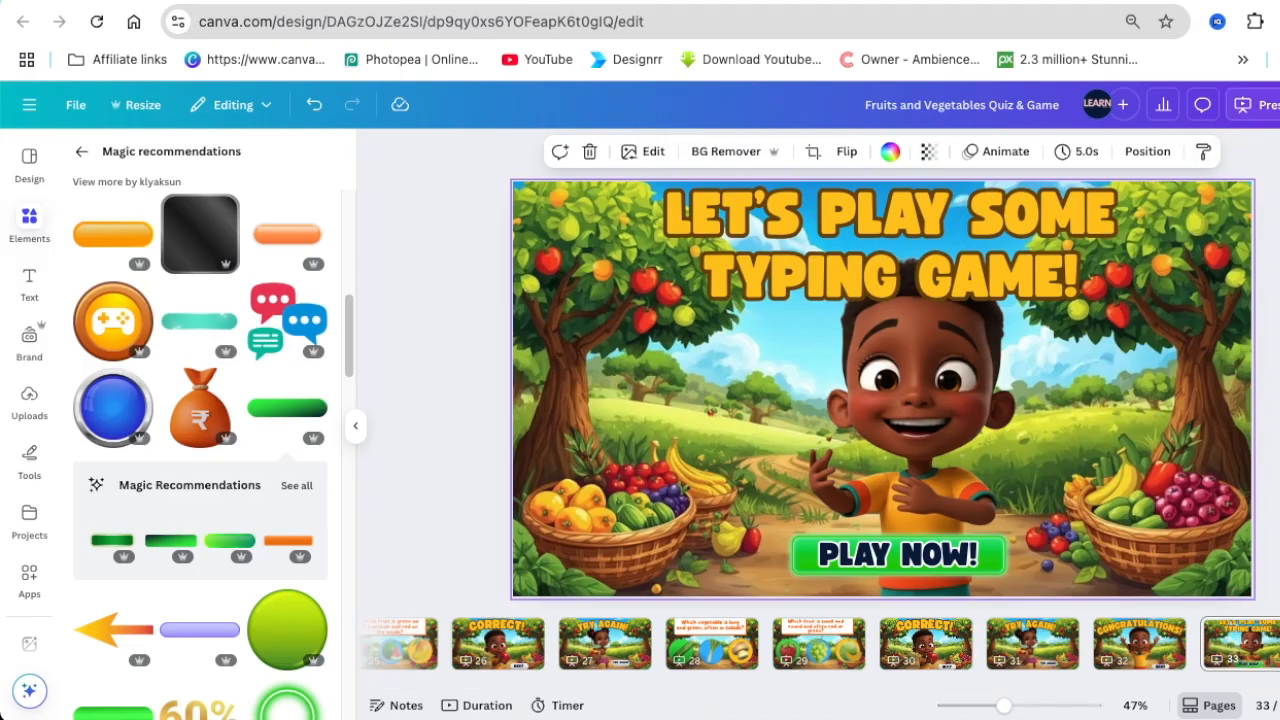
# Step: Present the typing game page in full screen and follow the "PLAY NOW!" link to test it
pyautogui.click(1255, 110)
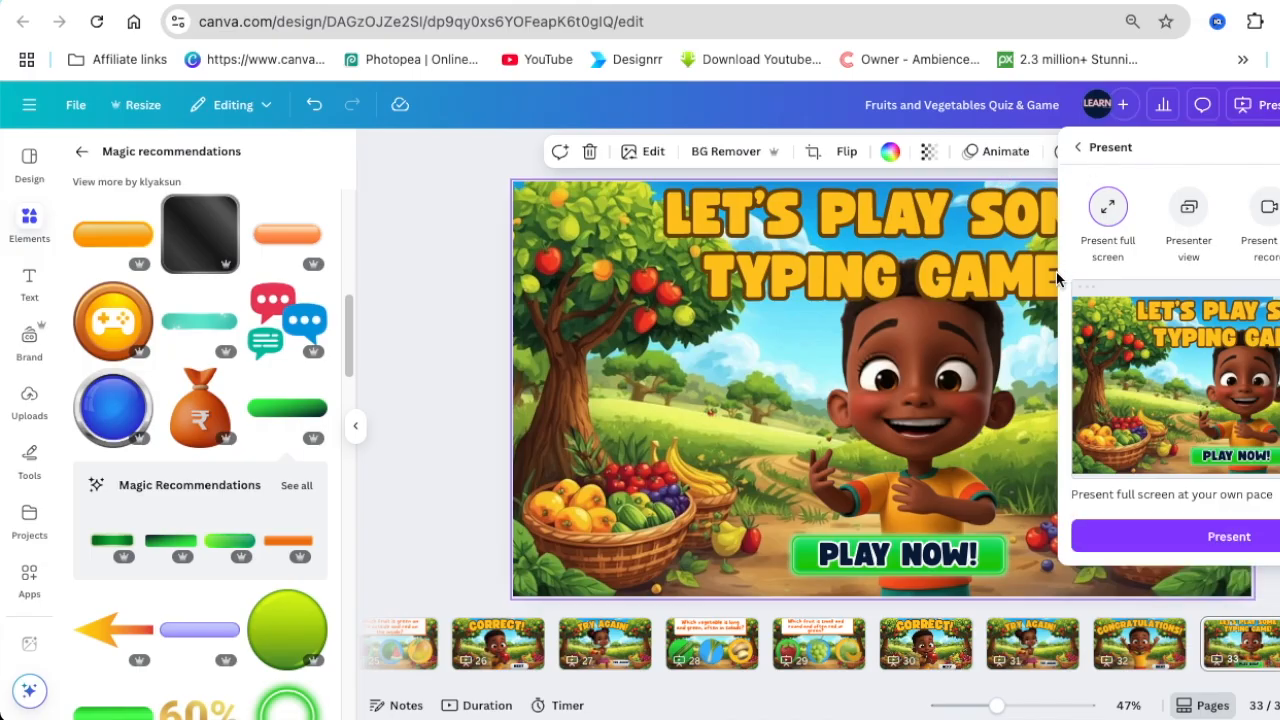
pyautogui.click(1229, 537)
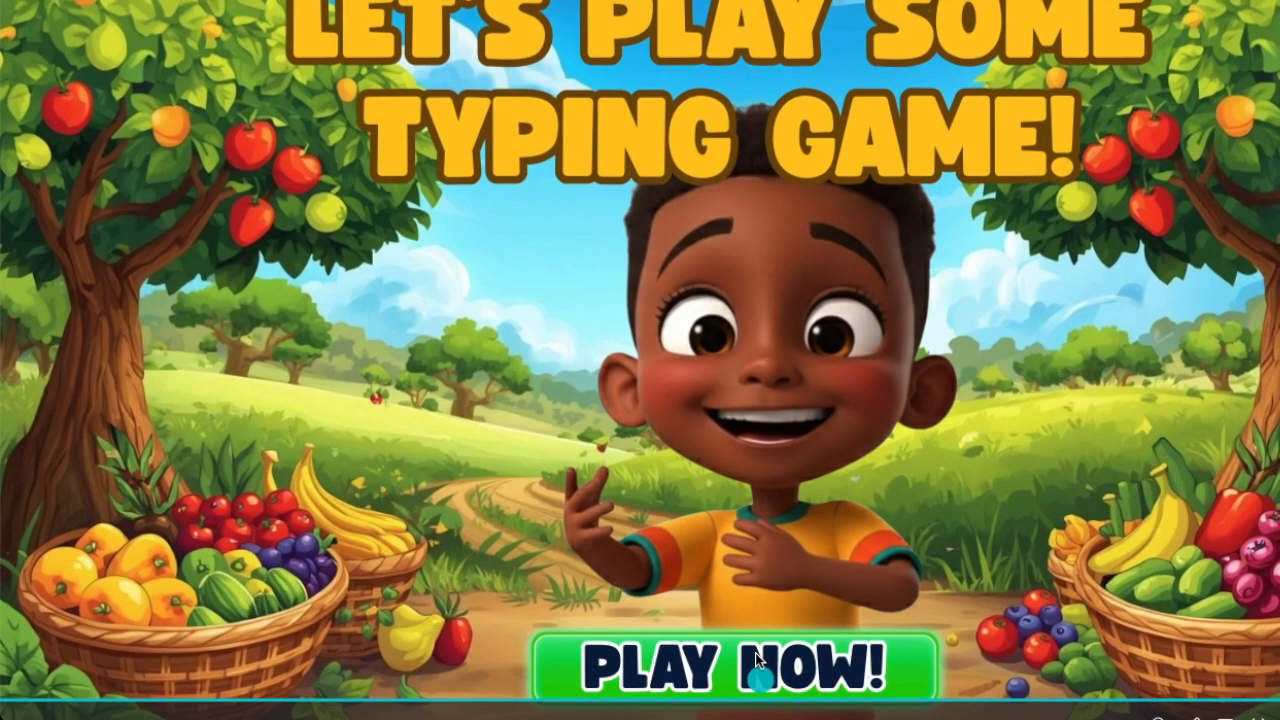
pyautogui.click(755, 652)
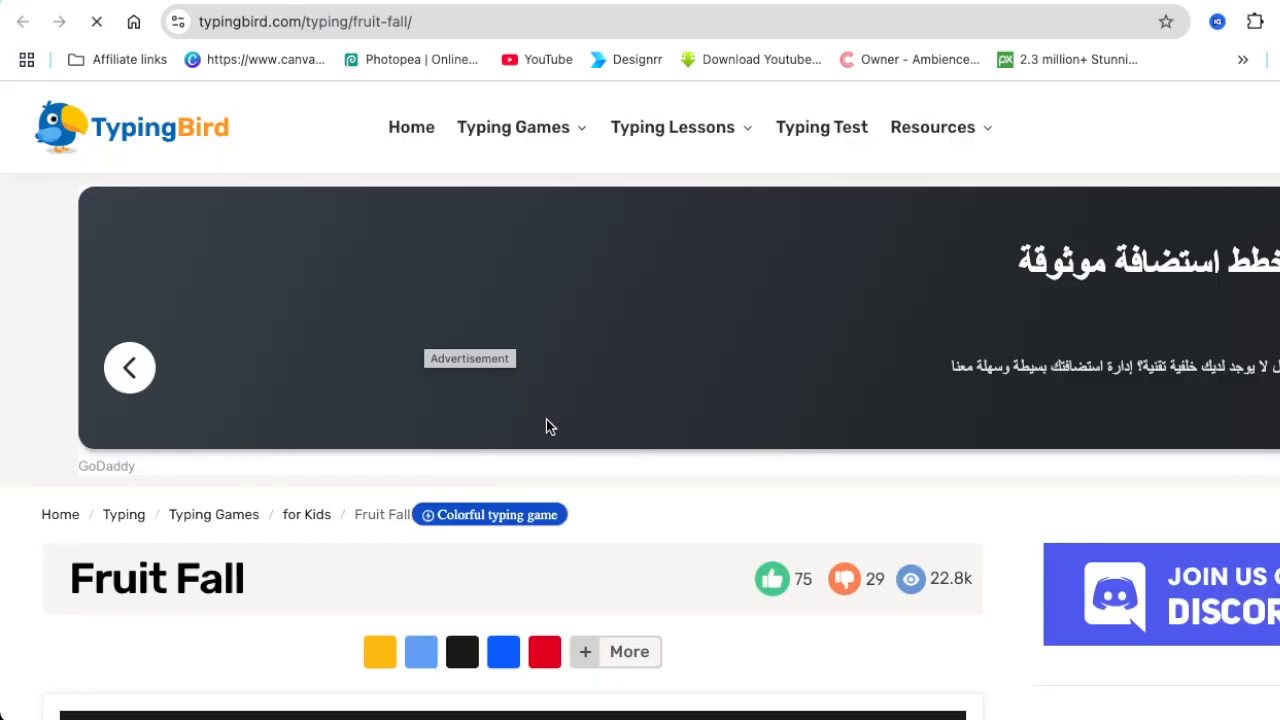
# Step: Find the game on the Fruit Fall page and start it with Easy difficulty and the Home Row lesson
pyautogui.scroll(-10, 546, 426)
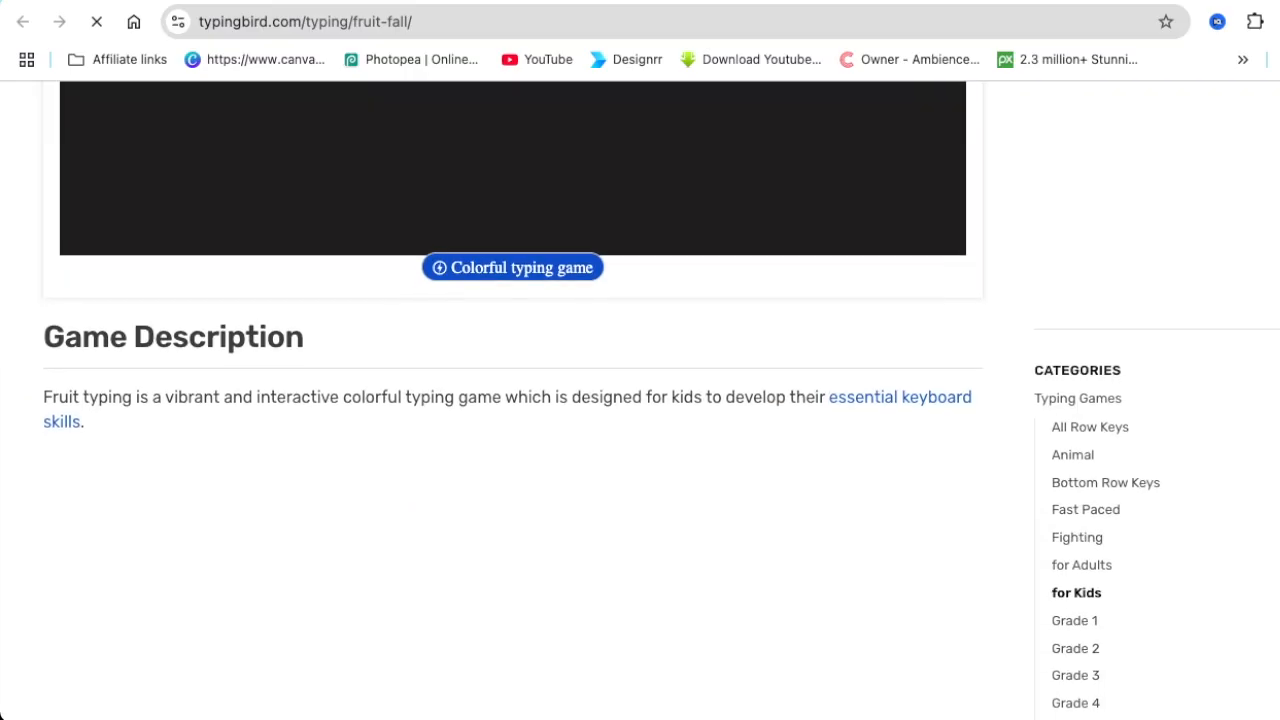
pyautogui.scroll(-2, 849, 300)
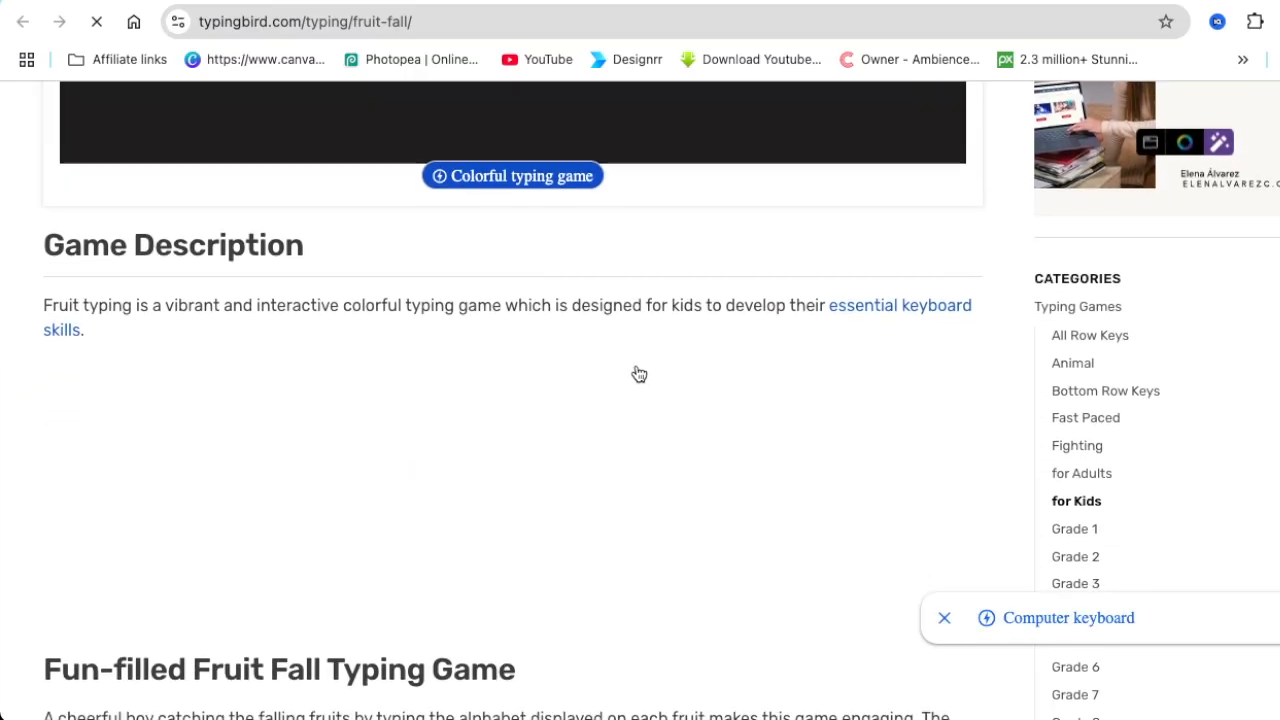
pyautogui.scroll(-1, 630, 375)
pyautogui.scroll(6, 826, 325)
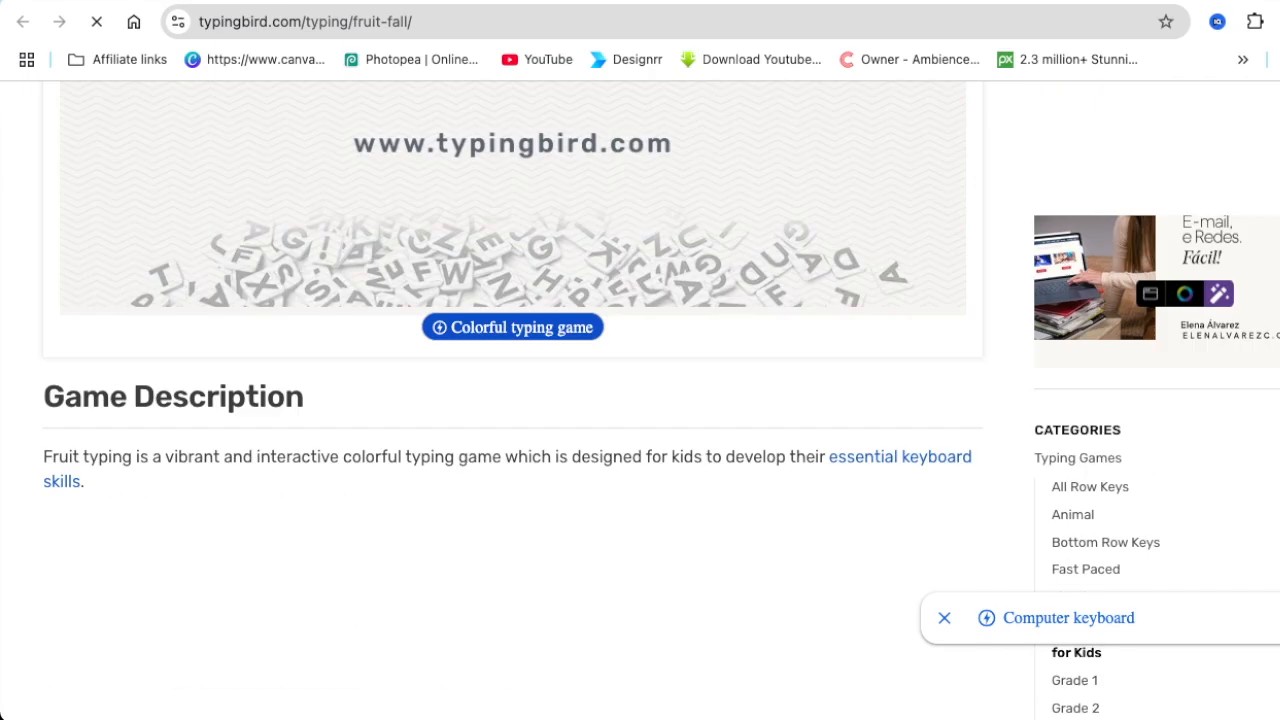
pyautogui.scroll(-10, 661, 395)
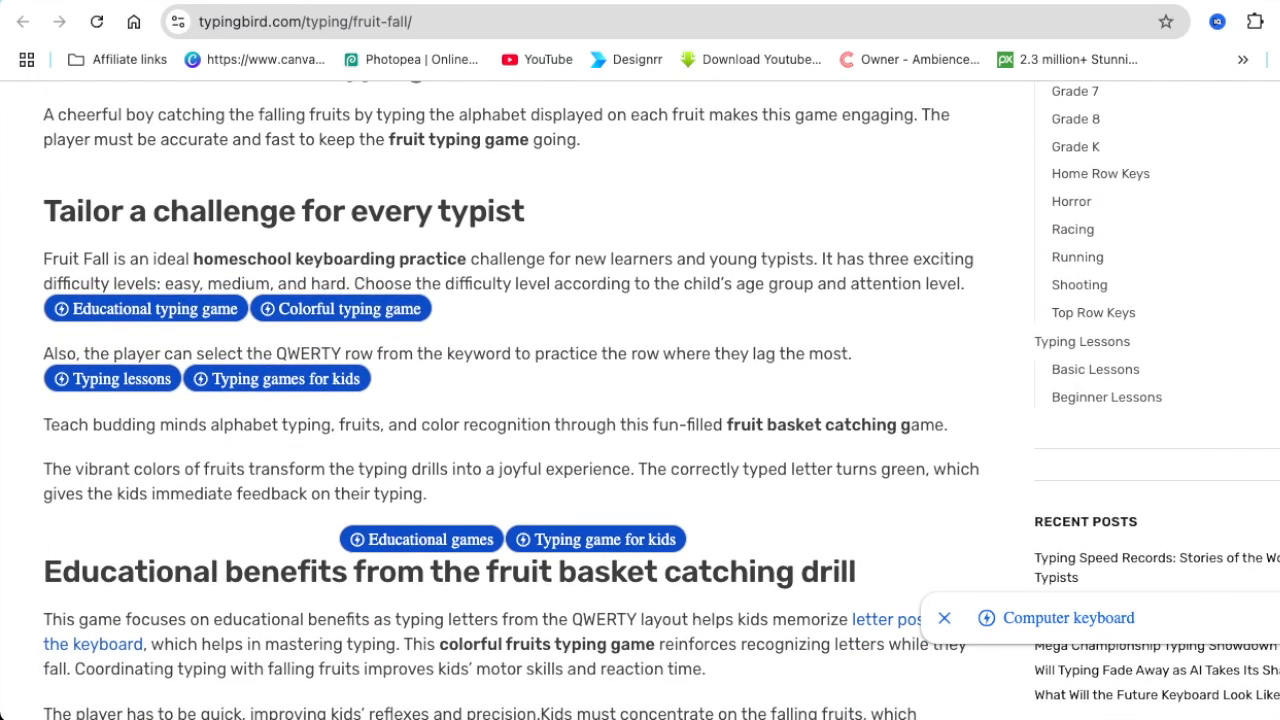
pyautogui.scroll(10, 640, 400)
pyautogui.scroll(-6, 640, 400)
pyautogui.scroll(3, 640, 400)
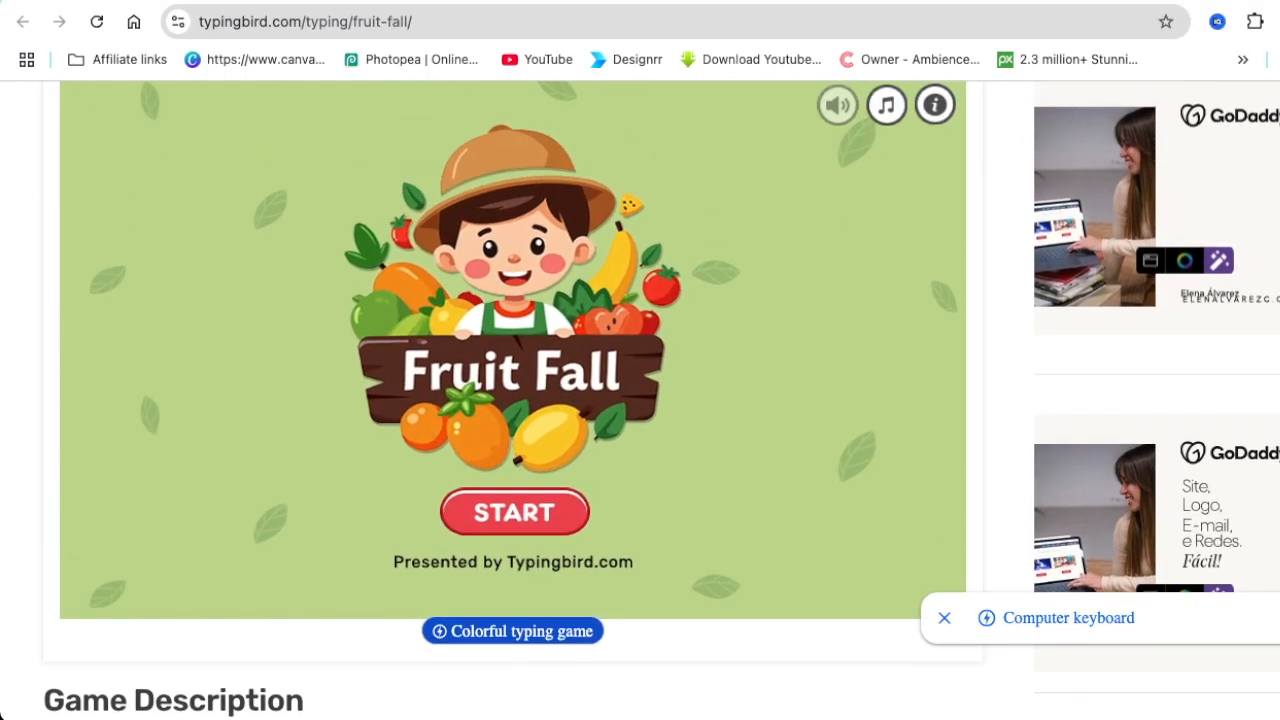
pyautogui.click(536, 508)
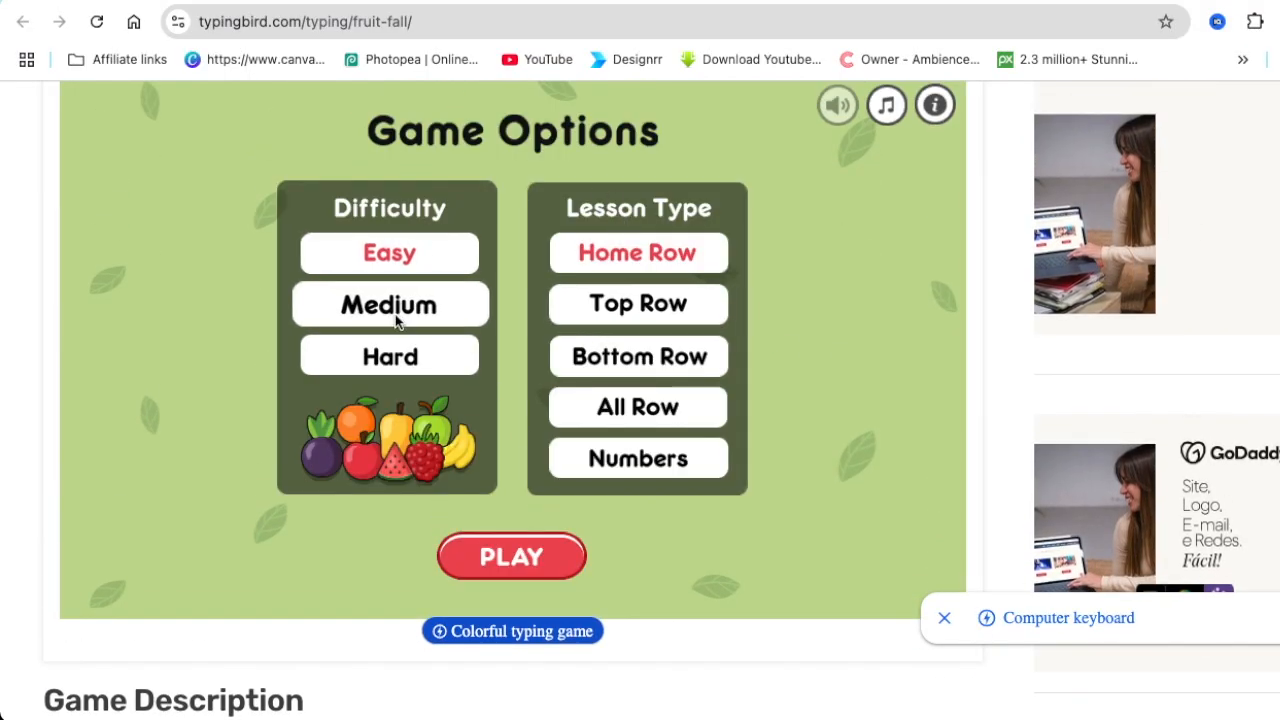
pyautogui.click(500, 566)
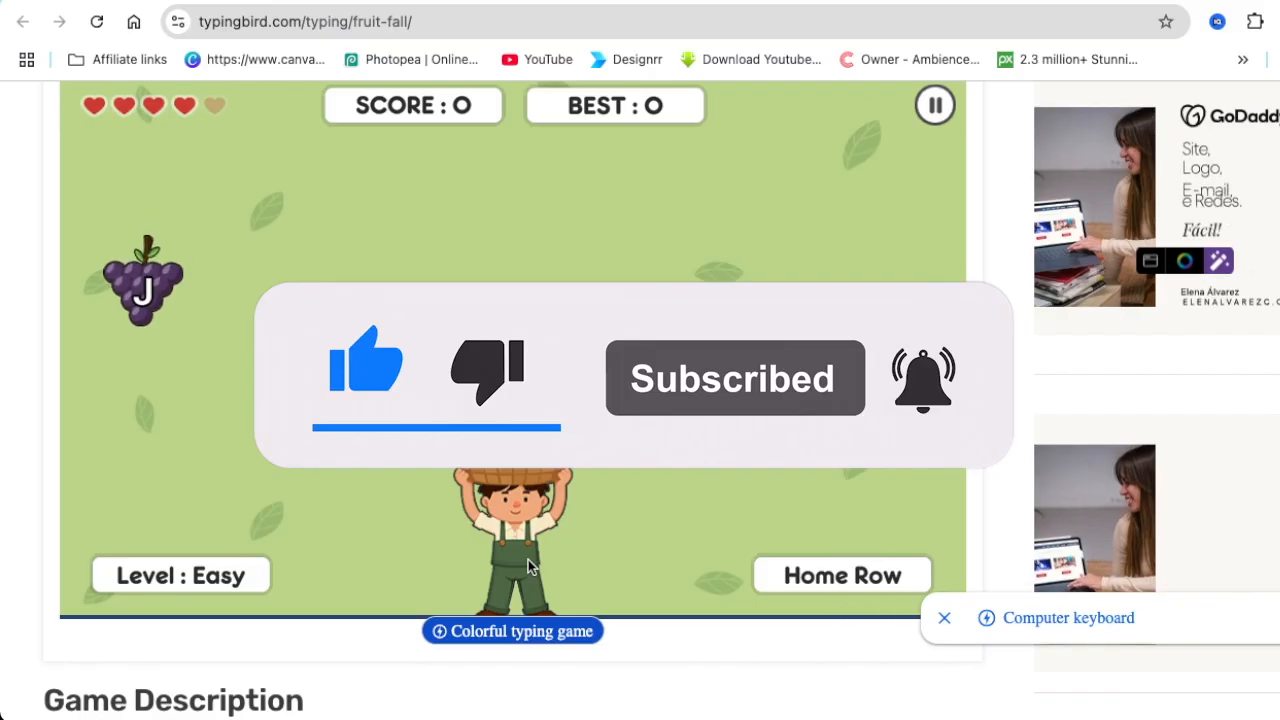
# Step: Catch the falling fruits lettered J, H and F in Fruit Fall, pausing the game and resuming it
pyautogui.press('j')
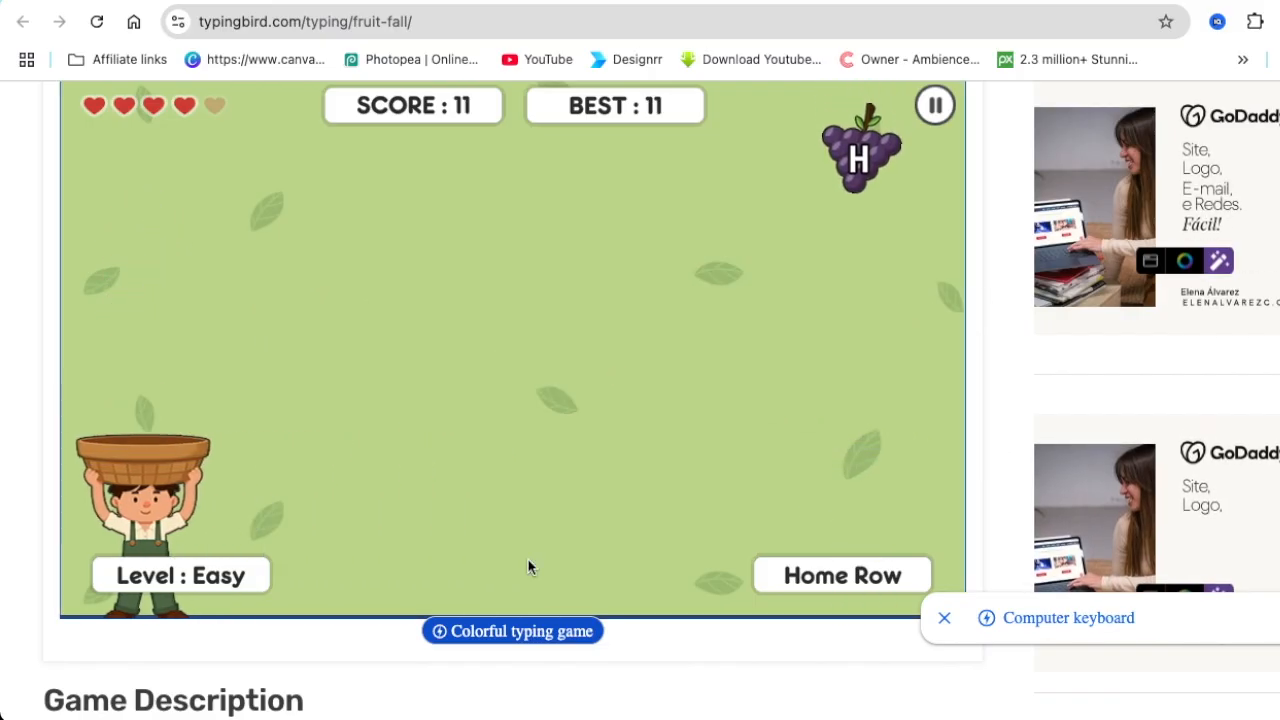
pyautogui.press('h')
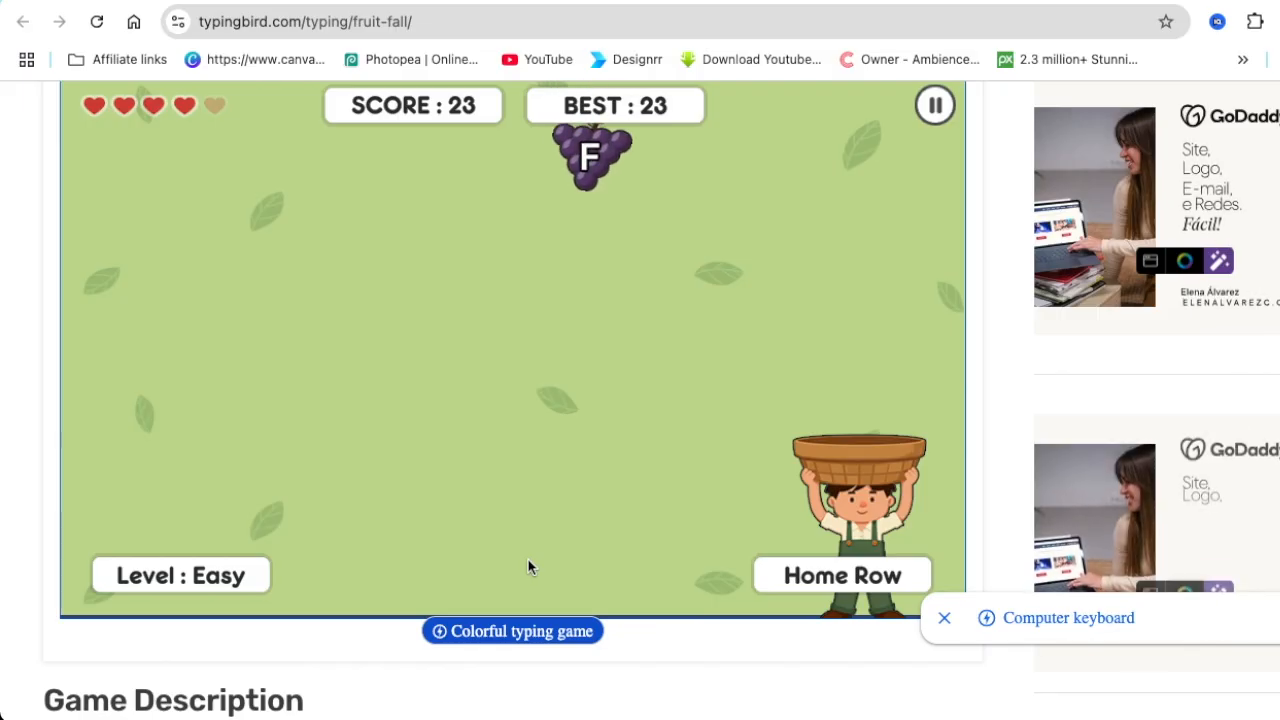
pyautogui.press('f')
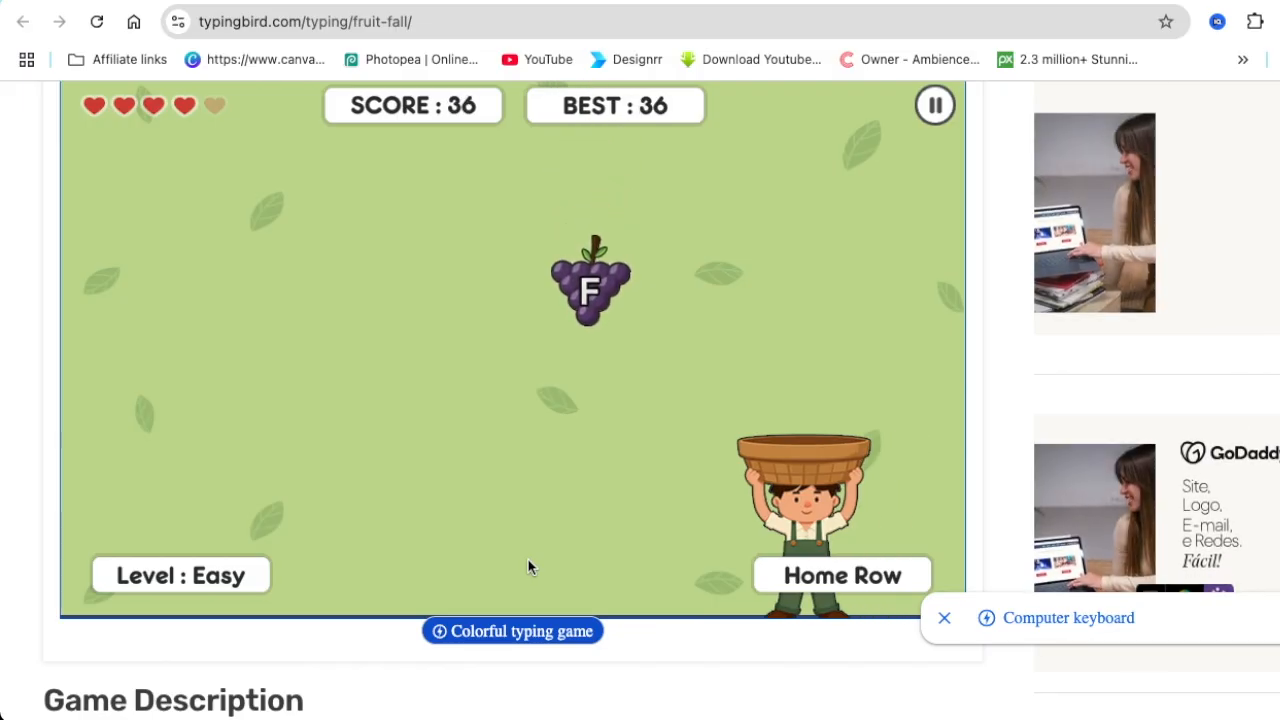
pyautogui.click(921, 113)
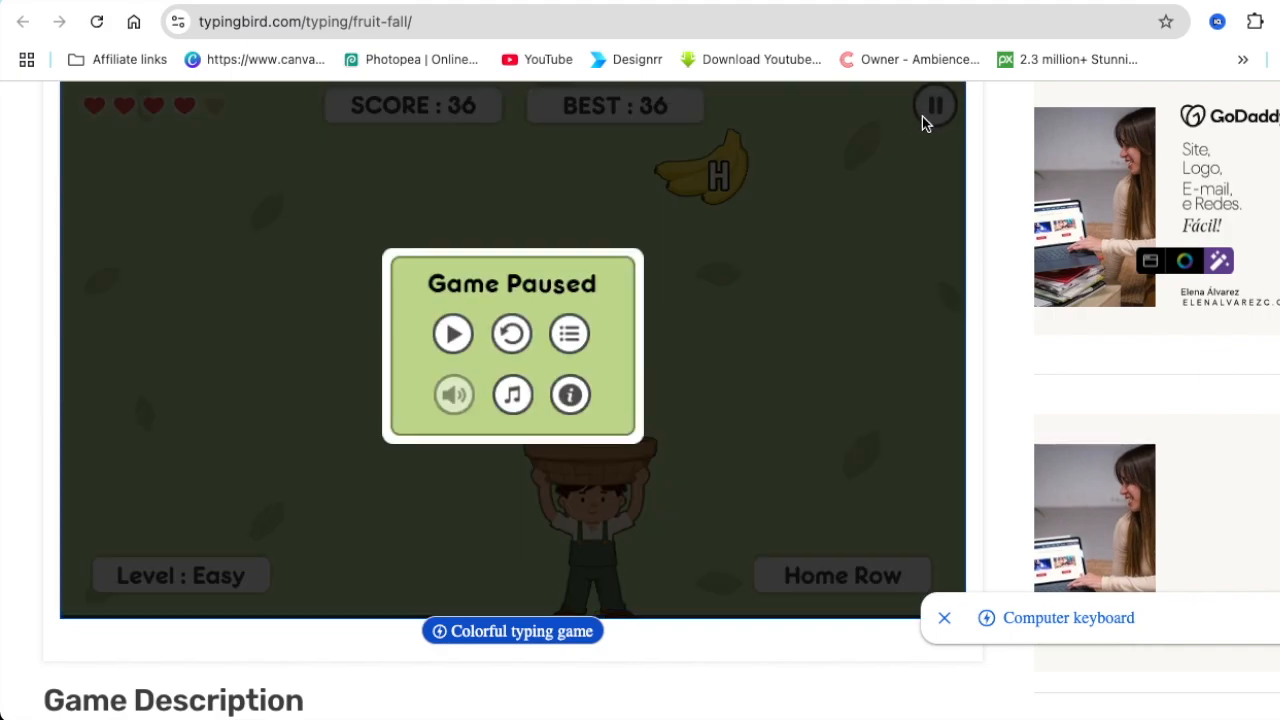
pyautogui.click(455, 338)
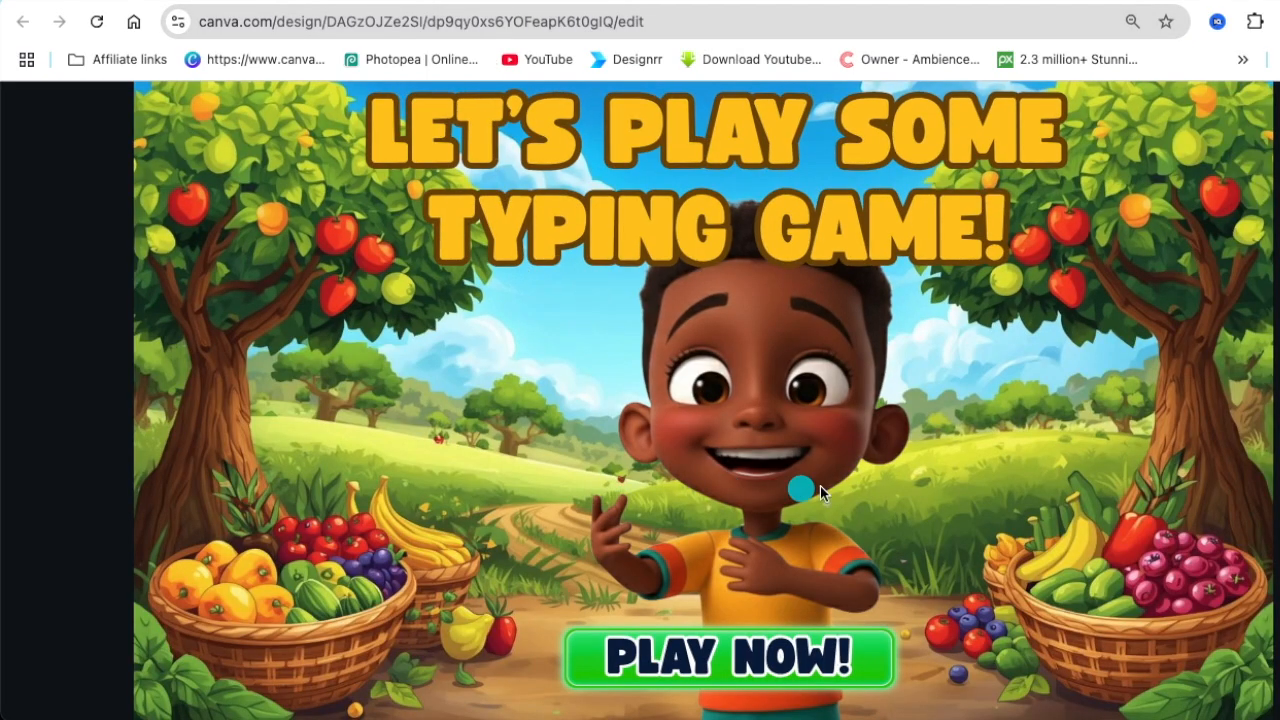
# Step: Return to the Canva presentation and exit it to the design editor
pyautogui.press('Escape')
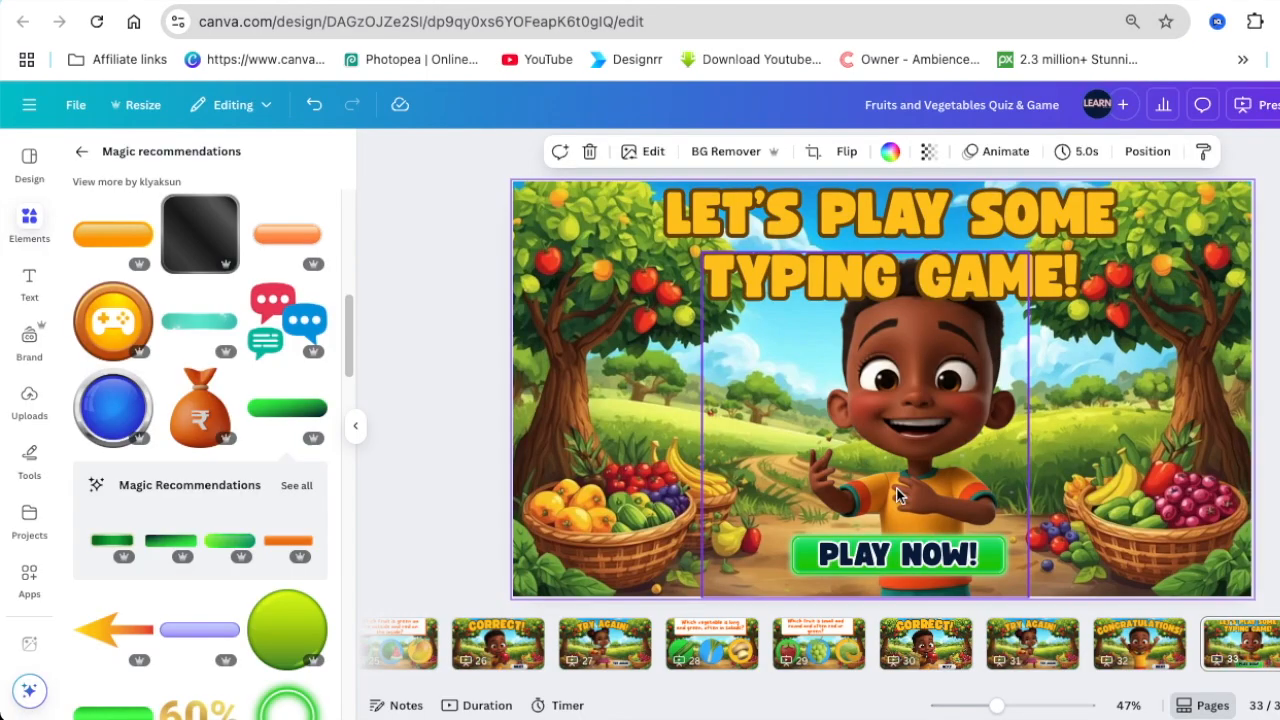